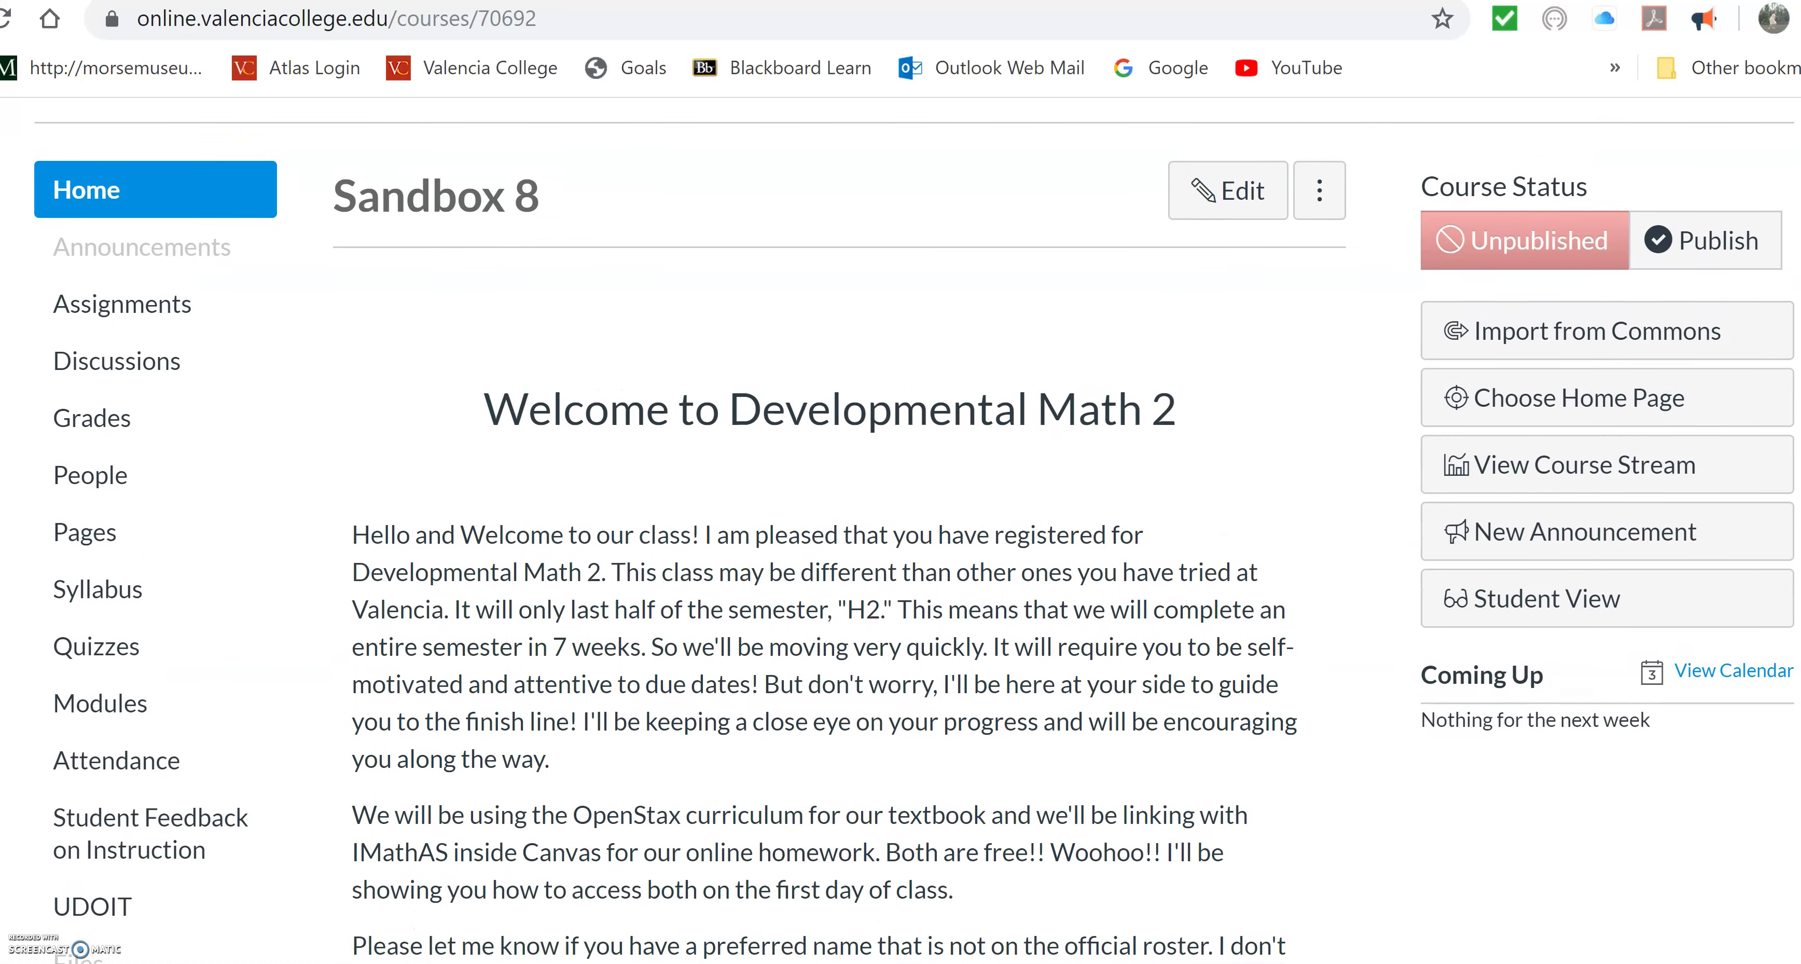
# Reset all Sandbox 8 course content from Settings, confirming the permanent deletion.
pyautogui.scroll(-4, 900, 532)
pyautogui.scroll(-1, 958, 657)
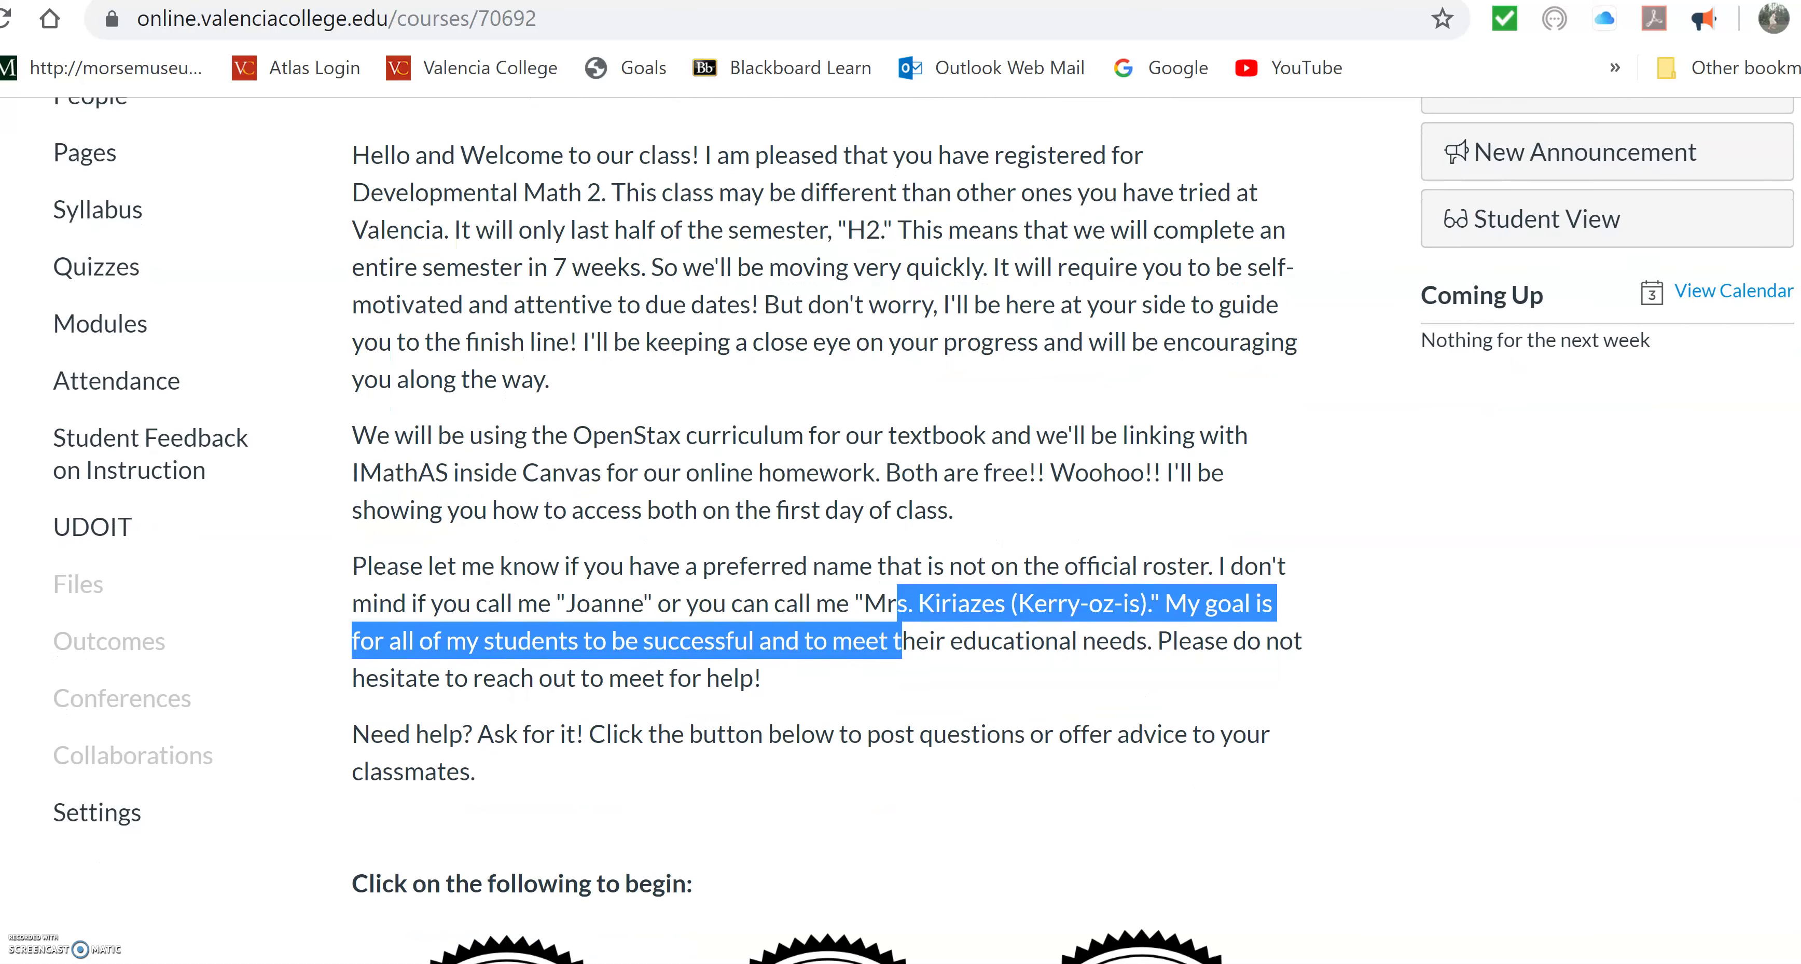
pyautogui.click(79, 833)
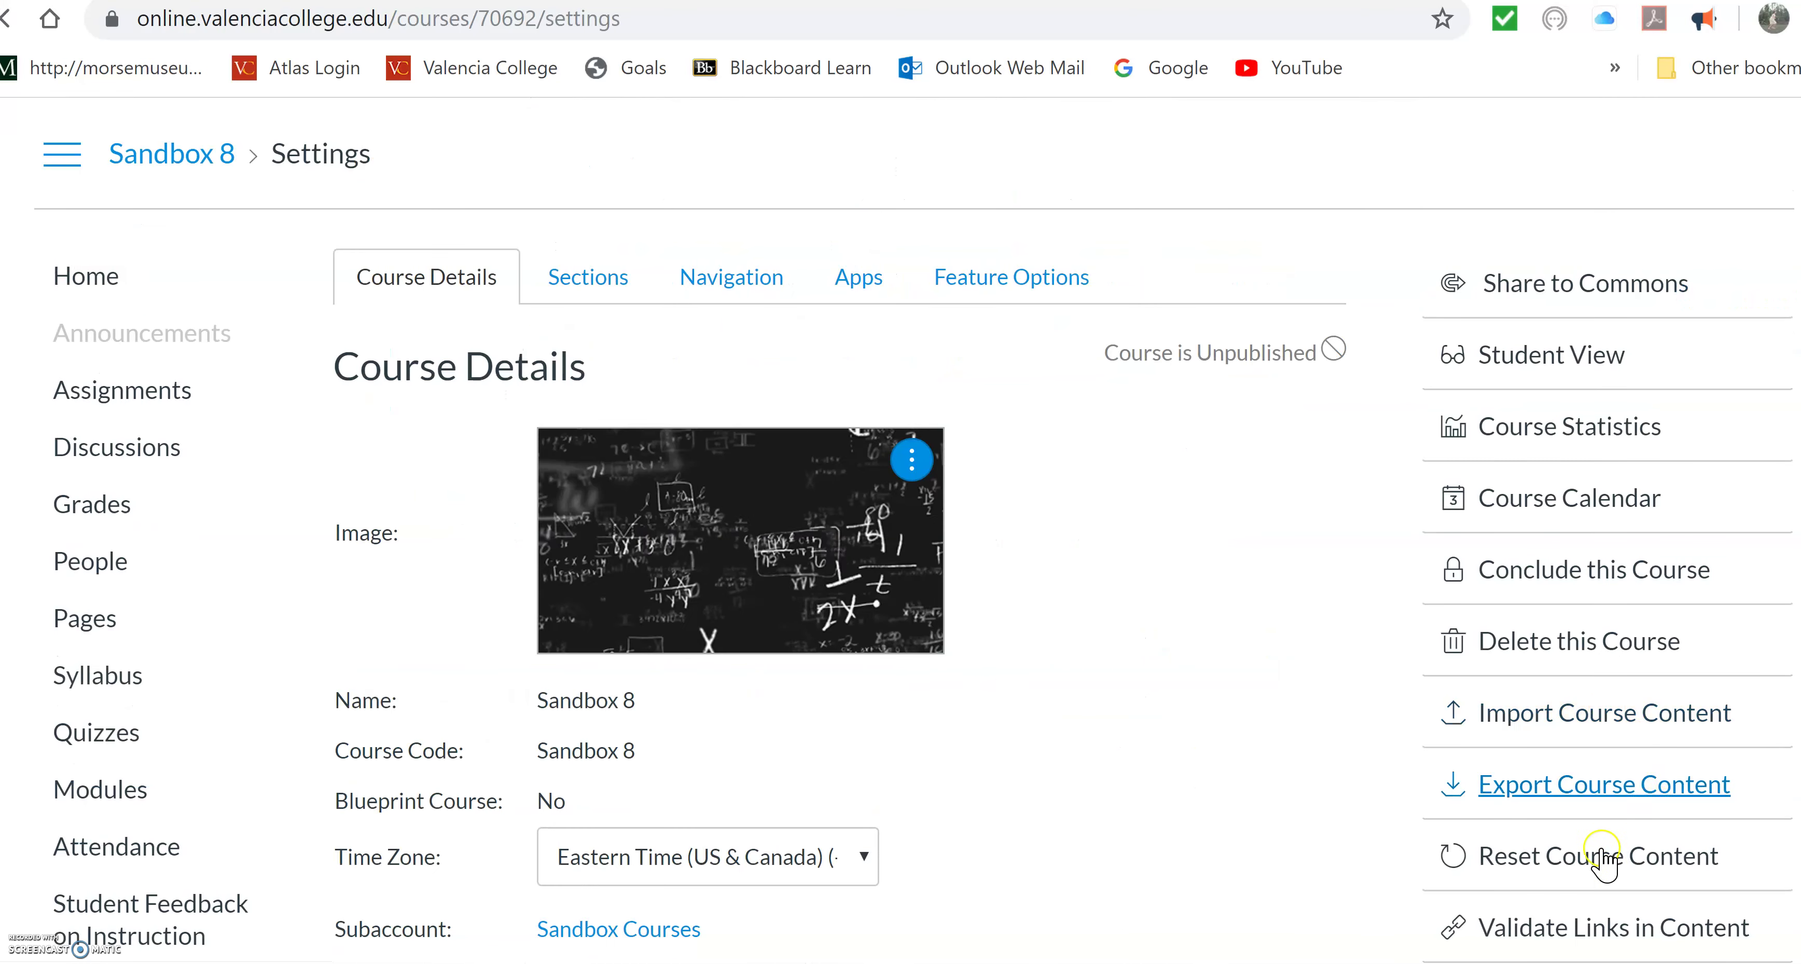
pyautogui.click(1596, 860)
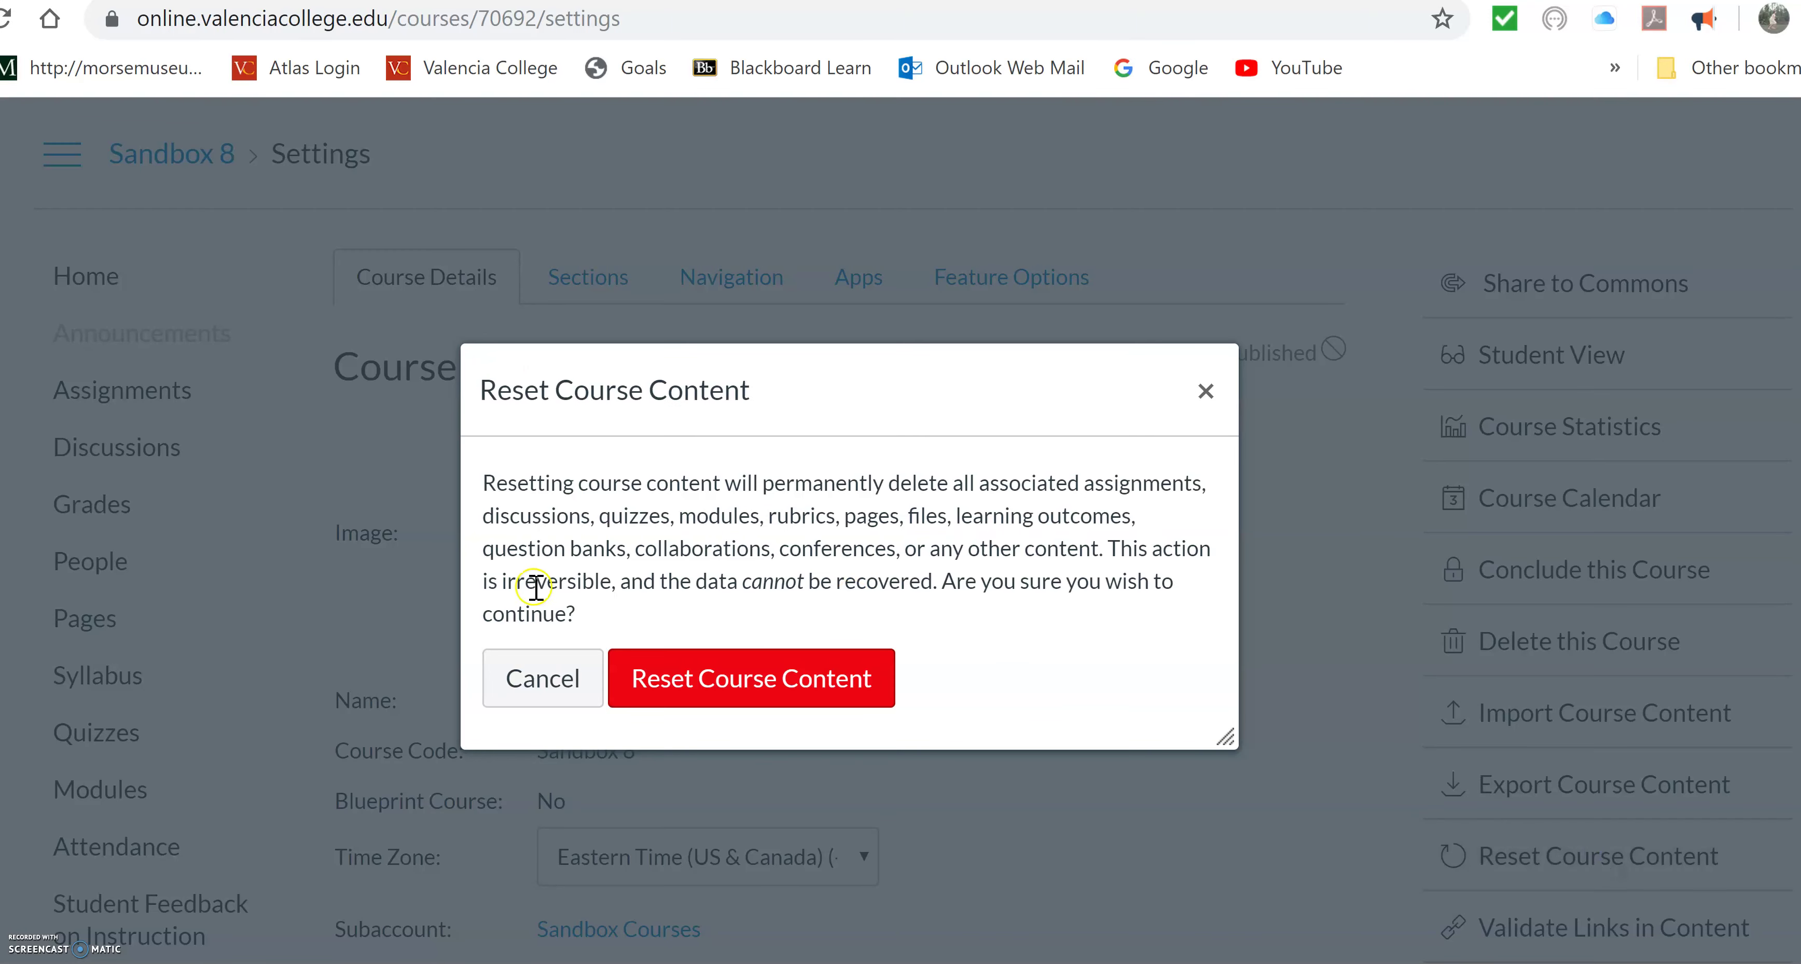
pyautogui.click(663, 677)
pyautogui.click(637, 707)
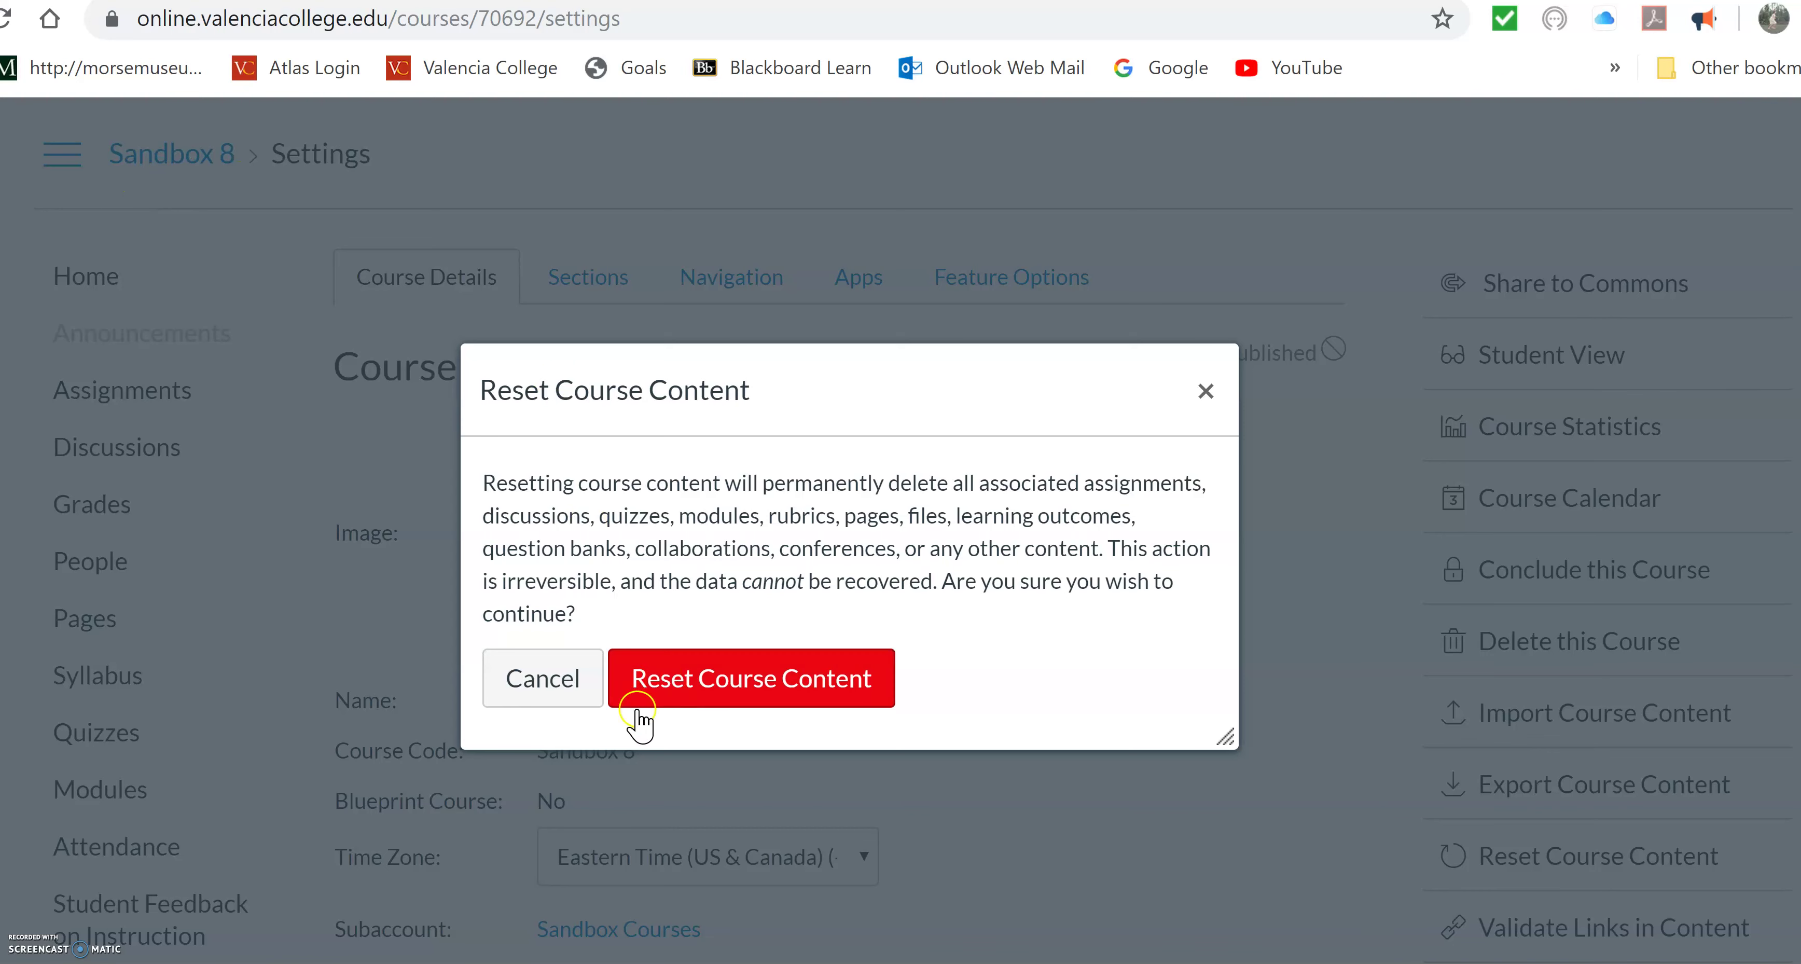
pyautogui.click(710, 673)
pyautogui.click(710, 673)
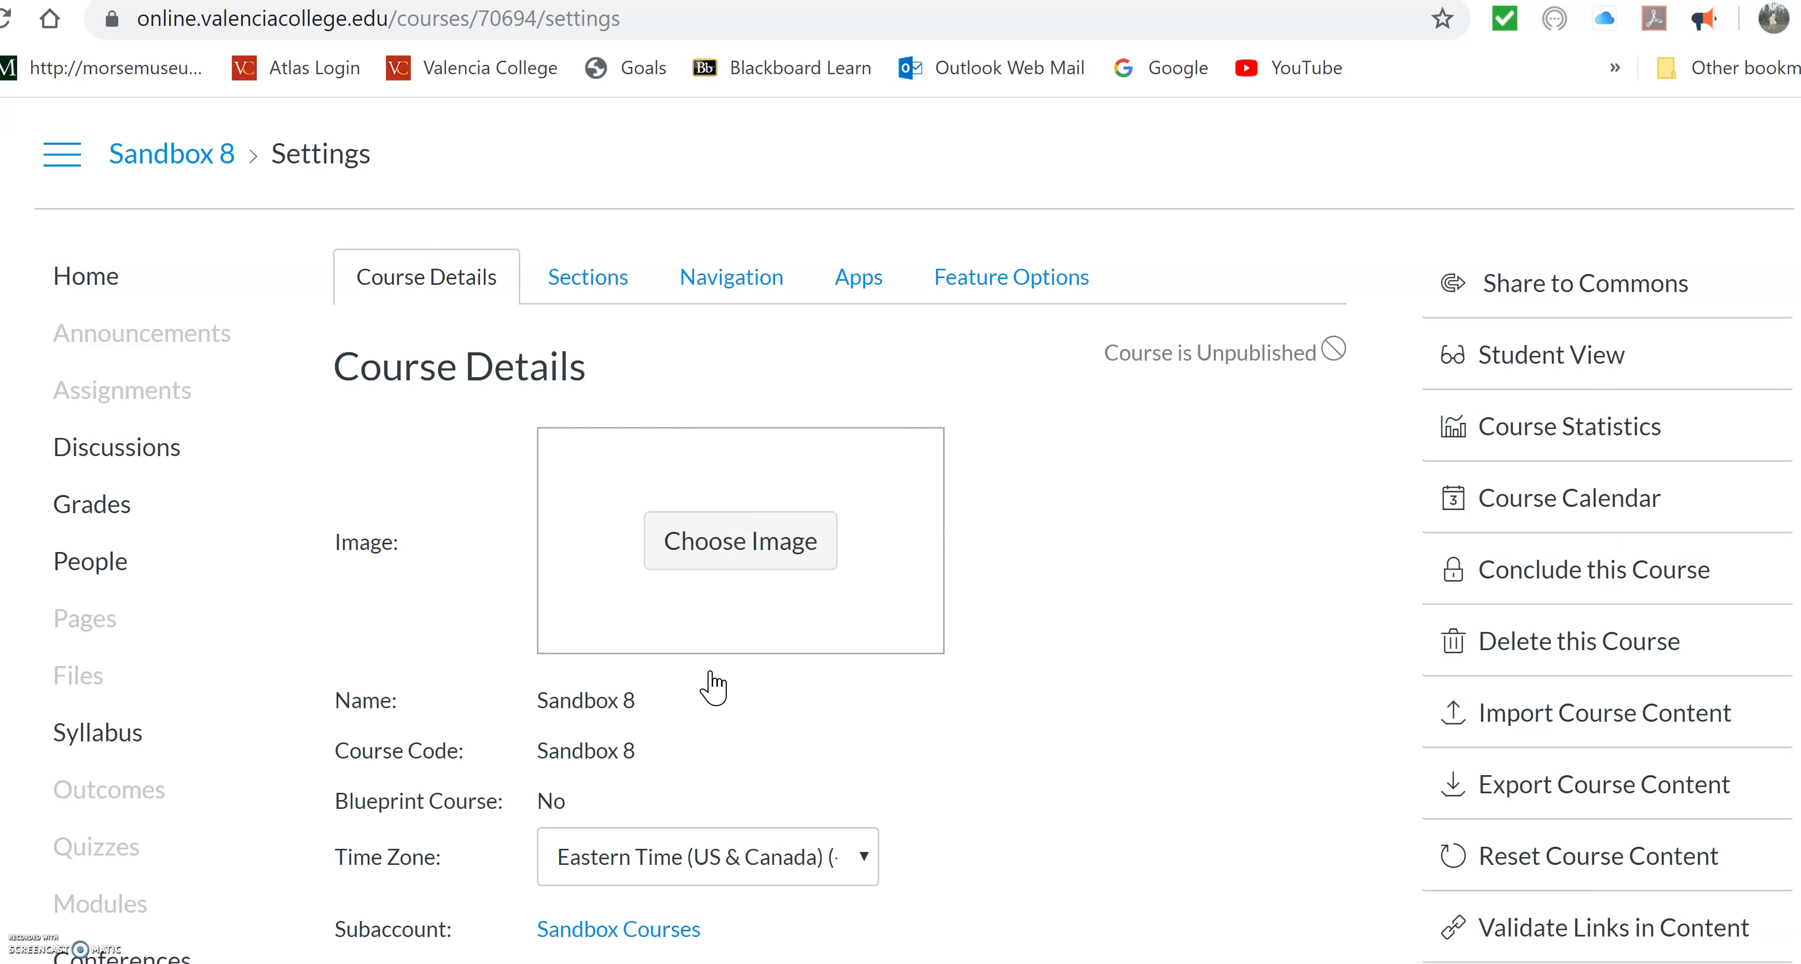
pyautogui.scroll(-1, 1773, 388)
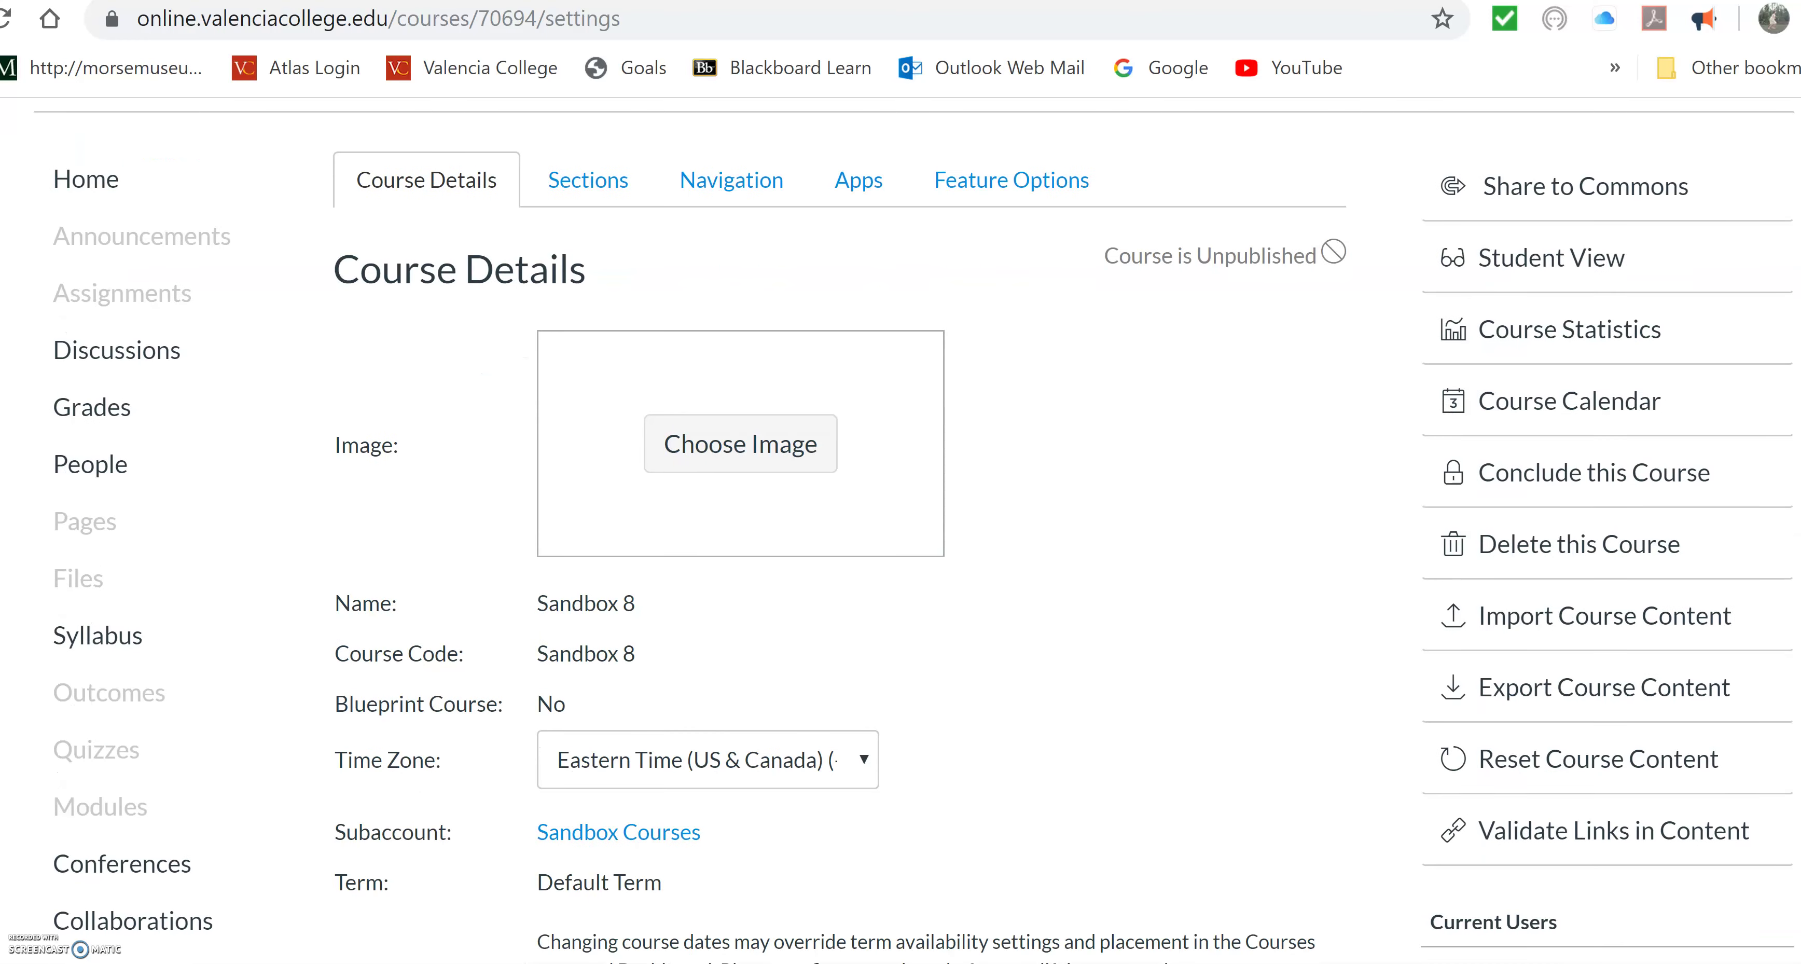
pyautogui.scroll(-2, 914, 537)
pyautogui.scroll(3, 914, 536)
pyautogui.scroll(-3, 915, 536)
pyautogui.scroll(3, 915, 537)
pyautogui.scroll(-1, 914, 536)
pyautogui.scroll(1, 914, 546)
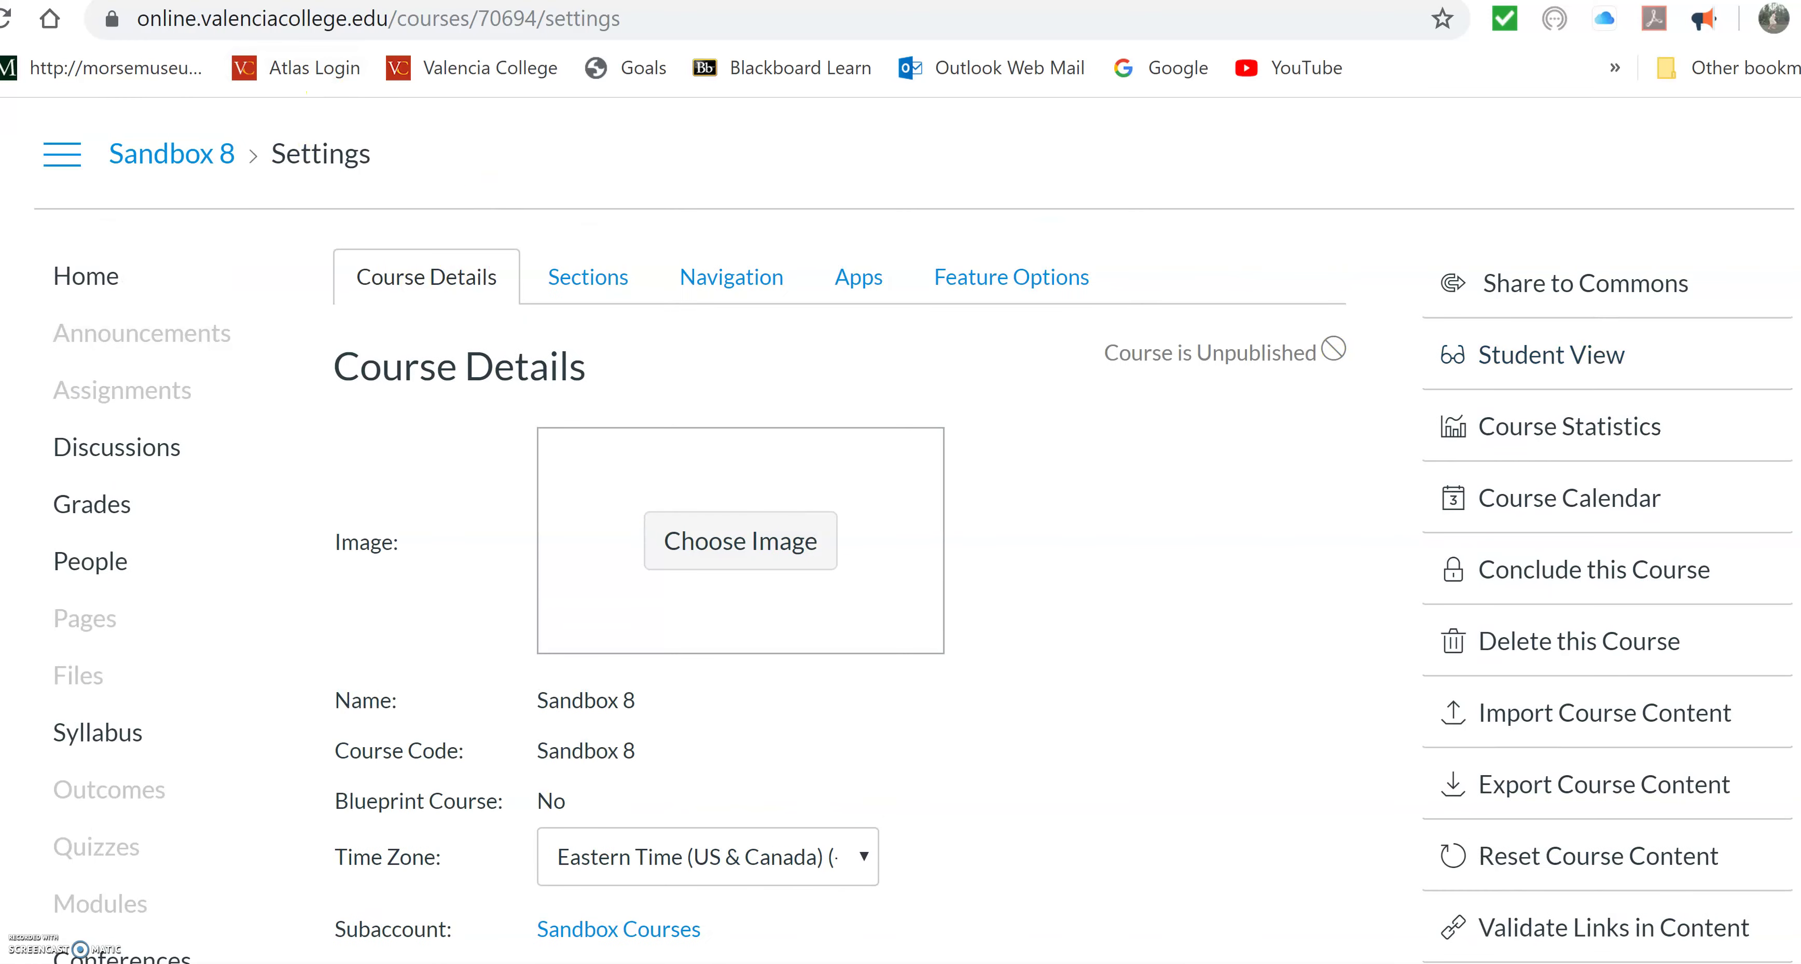
pyautogui.scroll(-1, 1780, 381)
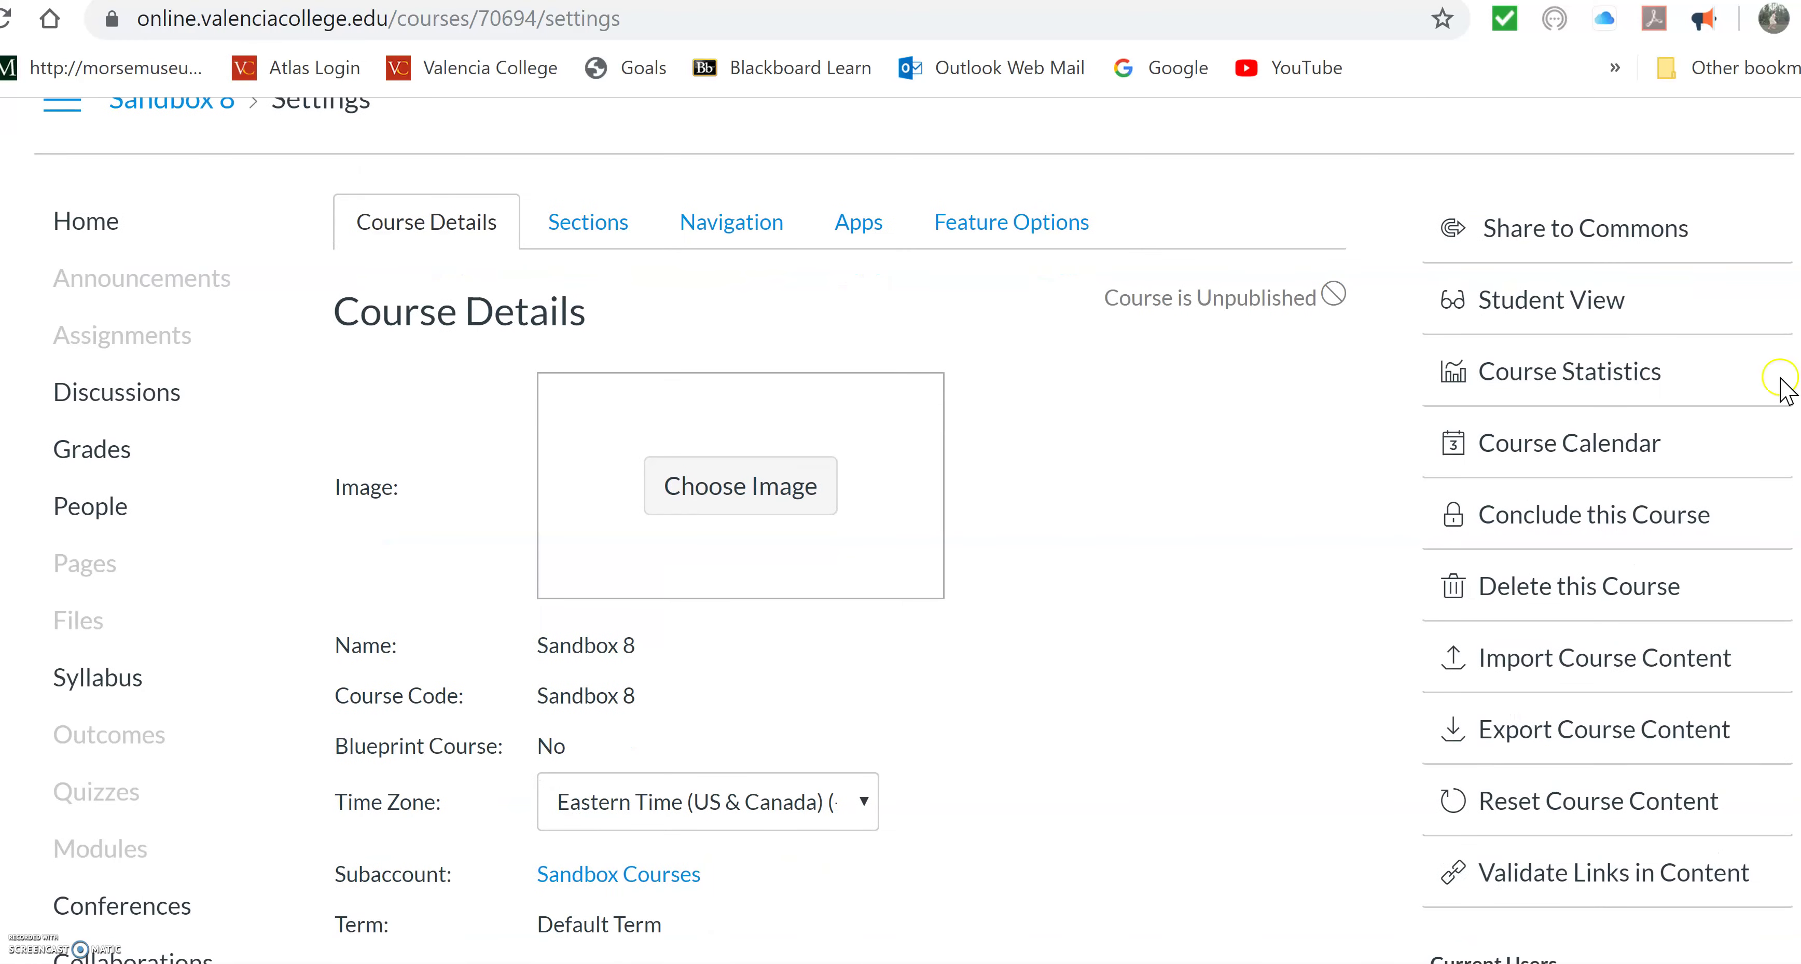
# Set up a Copy a Canvas Course import with Shared MAT0028 Template as the source.
pyautogui.click(1596, 670)
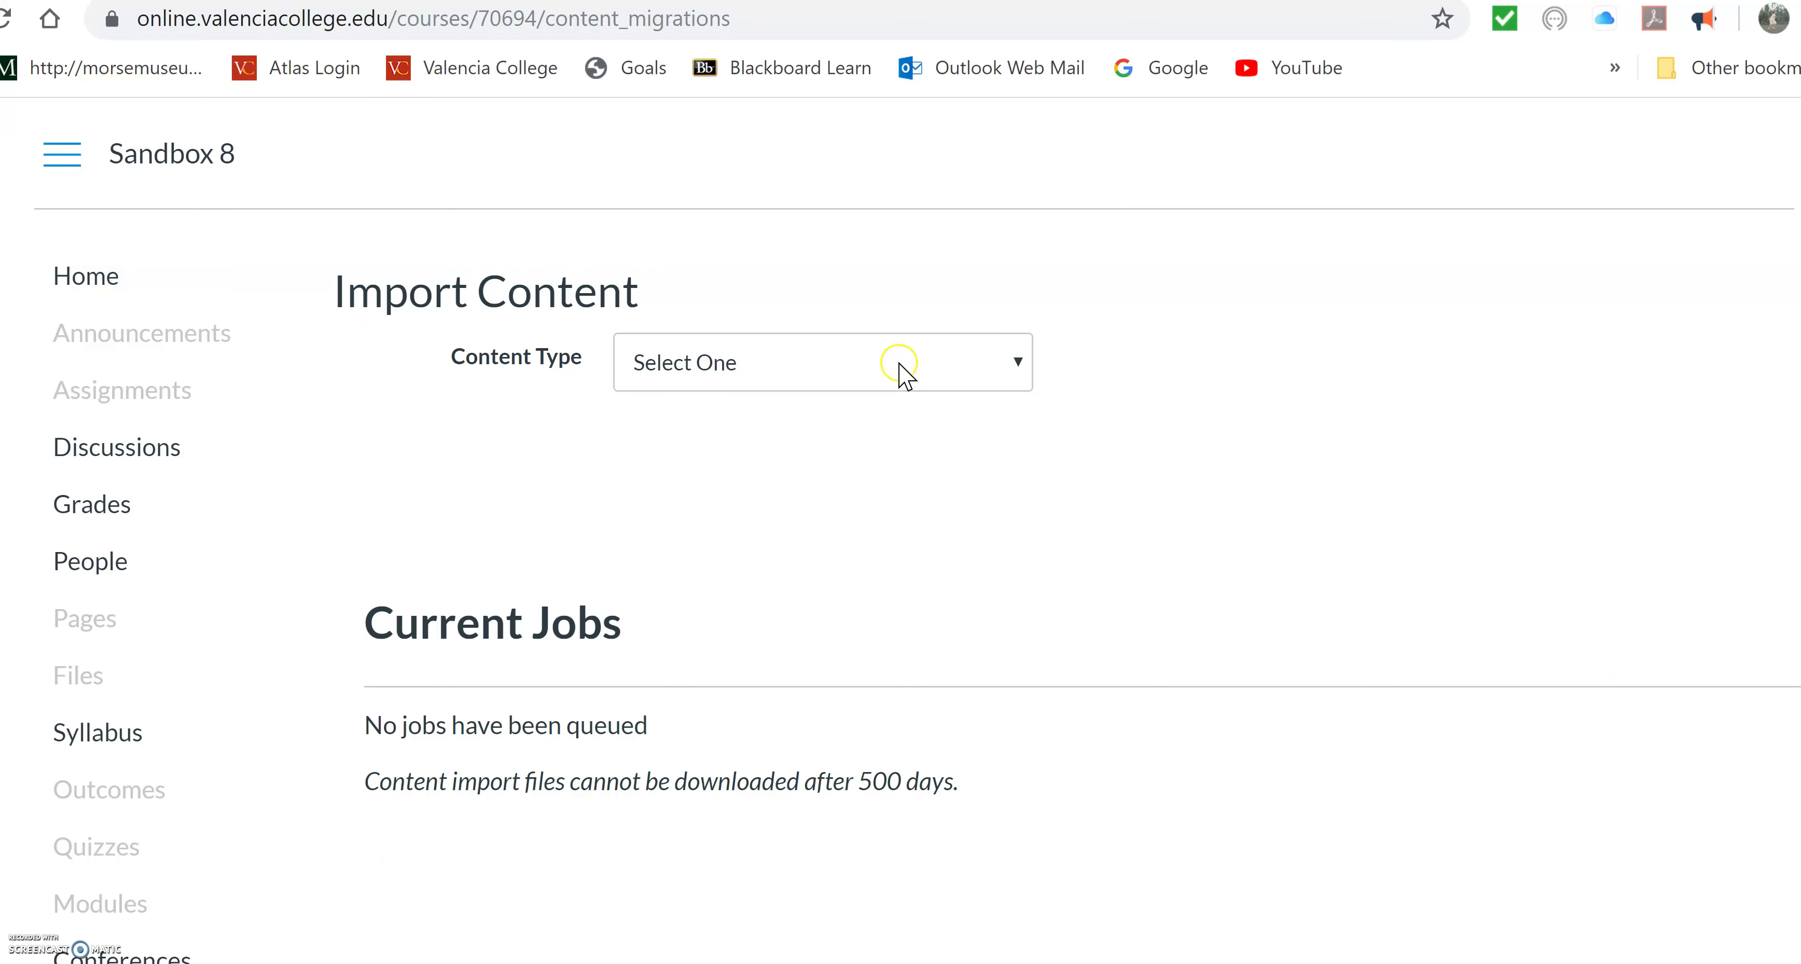
pyautogui.scroll(-5, 900, 490)
pyautogui.scroll(-2, 900, 489)
pyautogui.scroll(8, 900, 489)
pyautogui.click(740, 377)
pyautogui.click(724, 463)
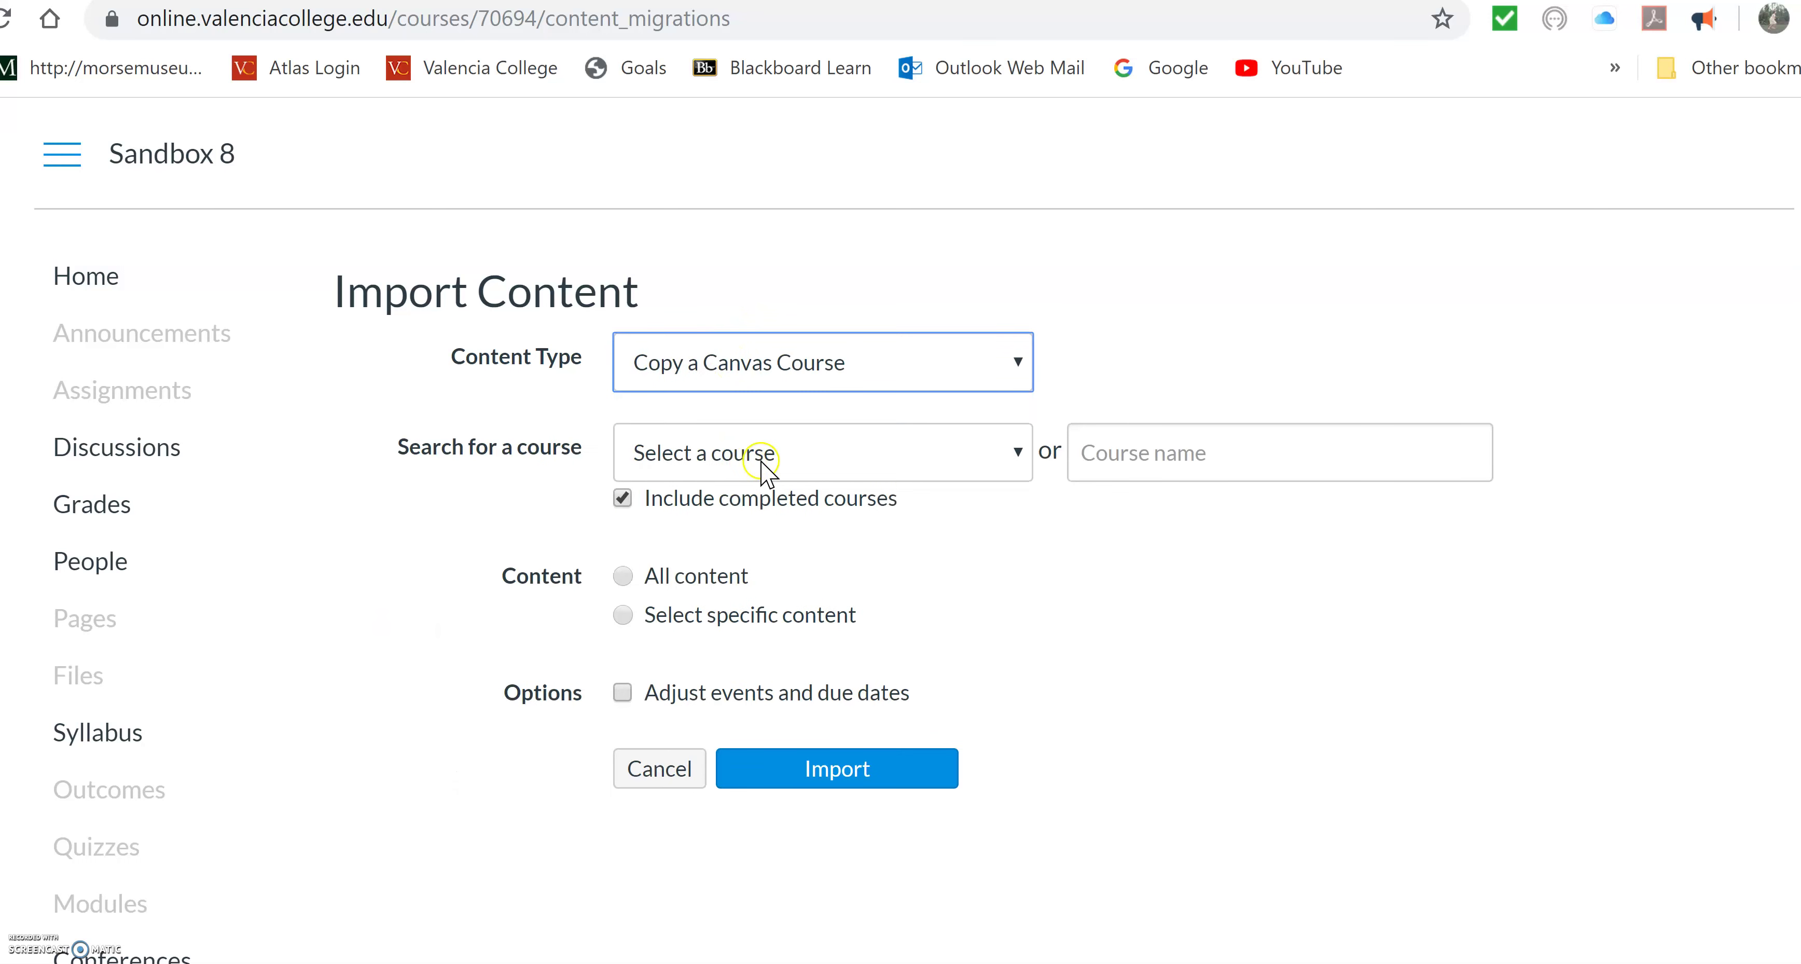
pyautogui.click(780, 462)
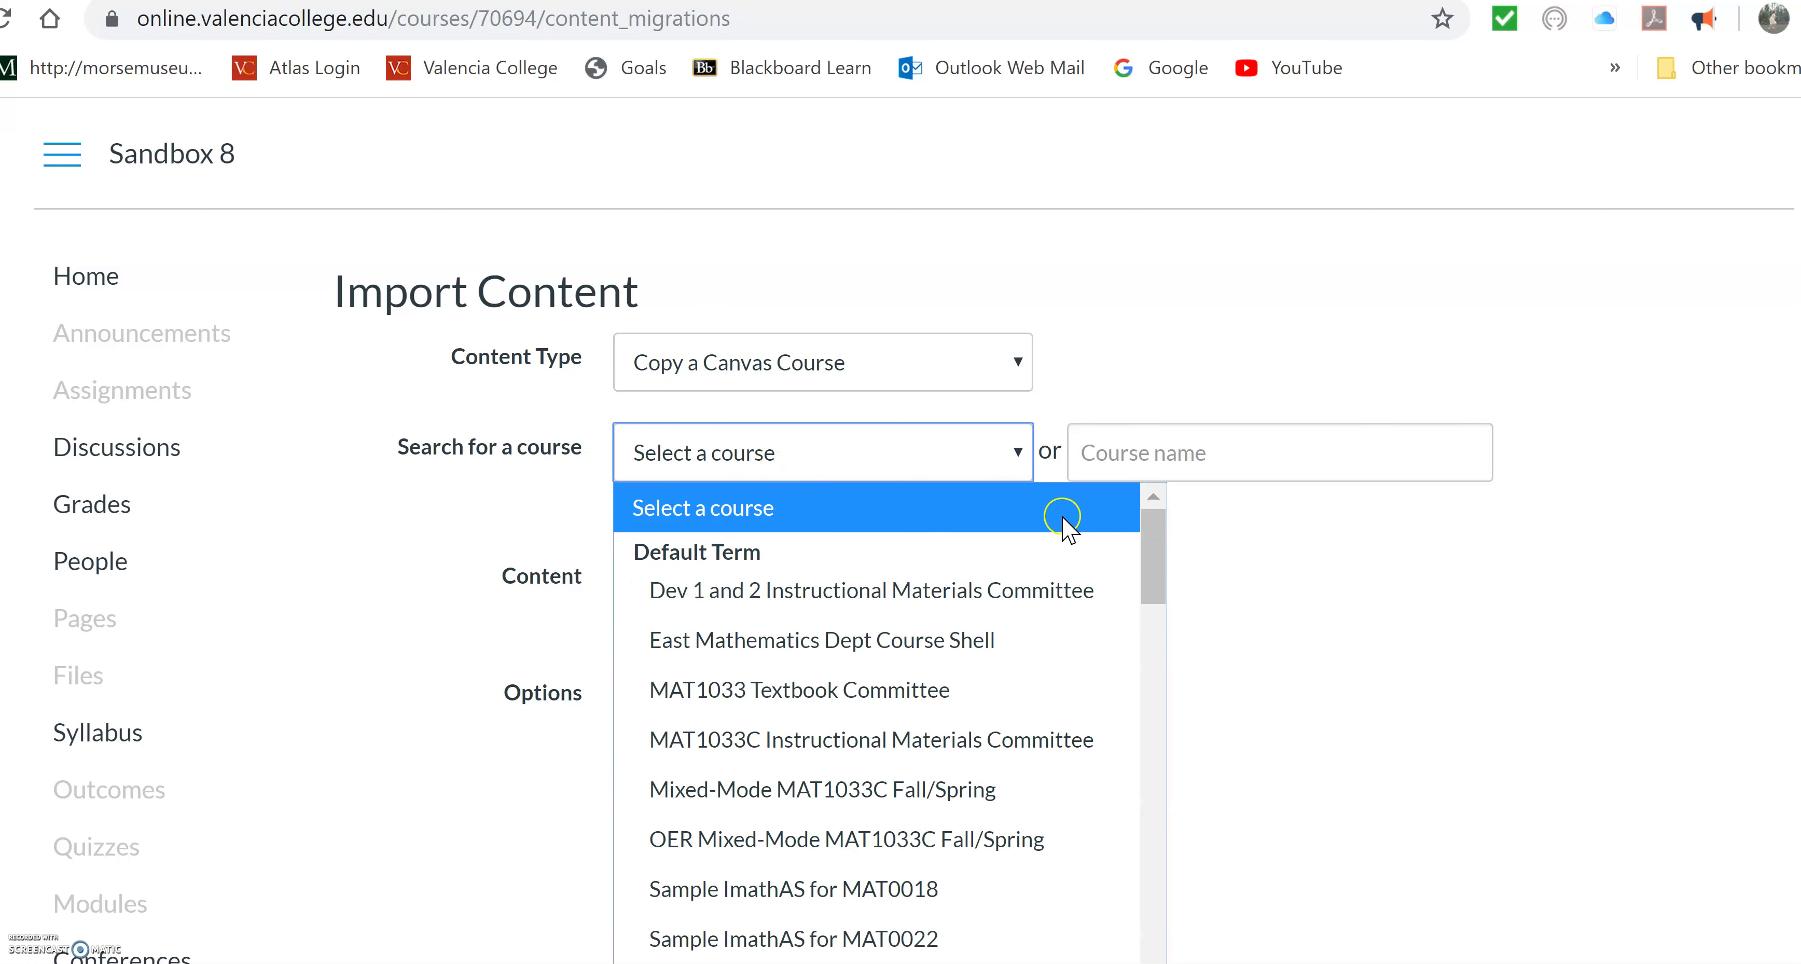
pyautogui.moveTo(1160, 556); pyautogui.dragTo(1164, 934)
pyautogui.scroll(-1, 1274, 906)
pyautogui.click(878, 395)
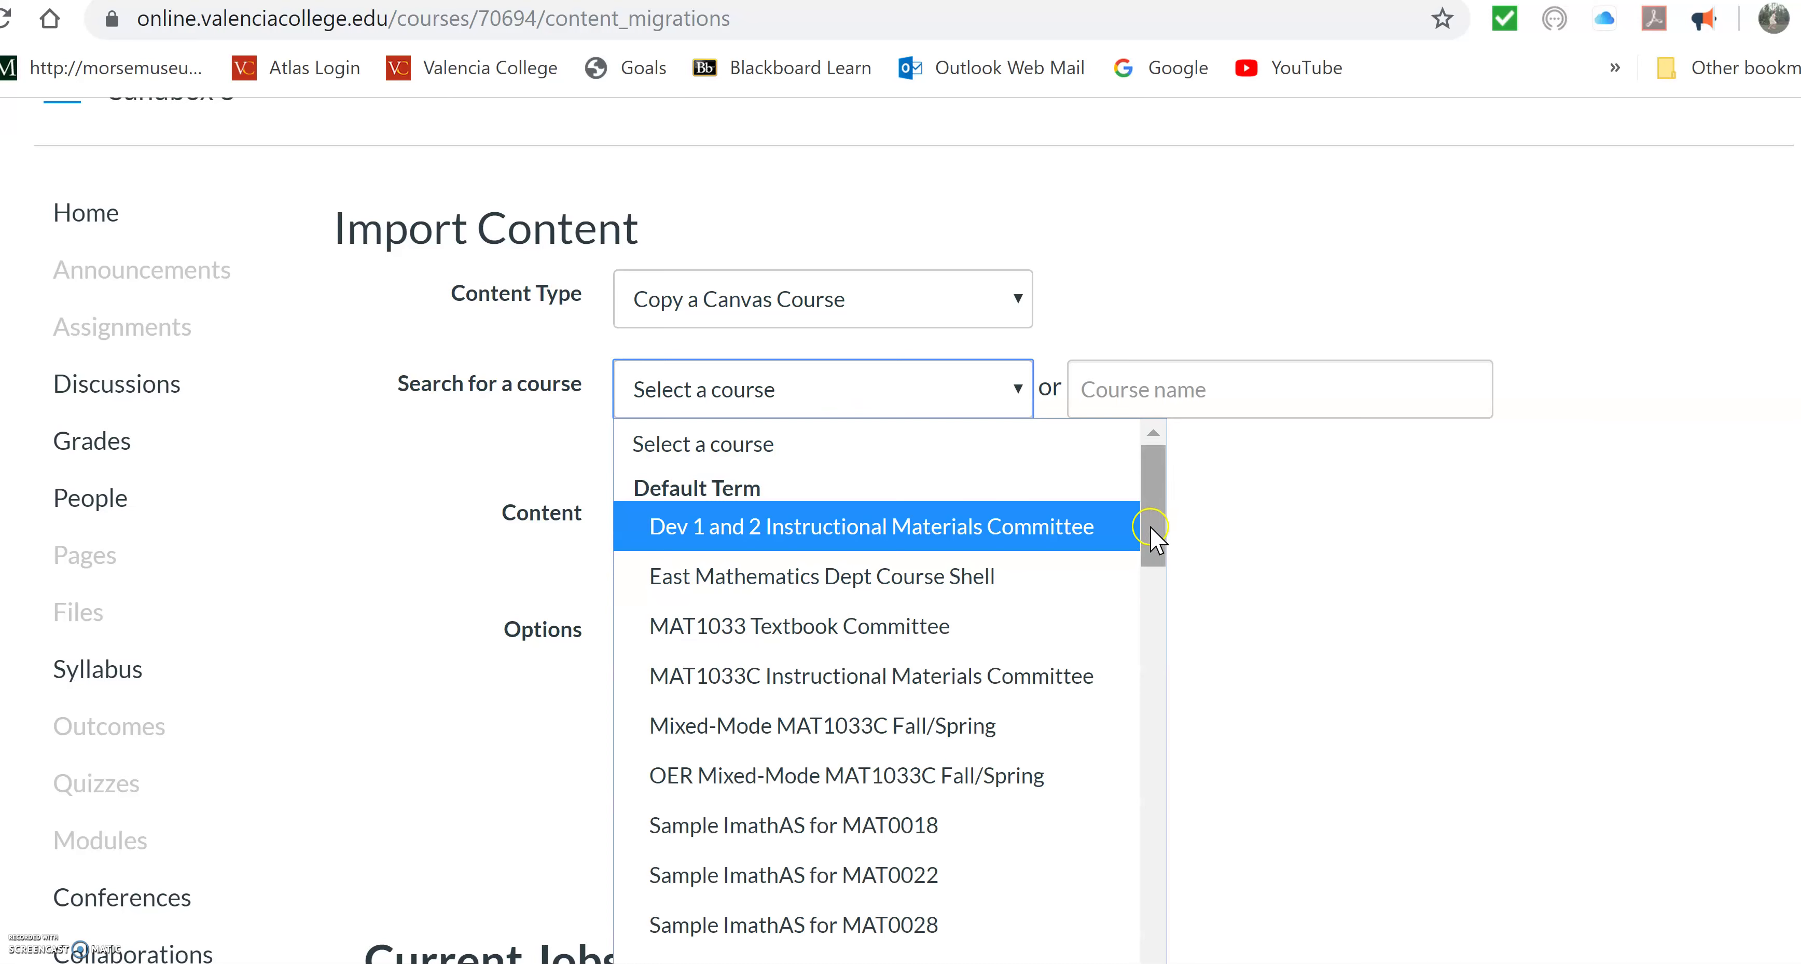
pyautogui.moveTo(1152, 528); pyautogui.dragTo(1154, 673)
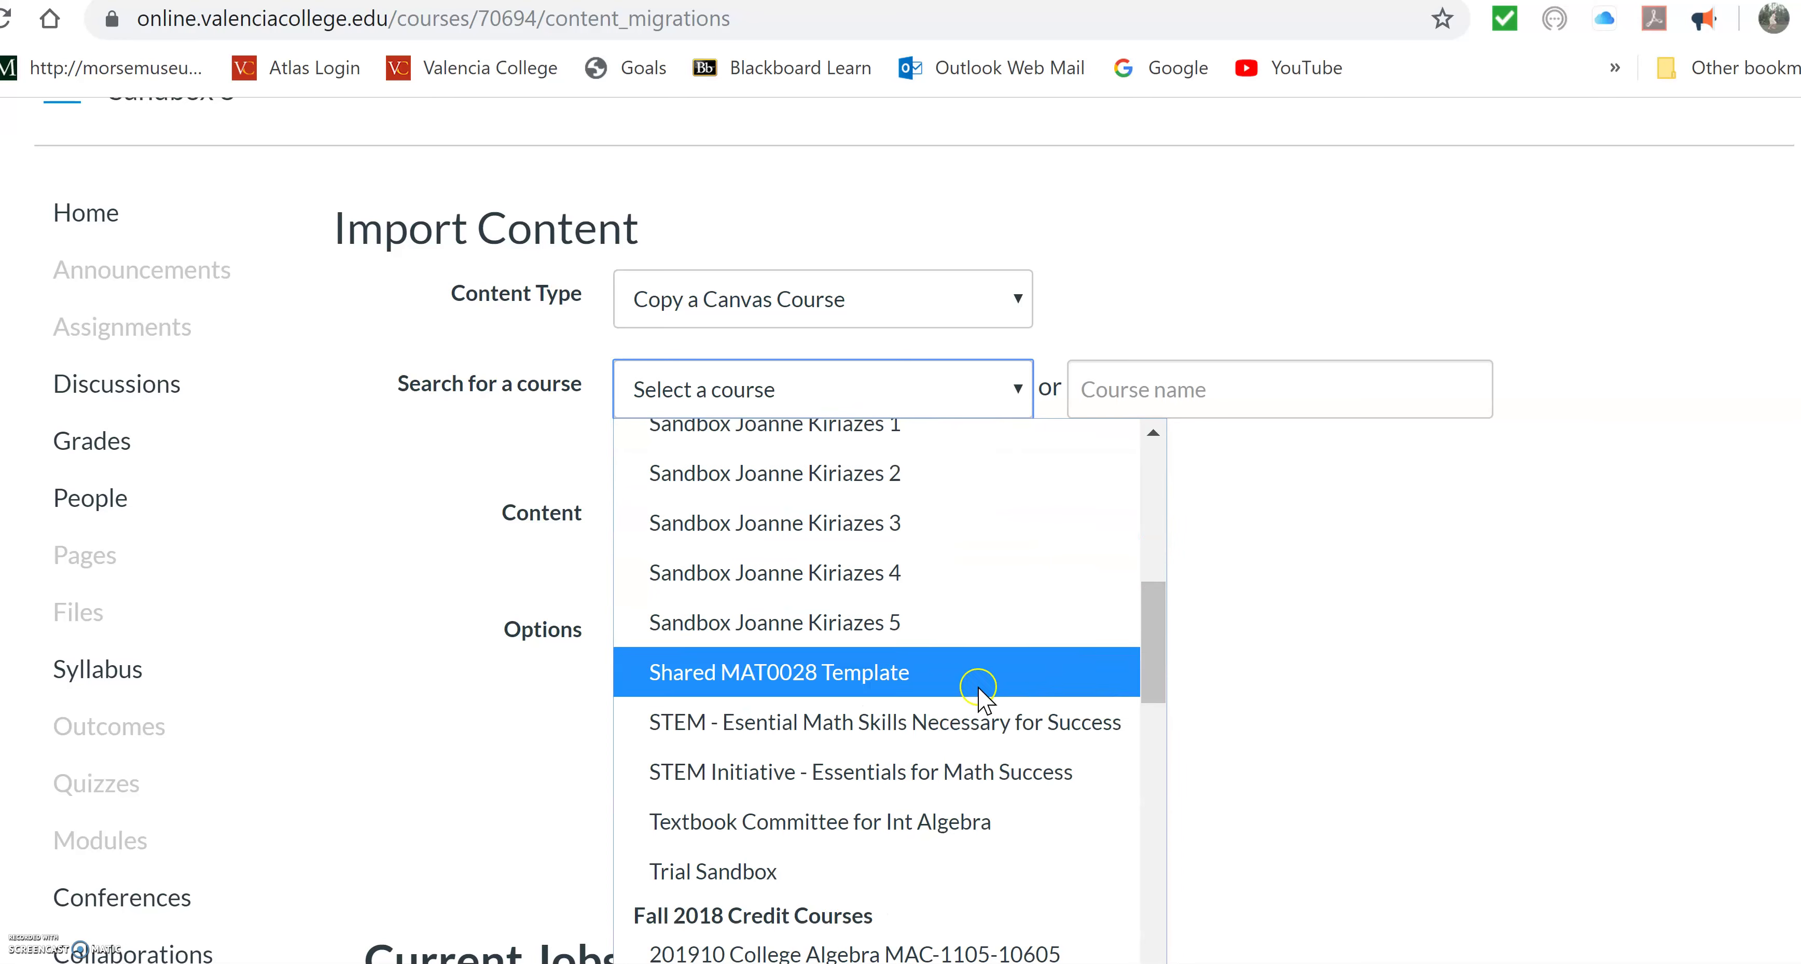
pyautogui.click(895, 689)
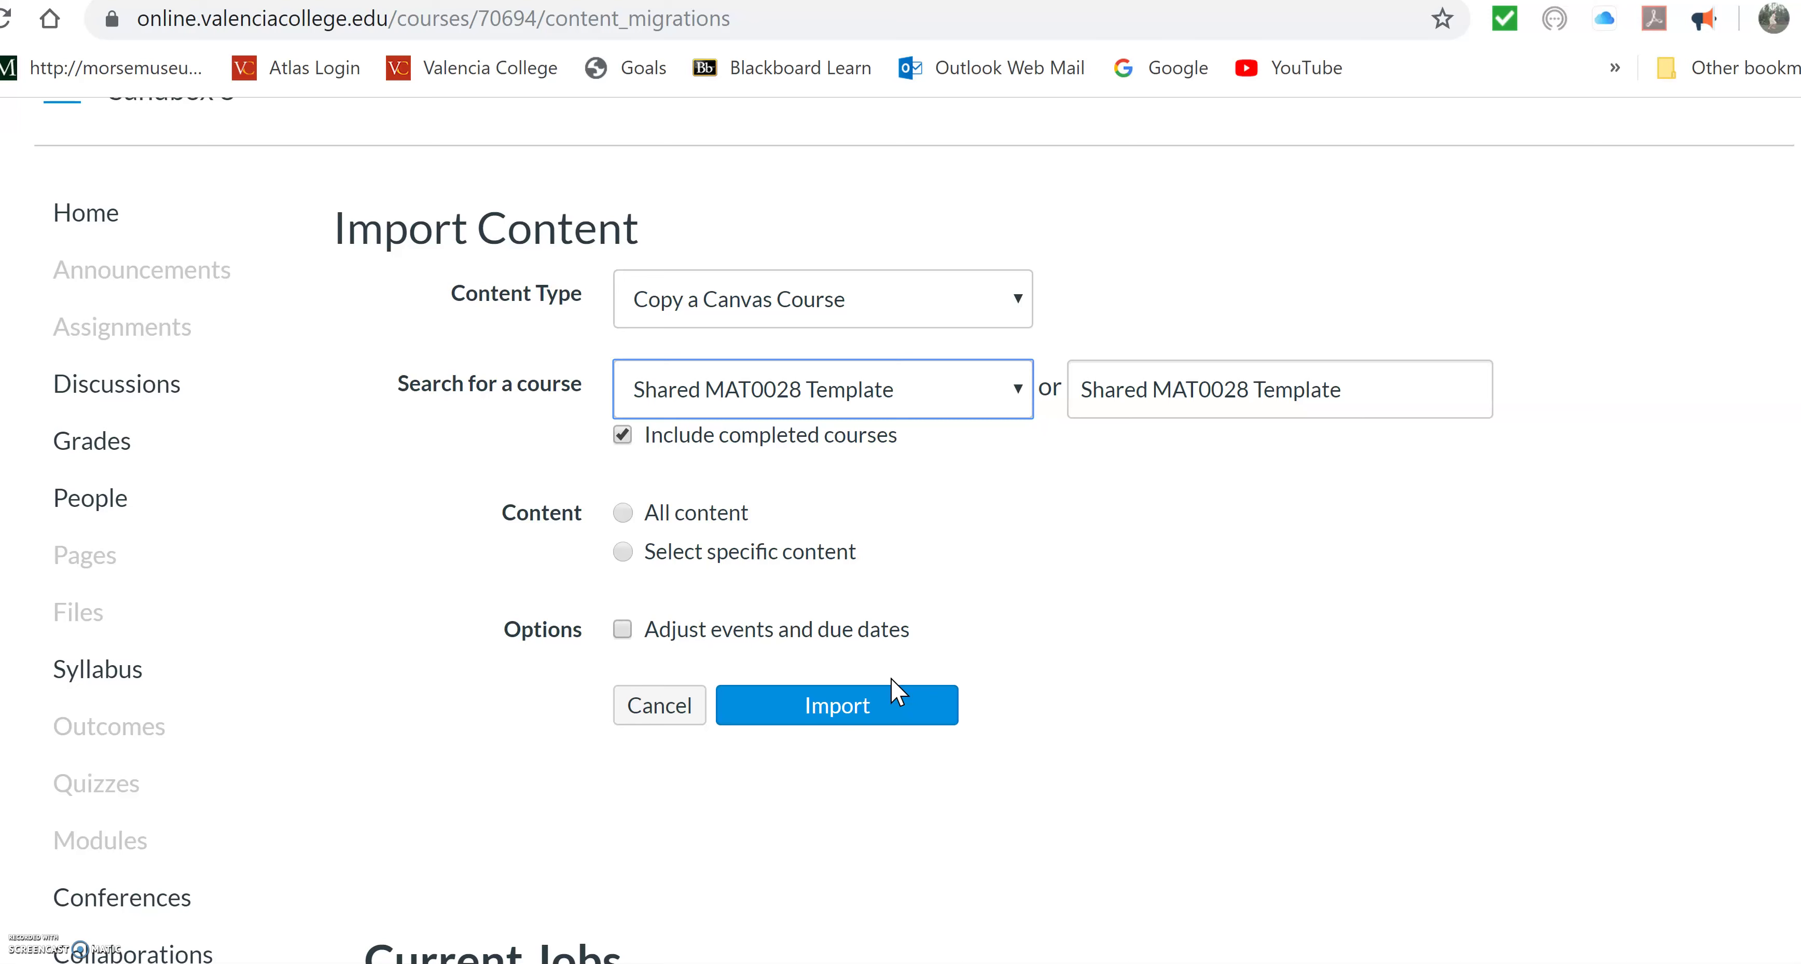
# Choose All content and start the import.
pyautogui.click(1505, 18)
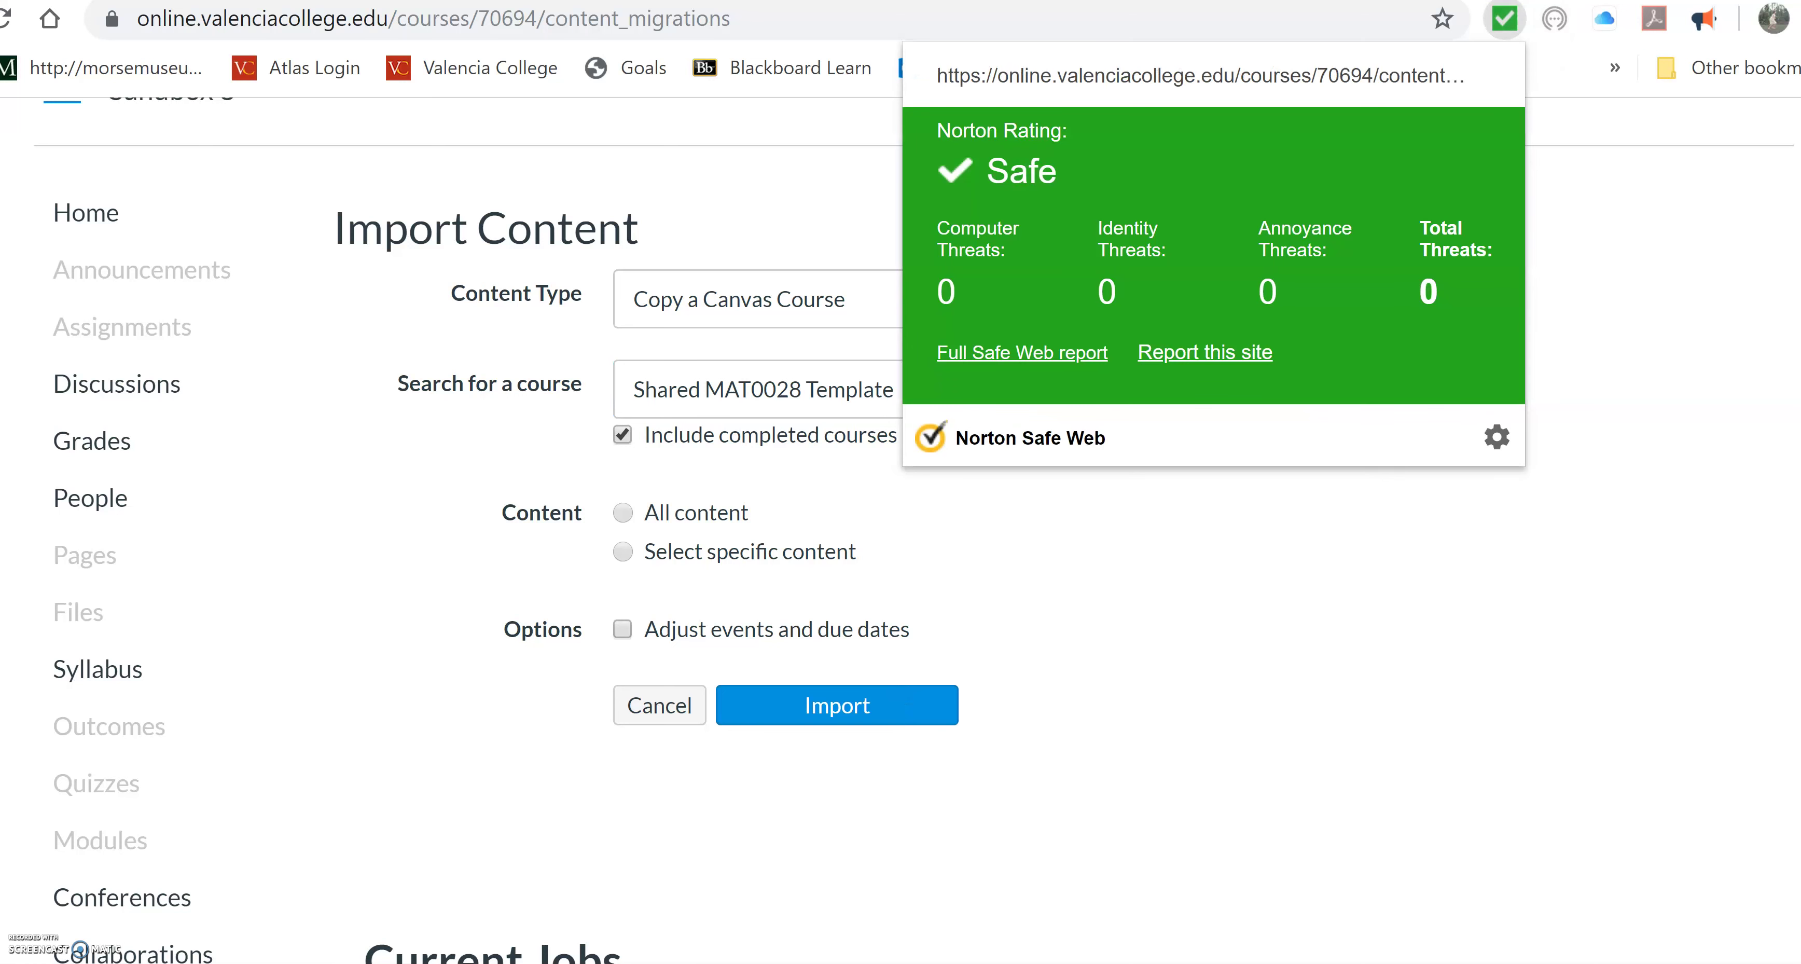
pyautogui.click(1558, 656)
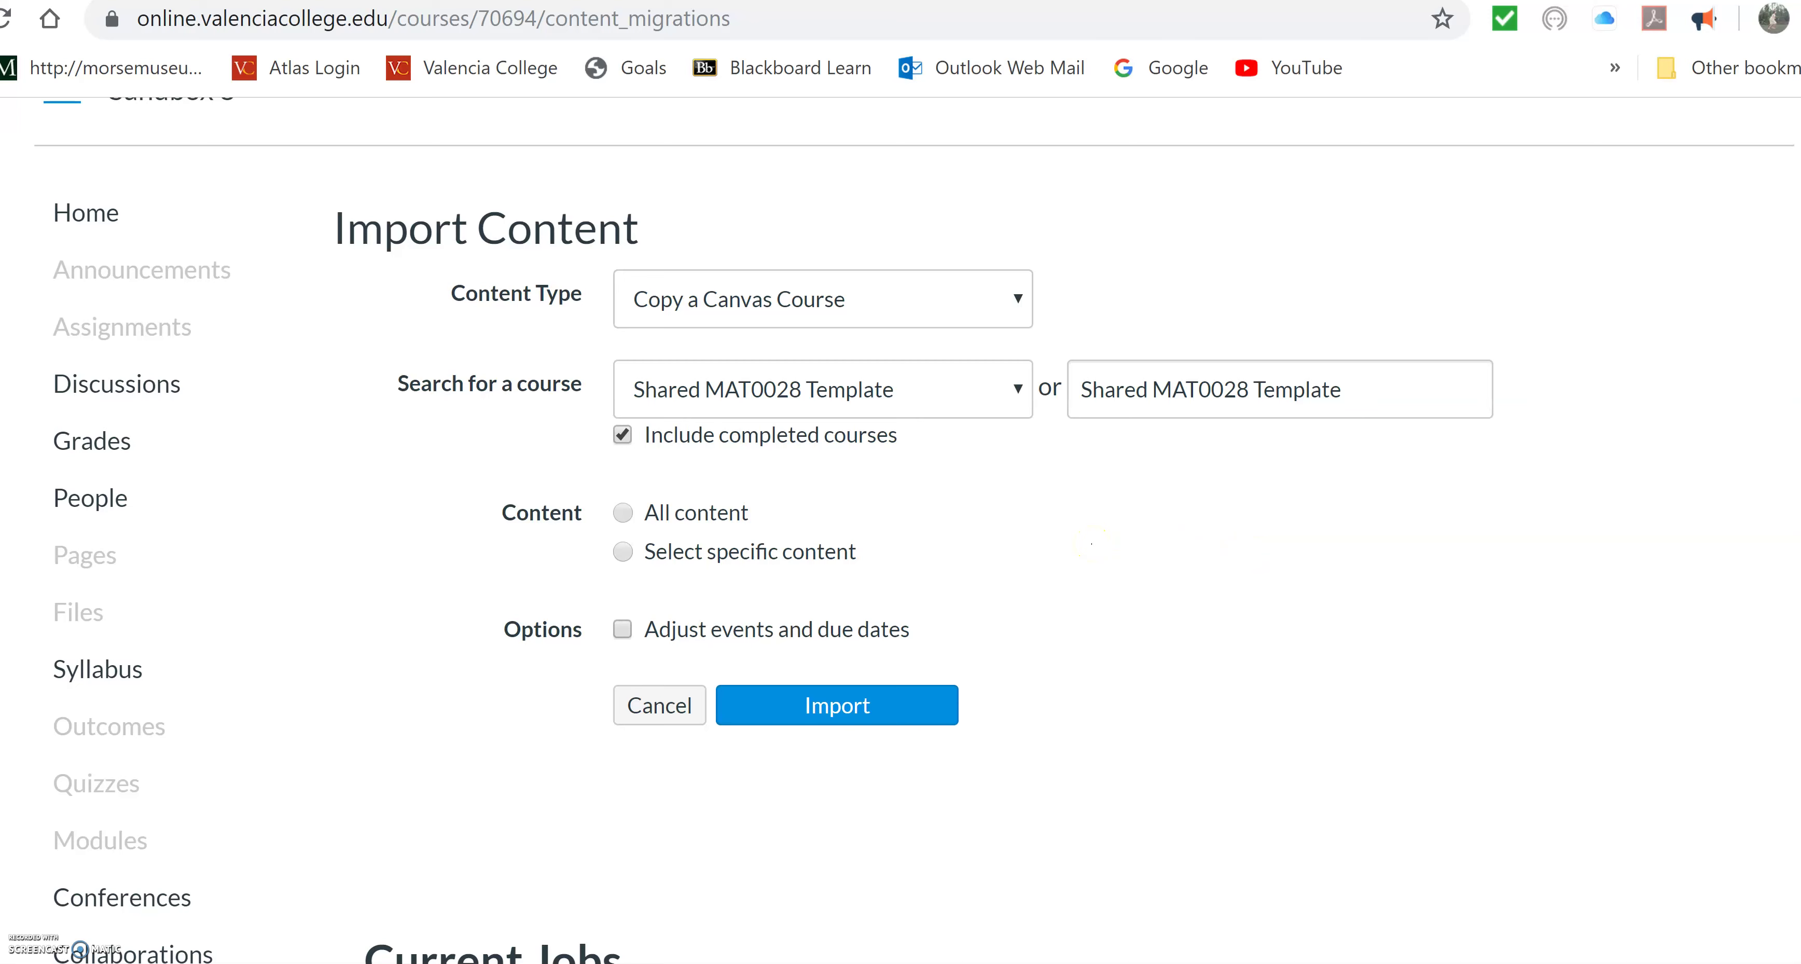
pyautogui.click(623, 514)
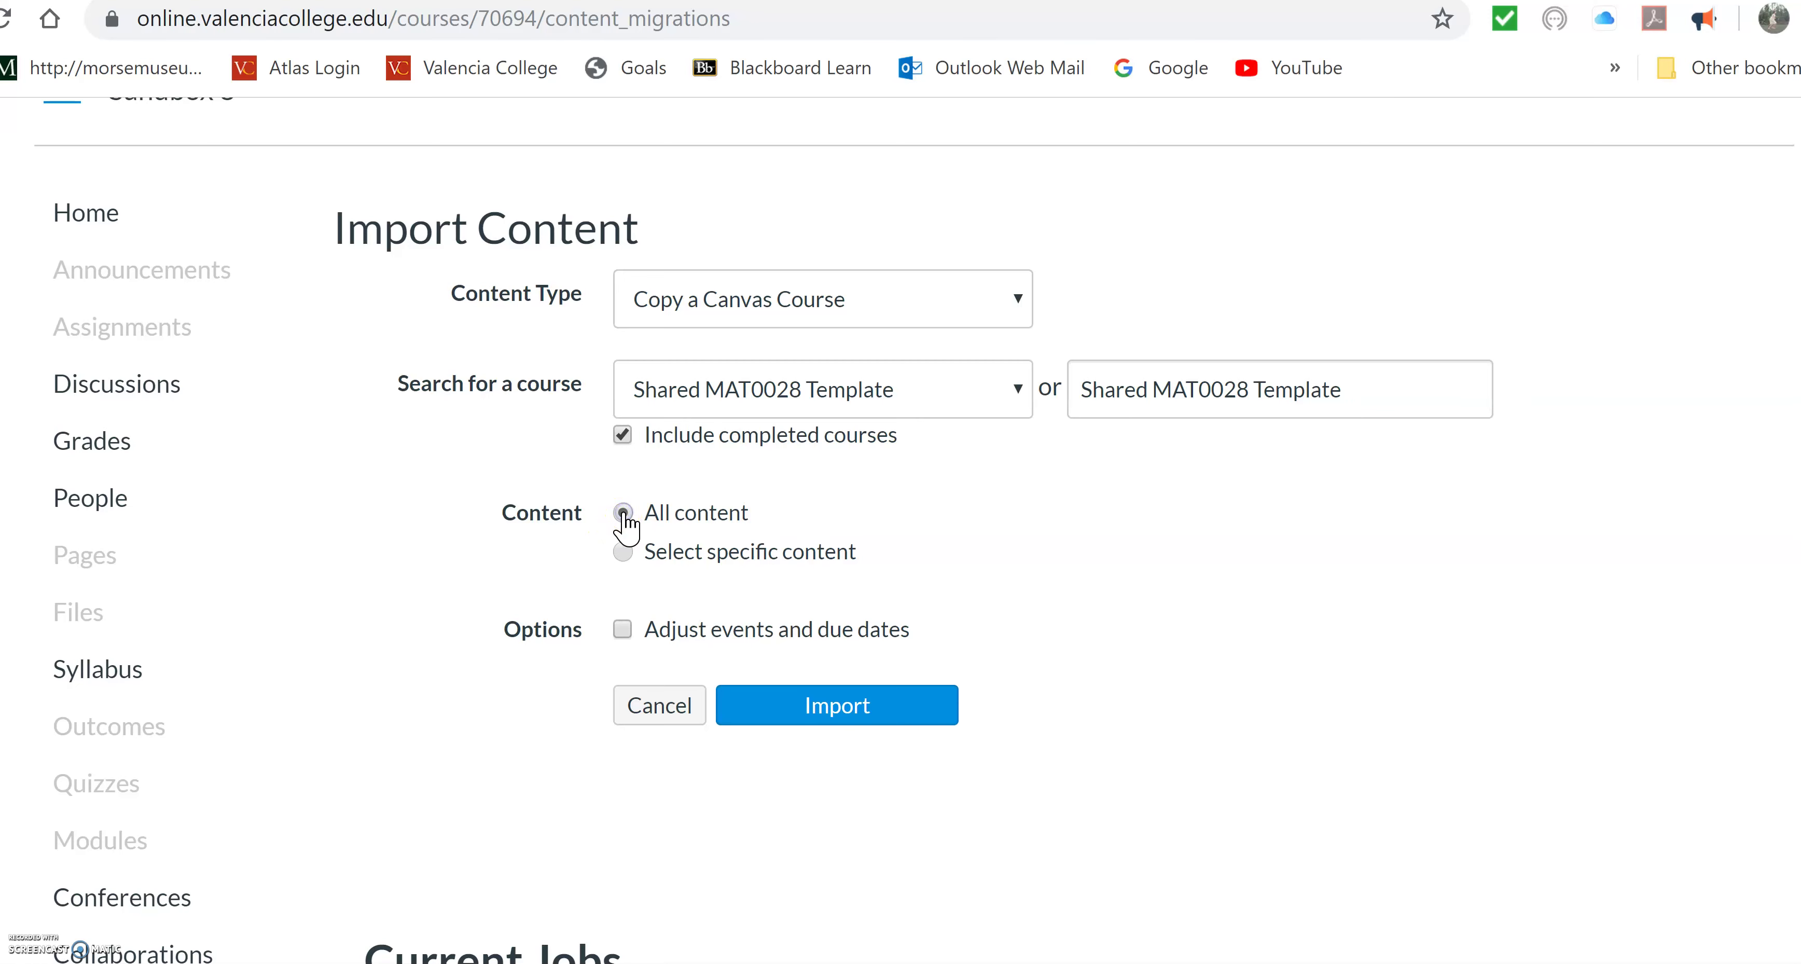
pyautogui.click(828, 703)
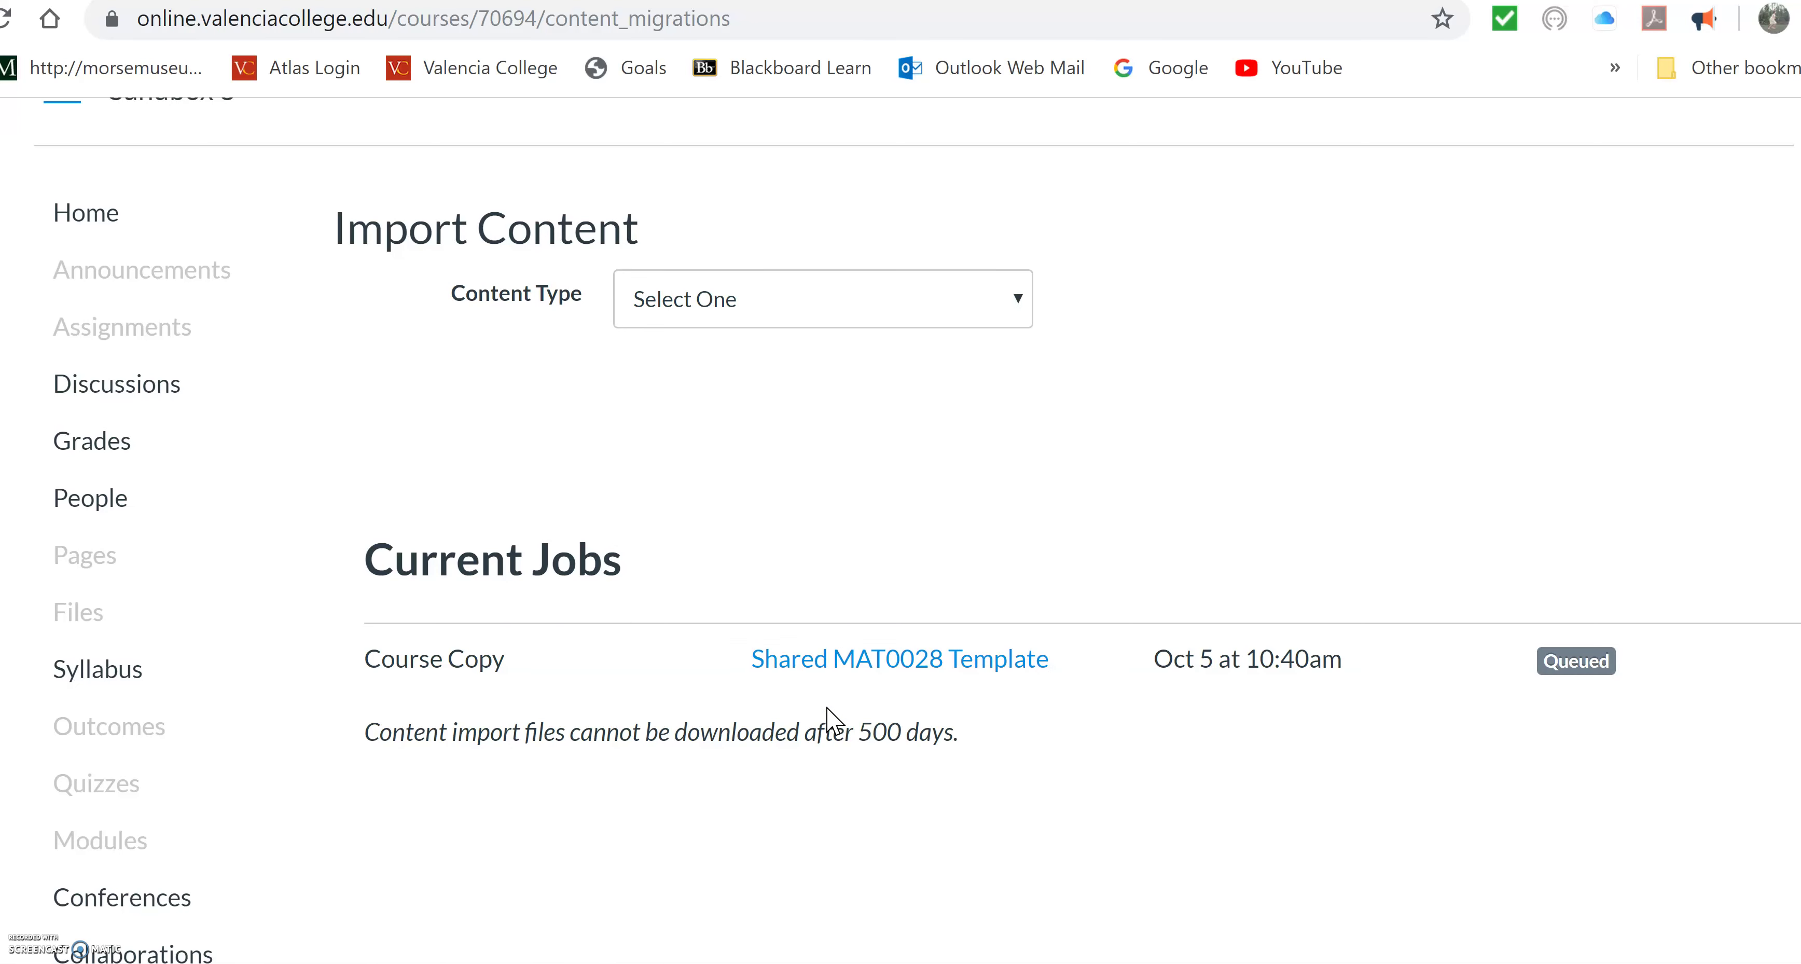
# Return to the Sandbox 8 home page and review the imported 'Welcome to Developmental Math 2' content.
pyautogui.click(538, 839)
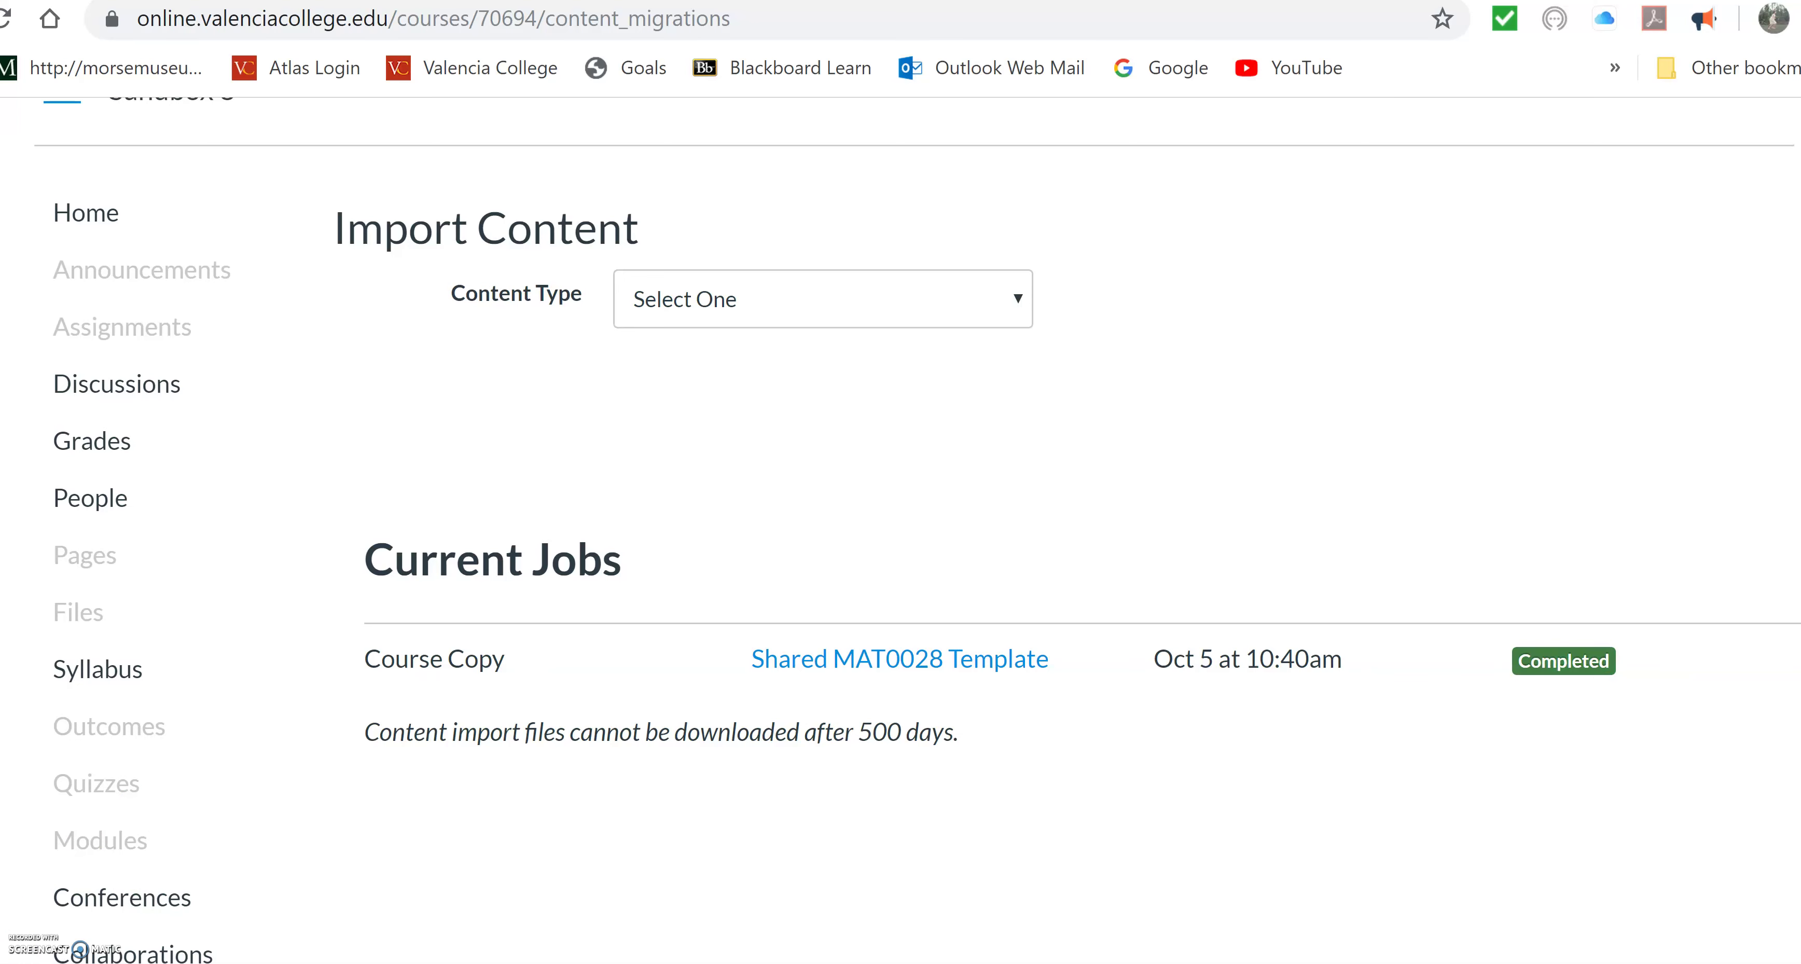
pyautogui.click(98, 220)
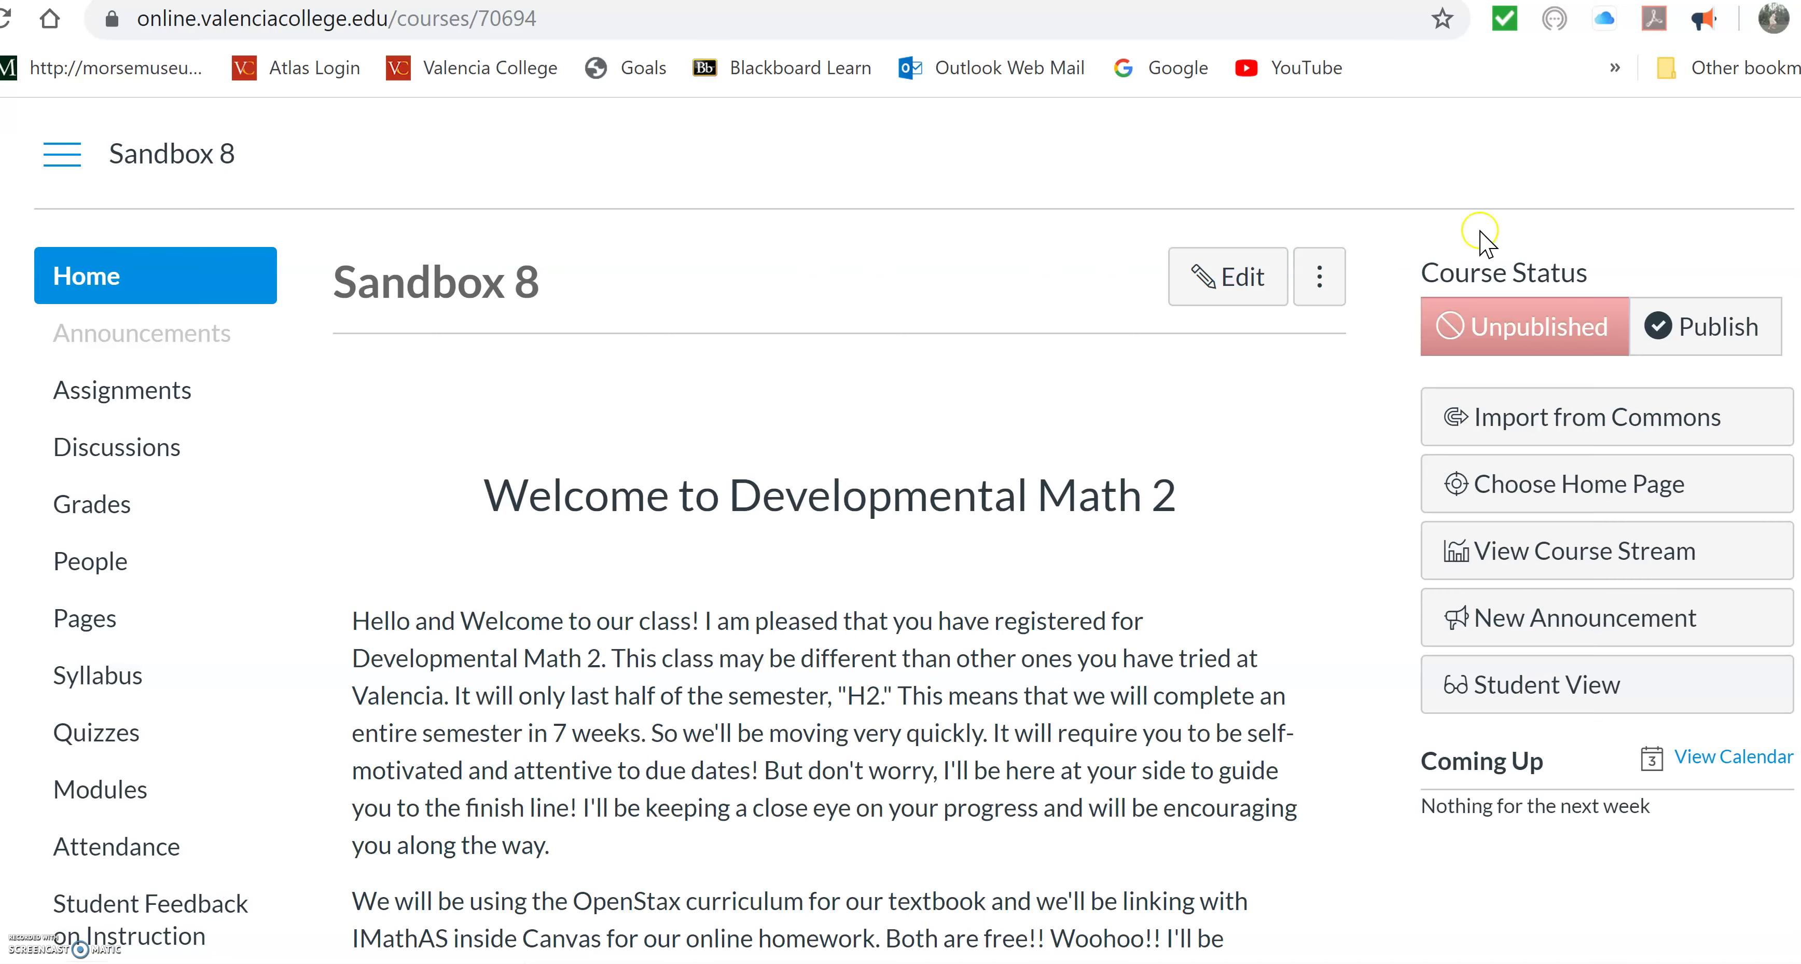
pyautogui.scroll(-5, 909, 525)
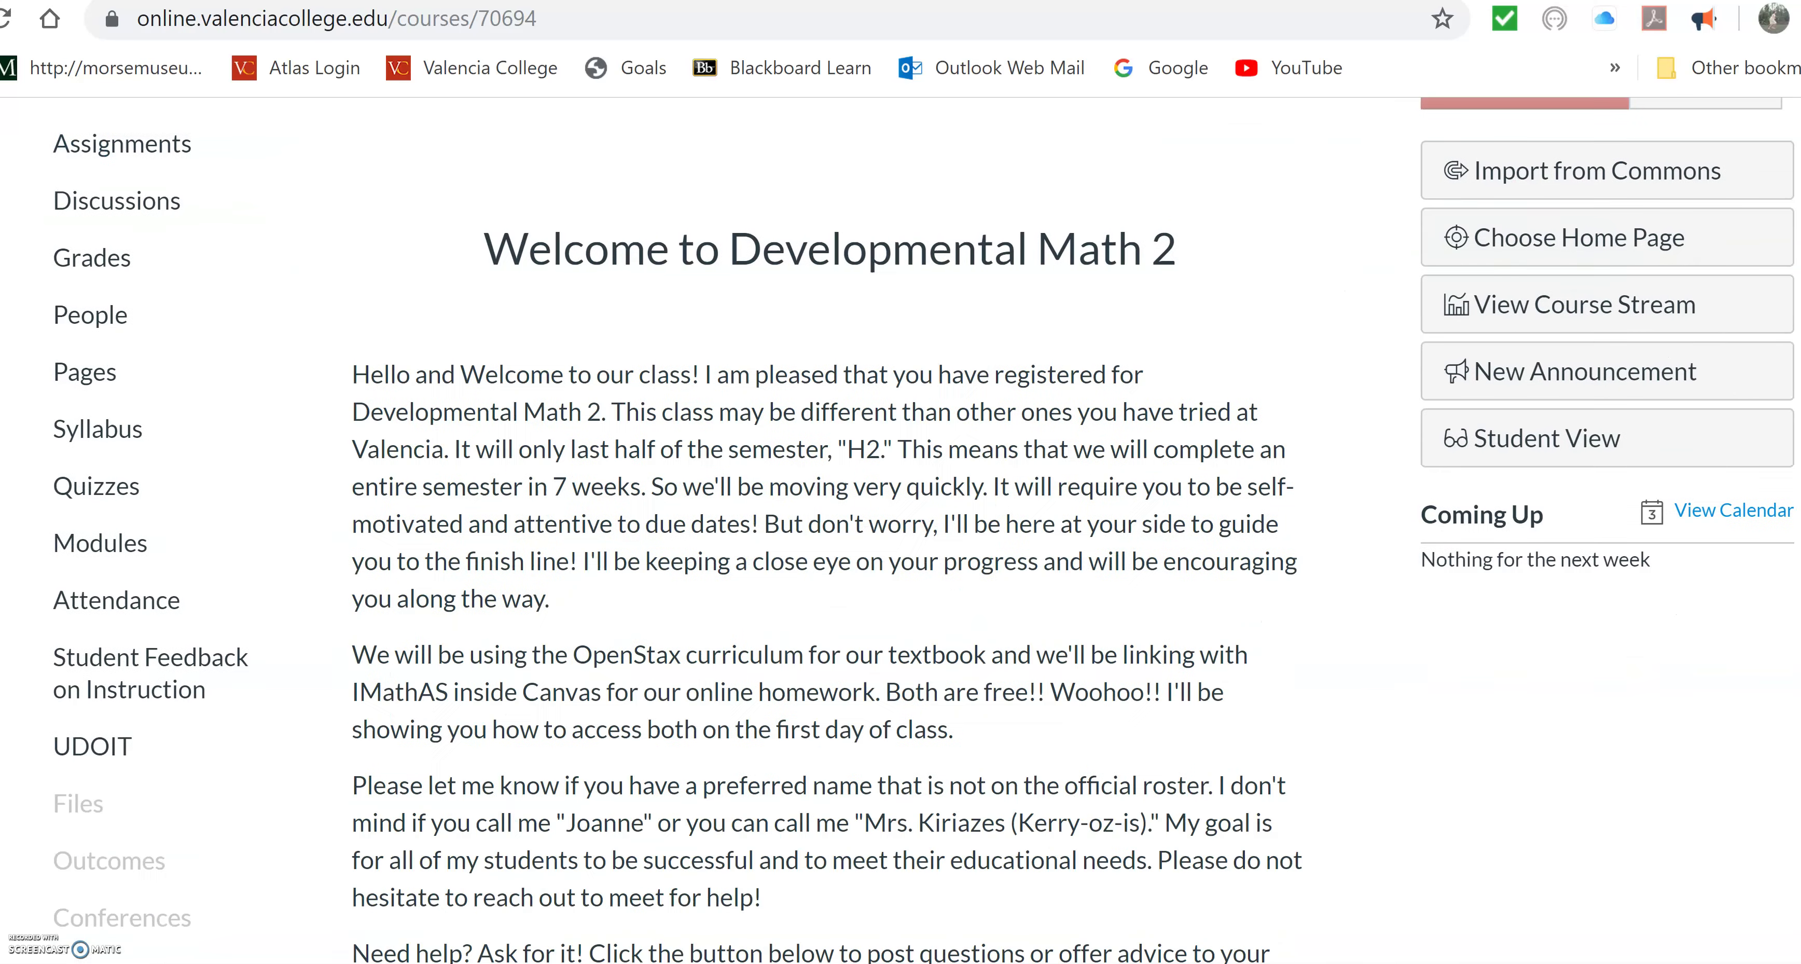
pyautogui.scroll(3, 909, 524)
pyautogui.scroll(-2, 909, 524)
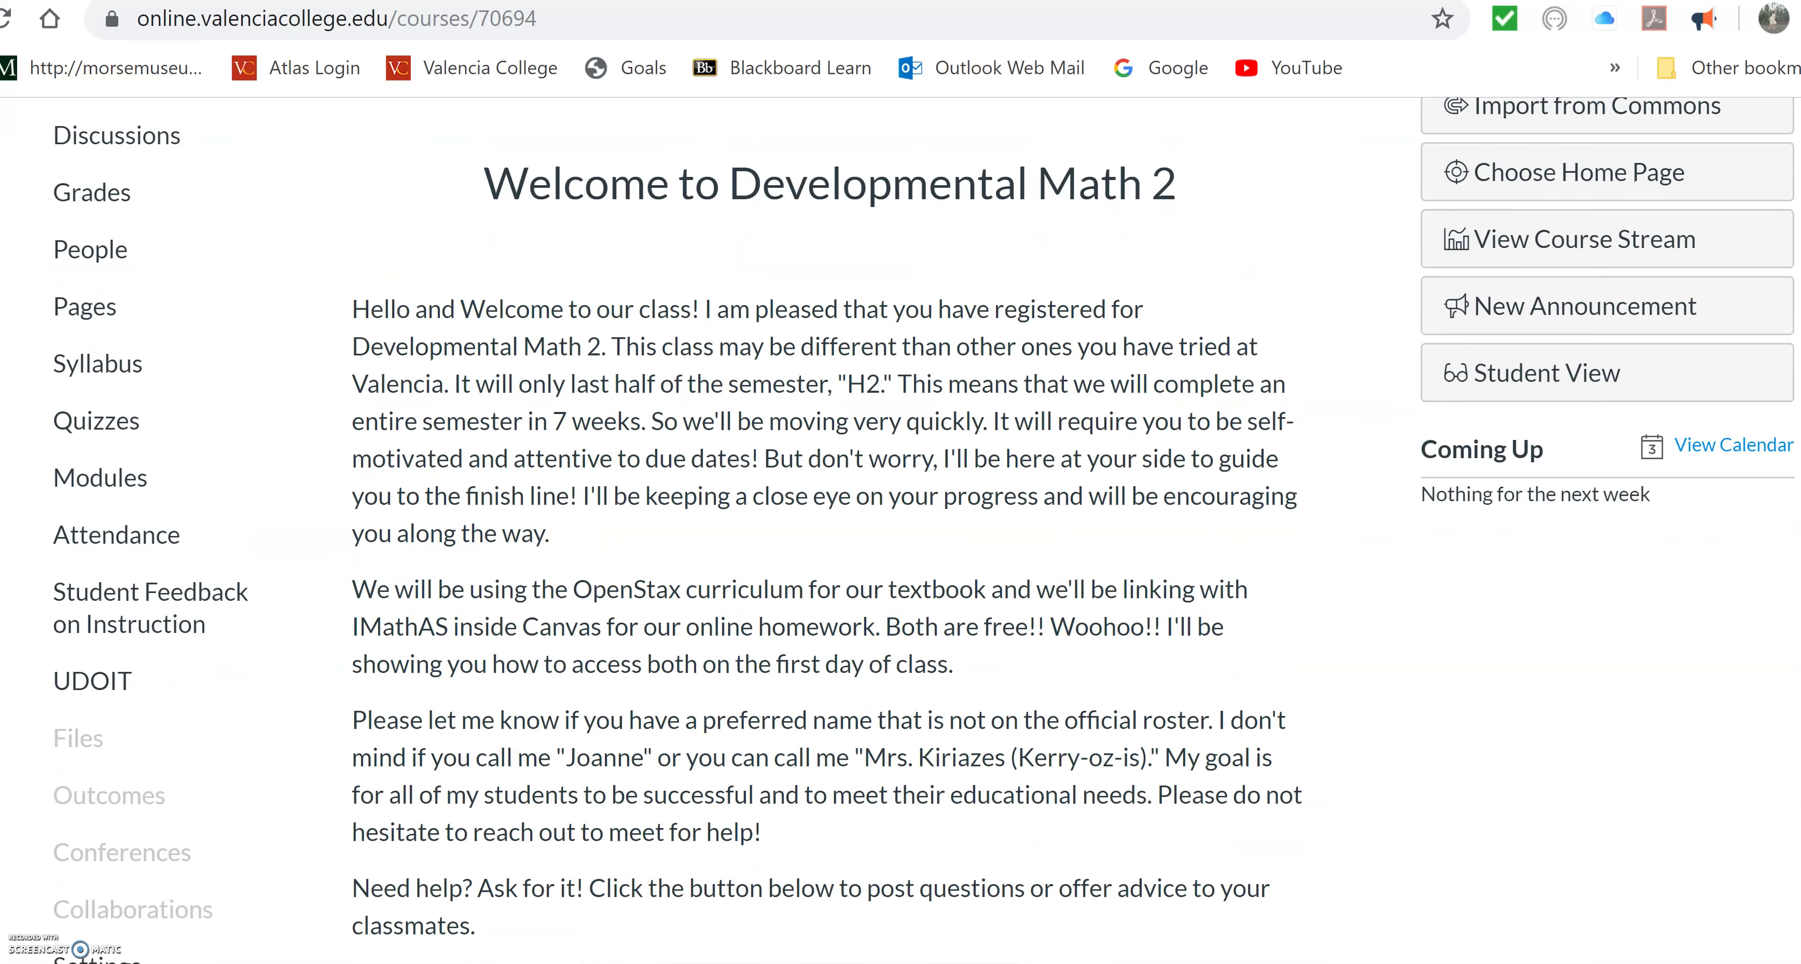
pyautogui.scroll(-4, 908, 525)
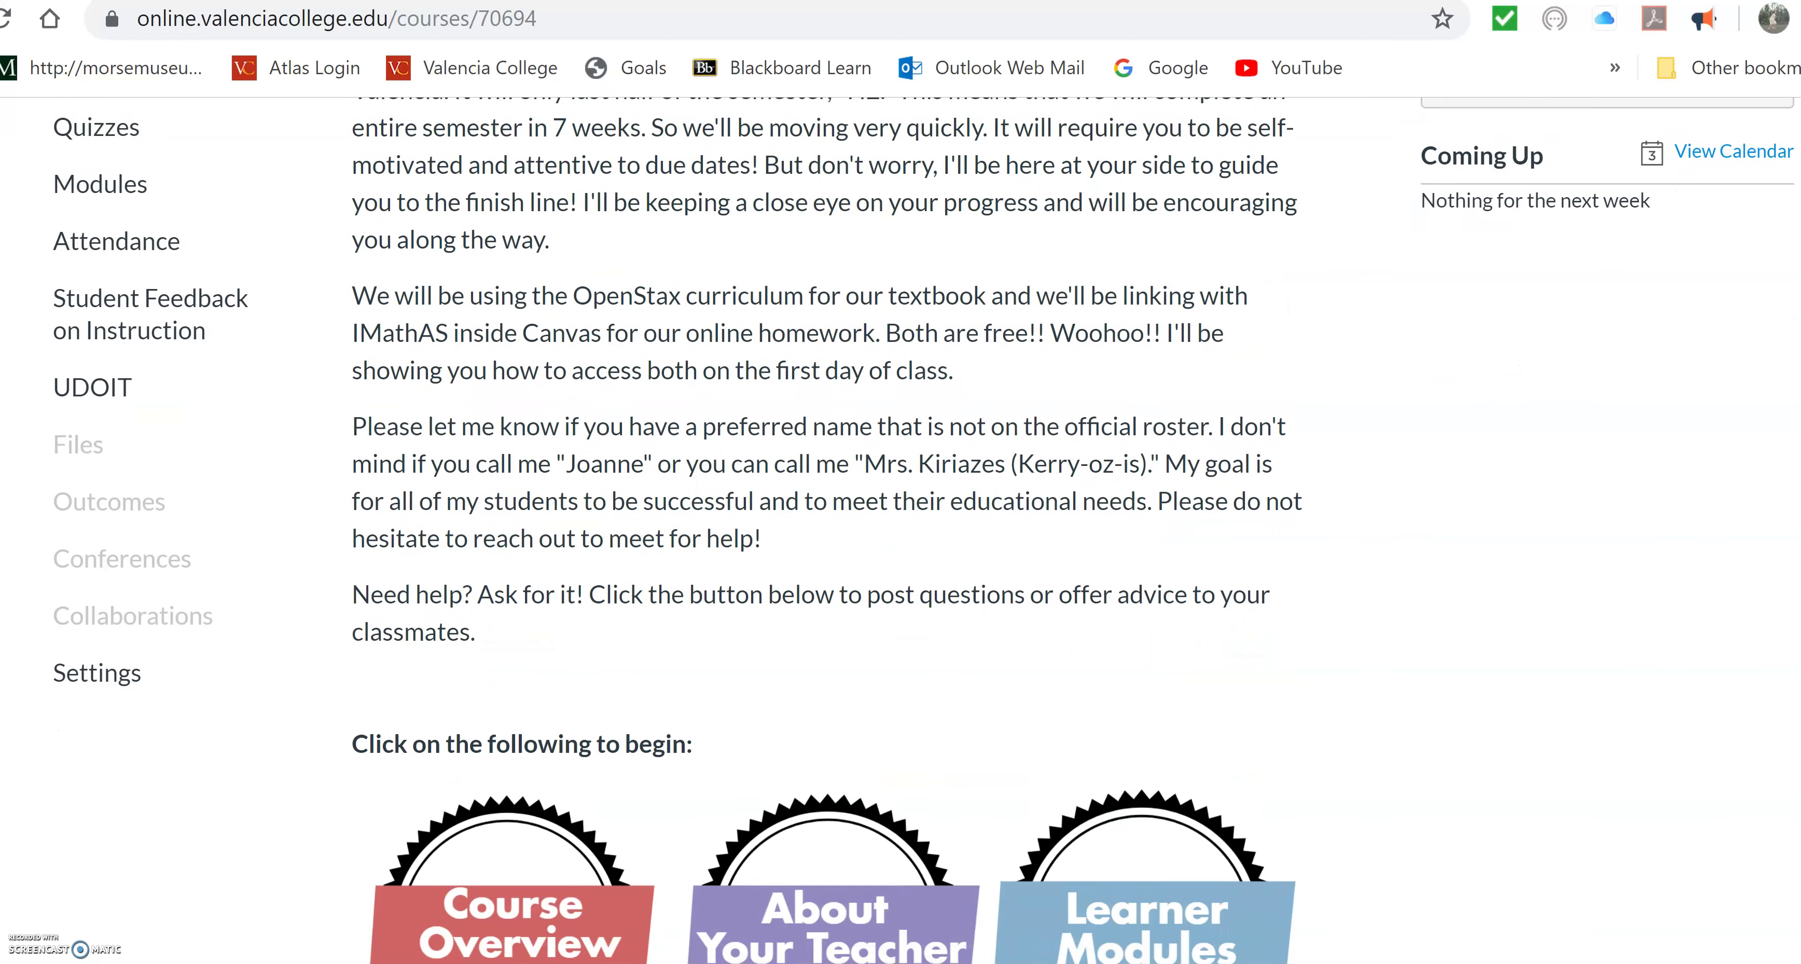
pyautogui.scroll(5, 908, 525)
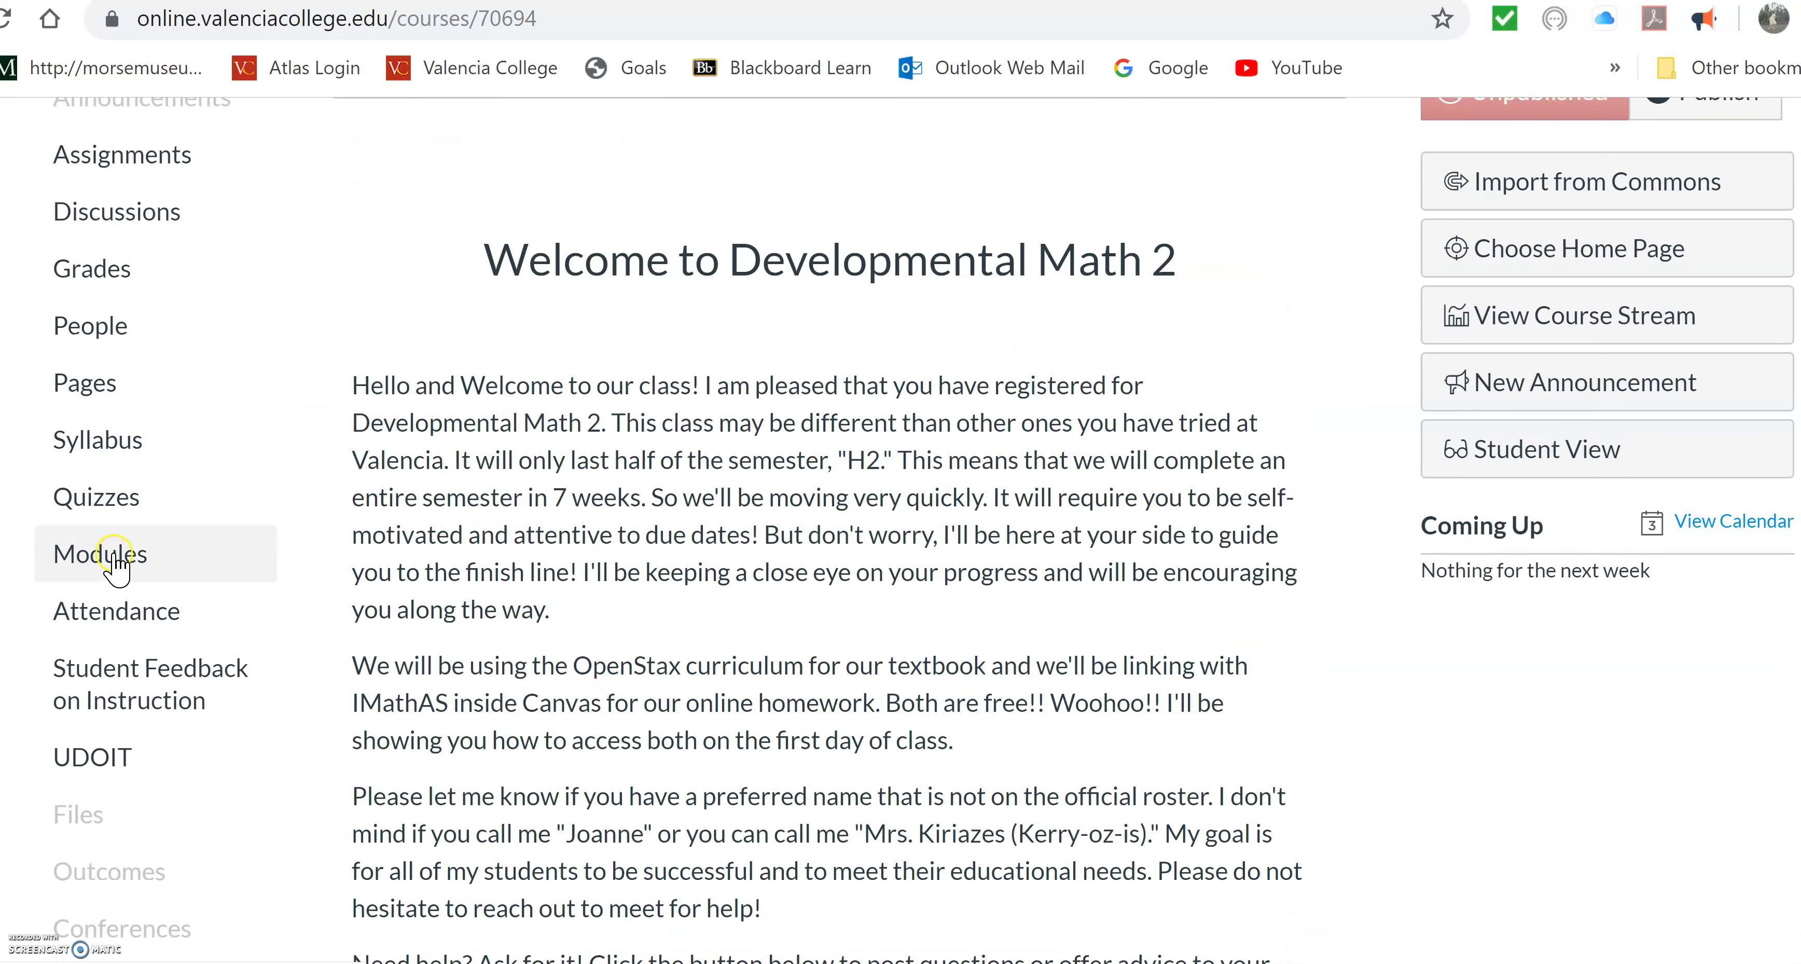
pyautogui.click(115, 560)
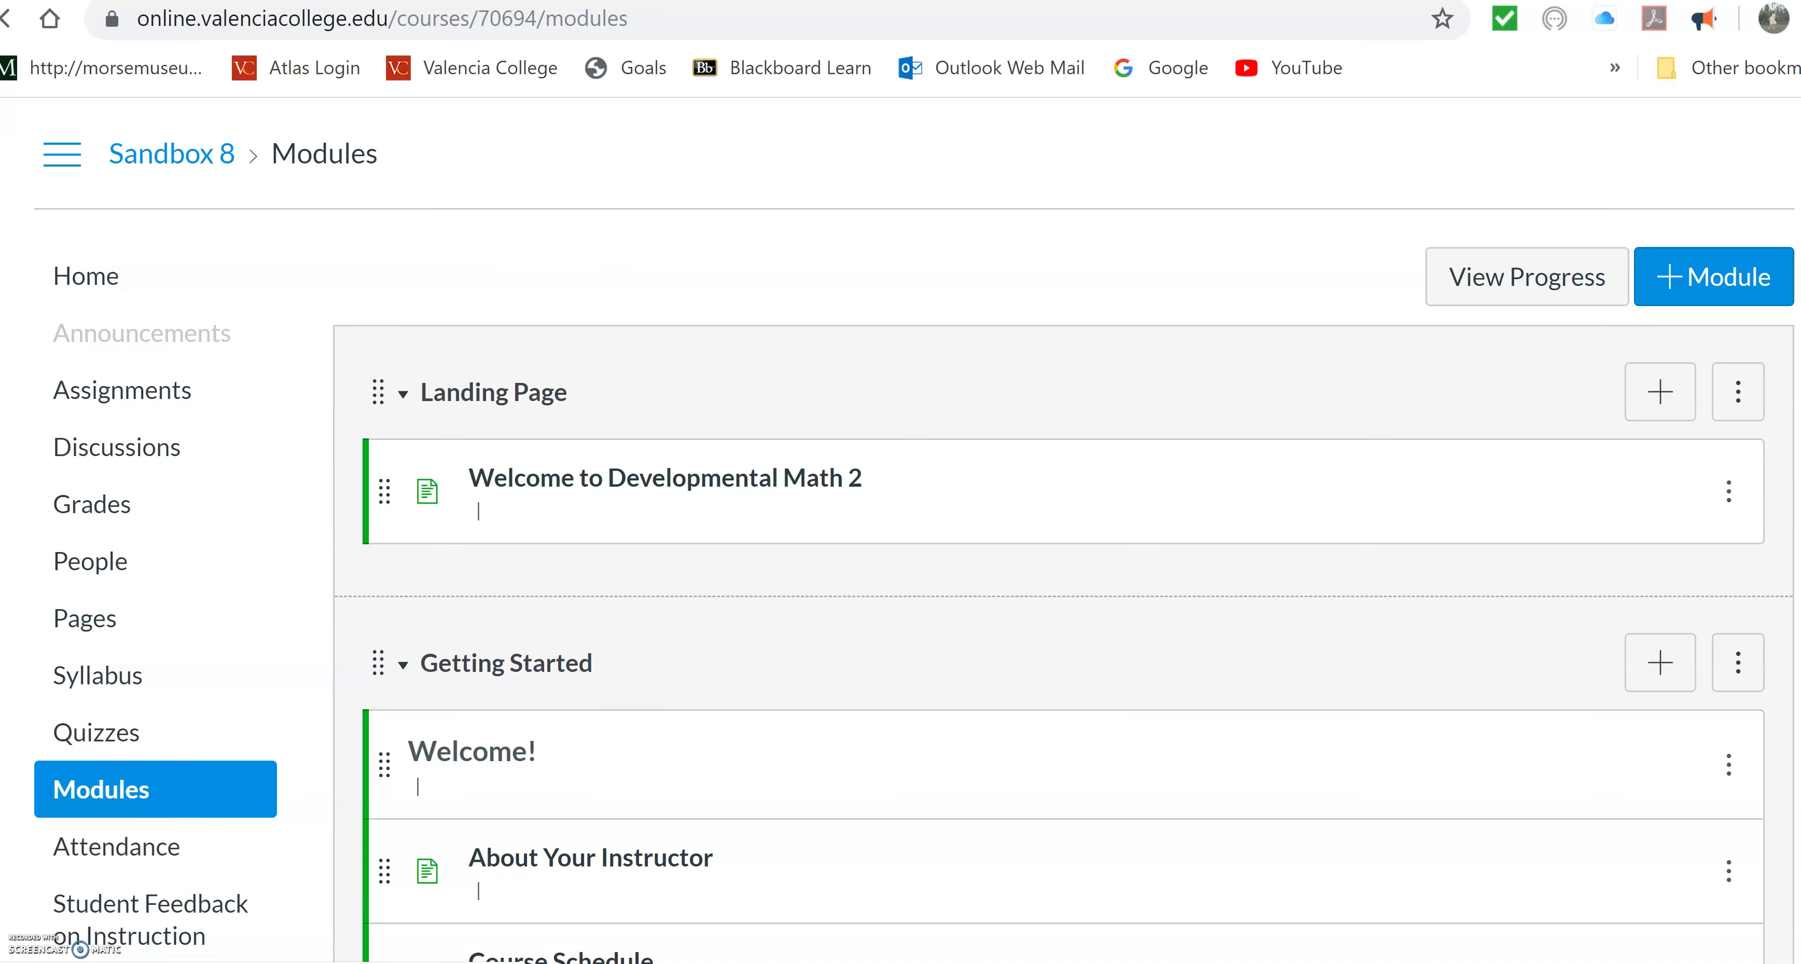
pyautogui.scroll(-3, 909, 490)
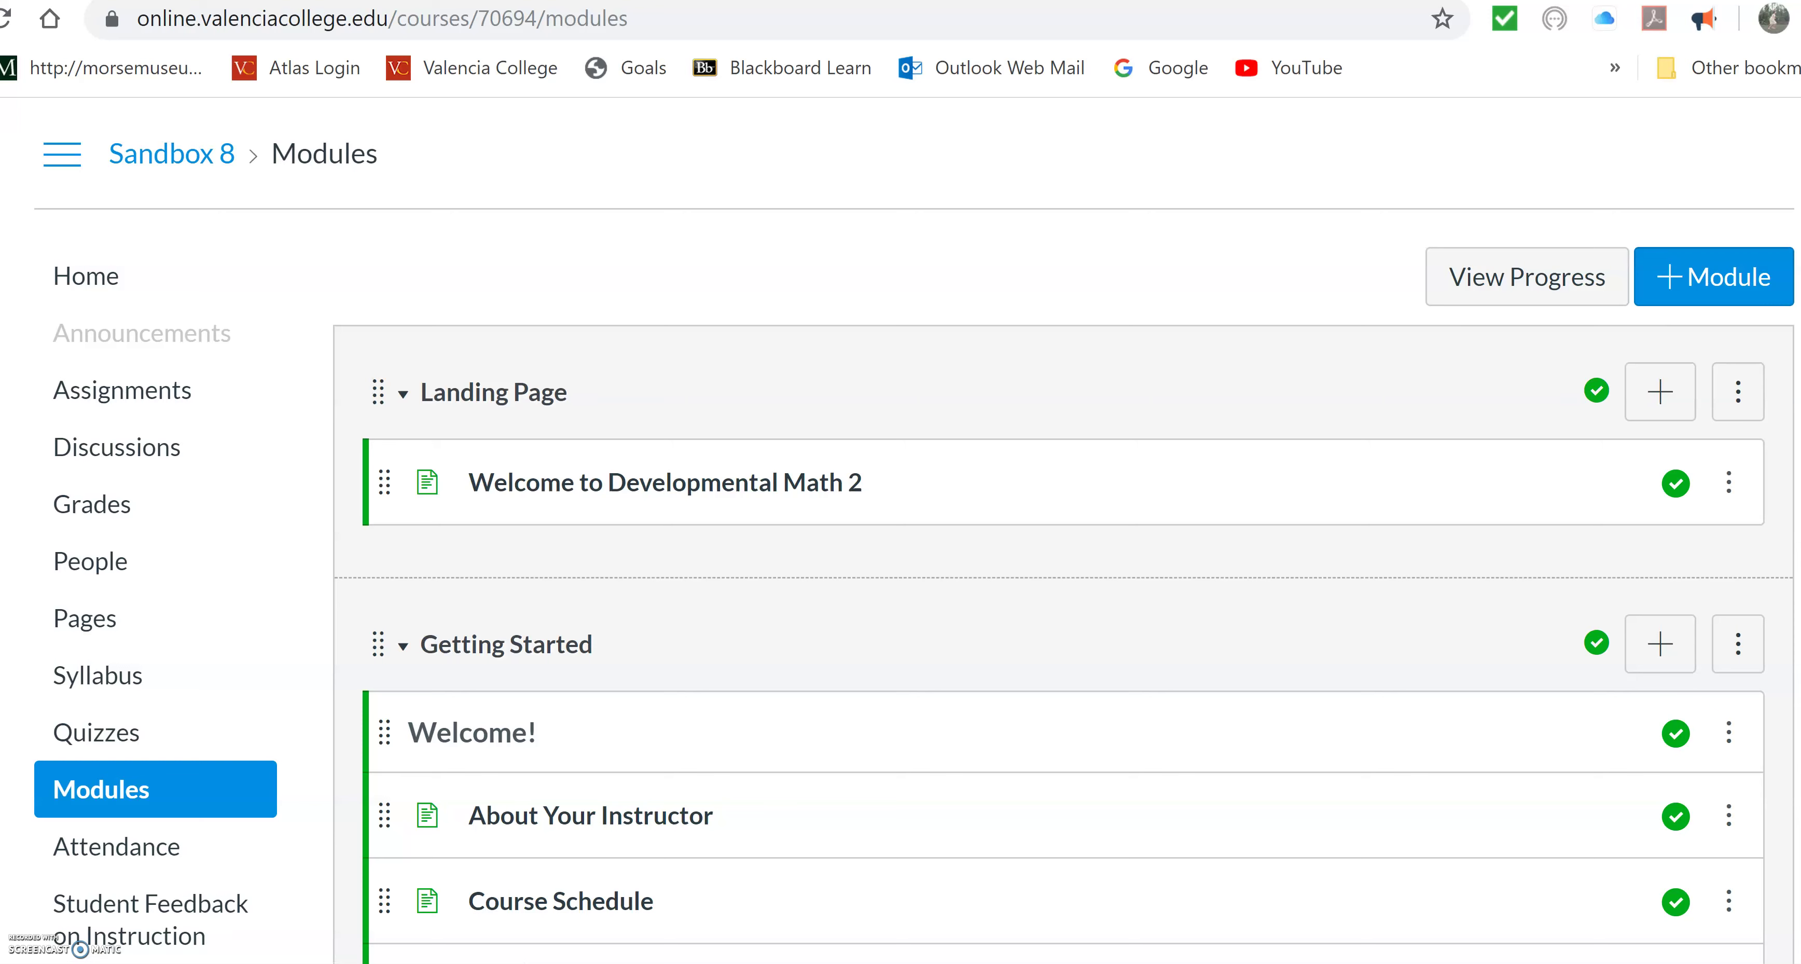
pyautogui.scroll(-15, 1048, 532)
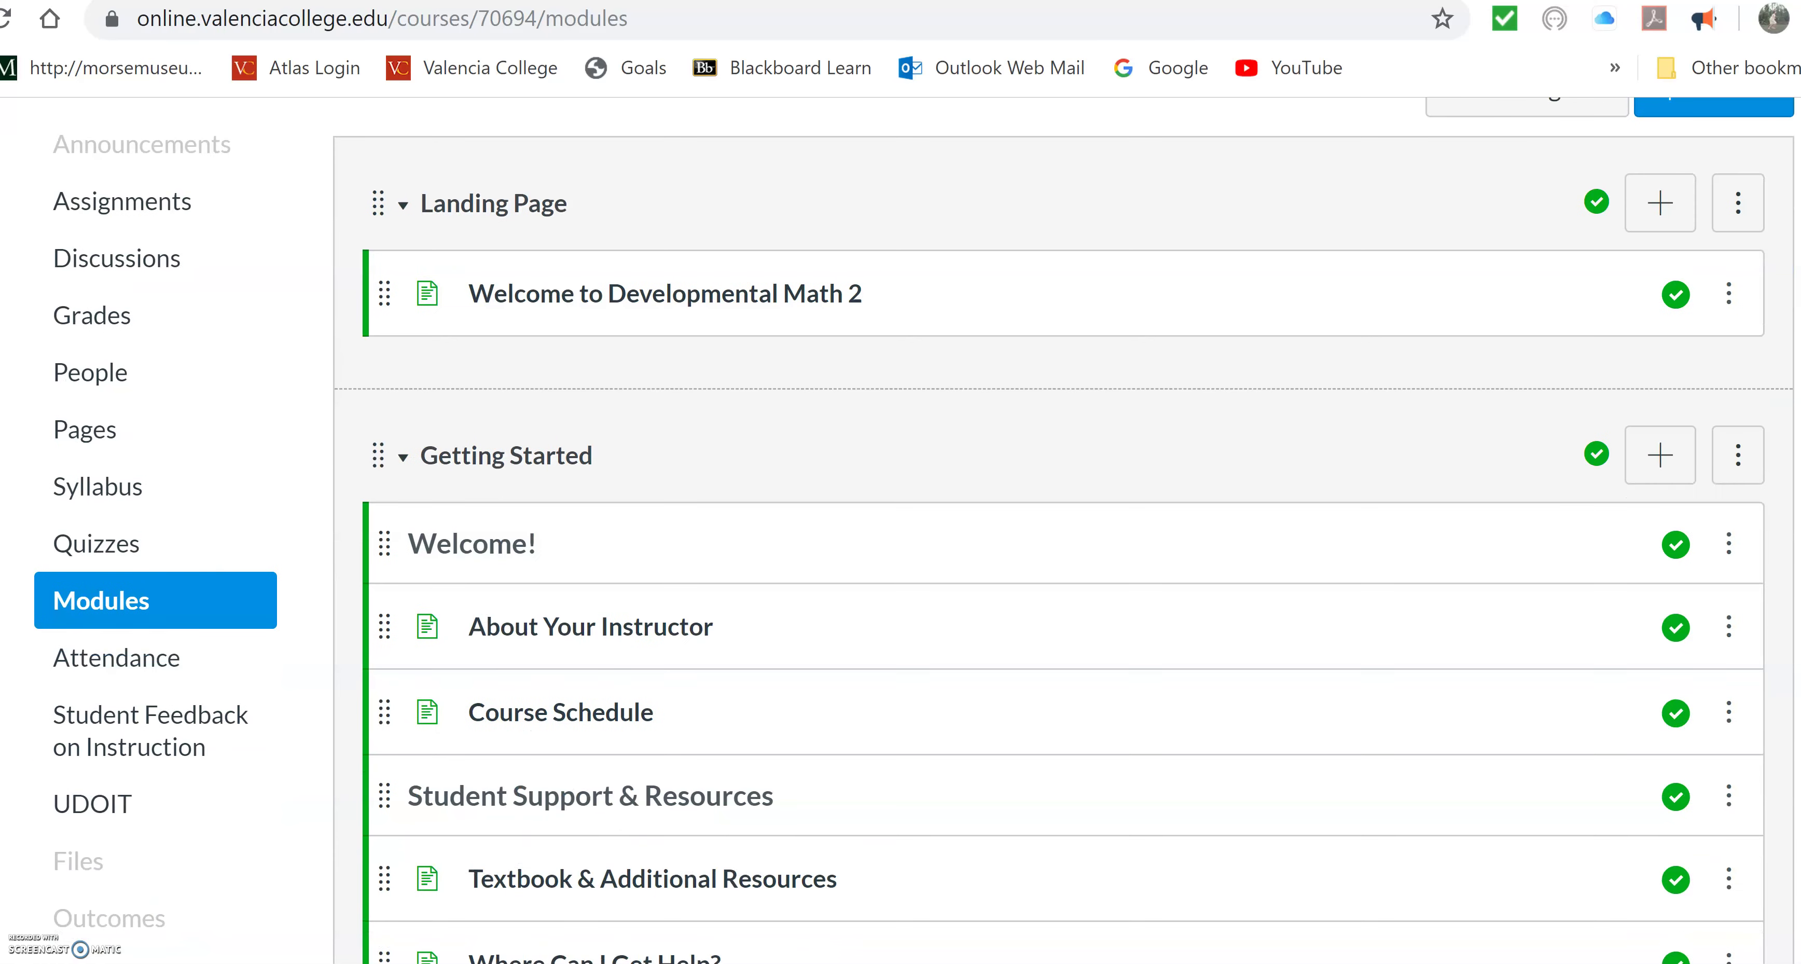
pyautogui.scroll(-20, 1049, 532)
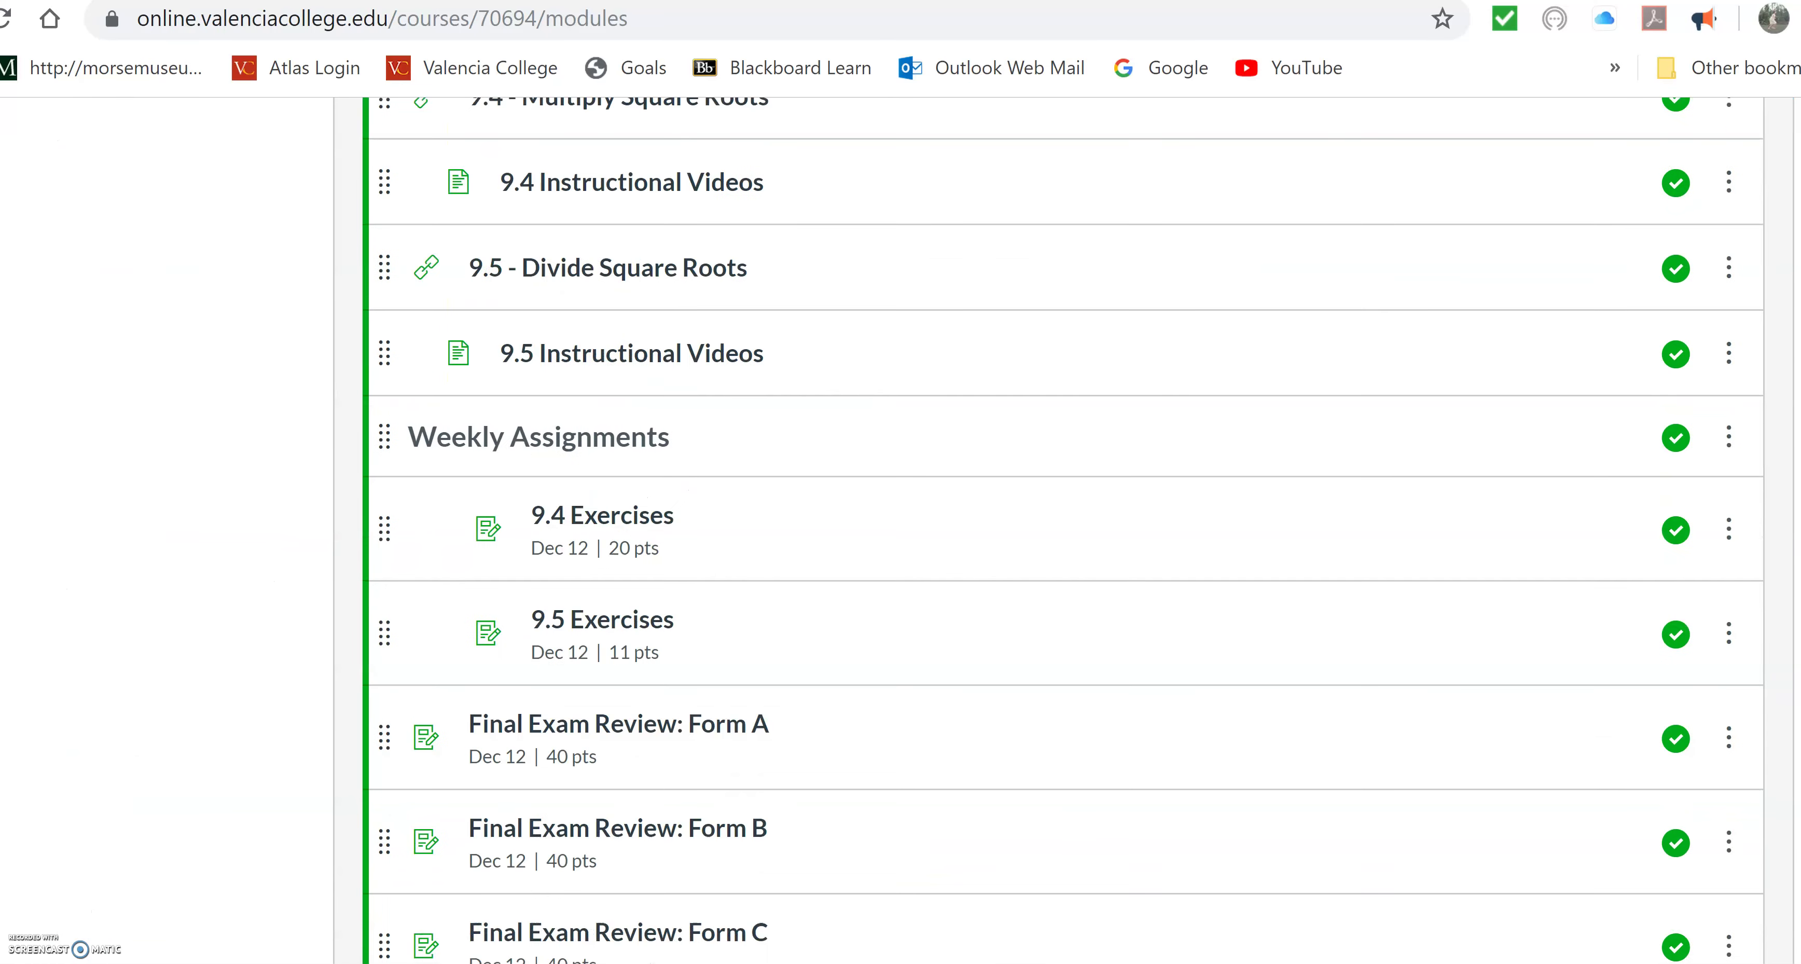
pyautogui.scroll(3, 1049, 531)
pyautogui.scroll(-3, 1049, 531)
pyautogui.scroll(-1, 1049, 532)
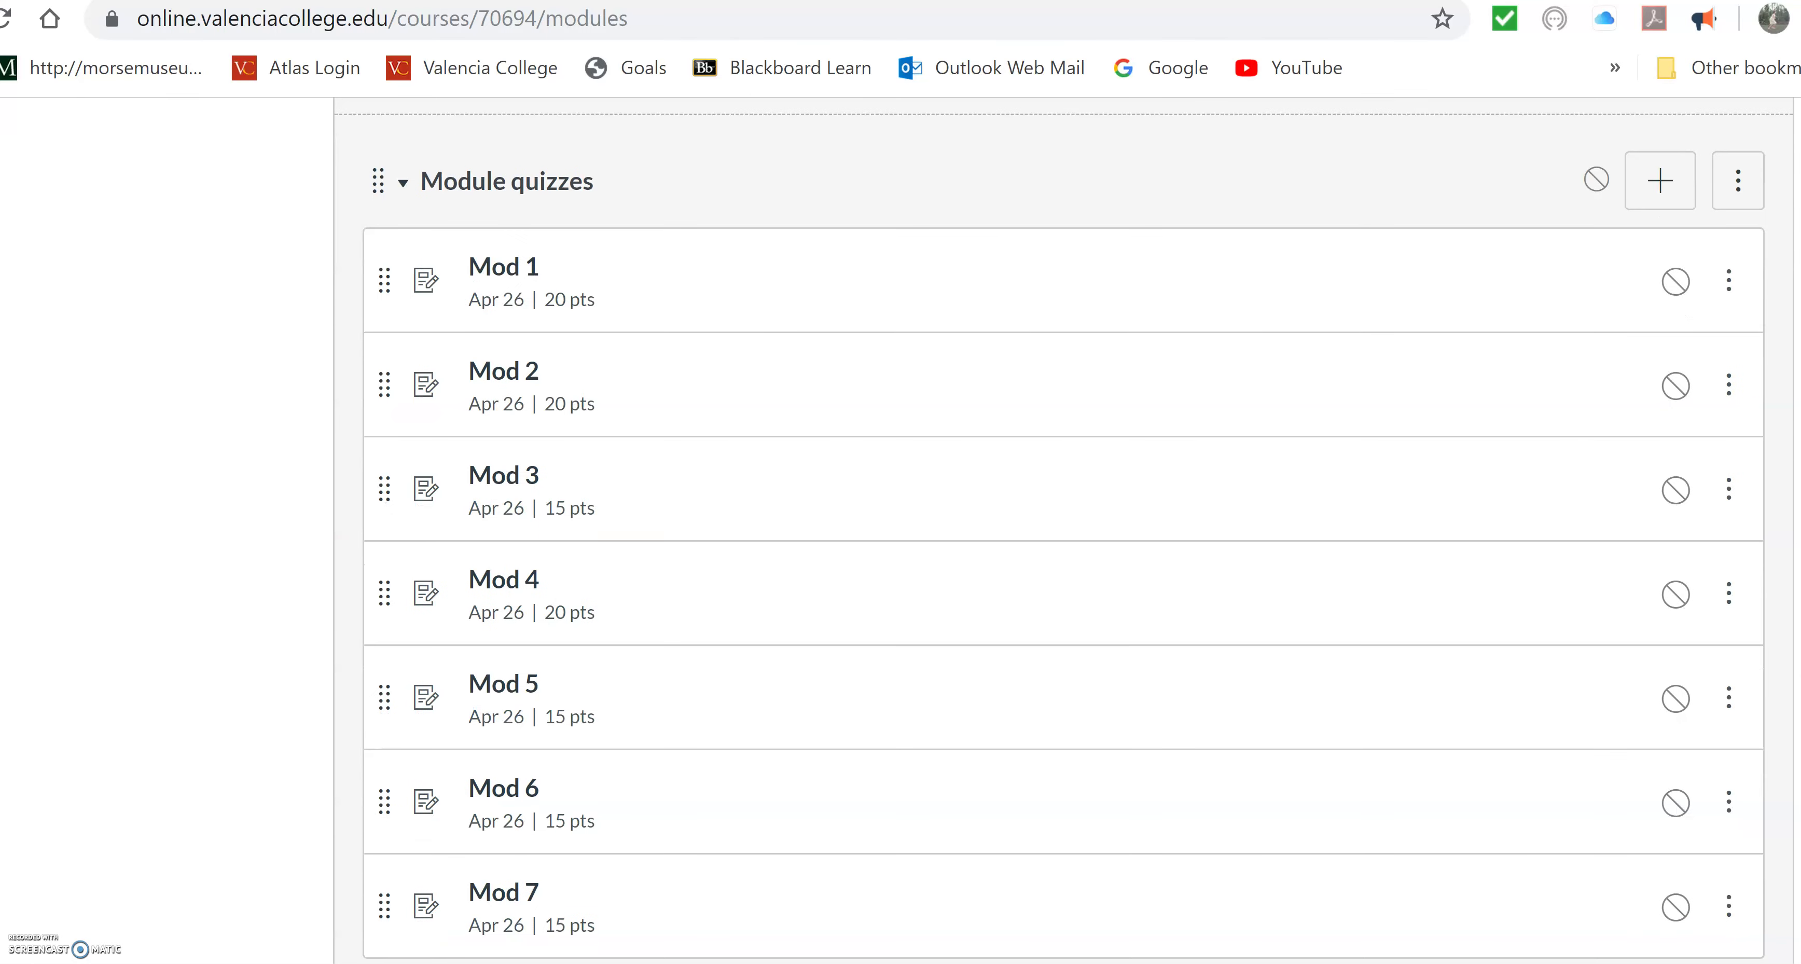
pyautogui.scroll(5, 1049, 532)
pyautogui.scroll(-6, 1048, 532)
pyautogui.scroll(-1, 1049, 531)
pyautogui.scroll(15, 1049, 532)
pyautogui.scroll(-6, 1048, 532)
pyautogui.scroll(-7, 1049, 532)
pyautogui.scroll(3, 1049, 532)
pyautogui.scroll(-2, 1049, 531)
pyautogui.scroll(20, 1049, 531)
pyautogui.scroll(5, 1048, 531)
pyautogui.scroll(-3, 1049, 532)
pyautogui.scroll(3, 1049, 531)
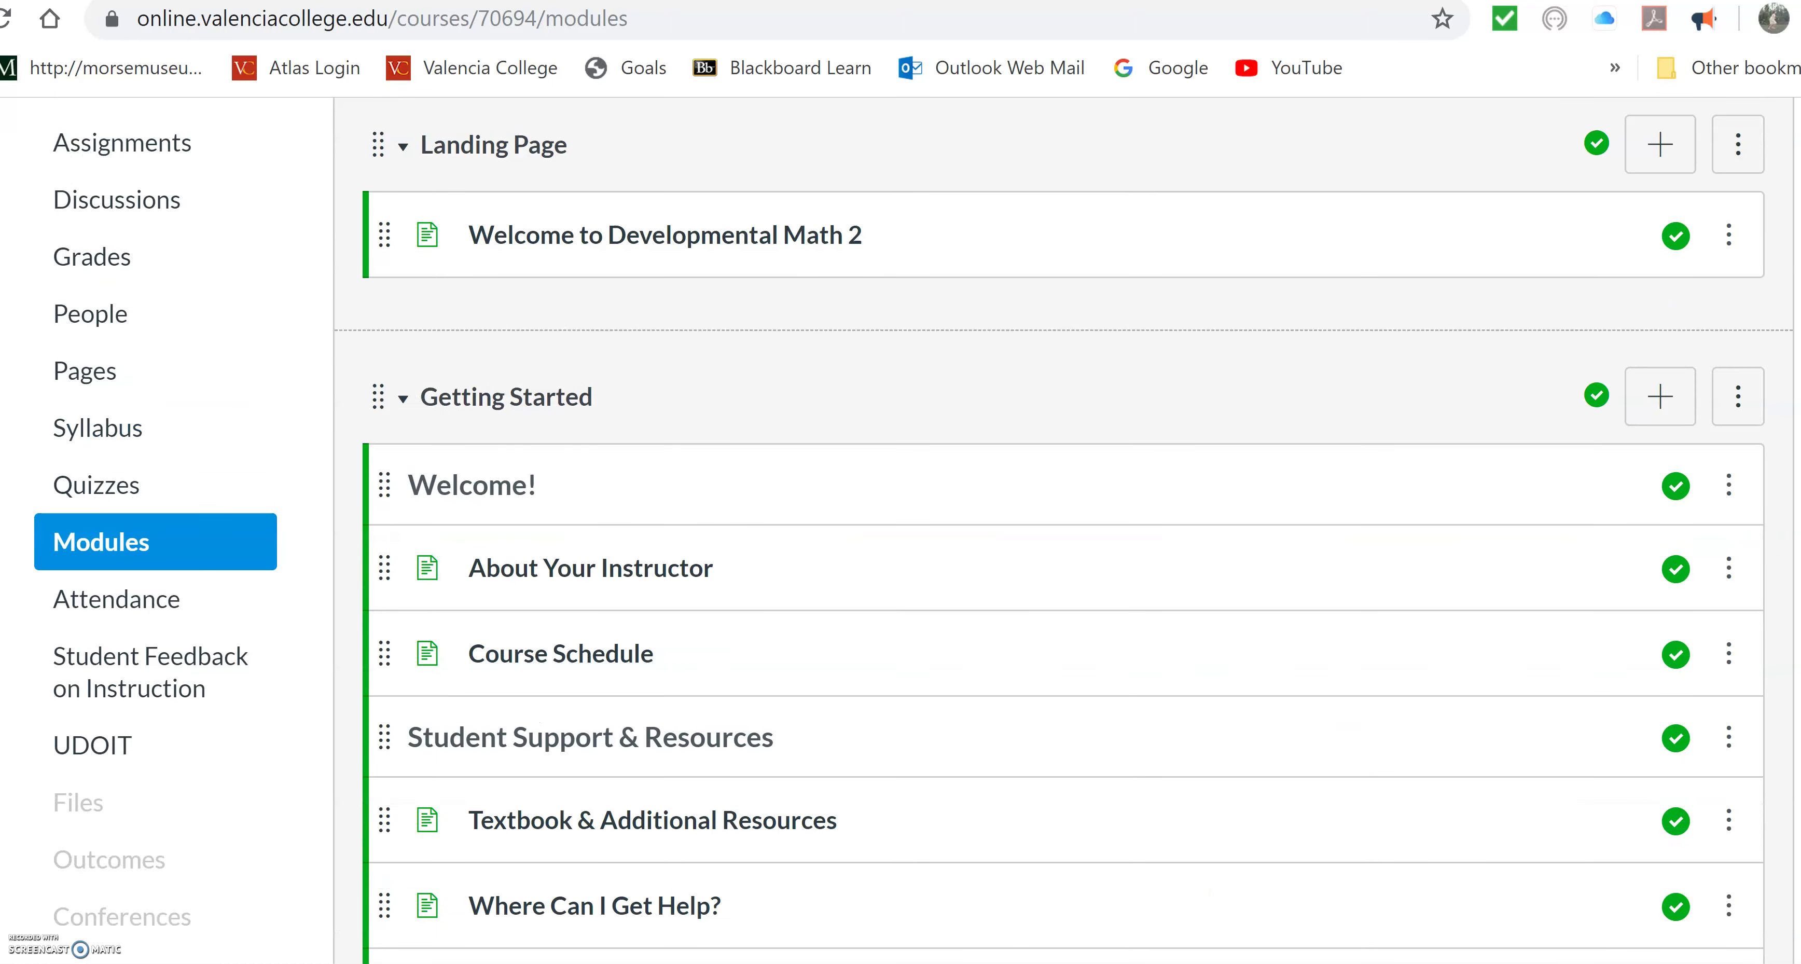
pyautogui.scroll(-1, 1049, 532)
pyautogui.scroll(1, 1049, 532)
pyautogui.scroll(-2, 1049, 531)
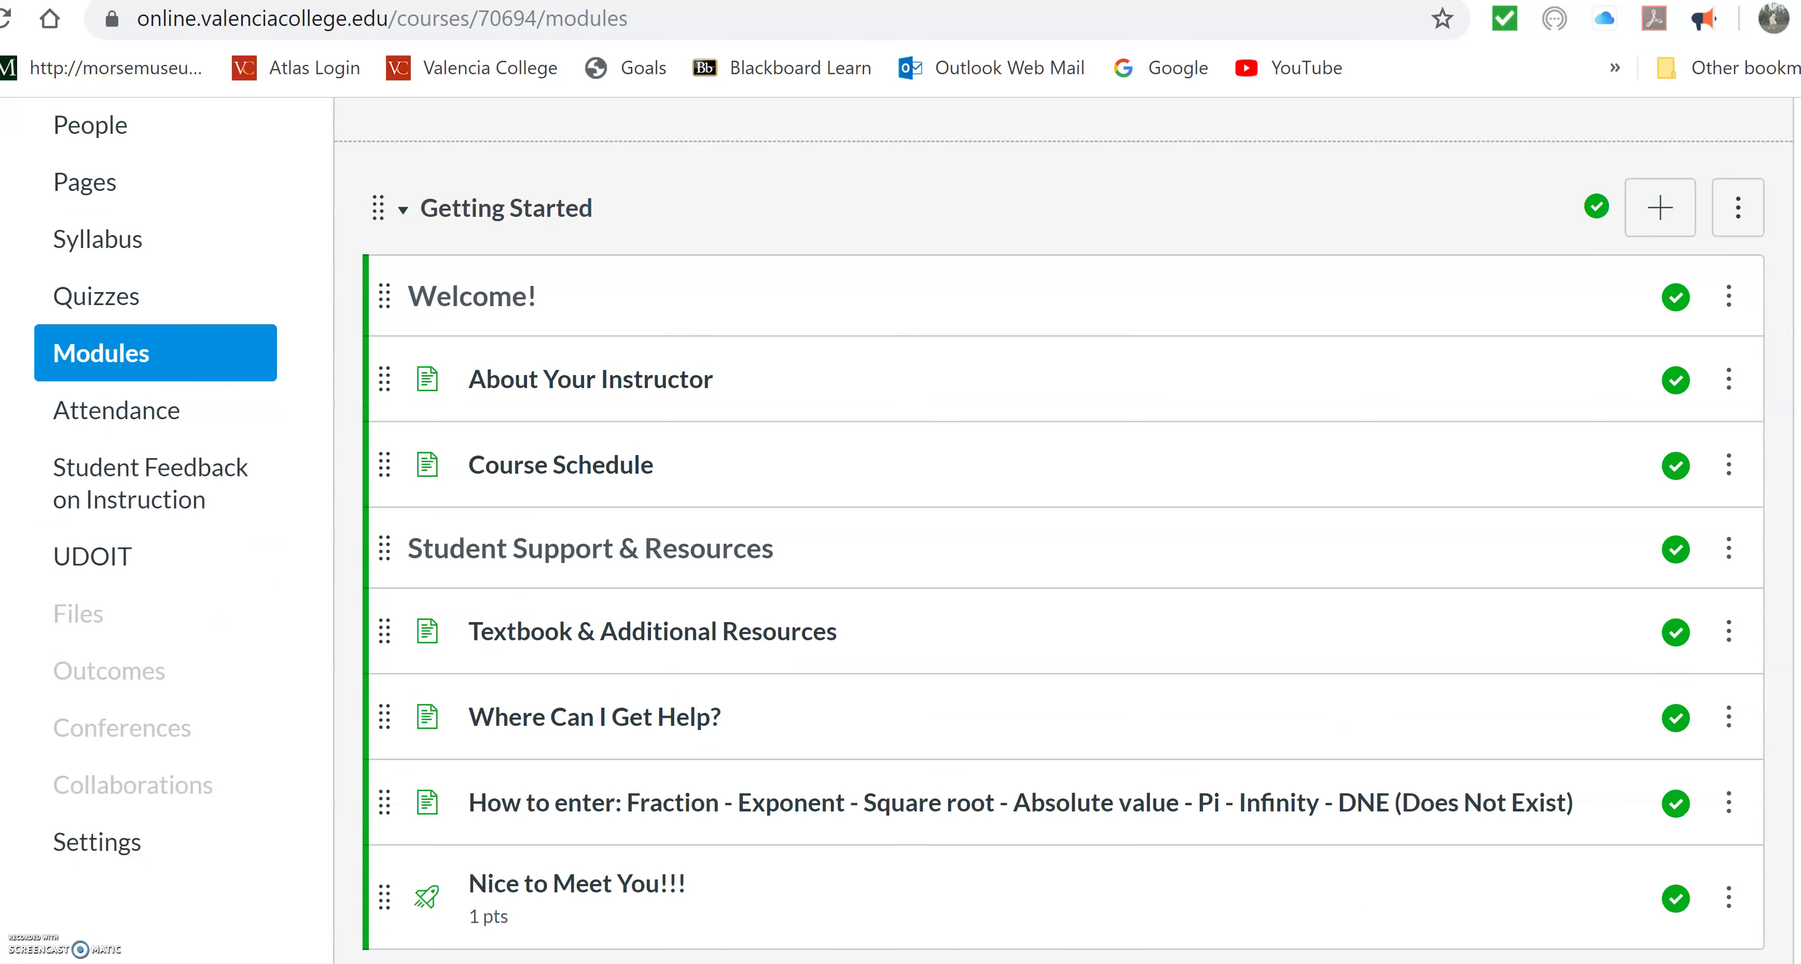
pyautogui.scroll(3, 793, 161)
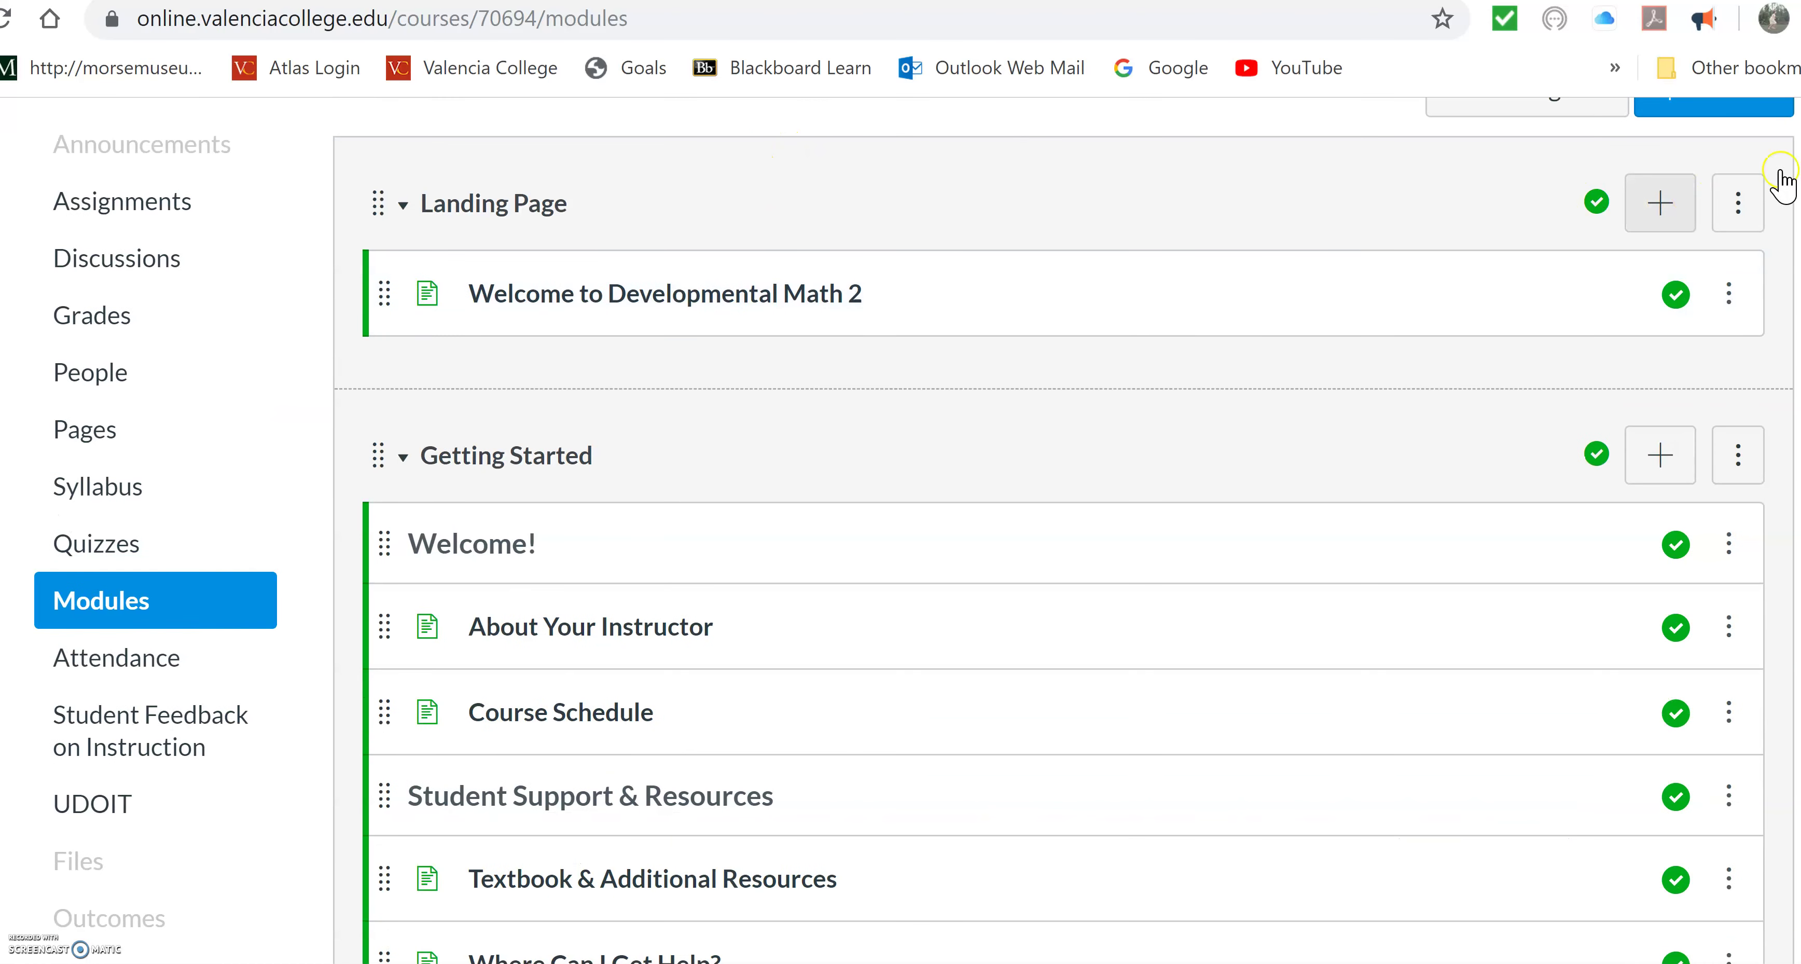
pyautogui.scroll(-5, 736, 227)
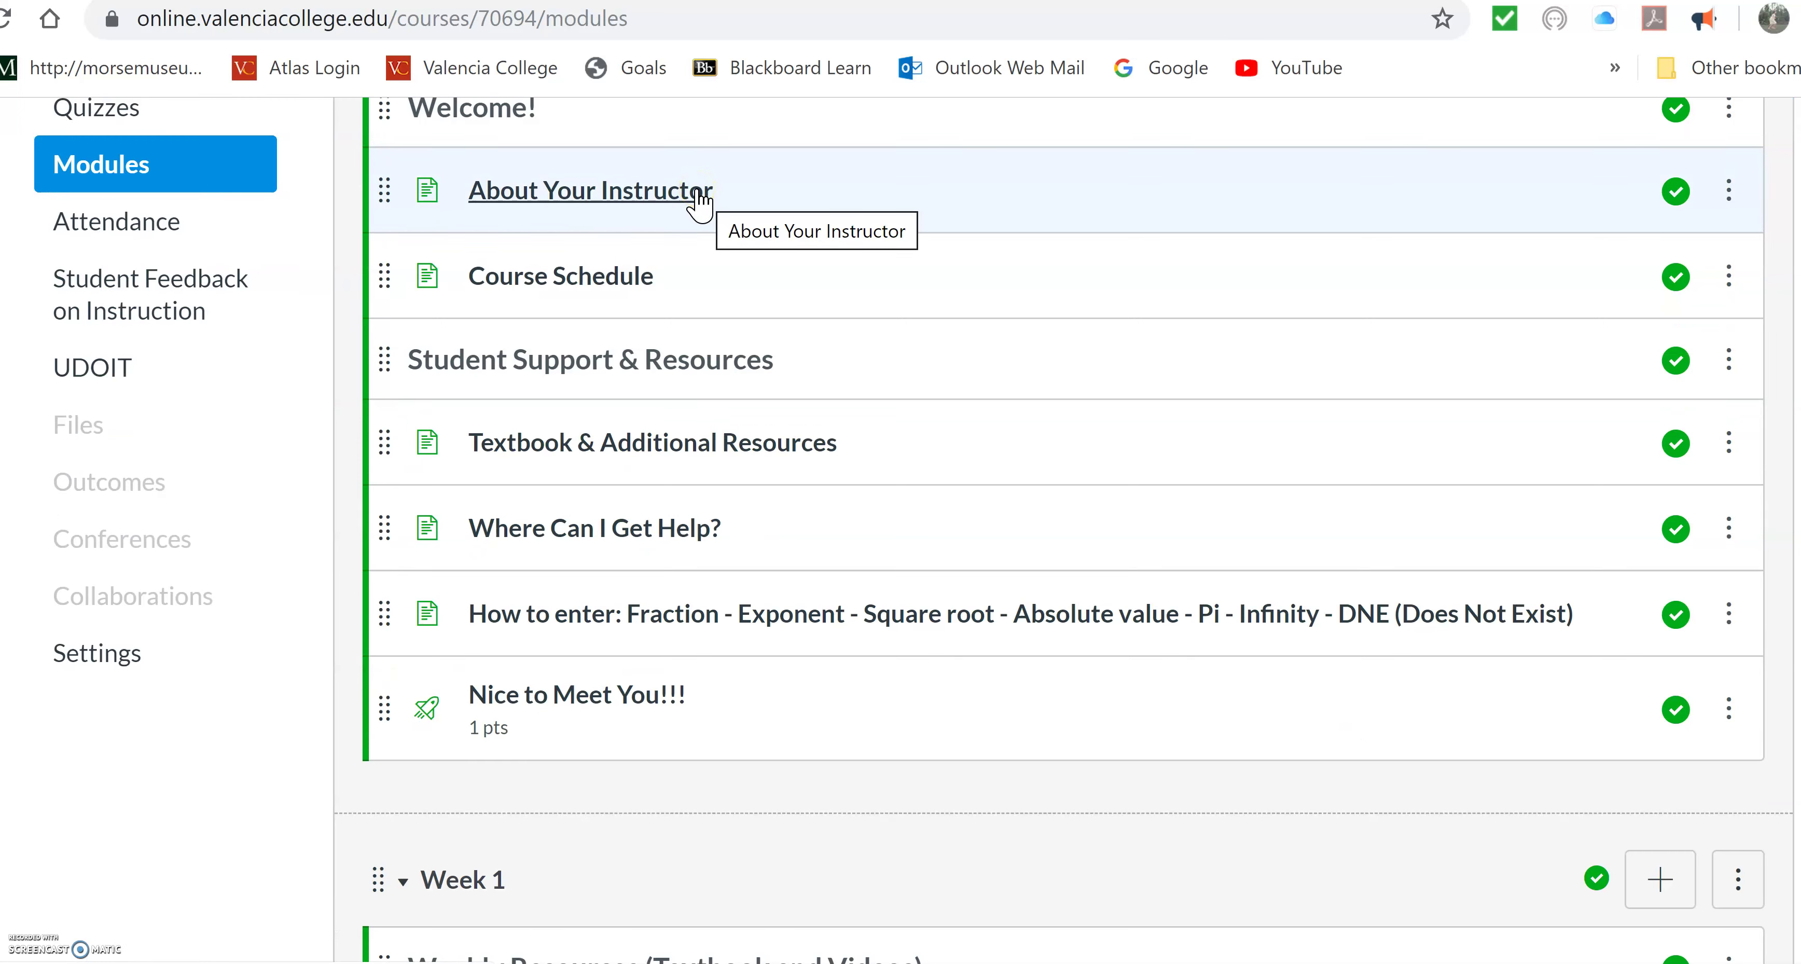
pyautogui.click(625, 241)
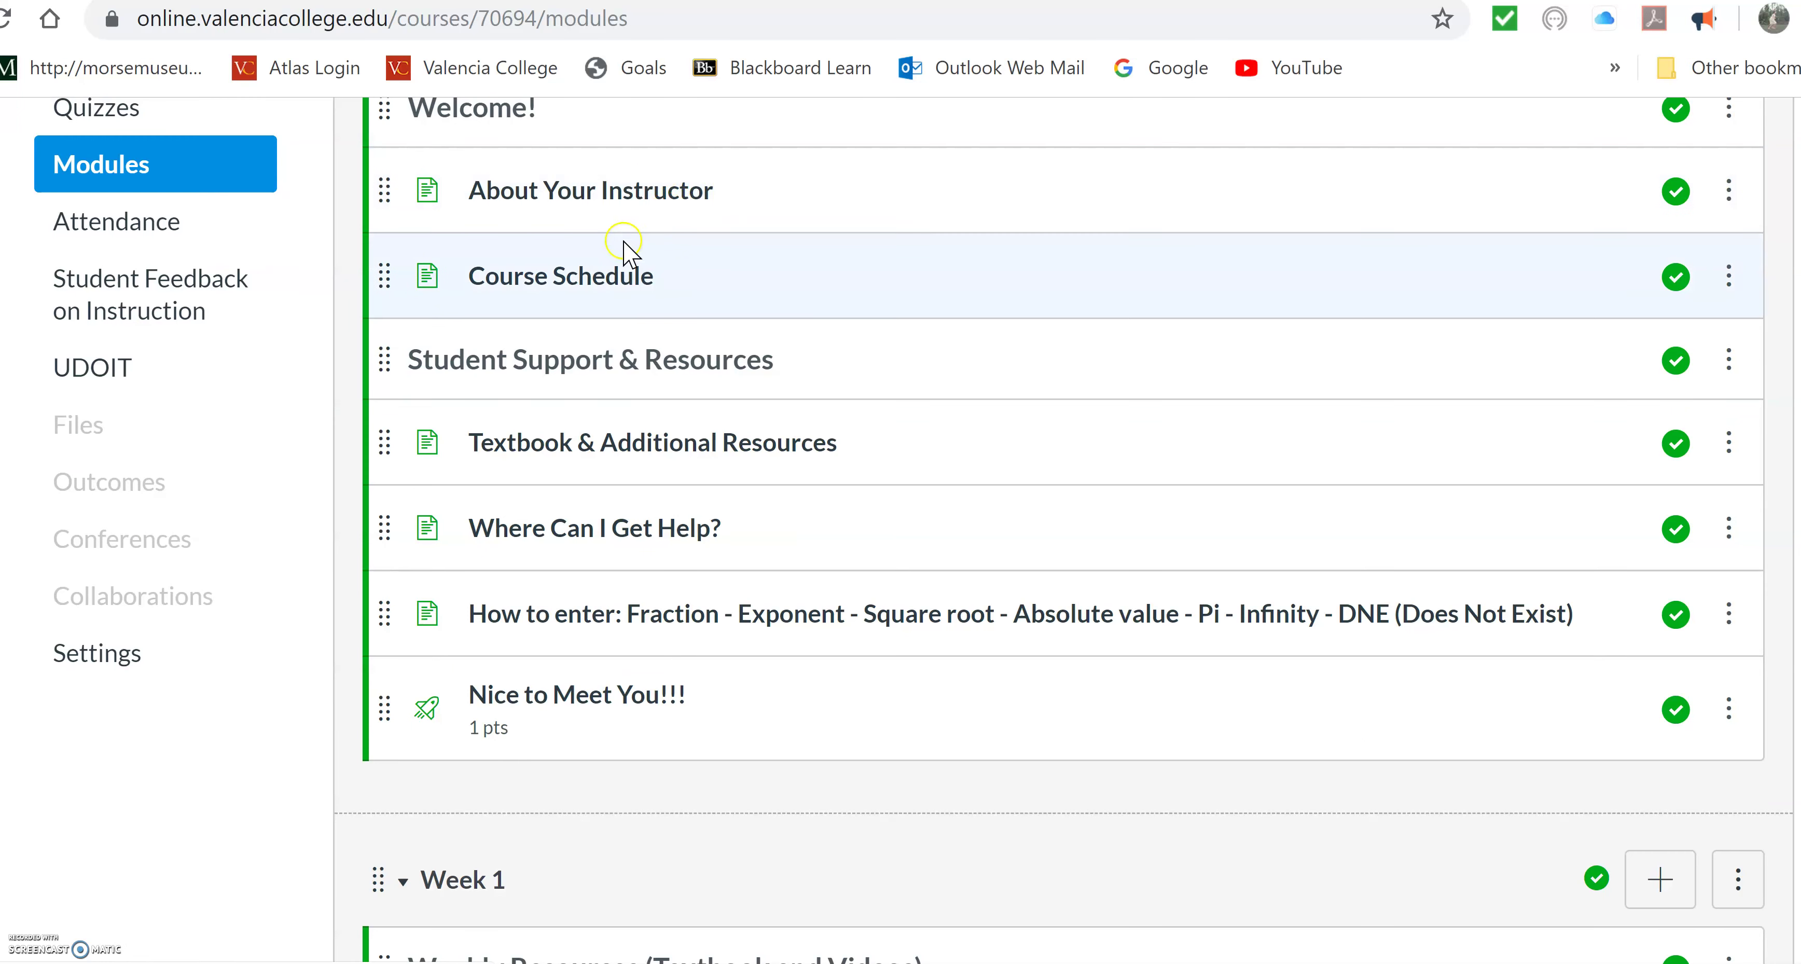
pyautogui.click(611, 279)
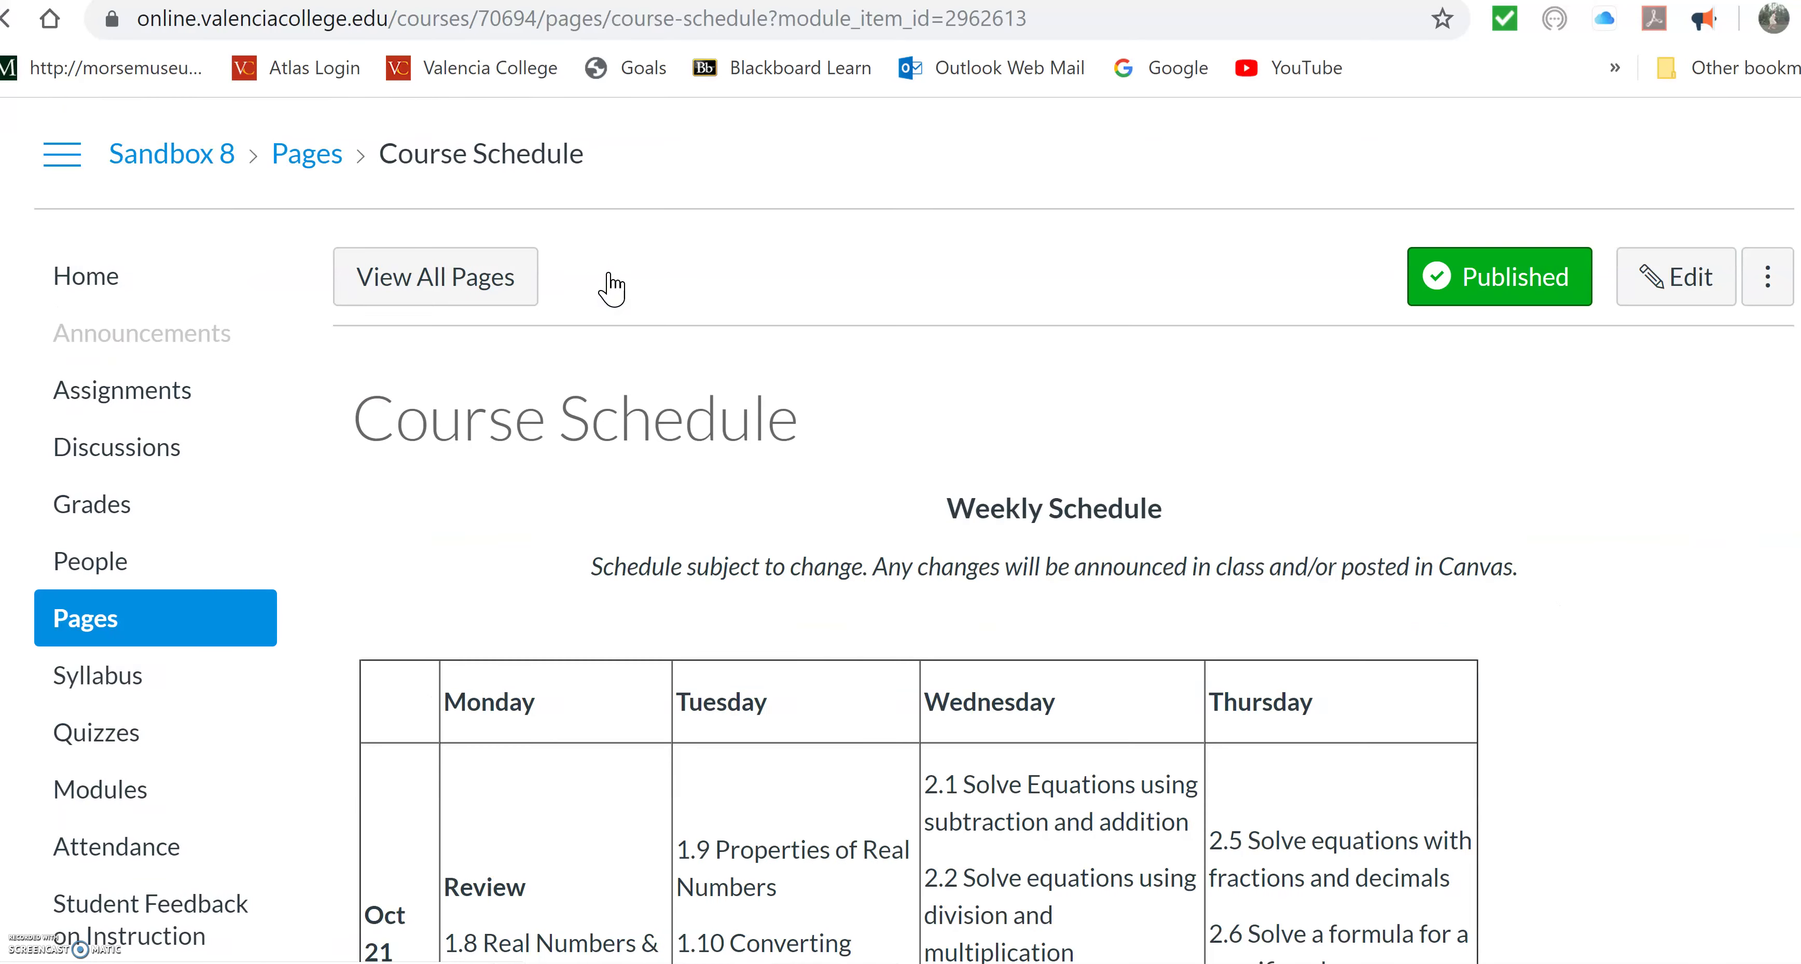
pyautogui.scroll(-5, 915, 546)
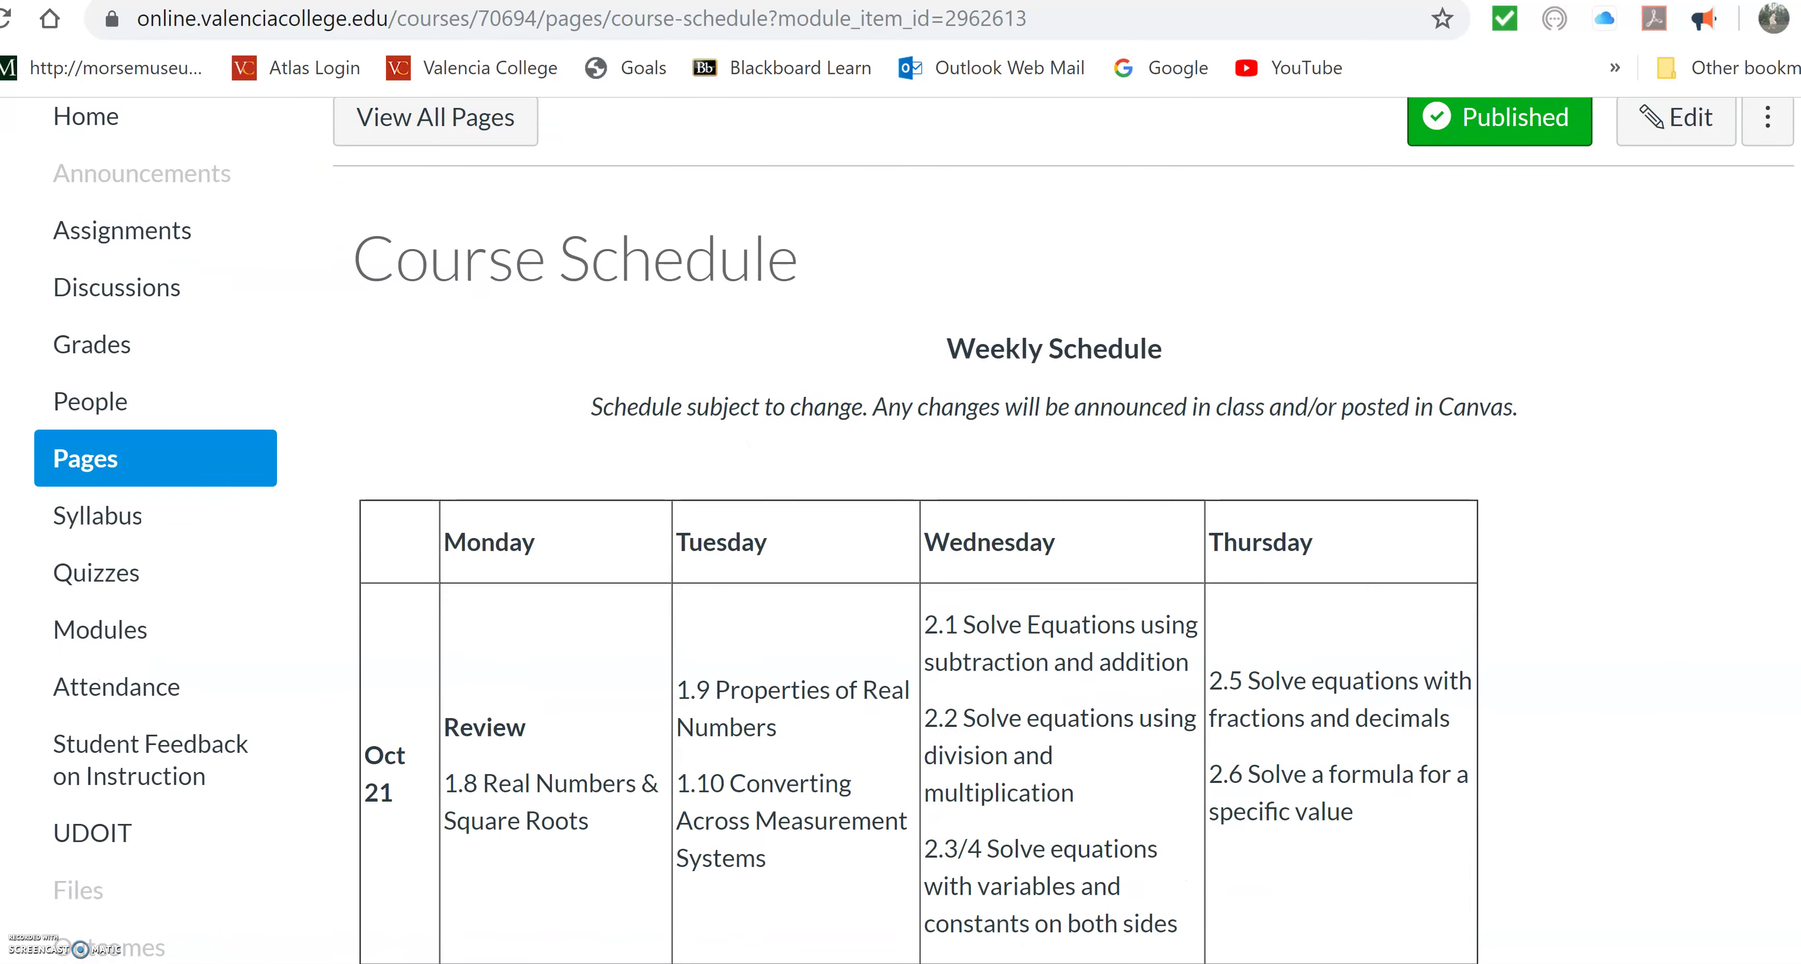
pyautogui.scroll(-5, 914, 531)
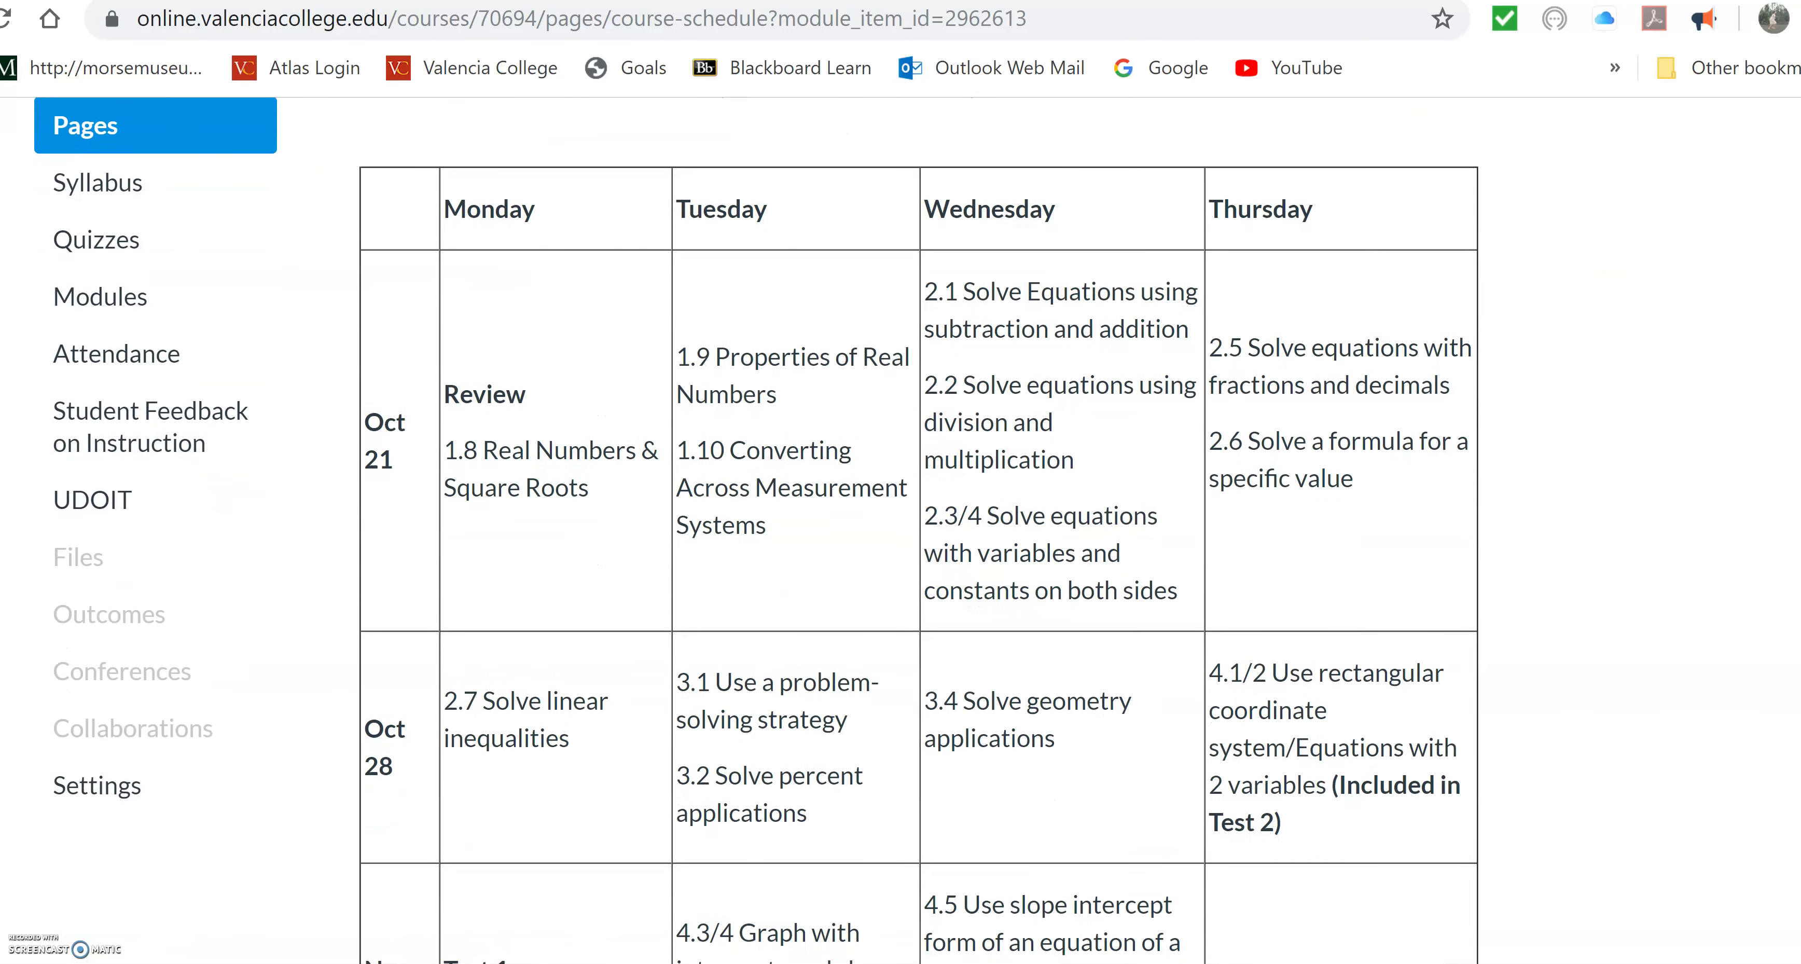
pyautogui.scroll(-8, 918, 529)
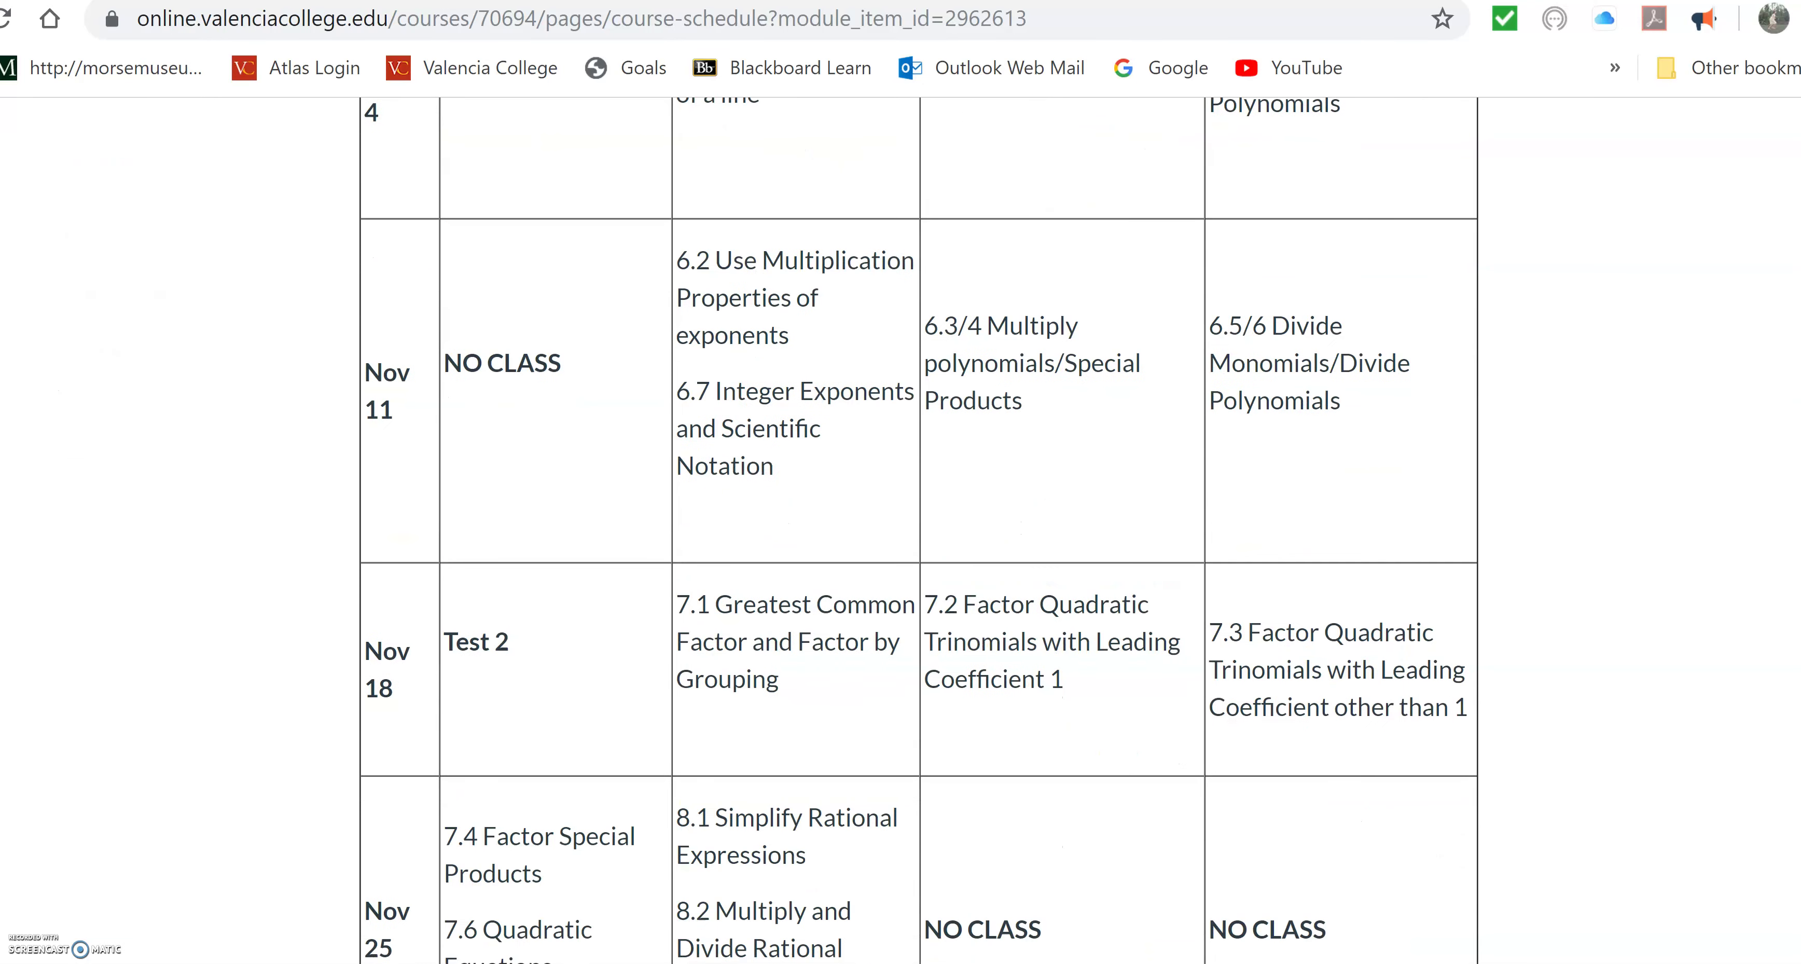
pyautogui.scroll(-6, 1782, 769)
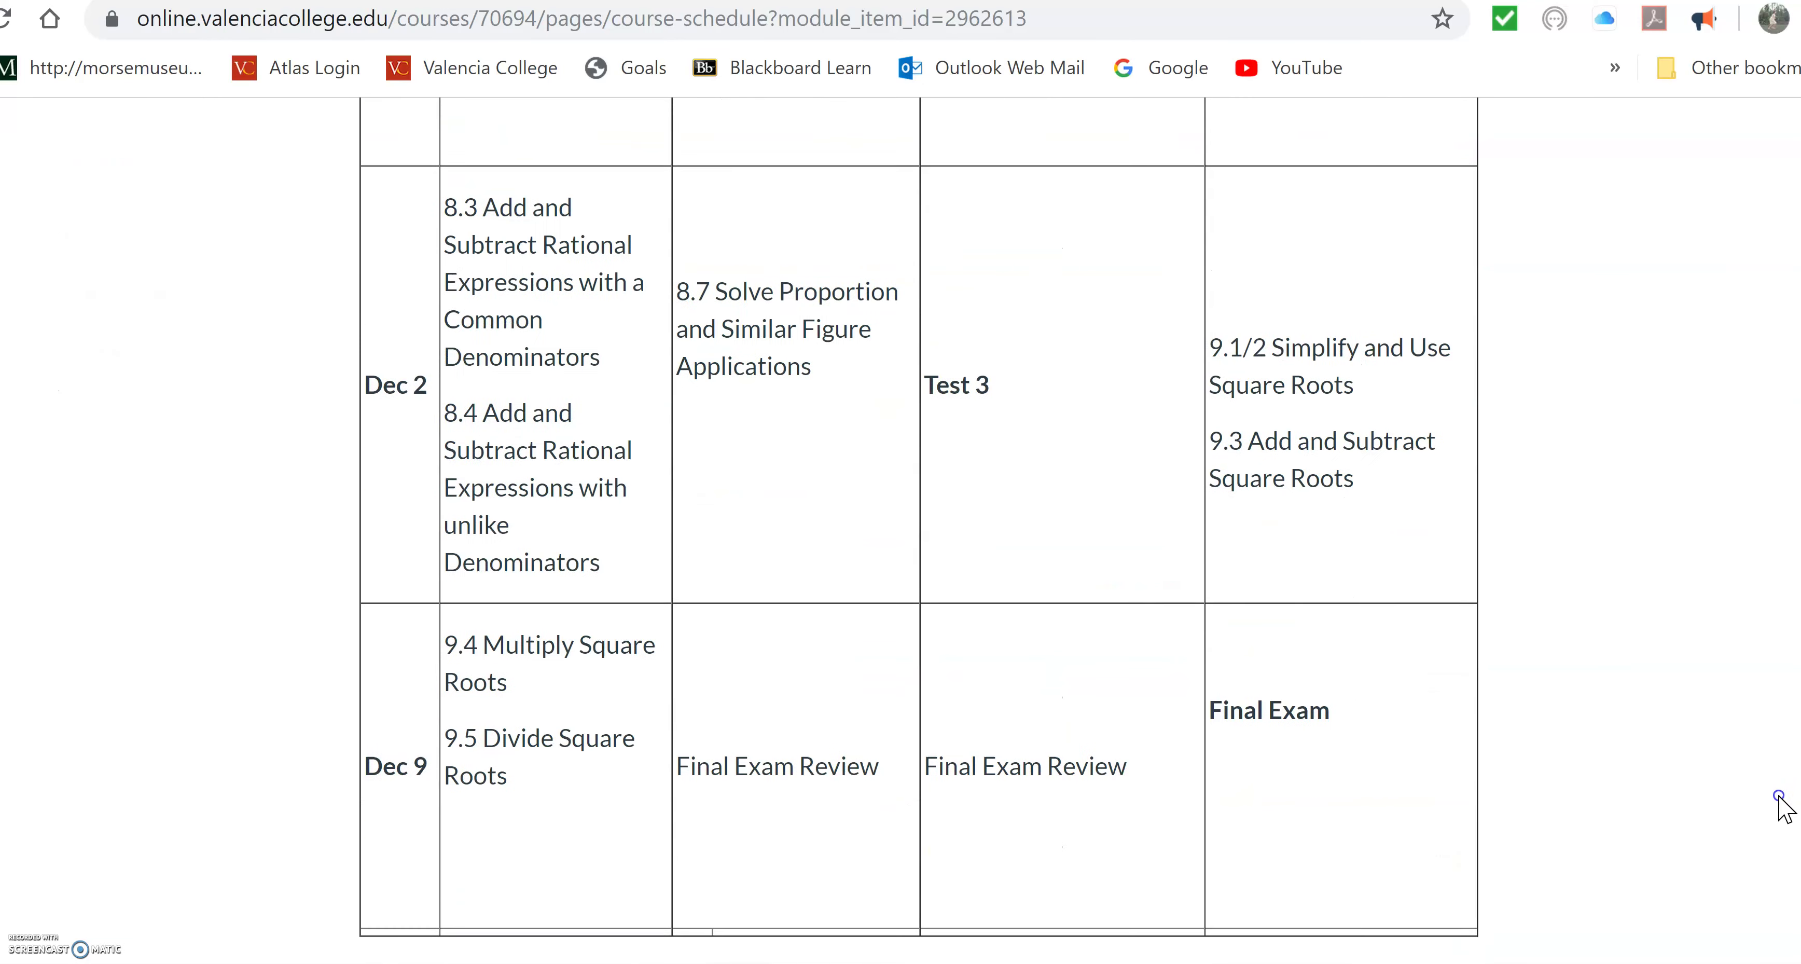
pyautogui.scroll(12, 1782, 804)
pyautogui.scroll(15, 919, 530)
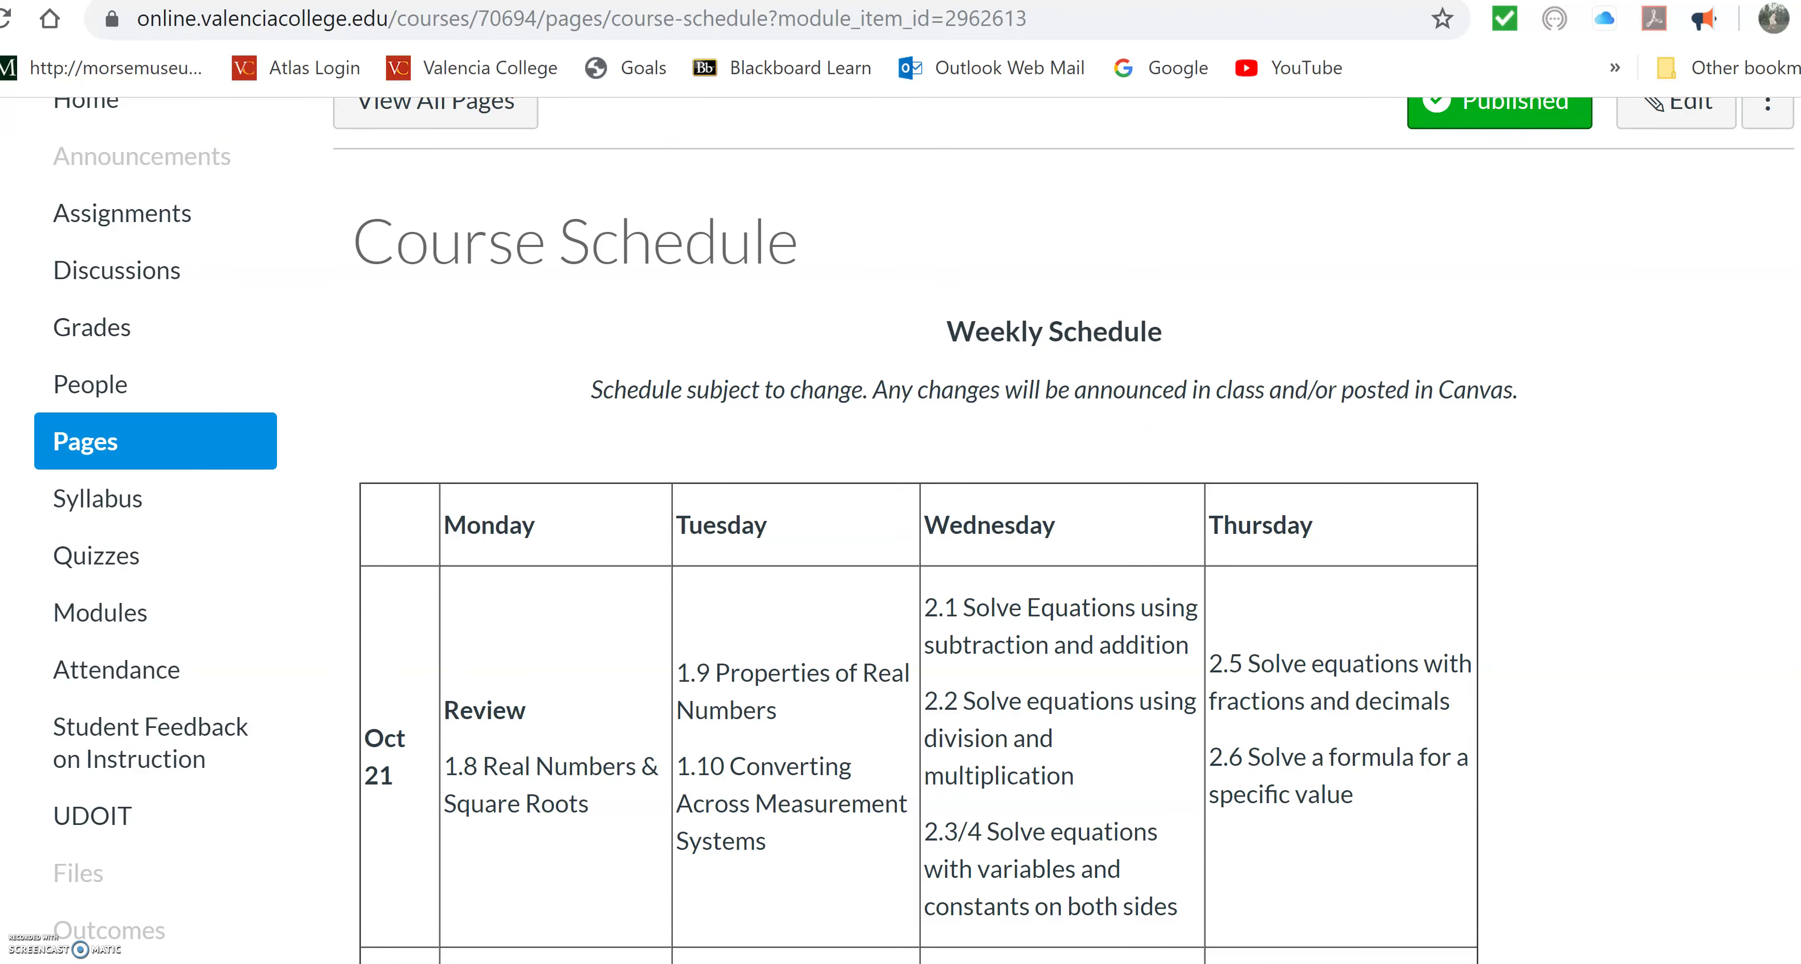
pyautogui.scroll(2, 919, 530)
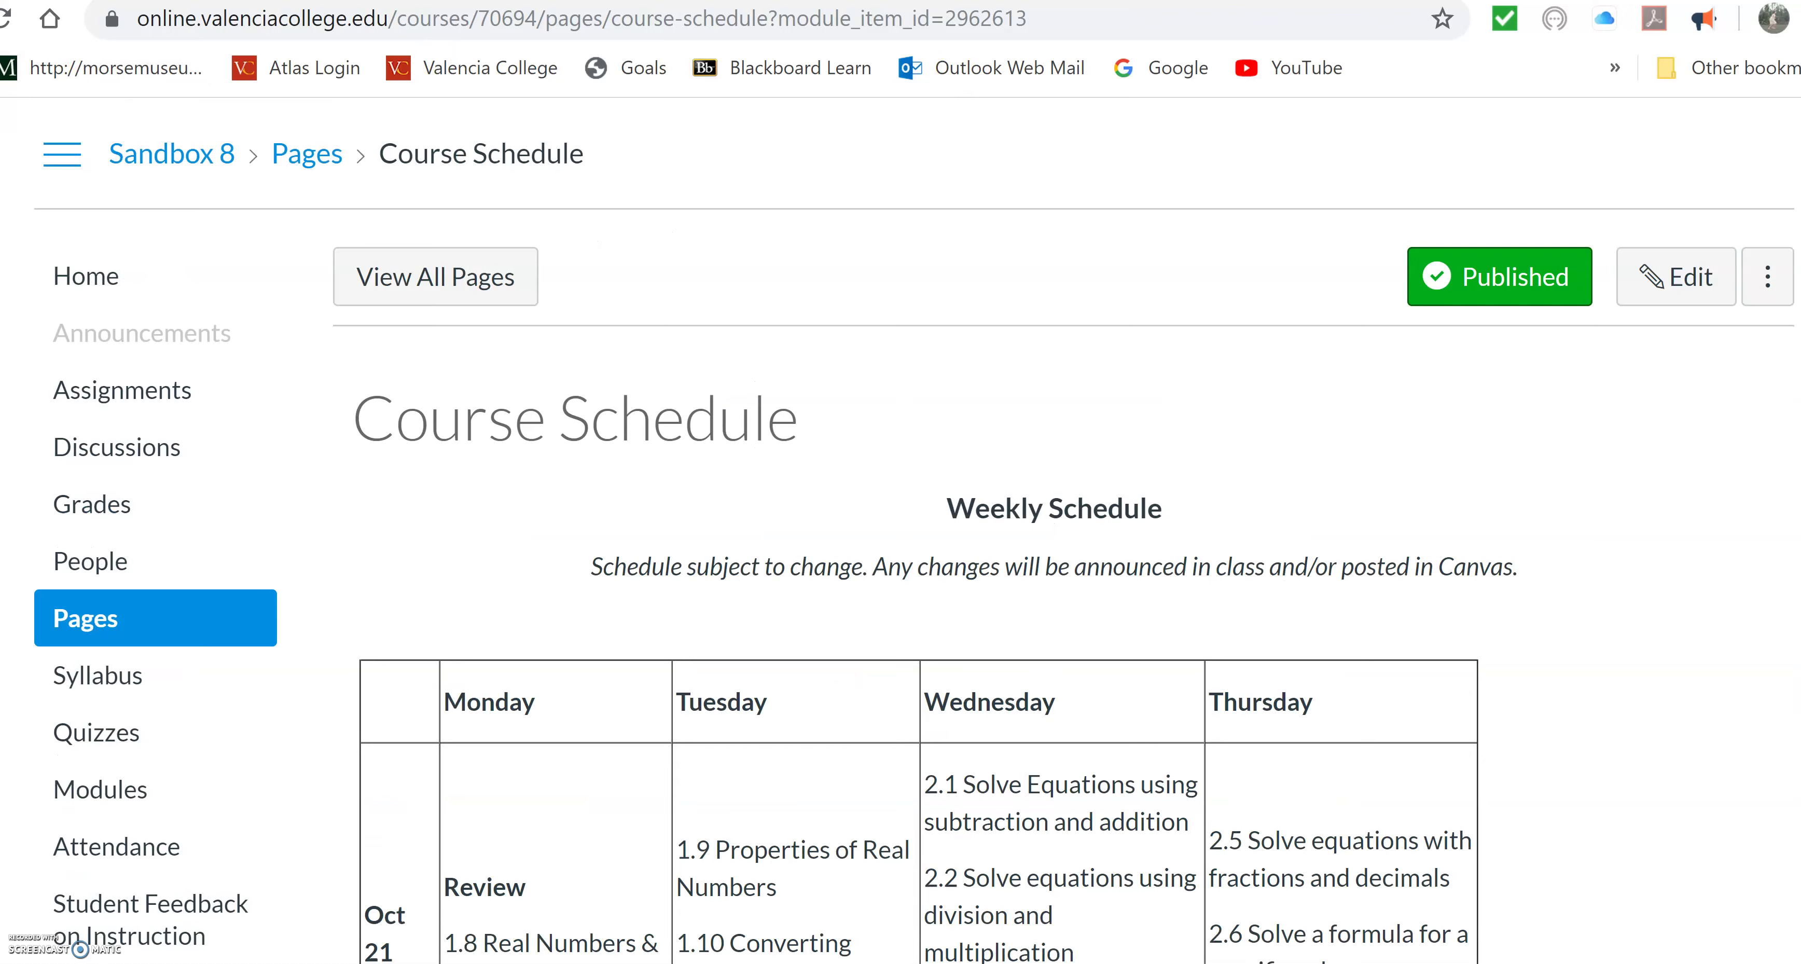
pyautogui.hotkey('alt', 'Left')
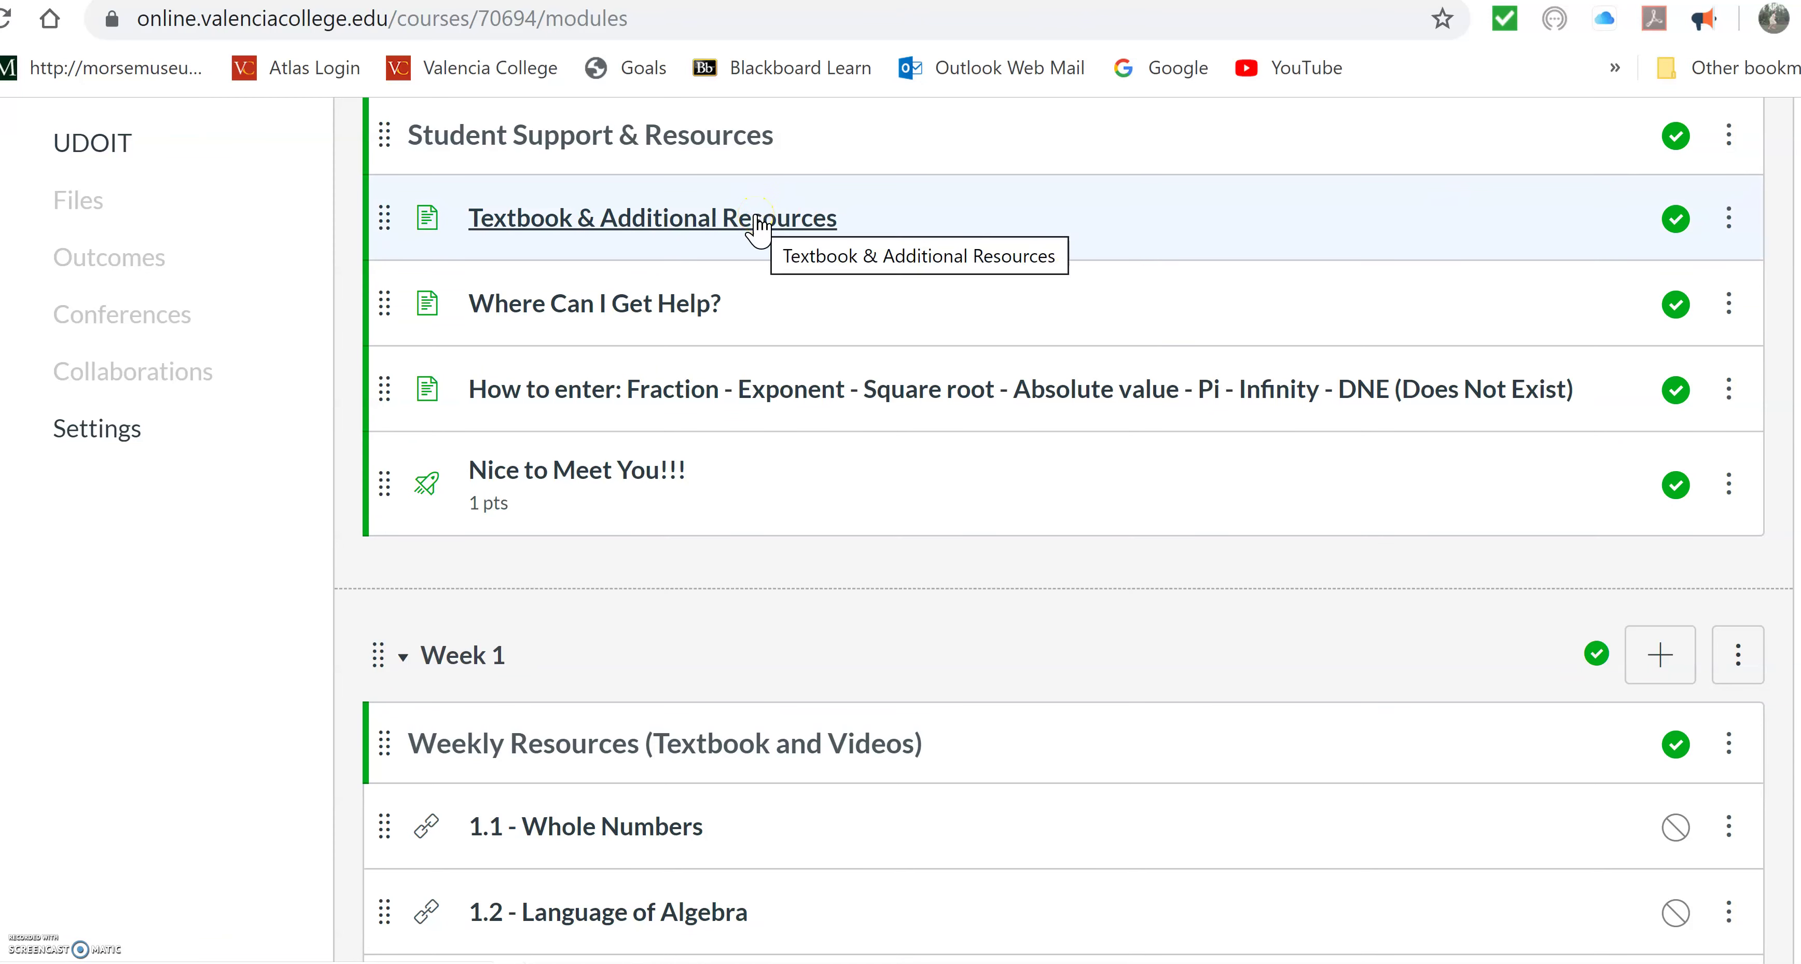
pyautogui.click(756, 217)
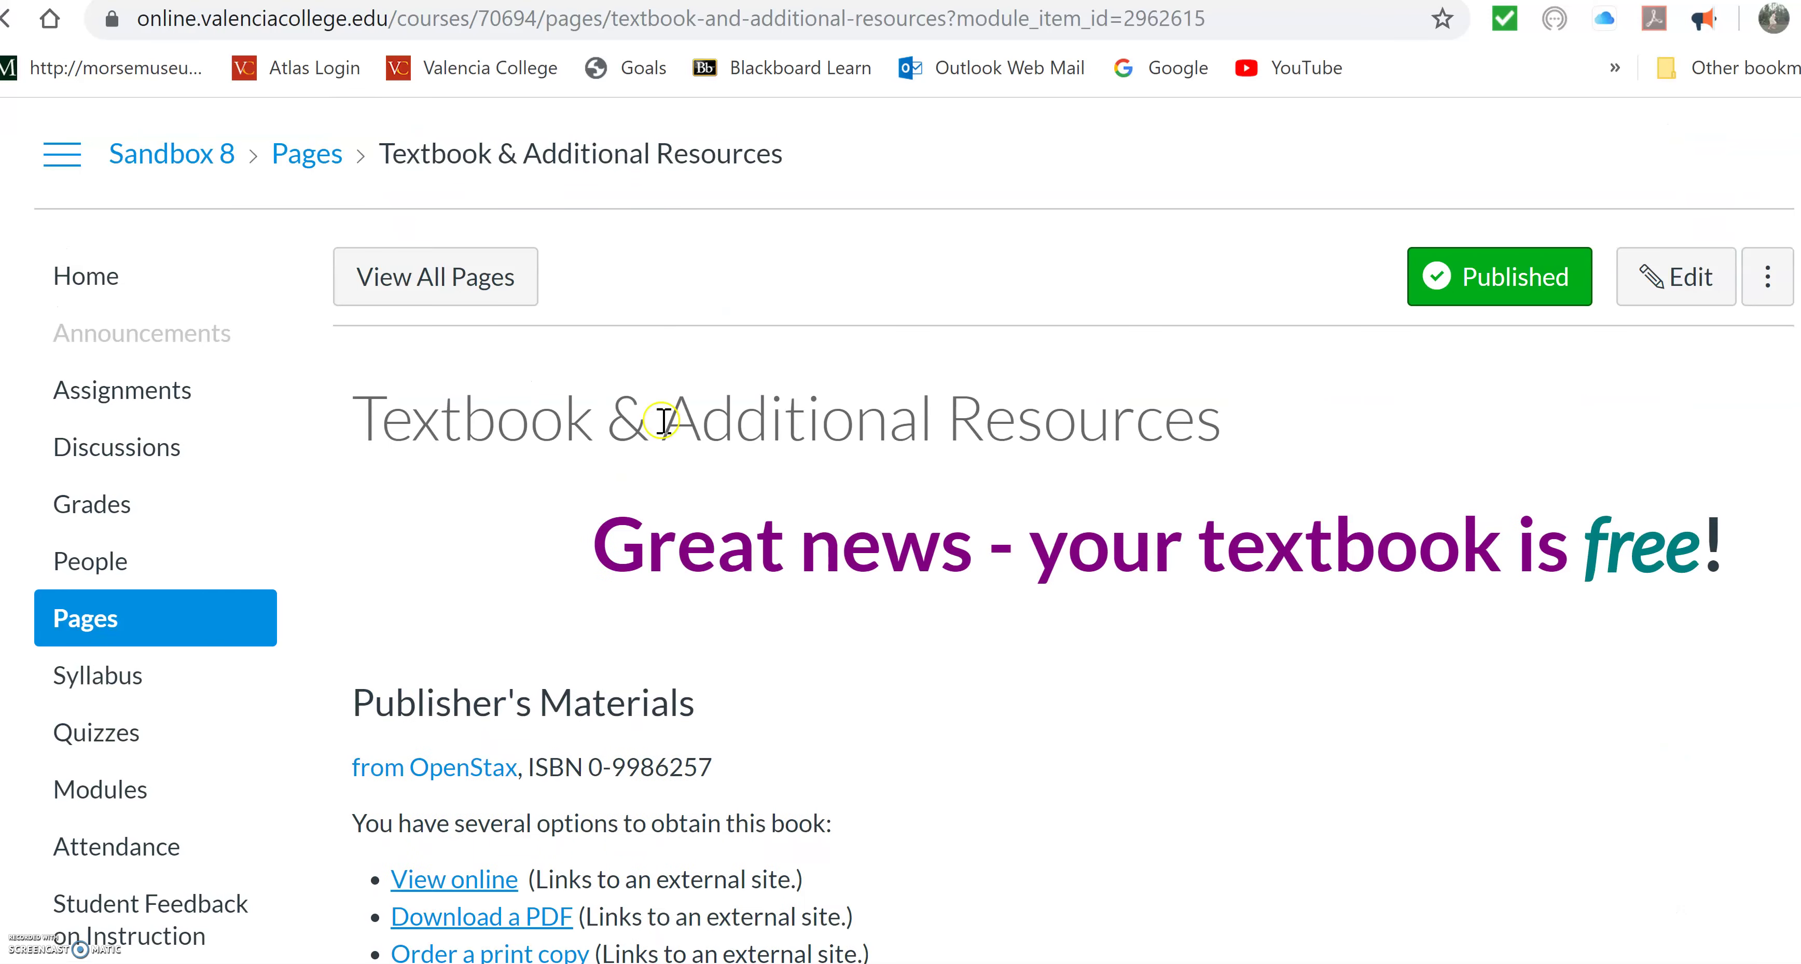
pyautogui.scroll(-4, 611, 865)
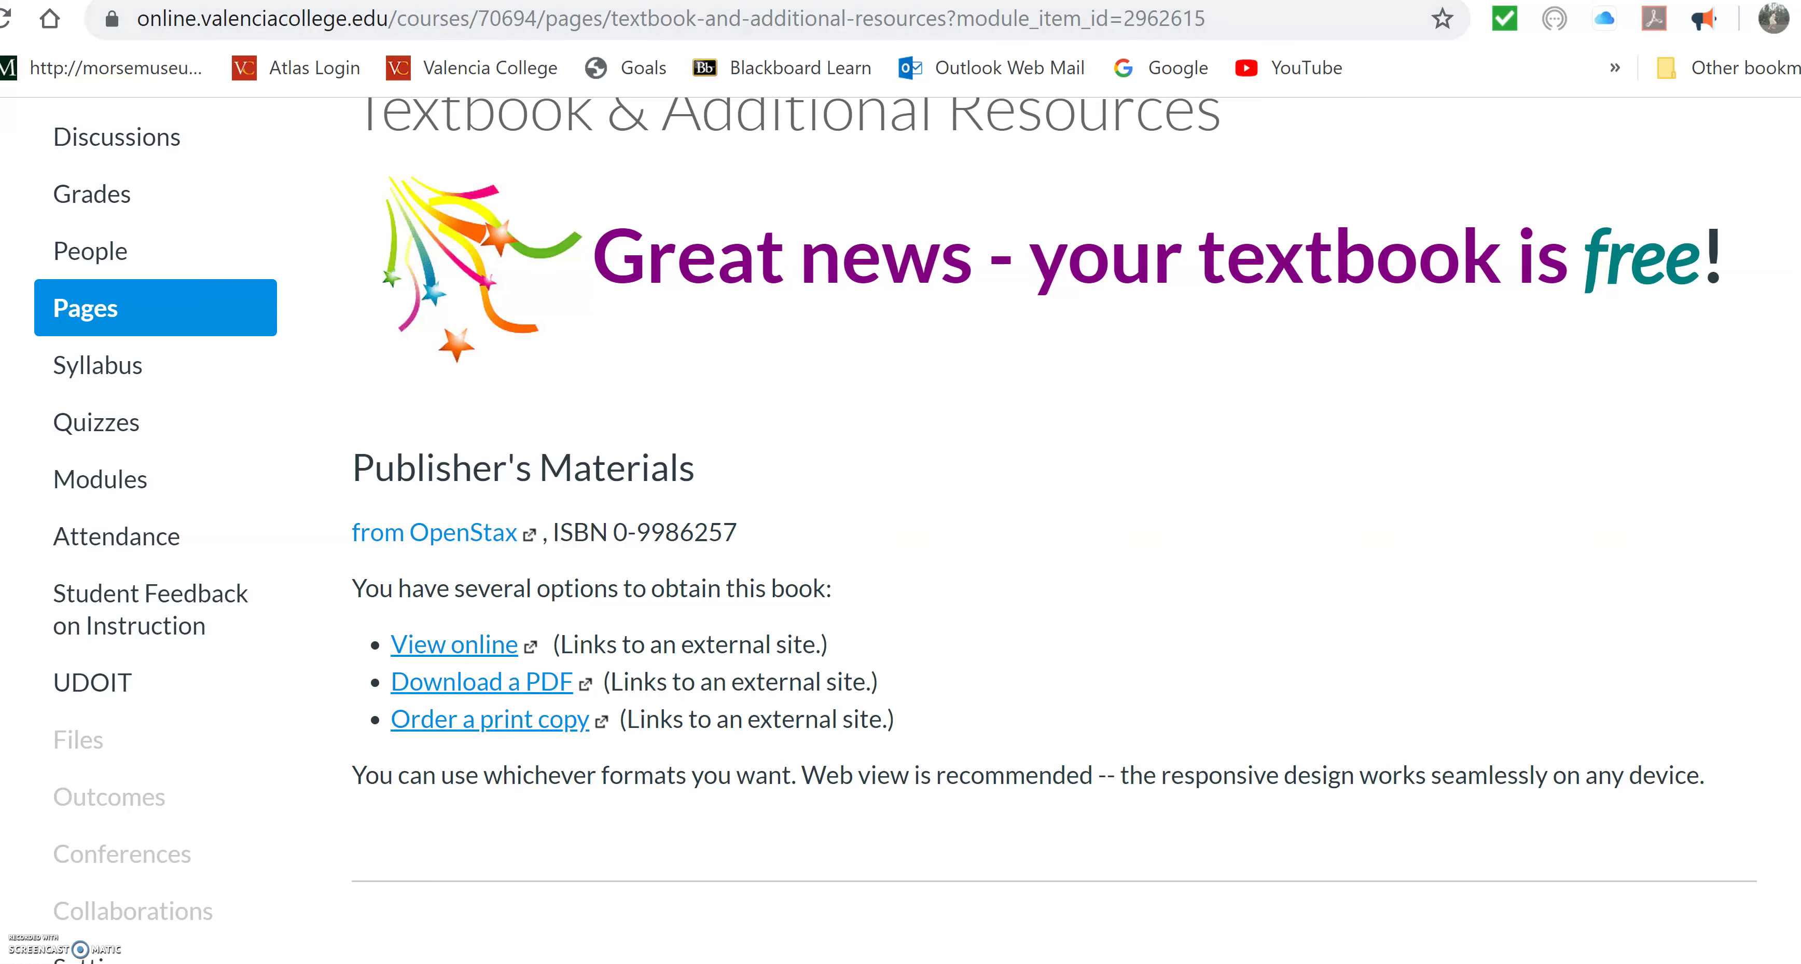
pyautogui.click(6, 18)
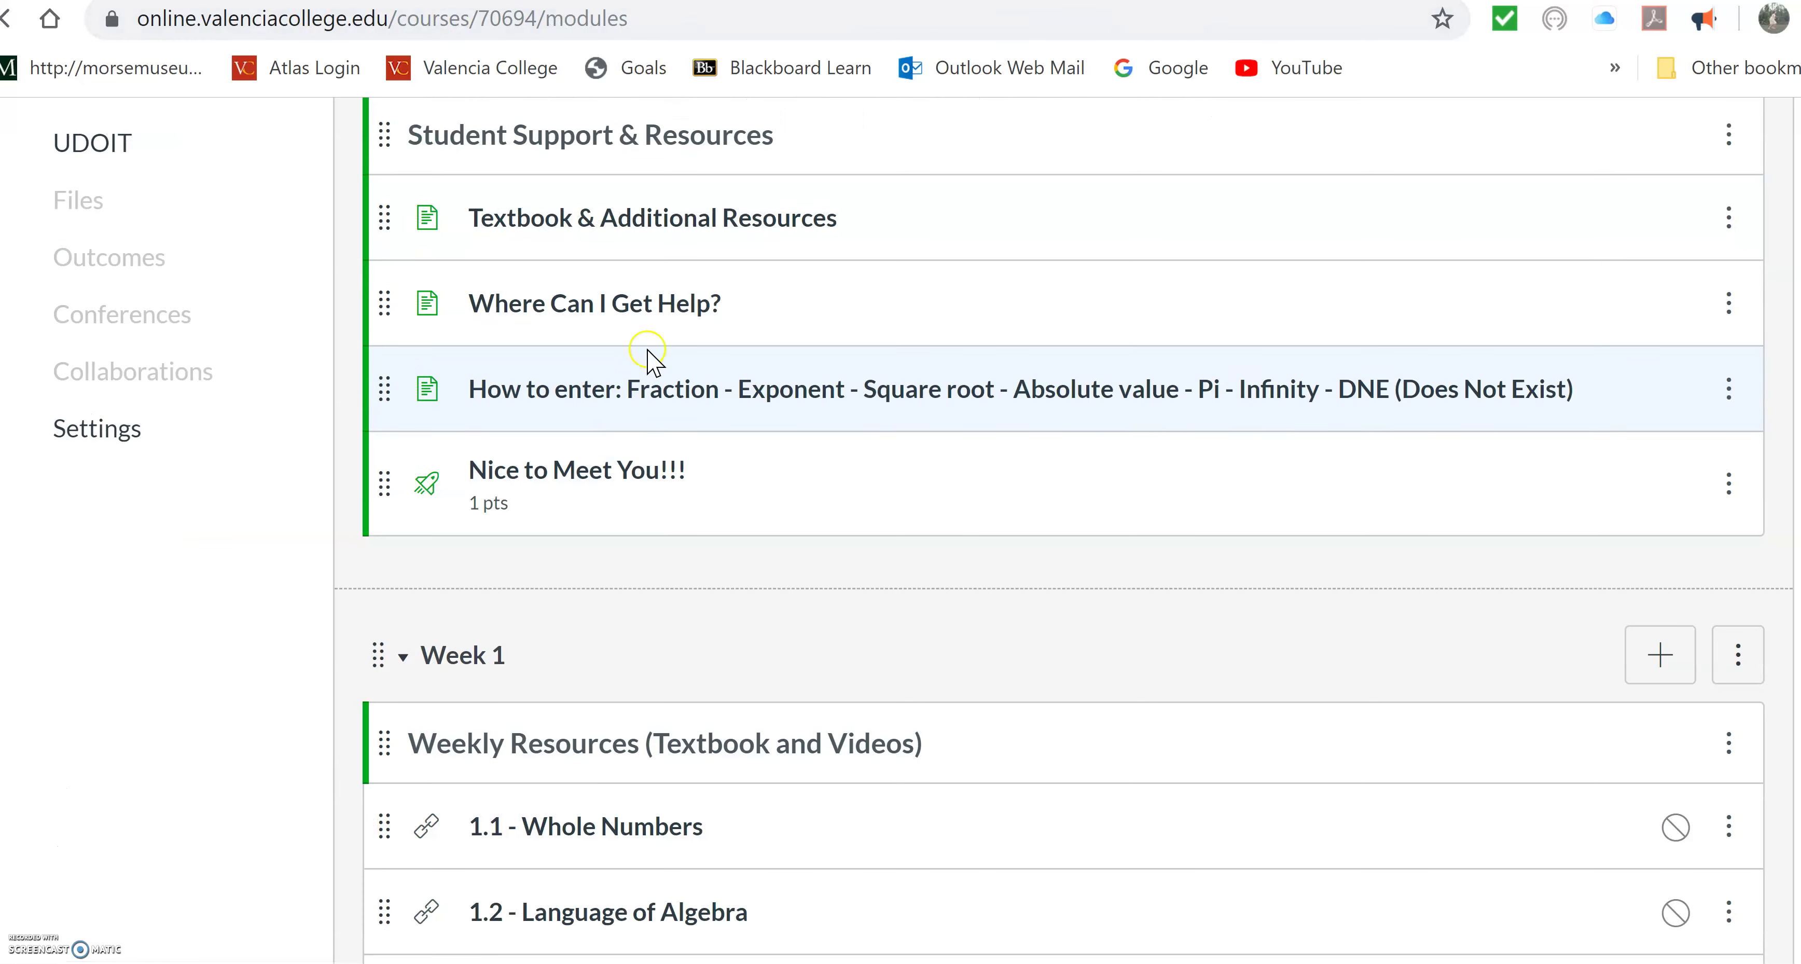
pyautogui.click(668, 307)
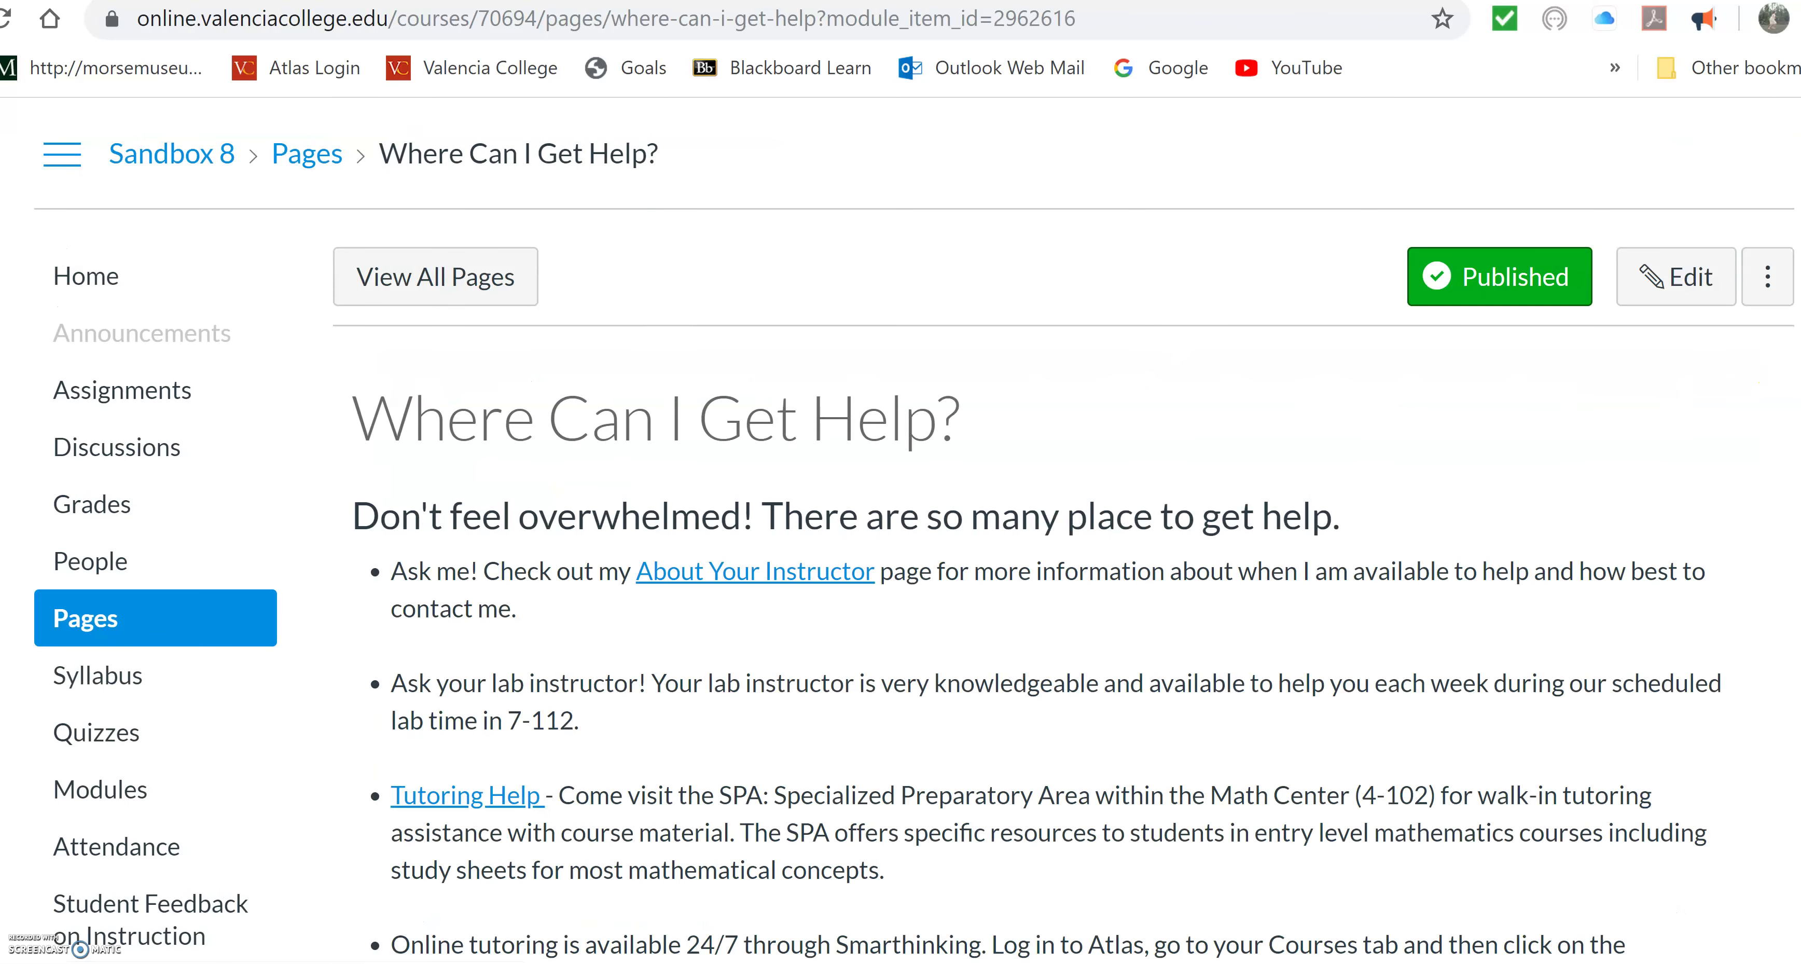
pyautogui.scroll(-4, 914, 532)
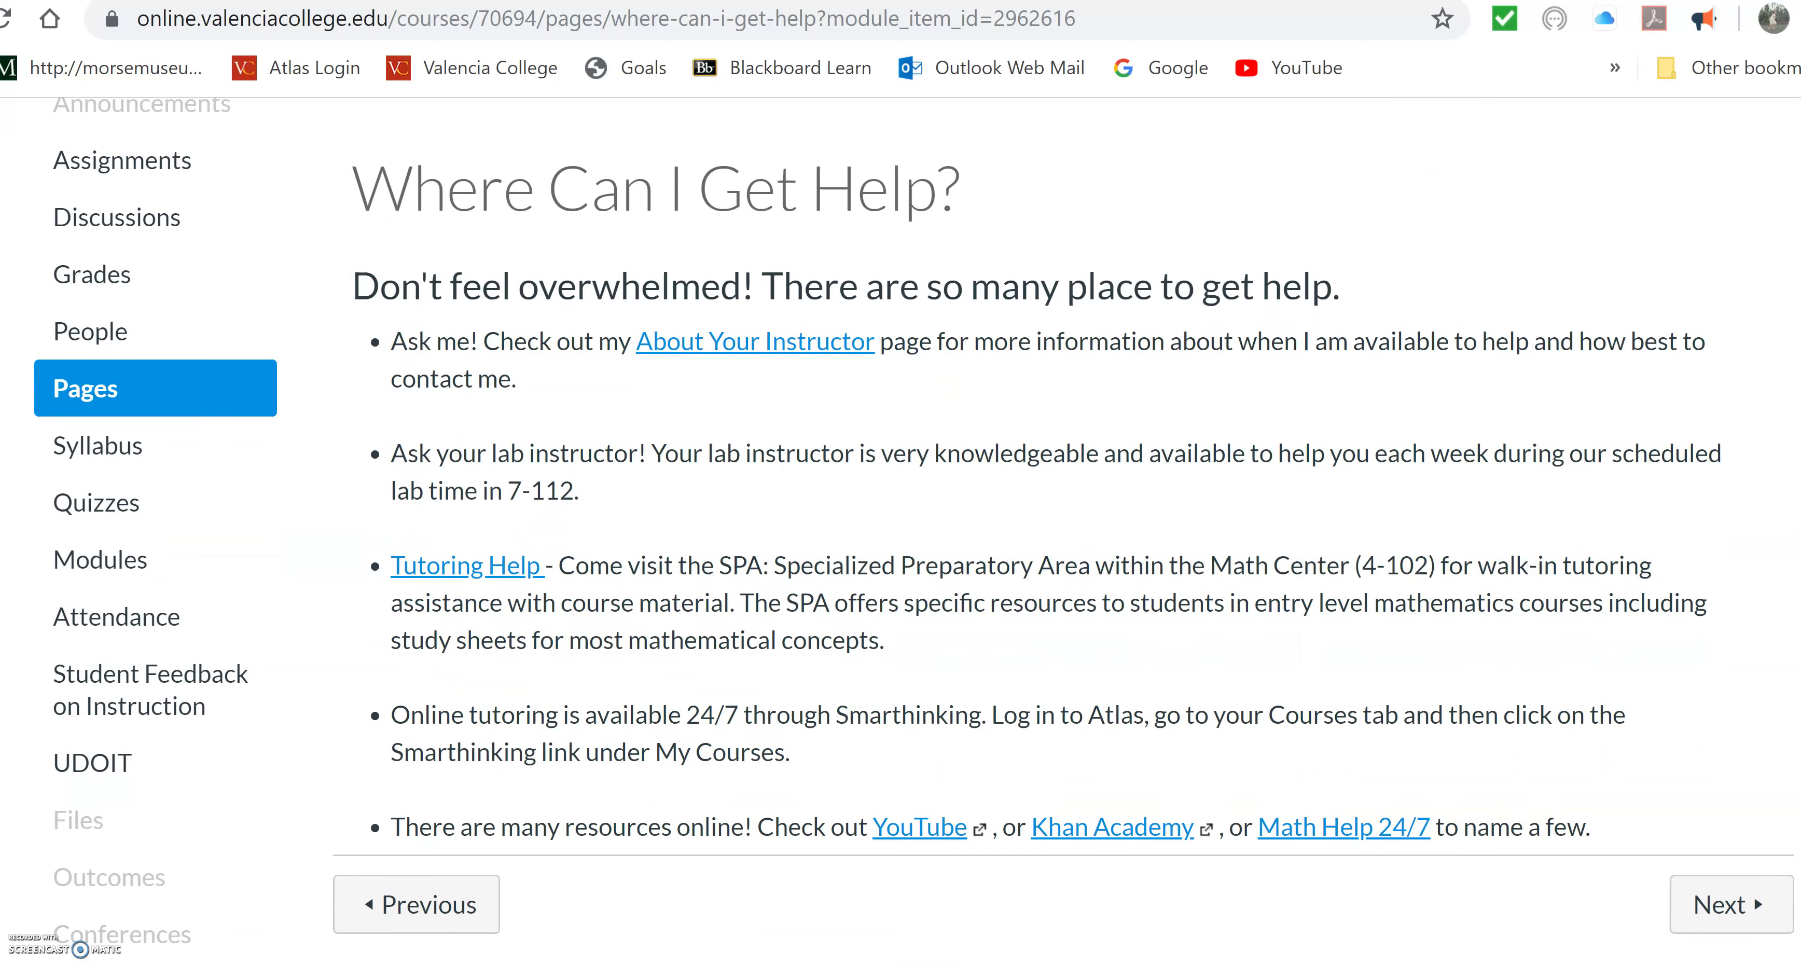
pyautogui.scroll(-1, 914, 532)
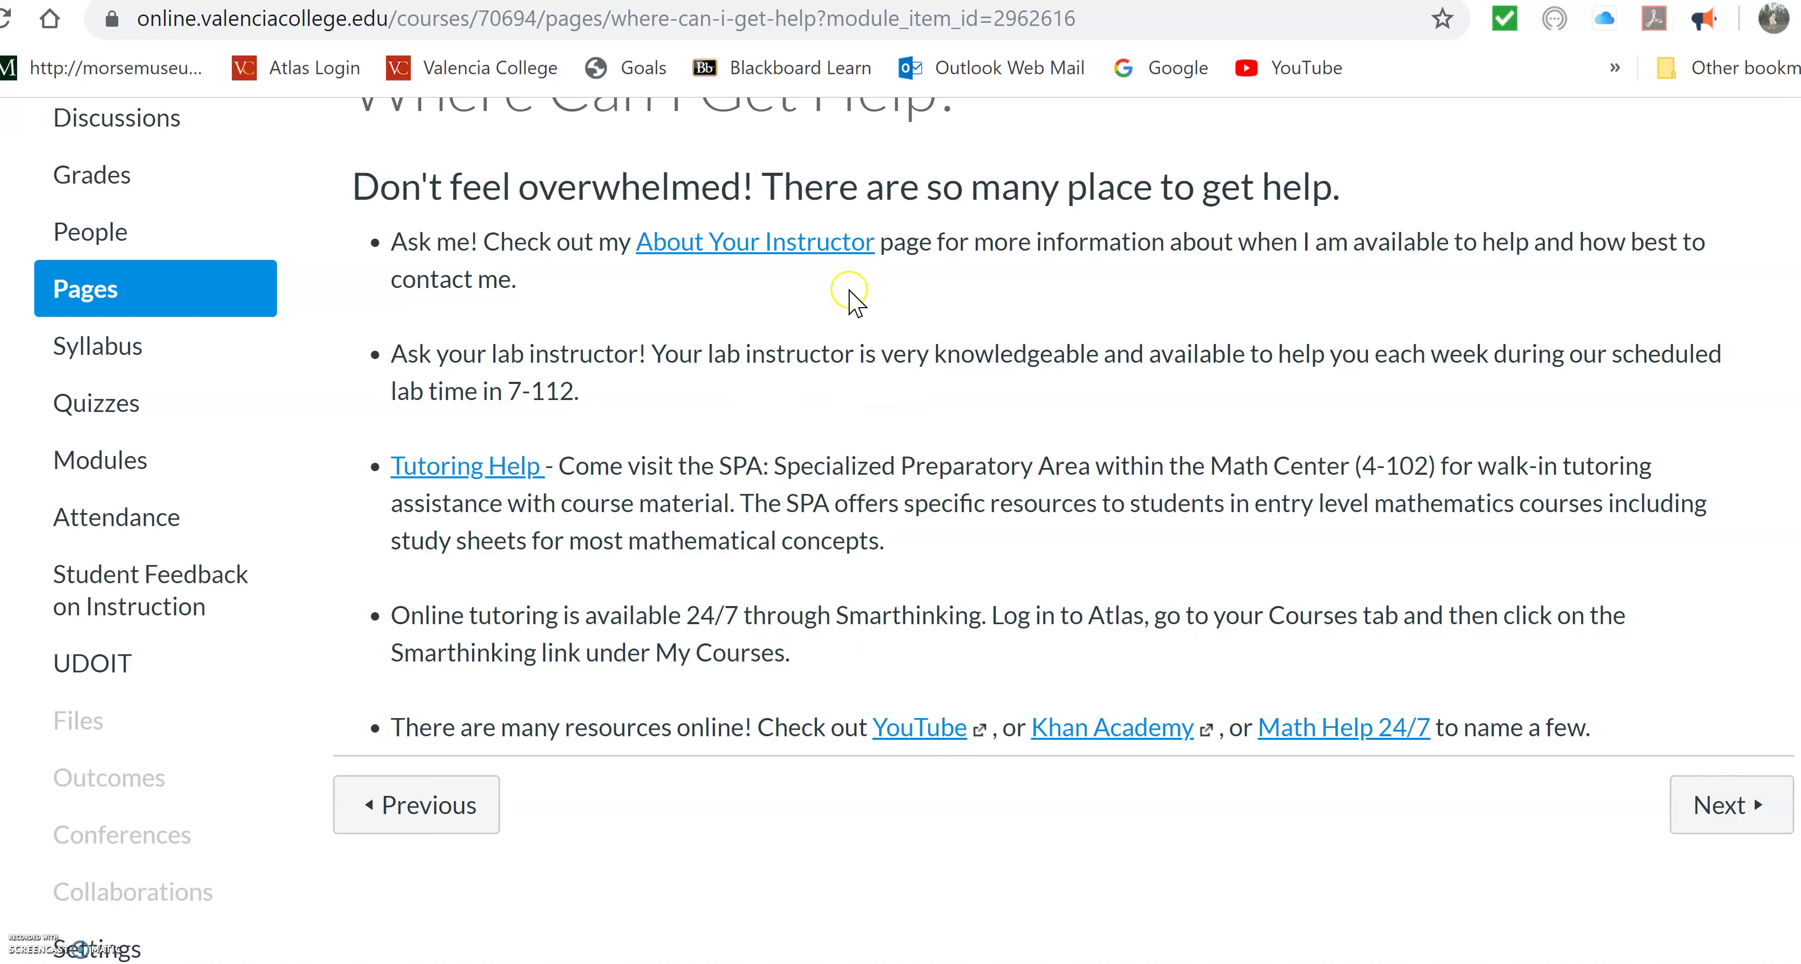
pyautogui.click(824, 242)
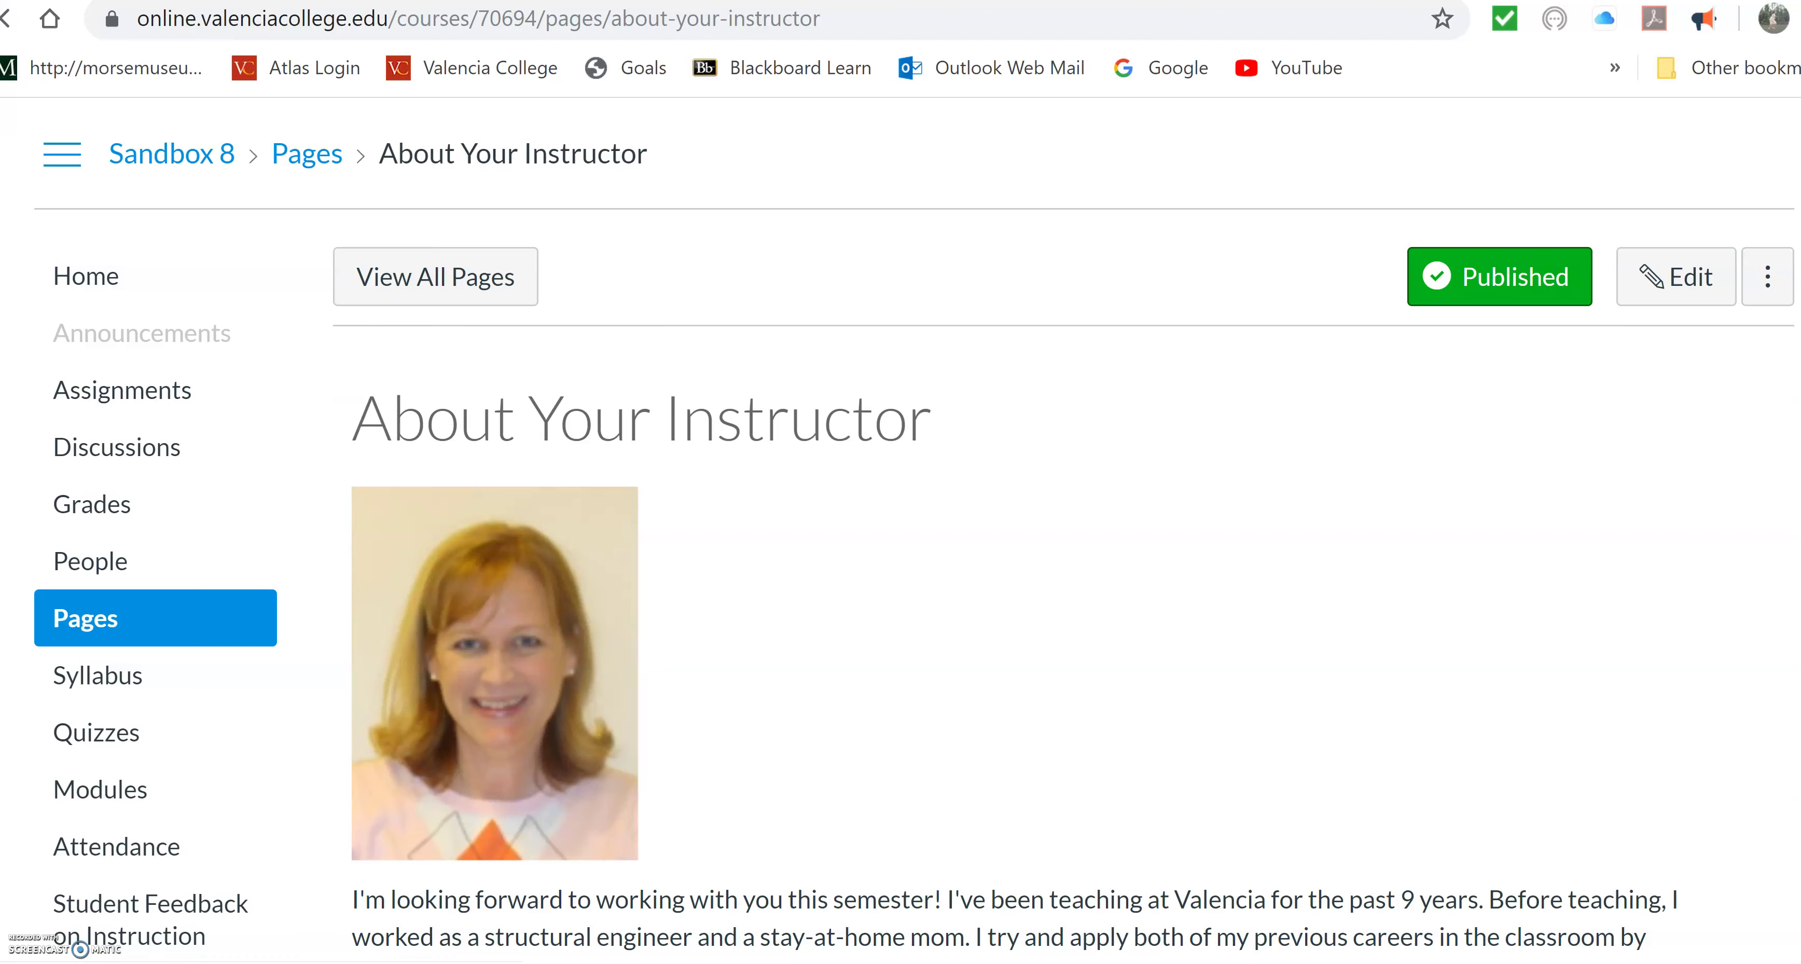
pyautogui.hotkey('alt', 'Left')
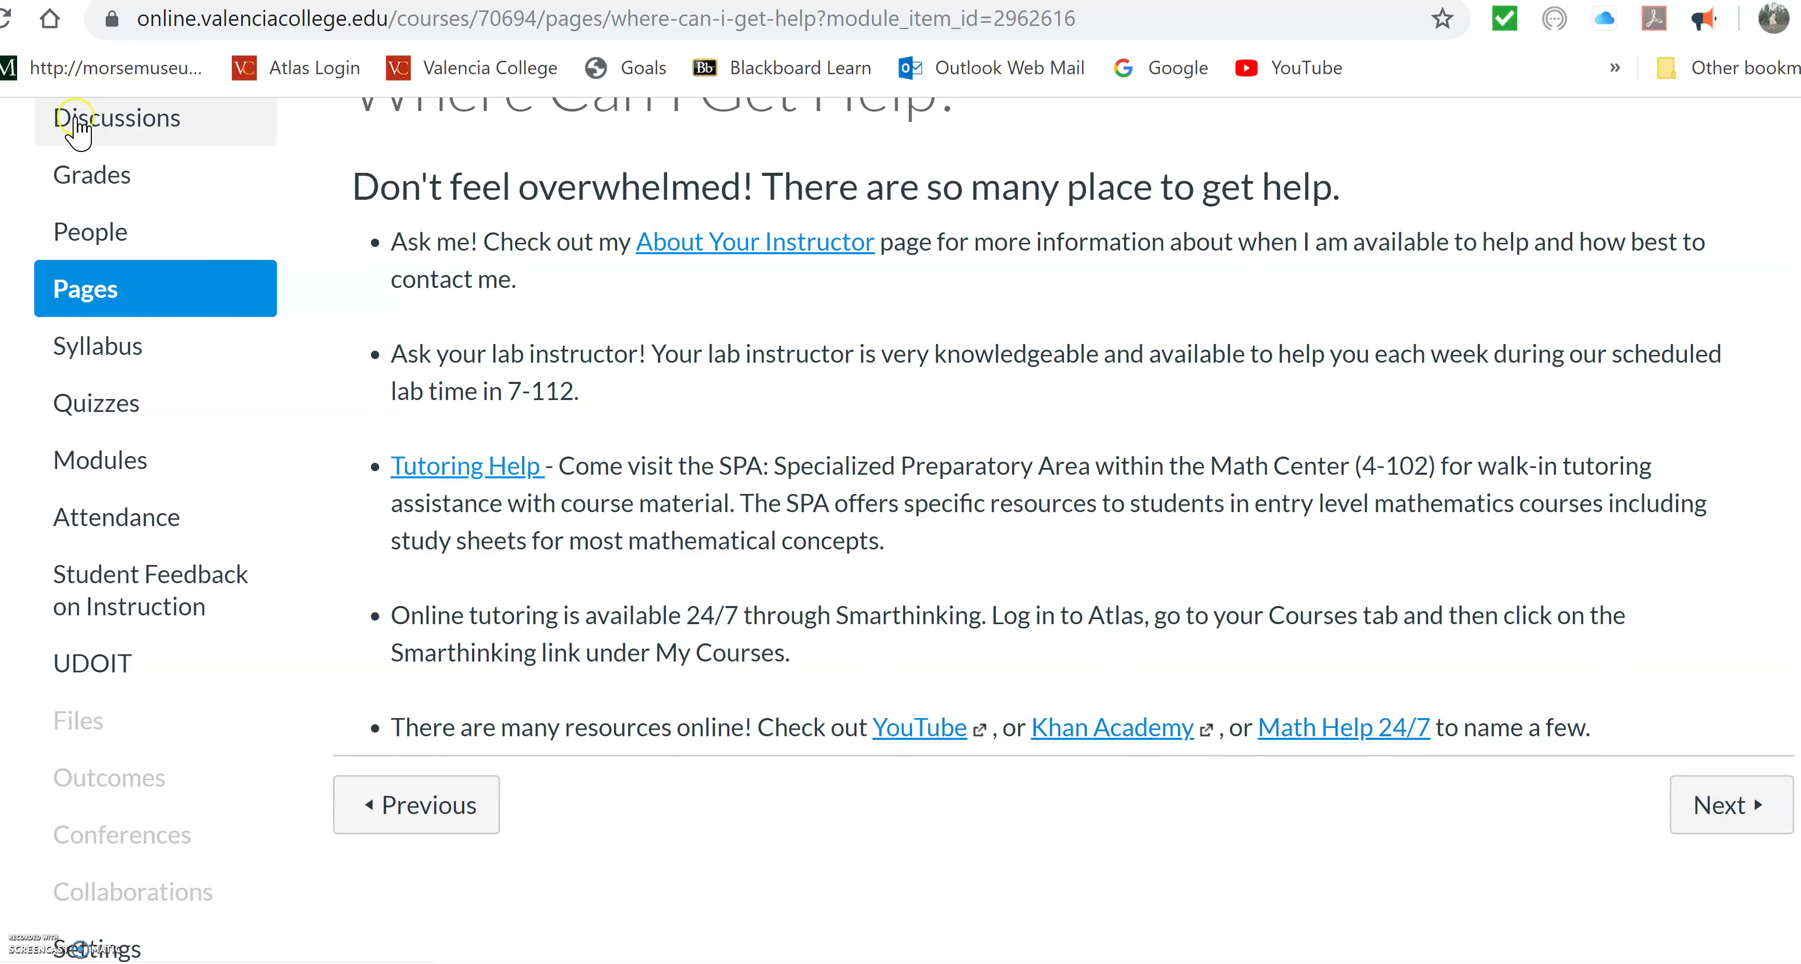
pyautogui.click(2, 18)
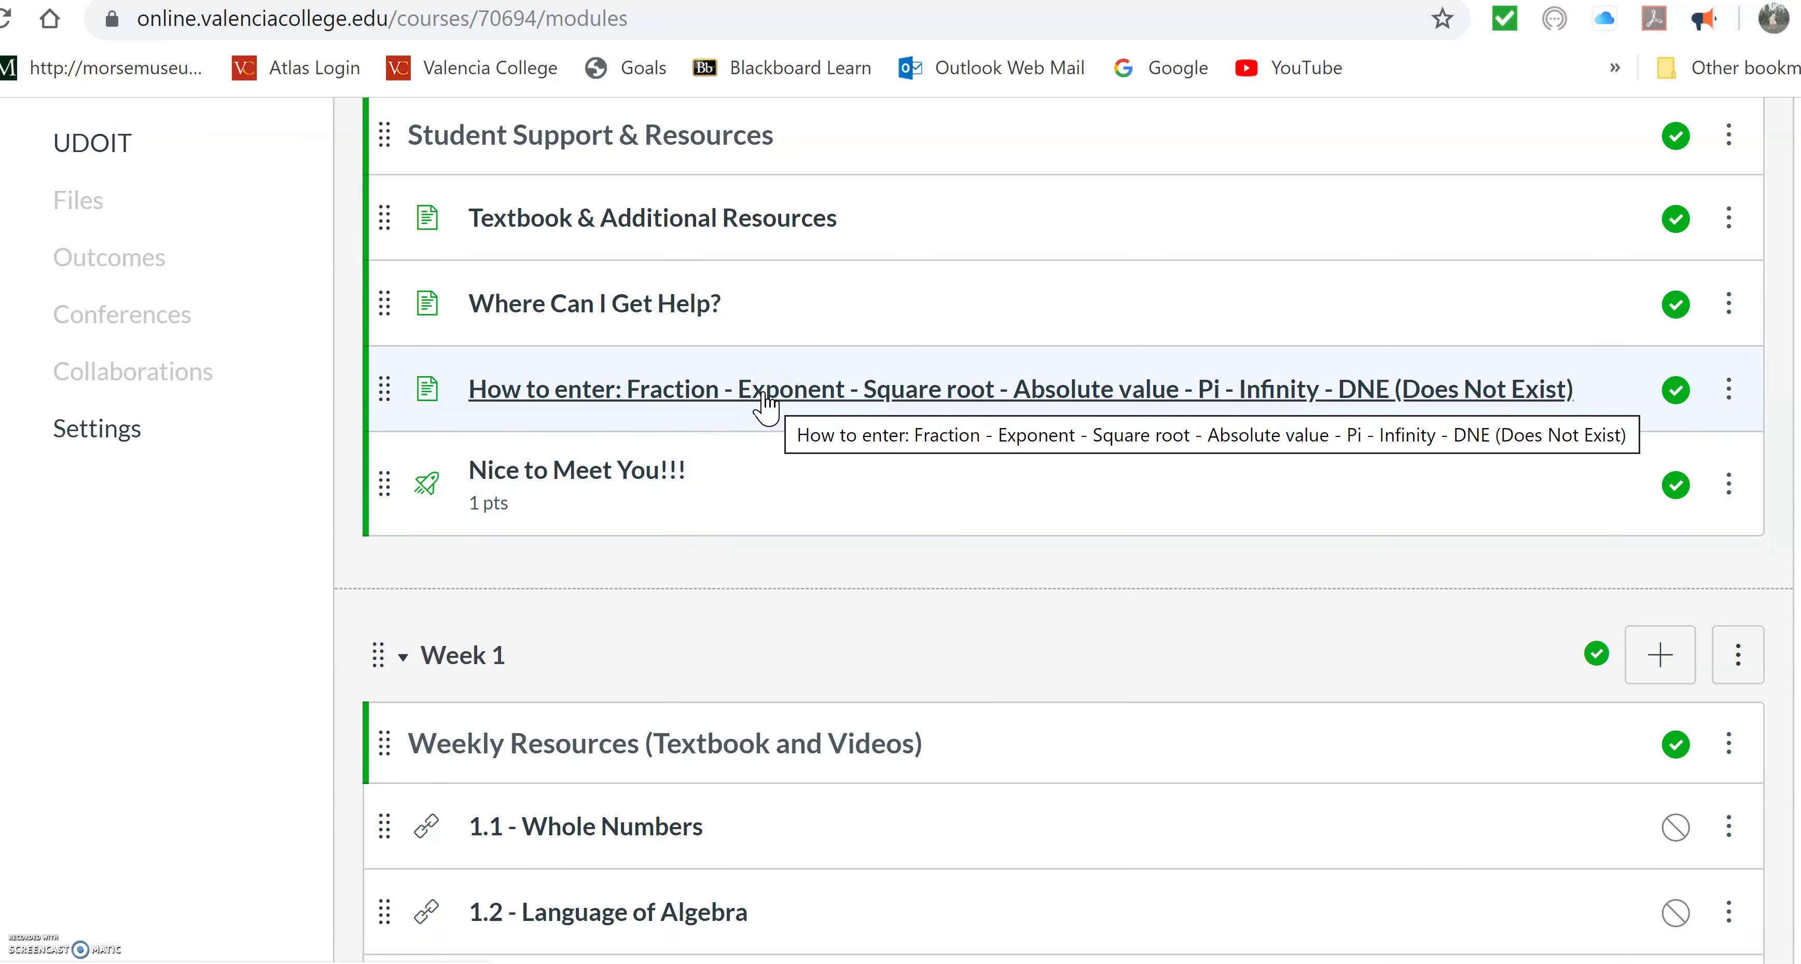
# Open the Nice to Meet You!!! survey and review its details page.
pyautogui.click(641, 472)
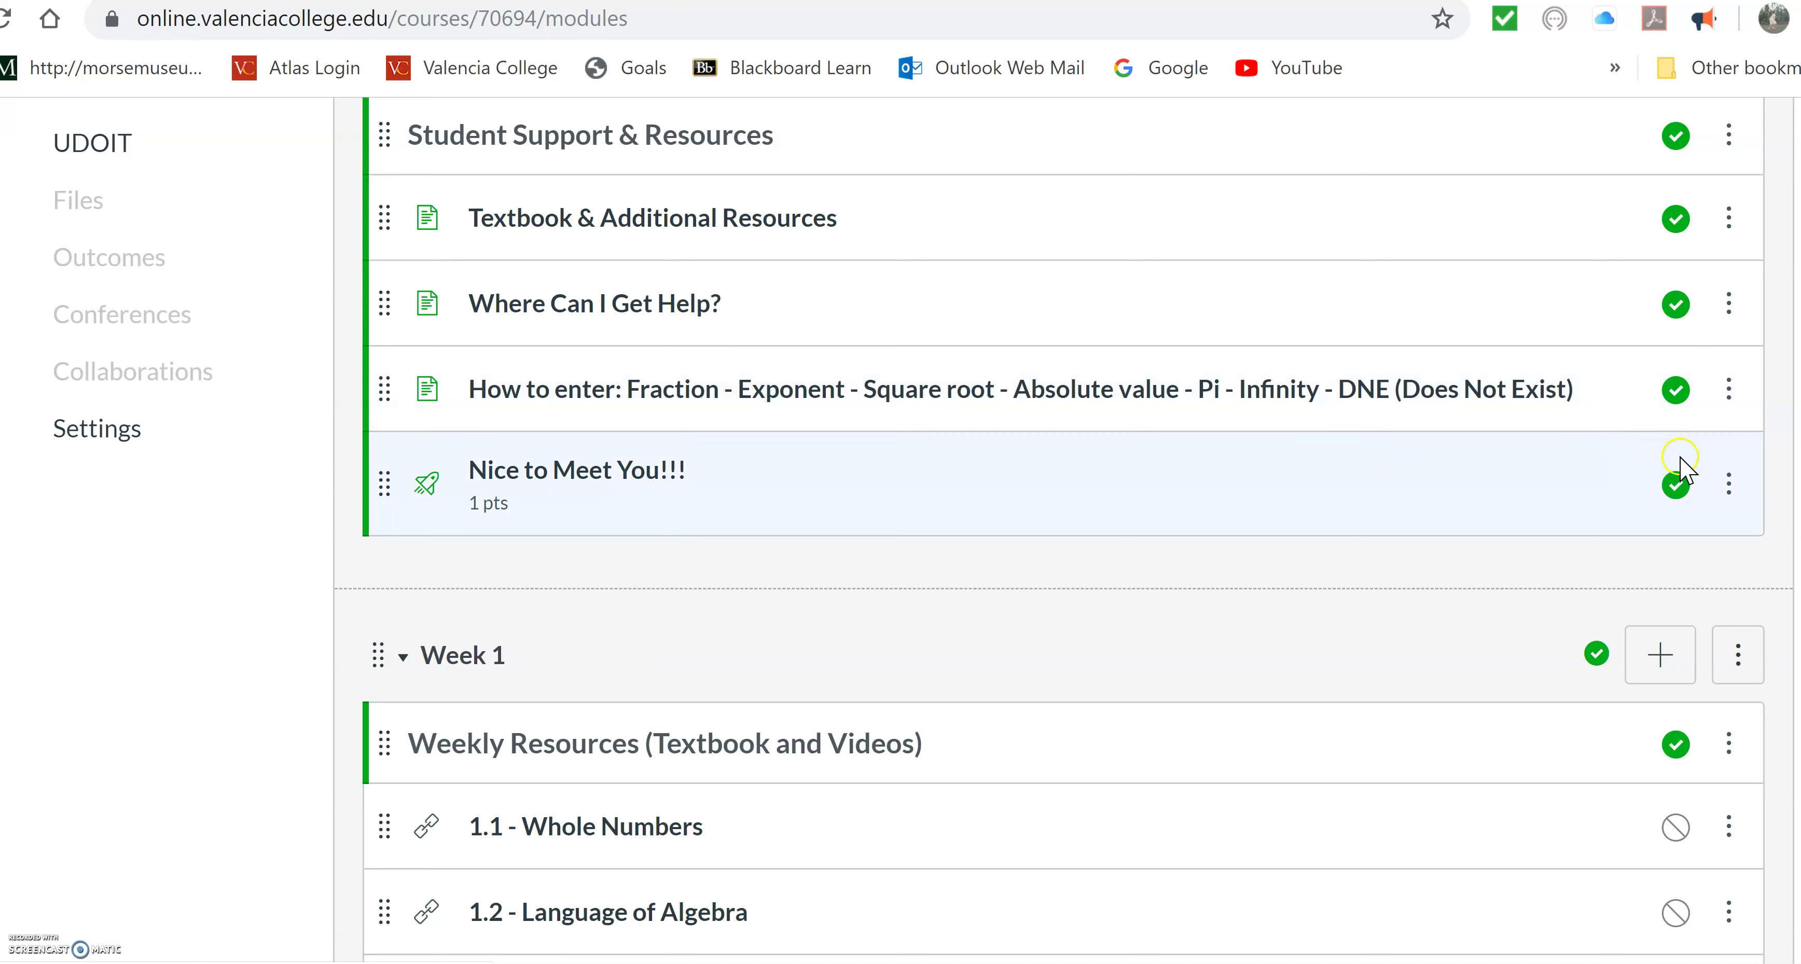
pyautogui.click(516, 470)
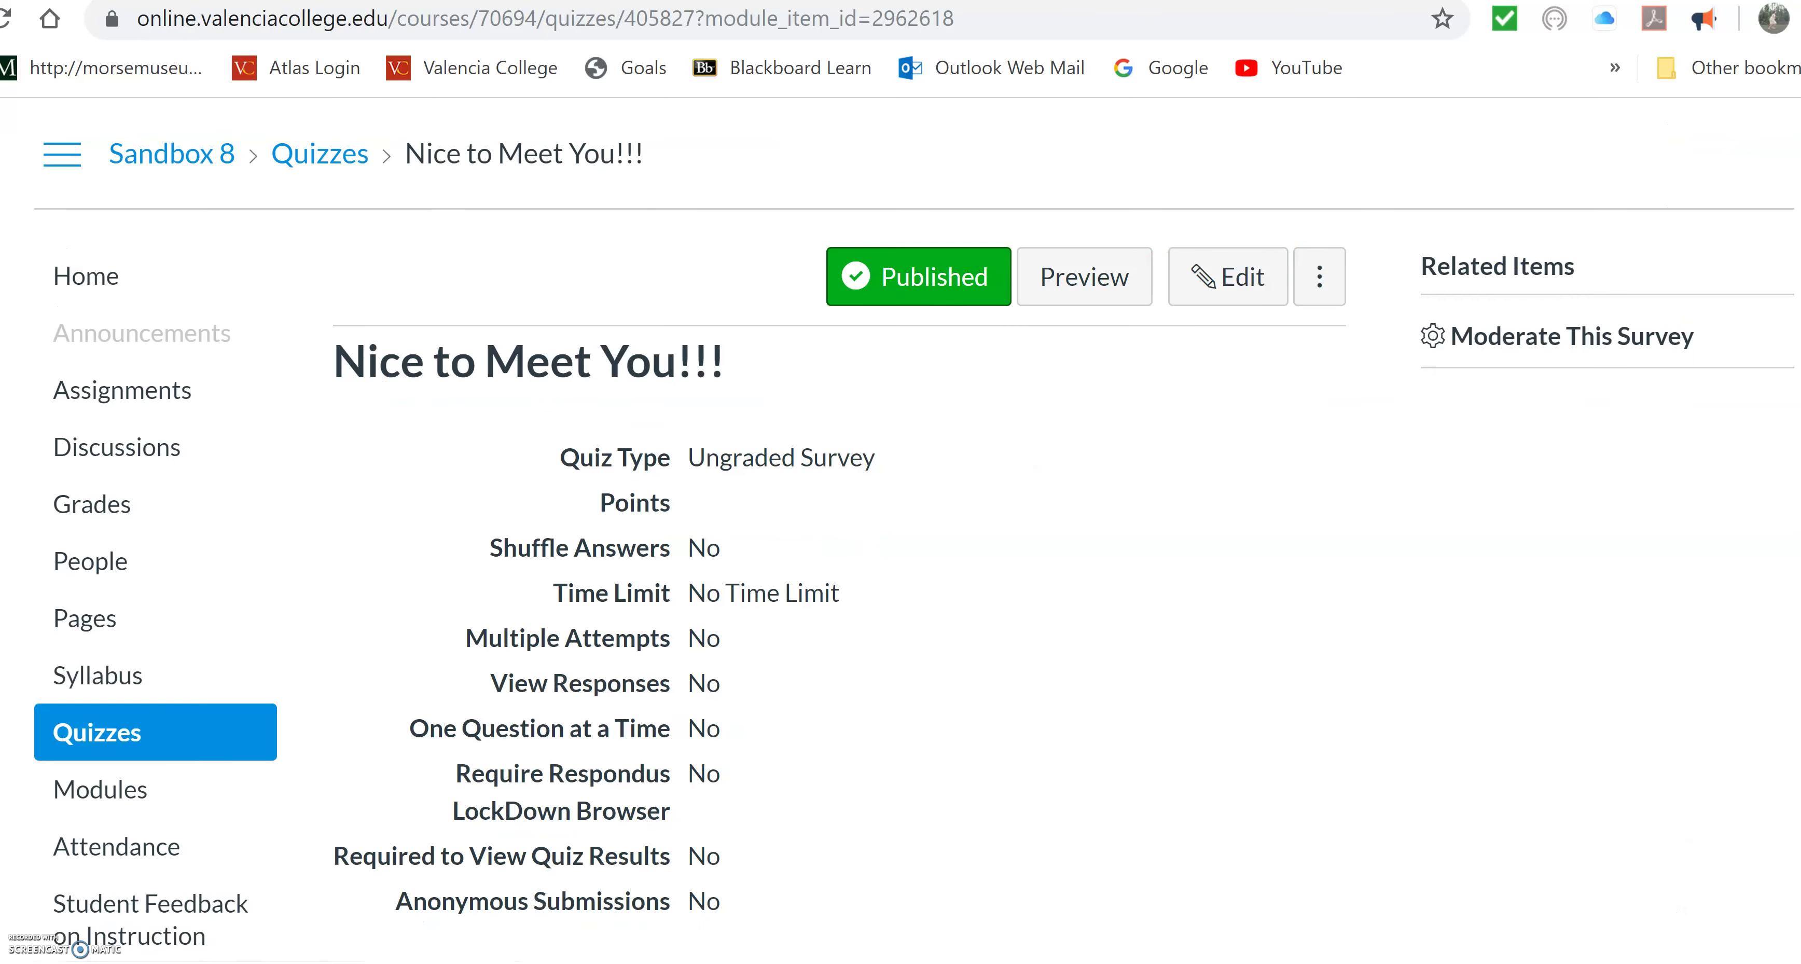
pyautogui.scroll(-1, 908, 524)
pyautogui.scroll(1, 909, 525)
pyautogui.scroll(-1, 909, 524)
pyautogui.scroll(1, 909, 524)
pyautogui.scroll(-1, 909, 524)
pyautogui.scroll(1, 909, 525)
# Preview the survey as students see it, then return to its details page.
pyautogui.click(1082, 175)
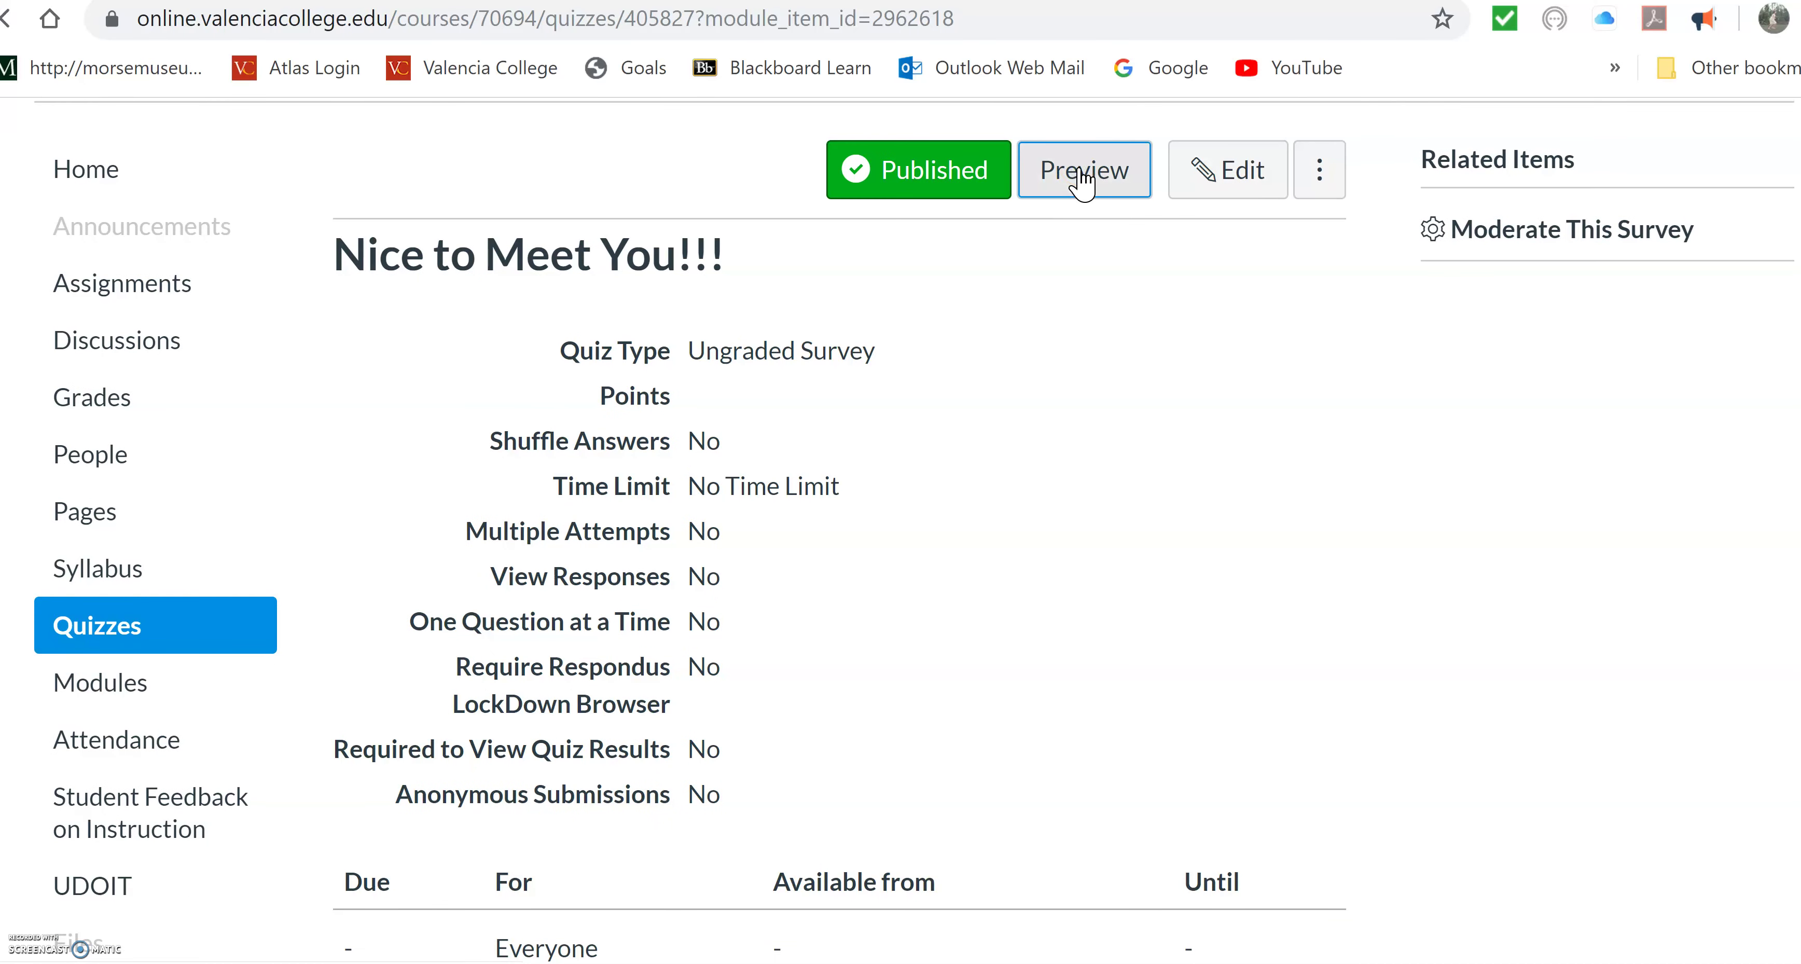
pyautogui.scroll(-3, 1077, 181)
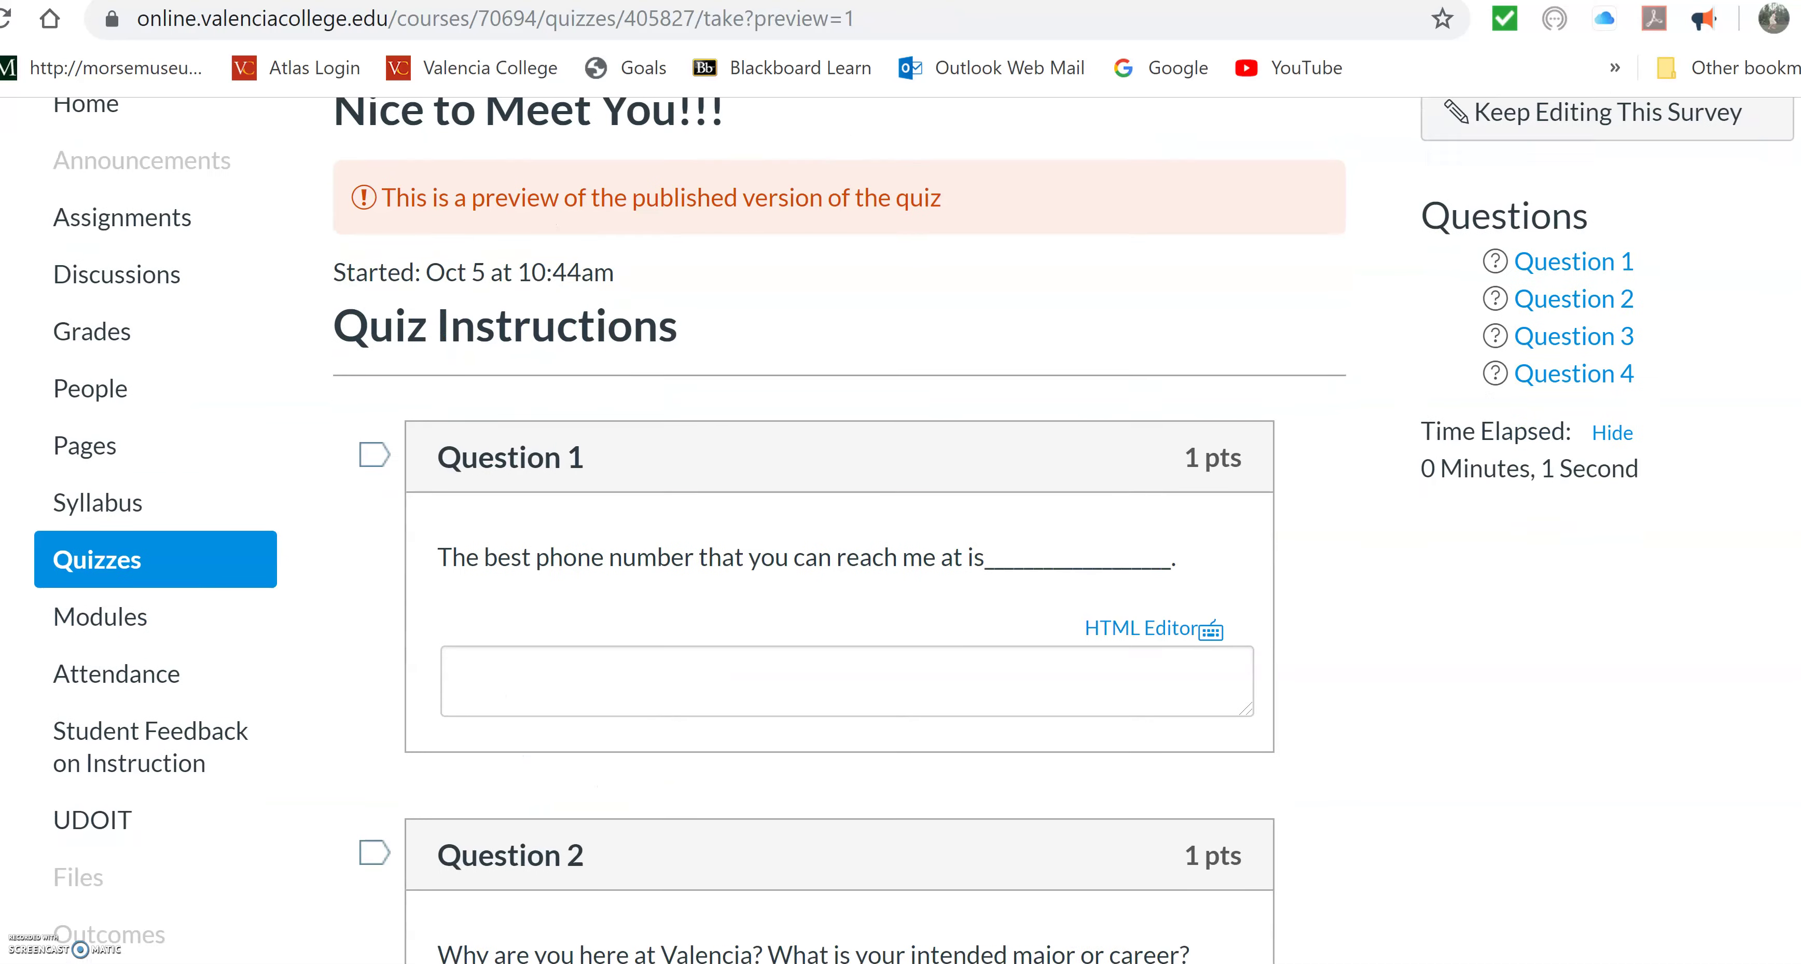
pyautogui.scroll(-12, 909, 525)
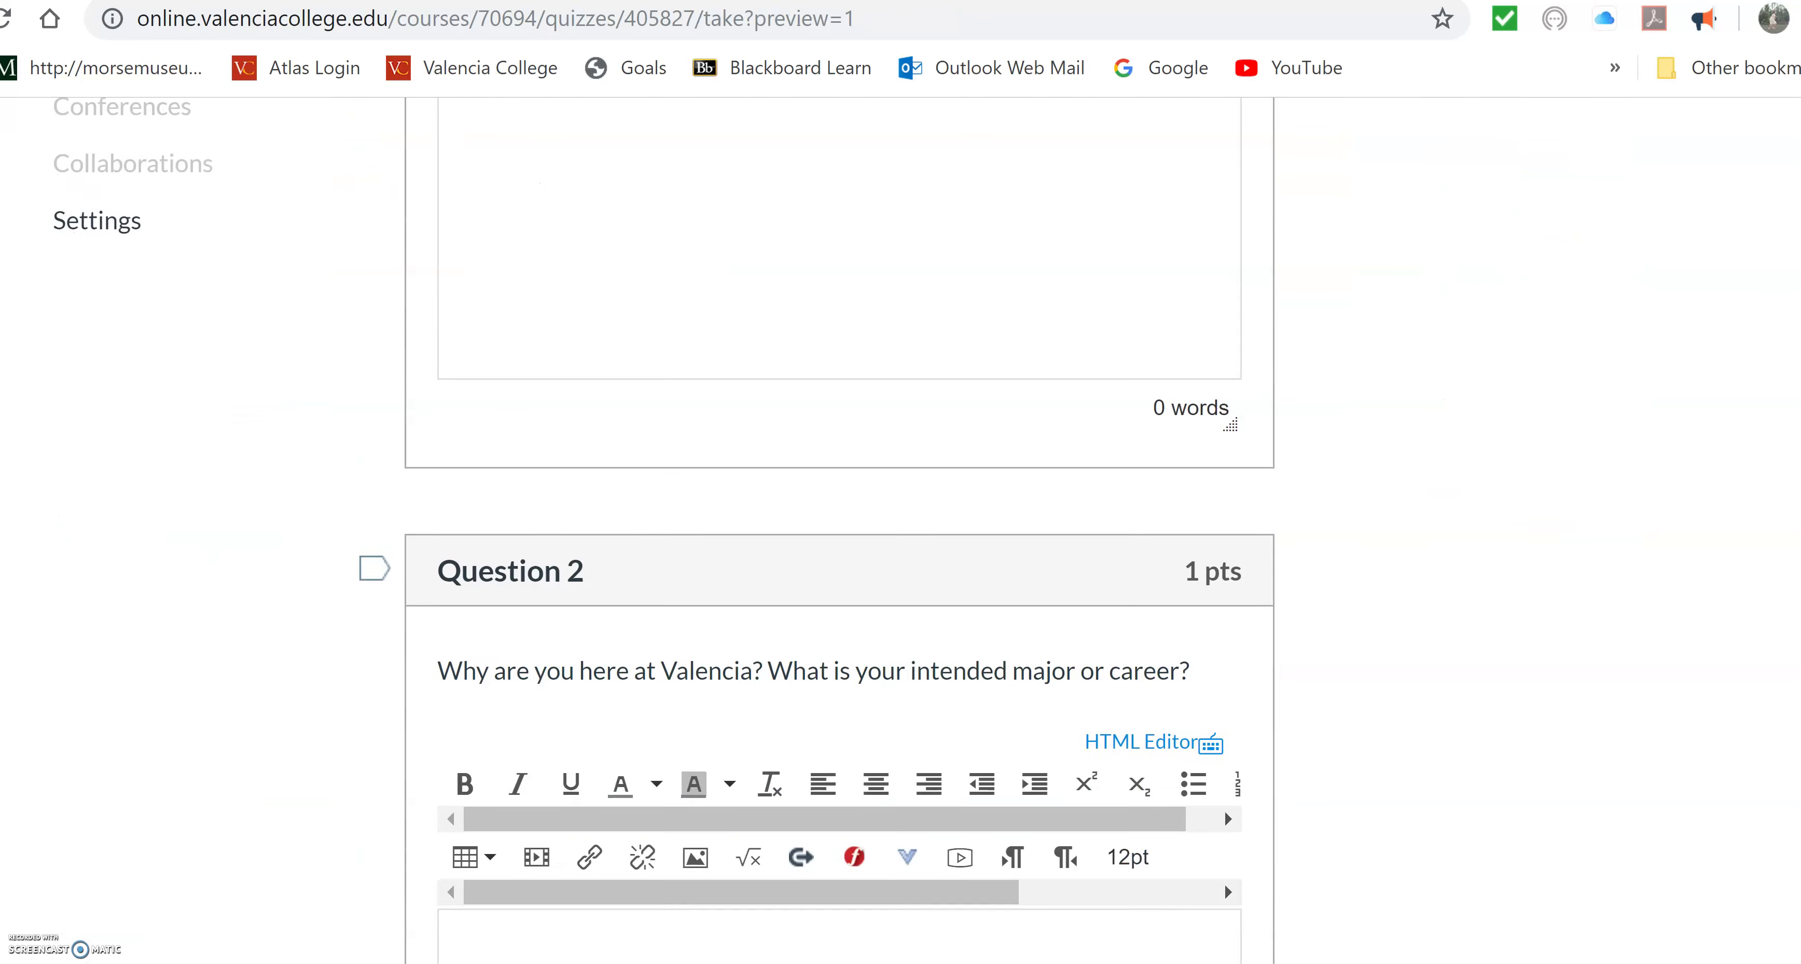
pyautogui.scroll(-5, 839, 524)
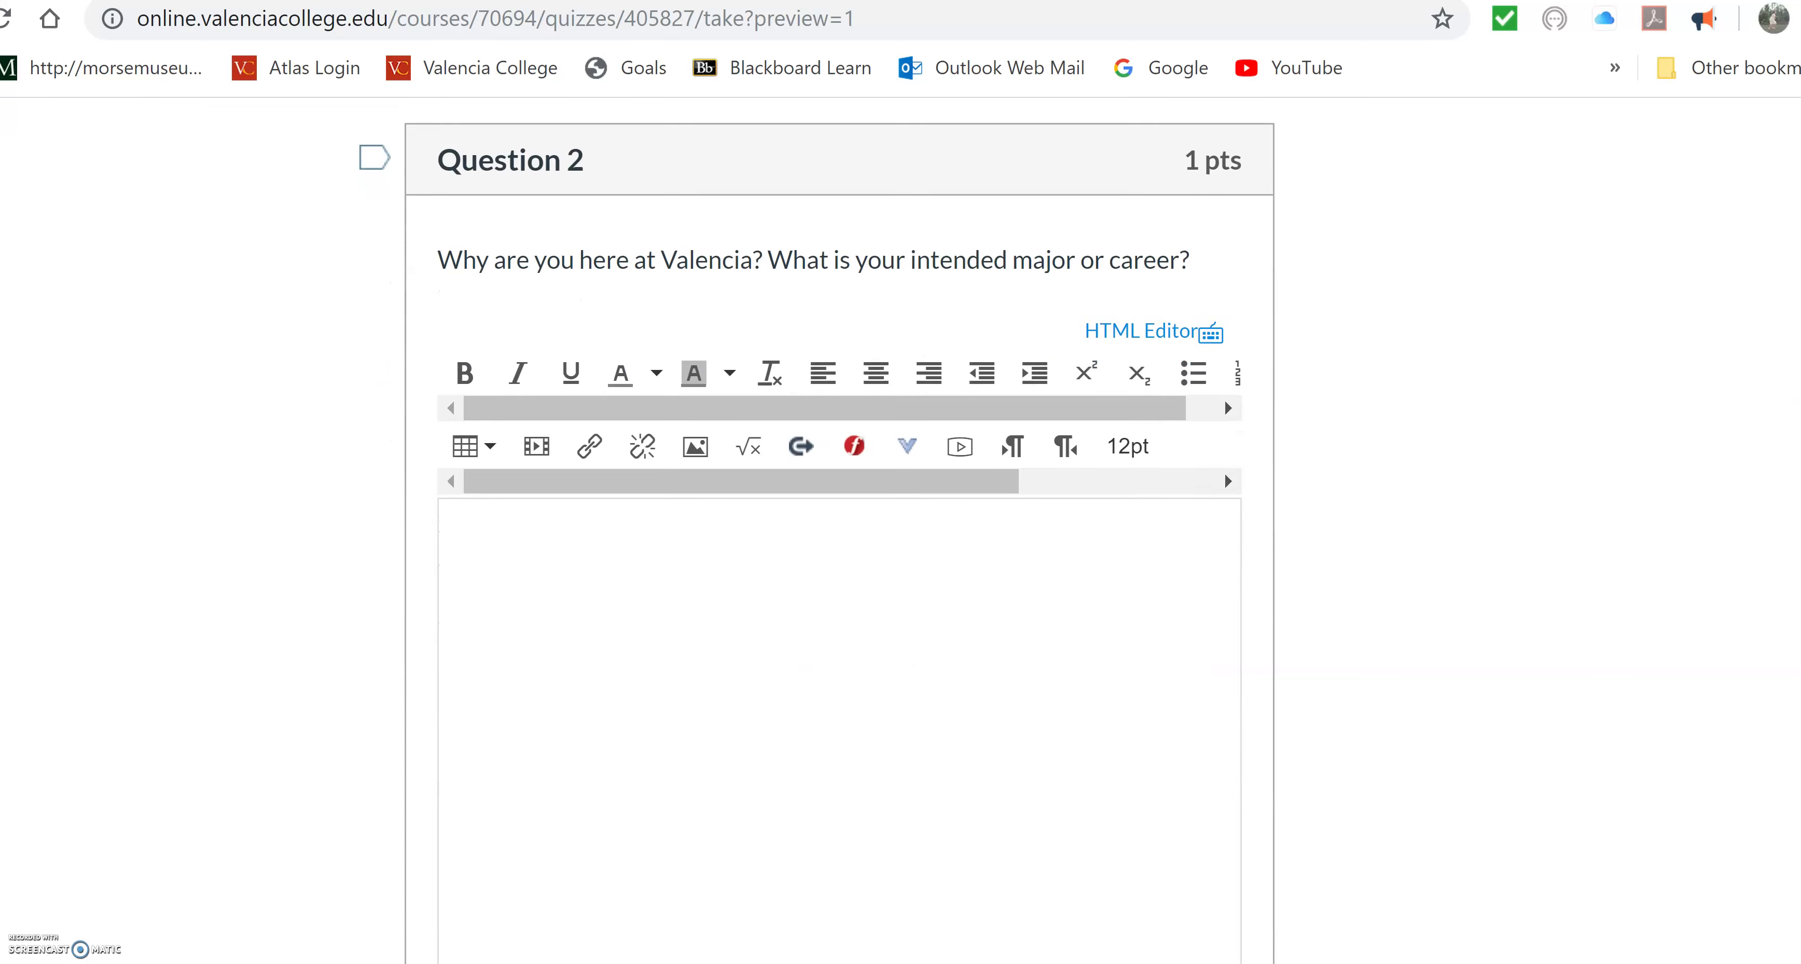
pyautogui.scroll(-9, 839, 524)
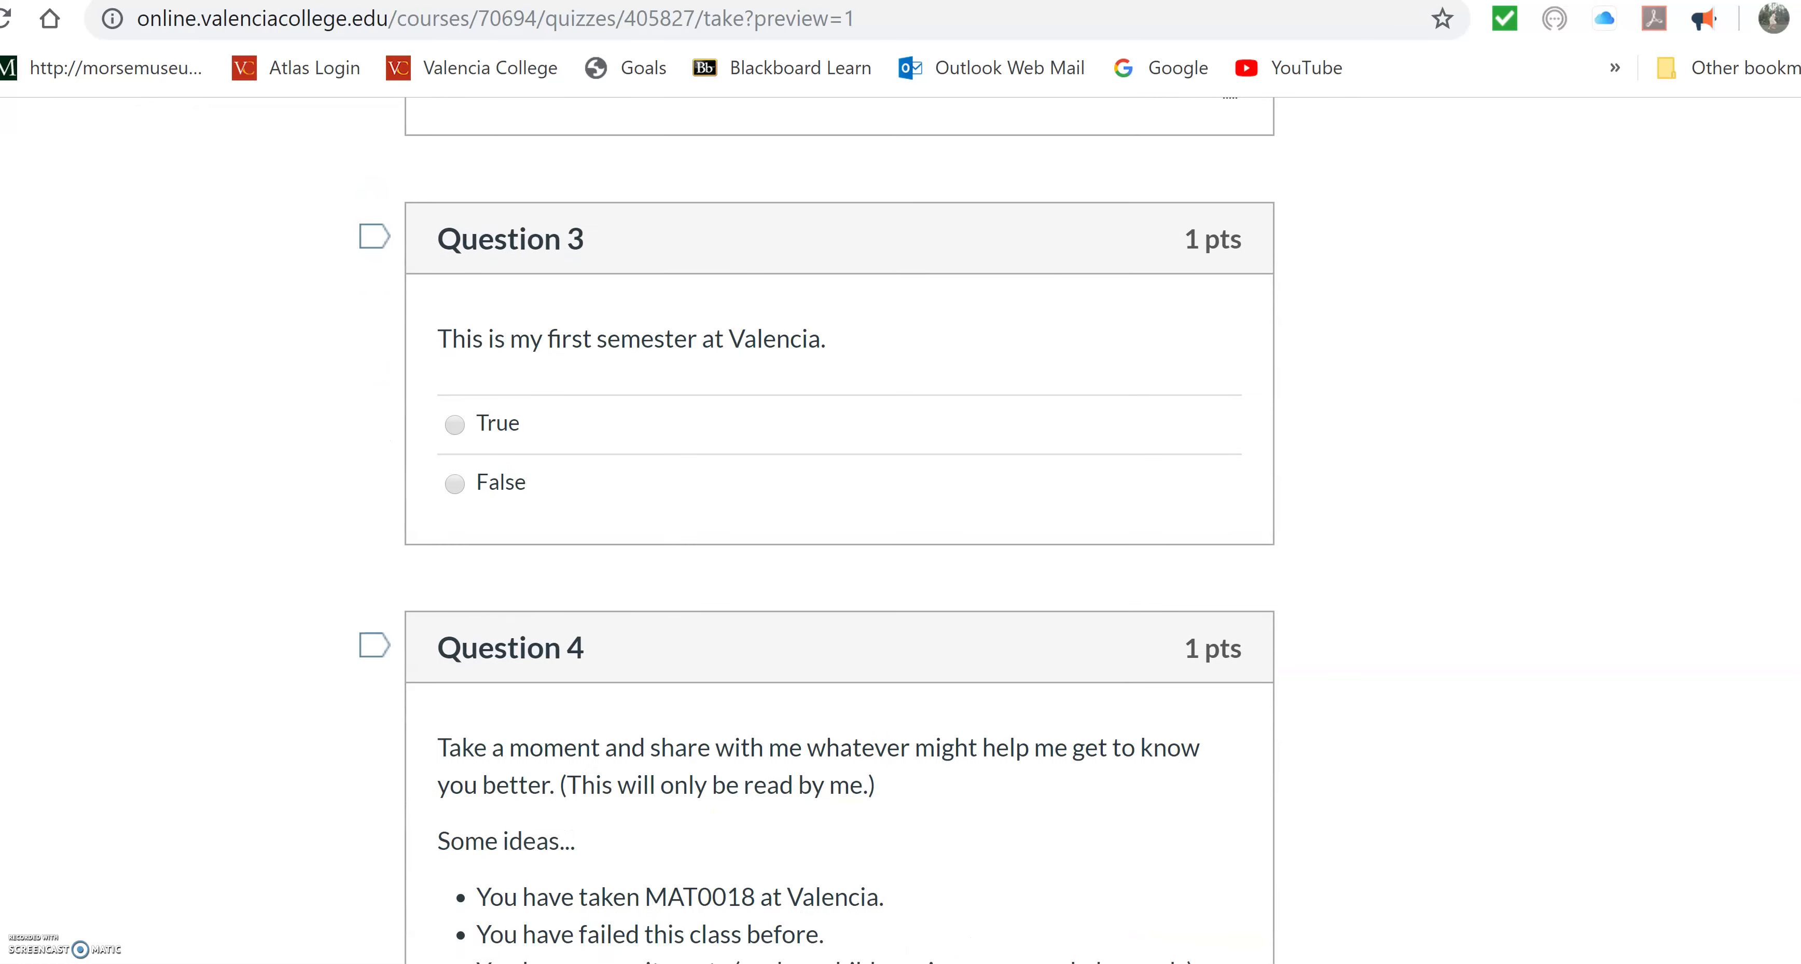
pyautogui.scroll(-7, 839, 524)
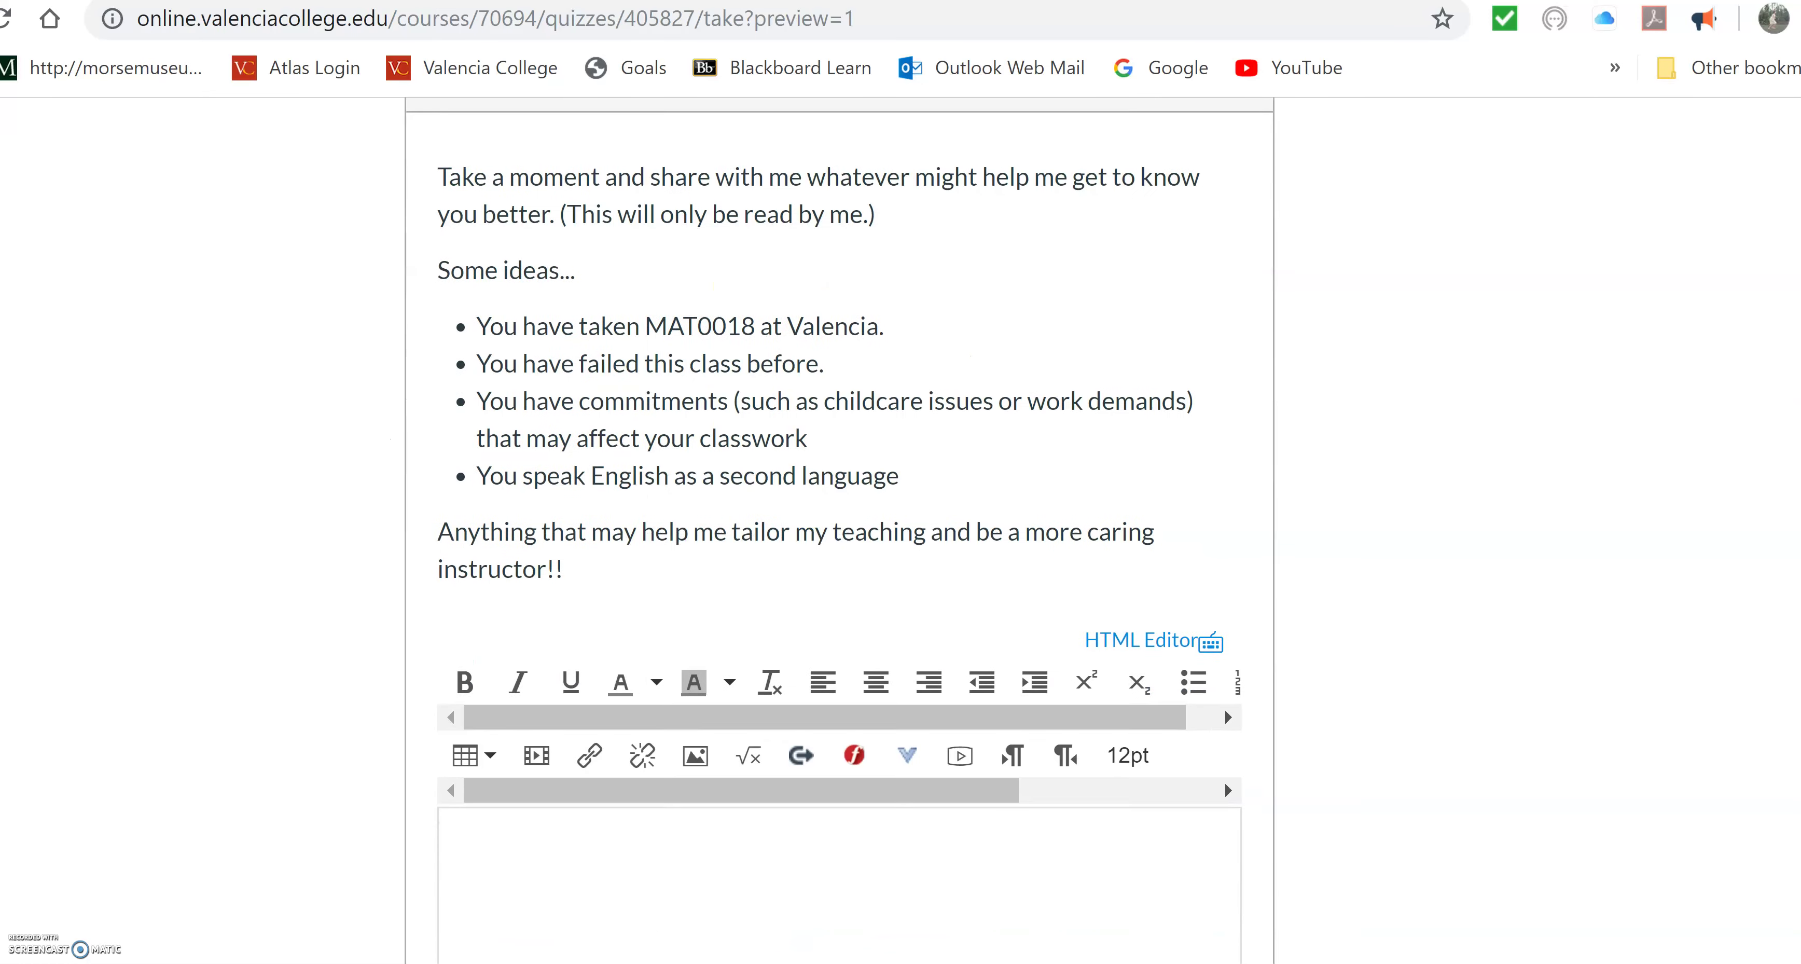
pyautogui.scroll(1, 839, 490)
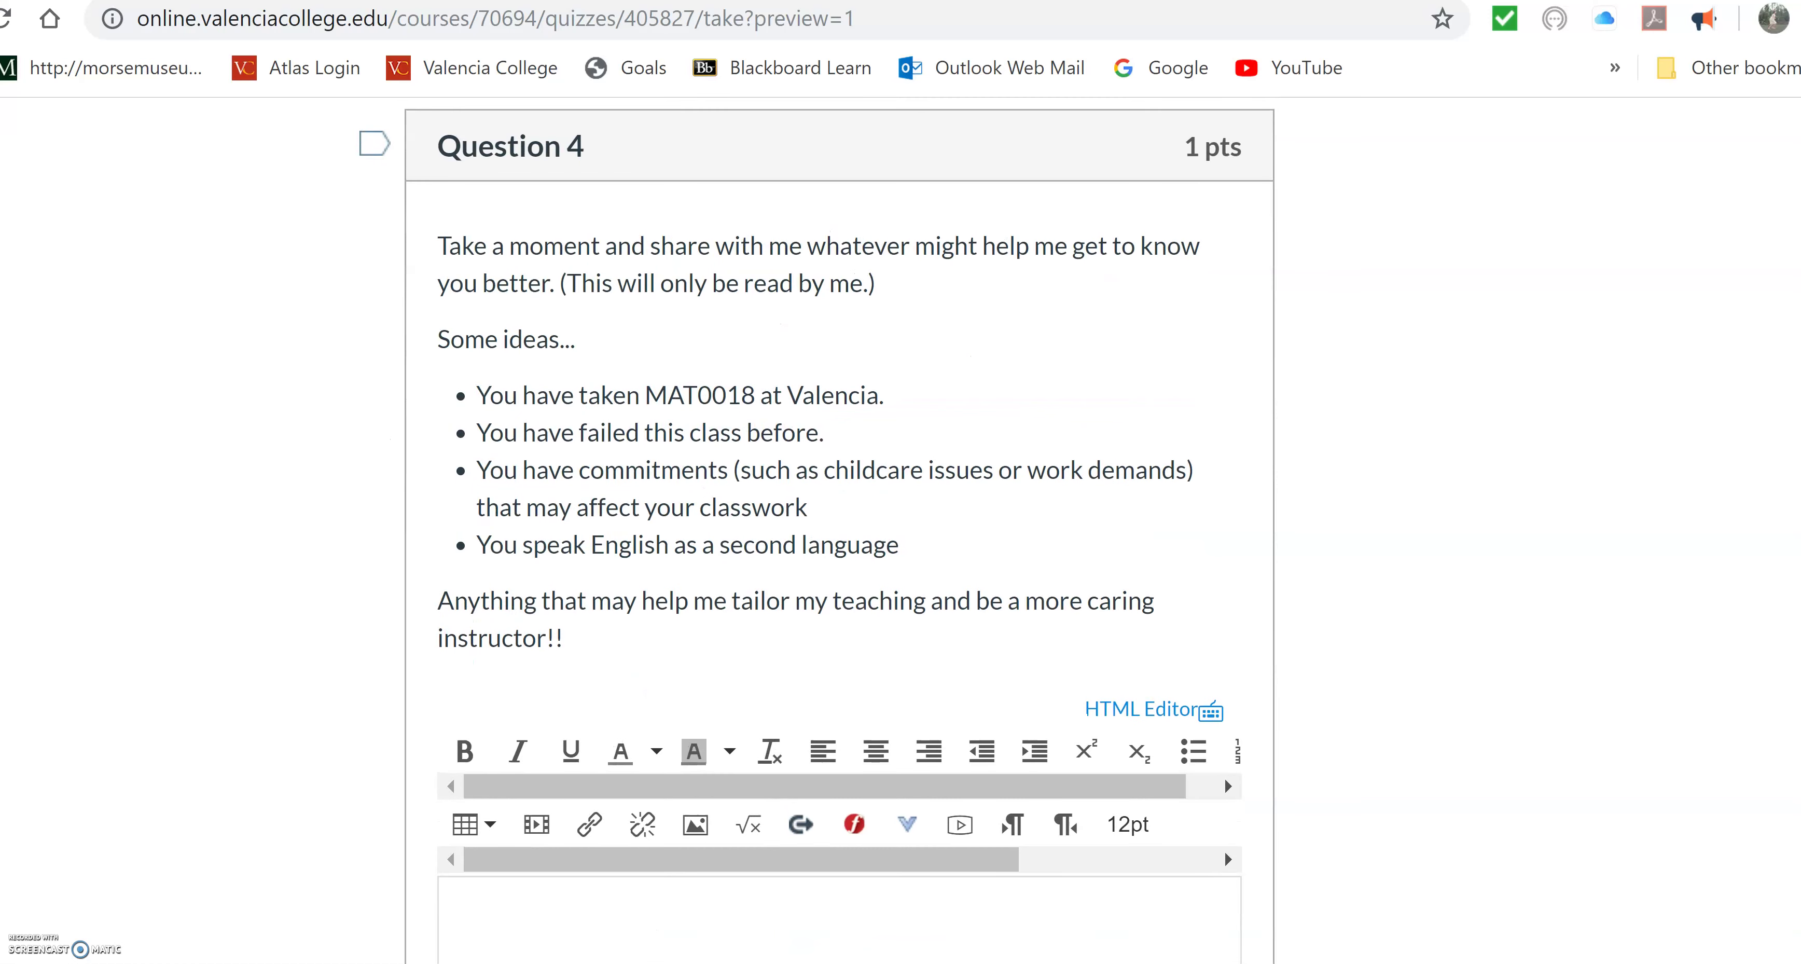
pyautogui.scroll(-4, 839, 489)
pyautogui.scroll(15, 838, 490)
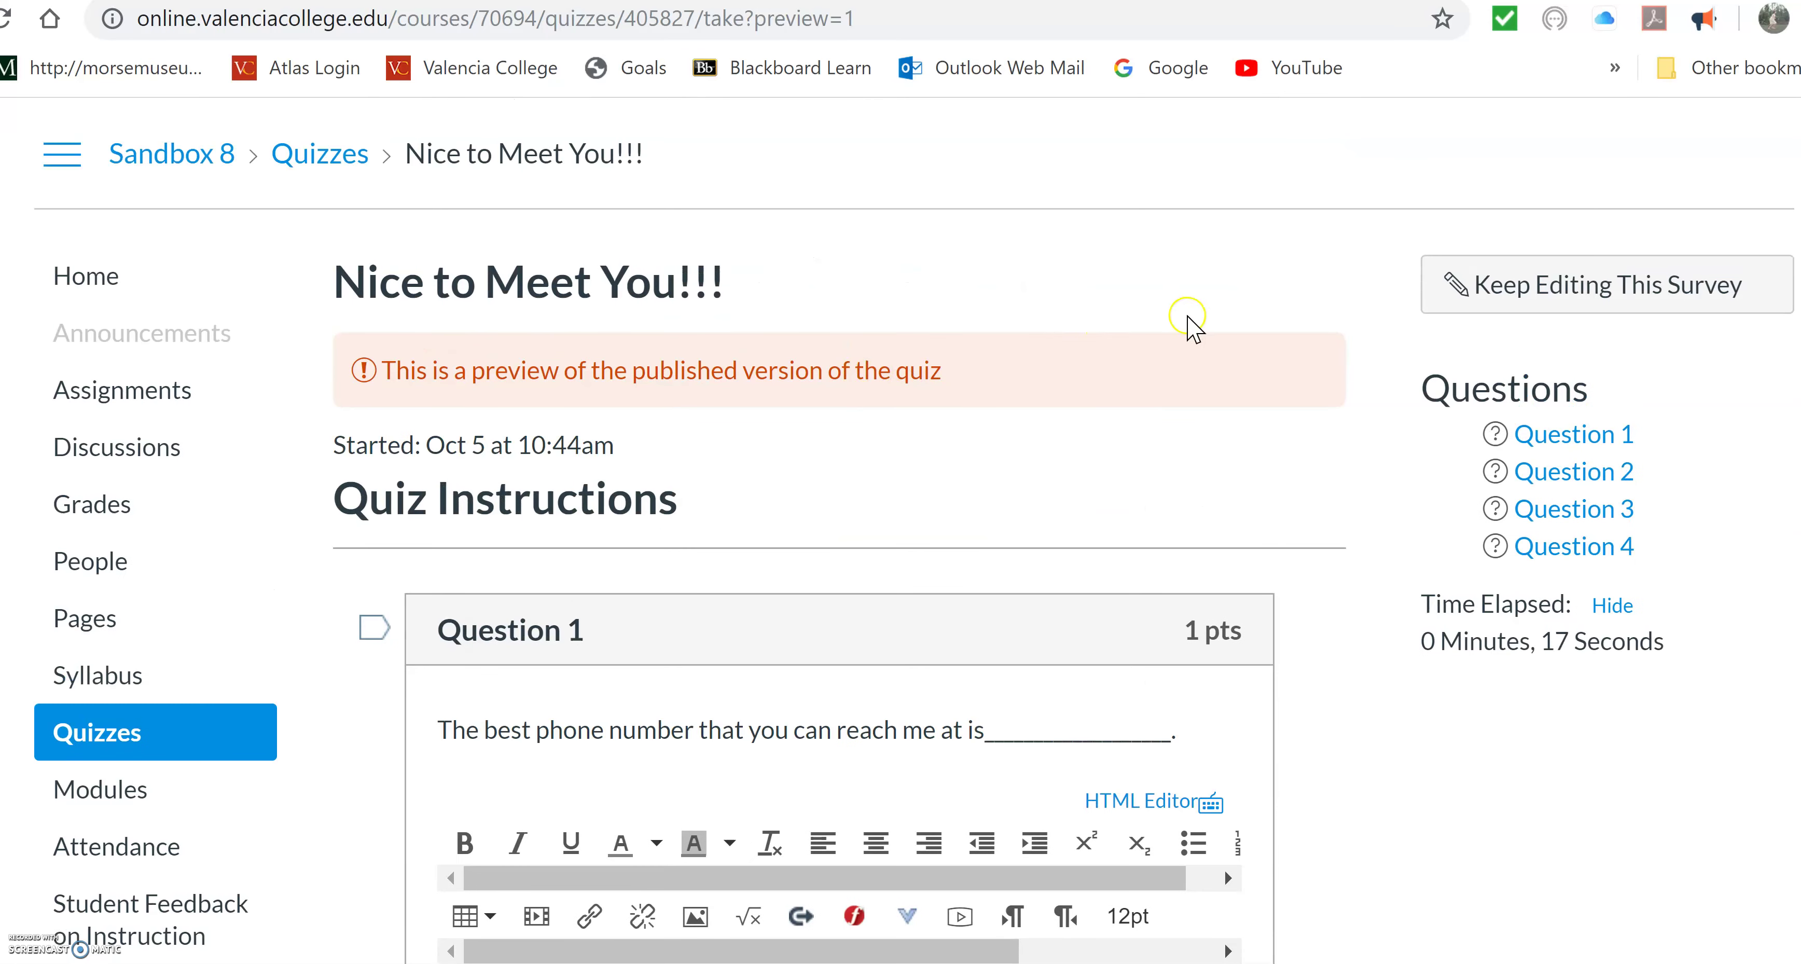
pyautogui.scroll(-1, 908, 531)
pyautogui.scroll(-4, 838, 490)
pyautogui.scroll(5, 839, 490)
pyautogui.hotkey('alt', 'Left')
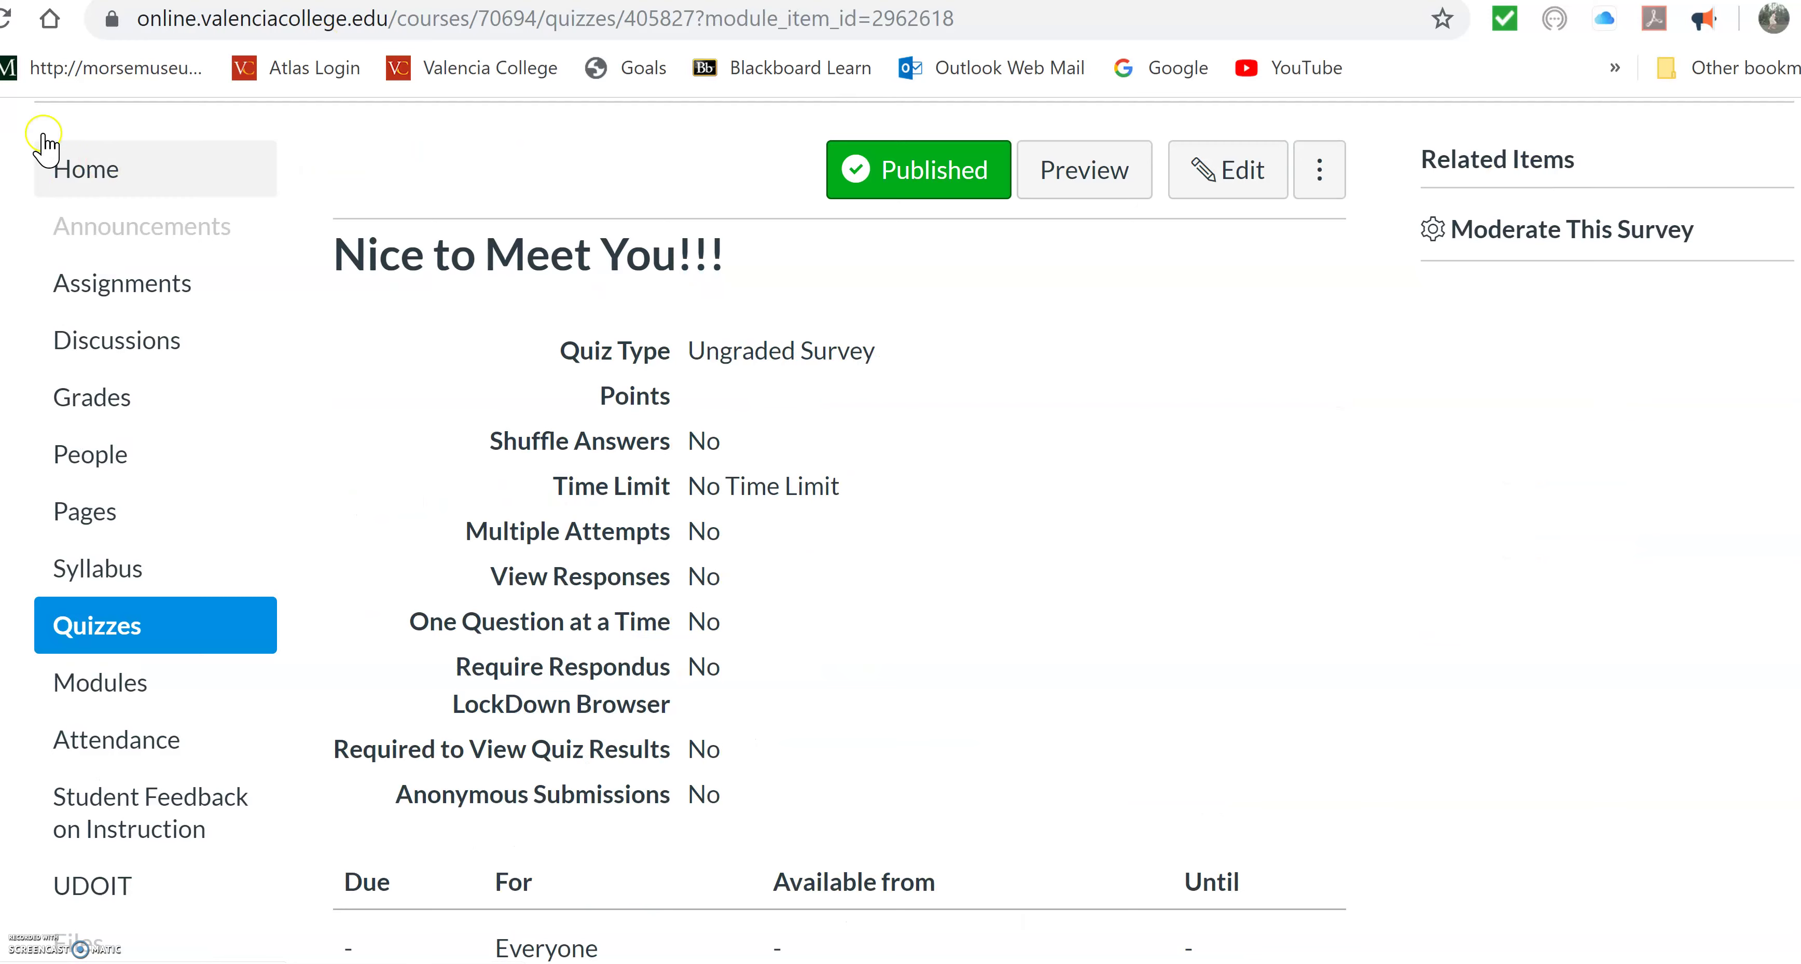
# Go back to the Modules list, review it, and open the Sandbox 8 home page.
pyautogui.hotkey('alt', 'Left')
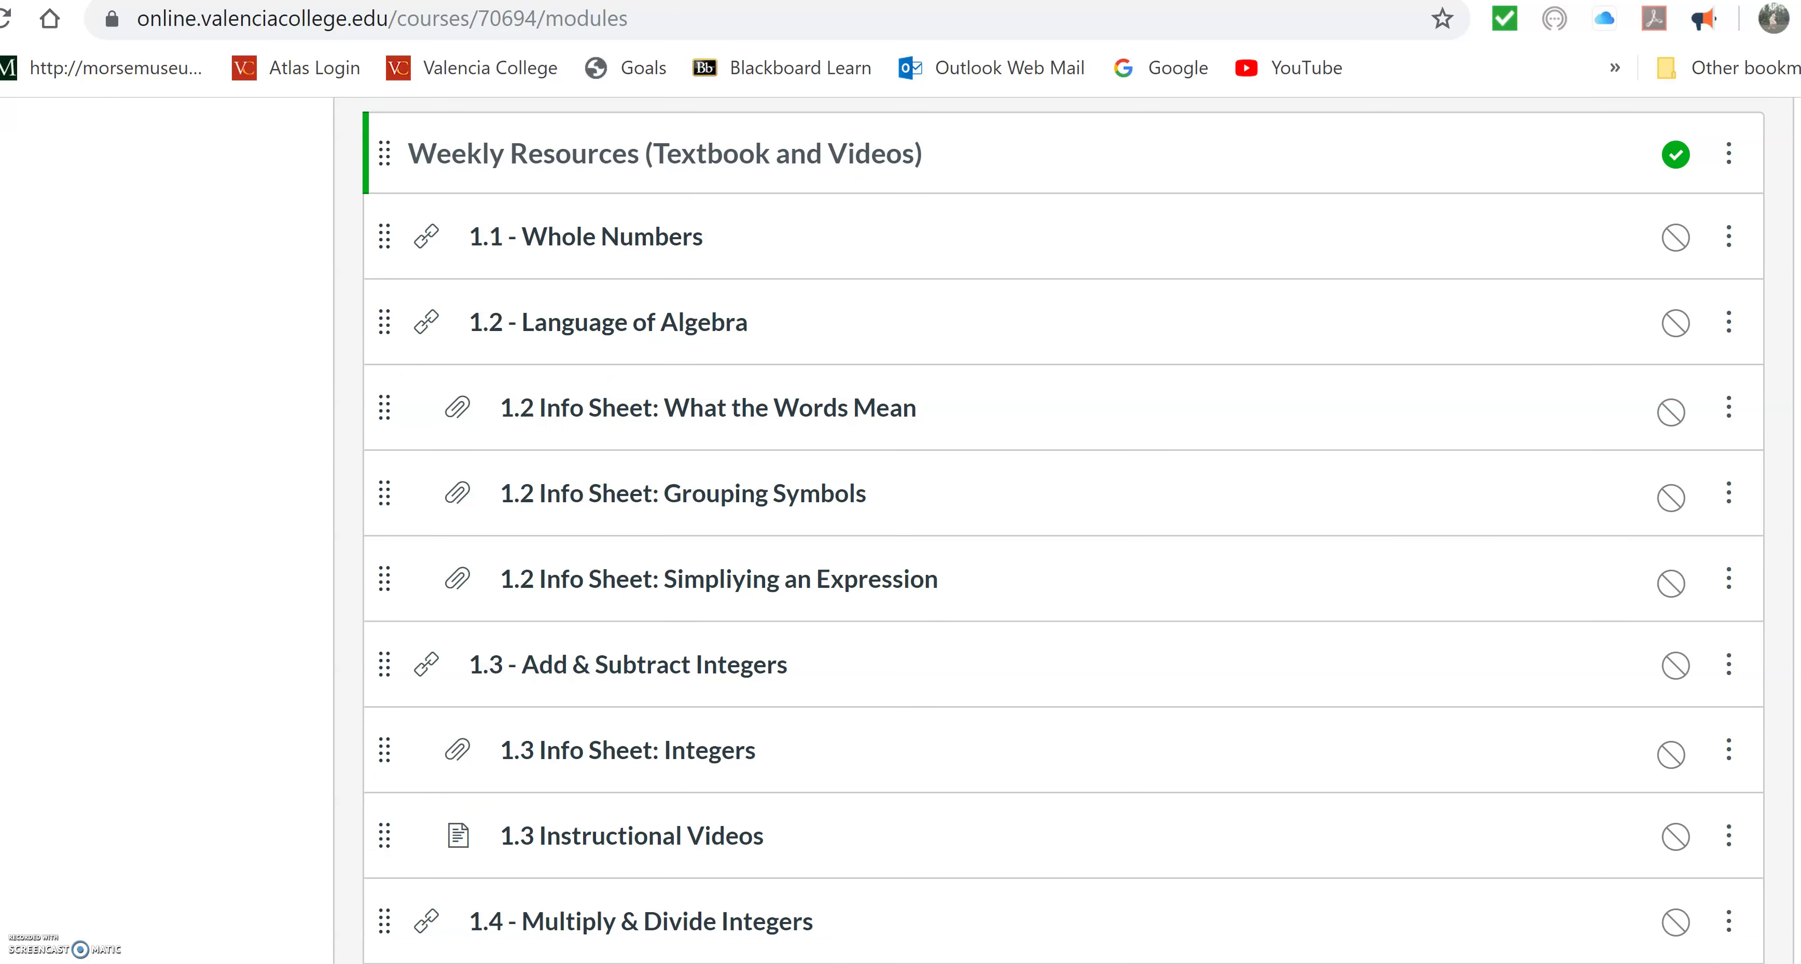
pyautogui.scroll(10, 1062, 576)
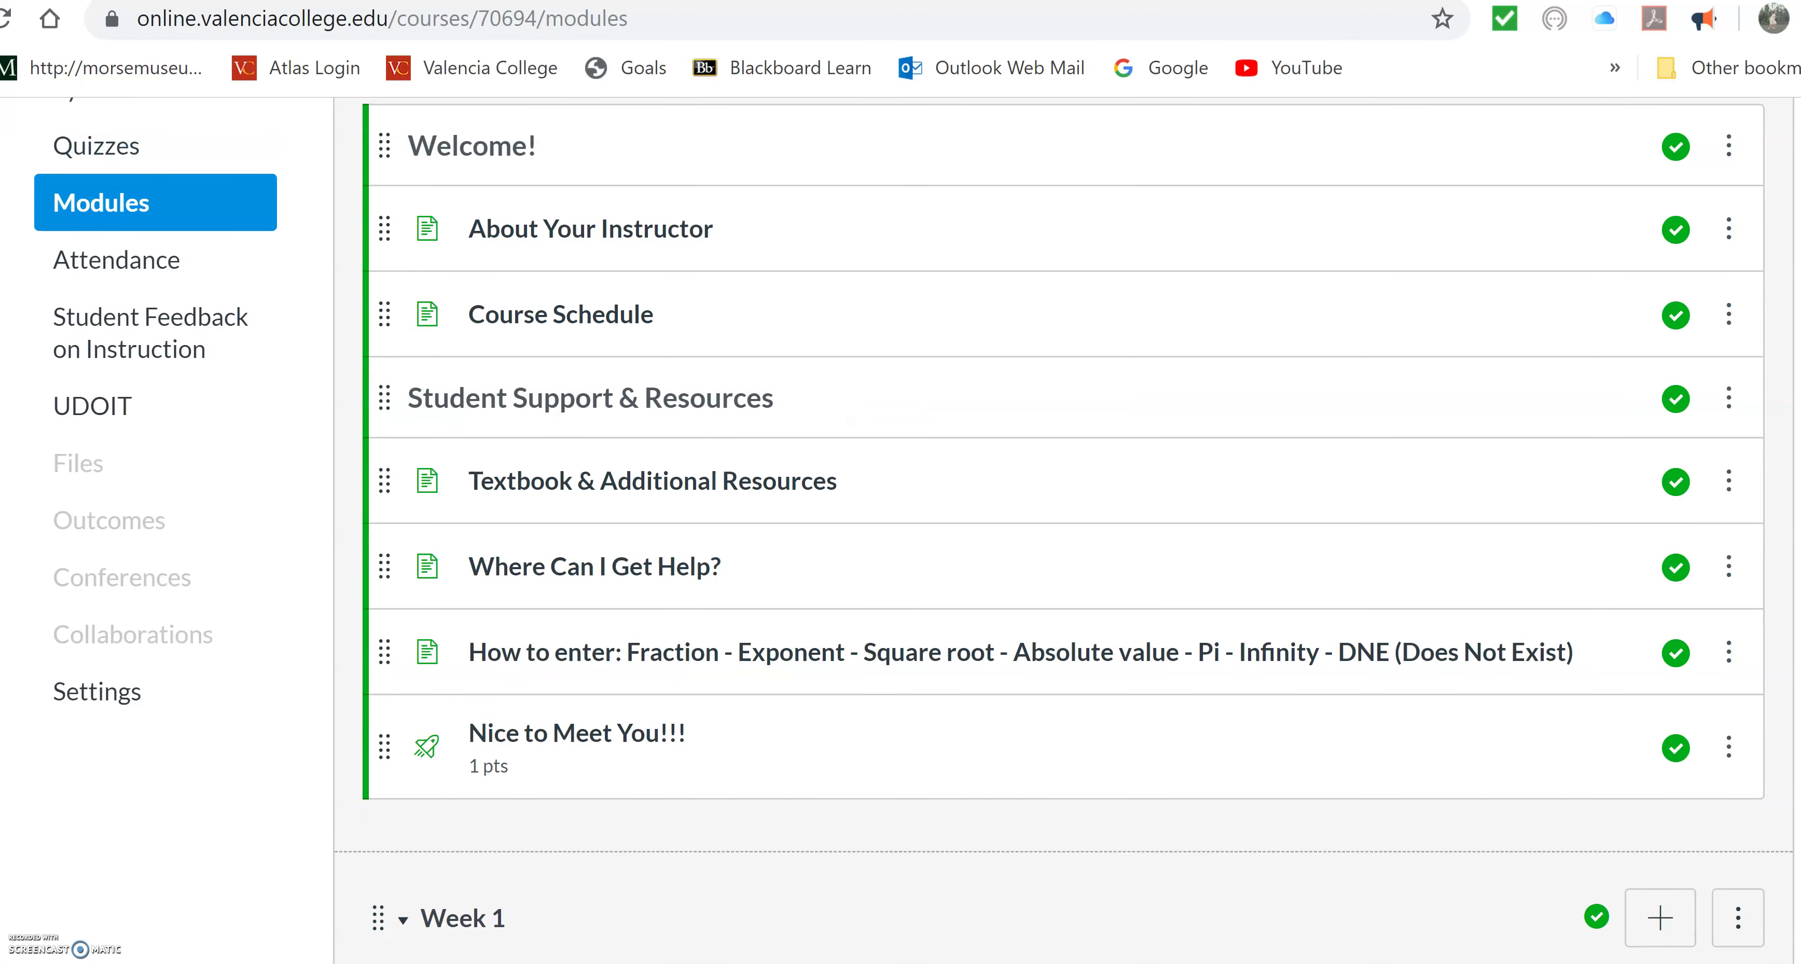
pyautogui.scroll(-9, 1062, 530)
pyautogui.scroll(3, 1061, 530)
pyautogui.scroll(-4, 1061, 530)
pyautogui.scroll(3, 1062, 530)
pyautogui.scroll(-1, 1062, 529)
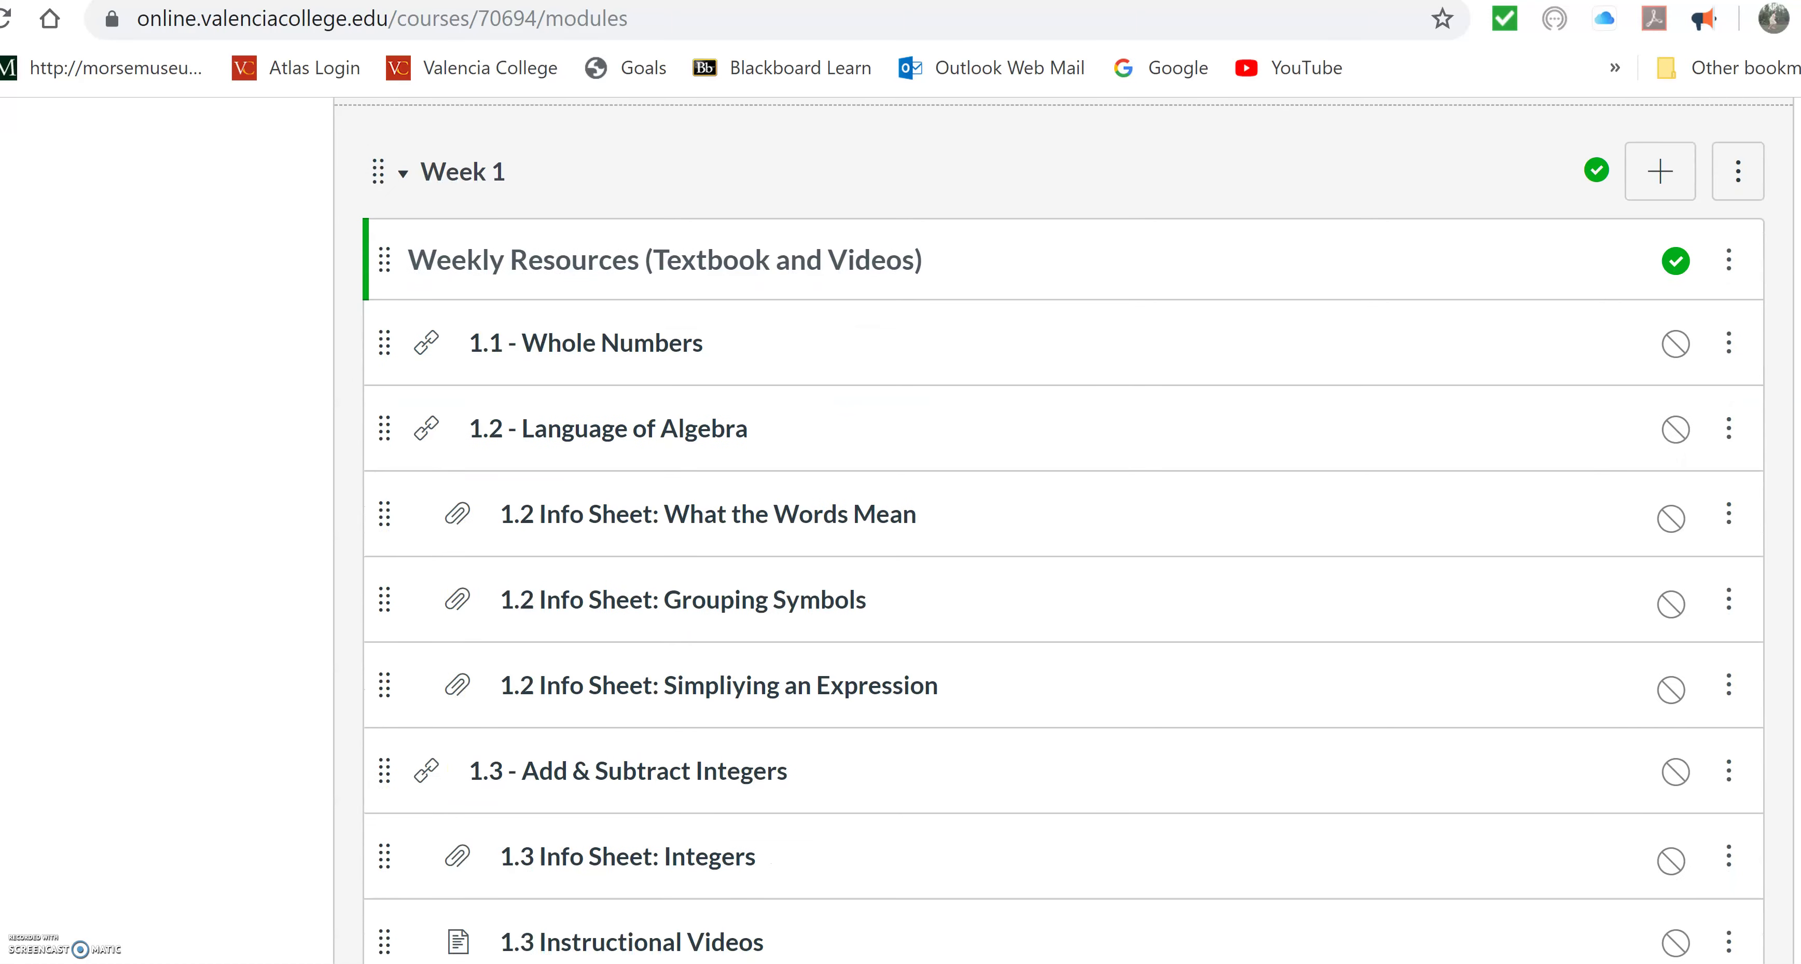
pyautogui.scroll(10, 1061, 529)
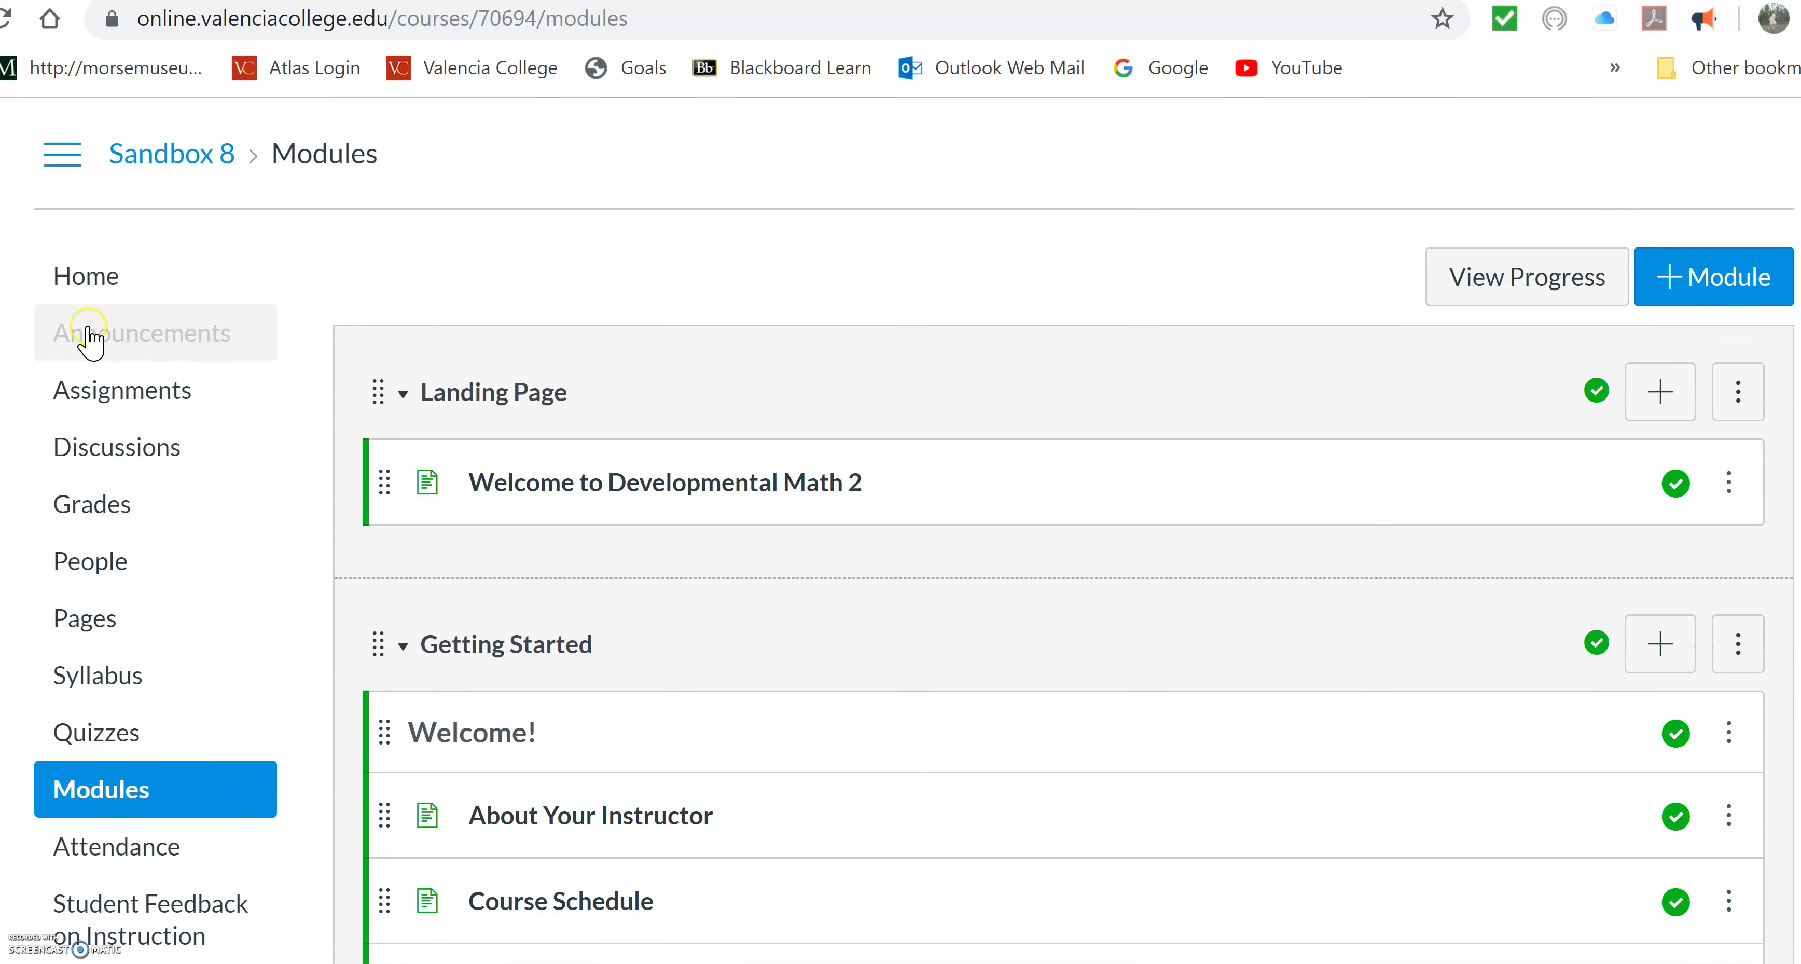
pyautogui.click(100, 292)
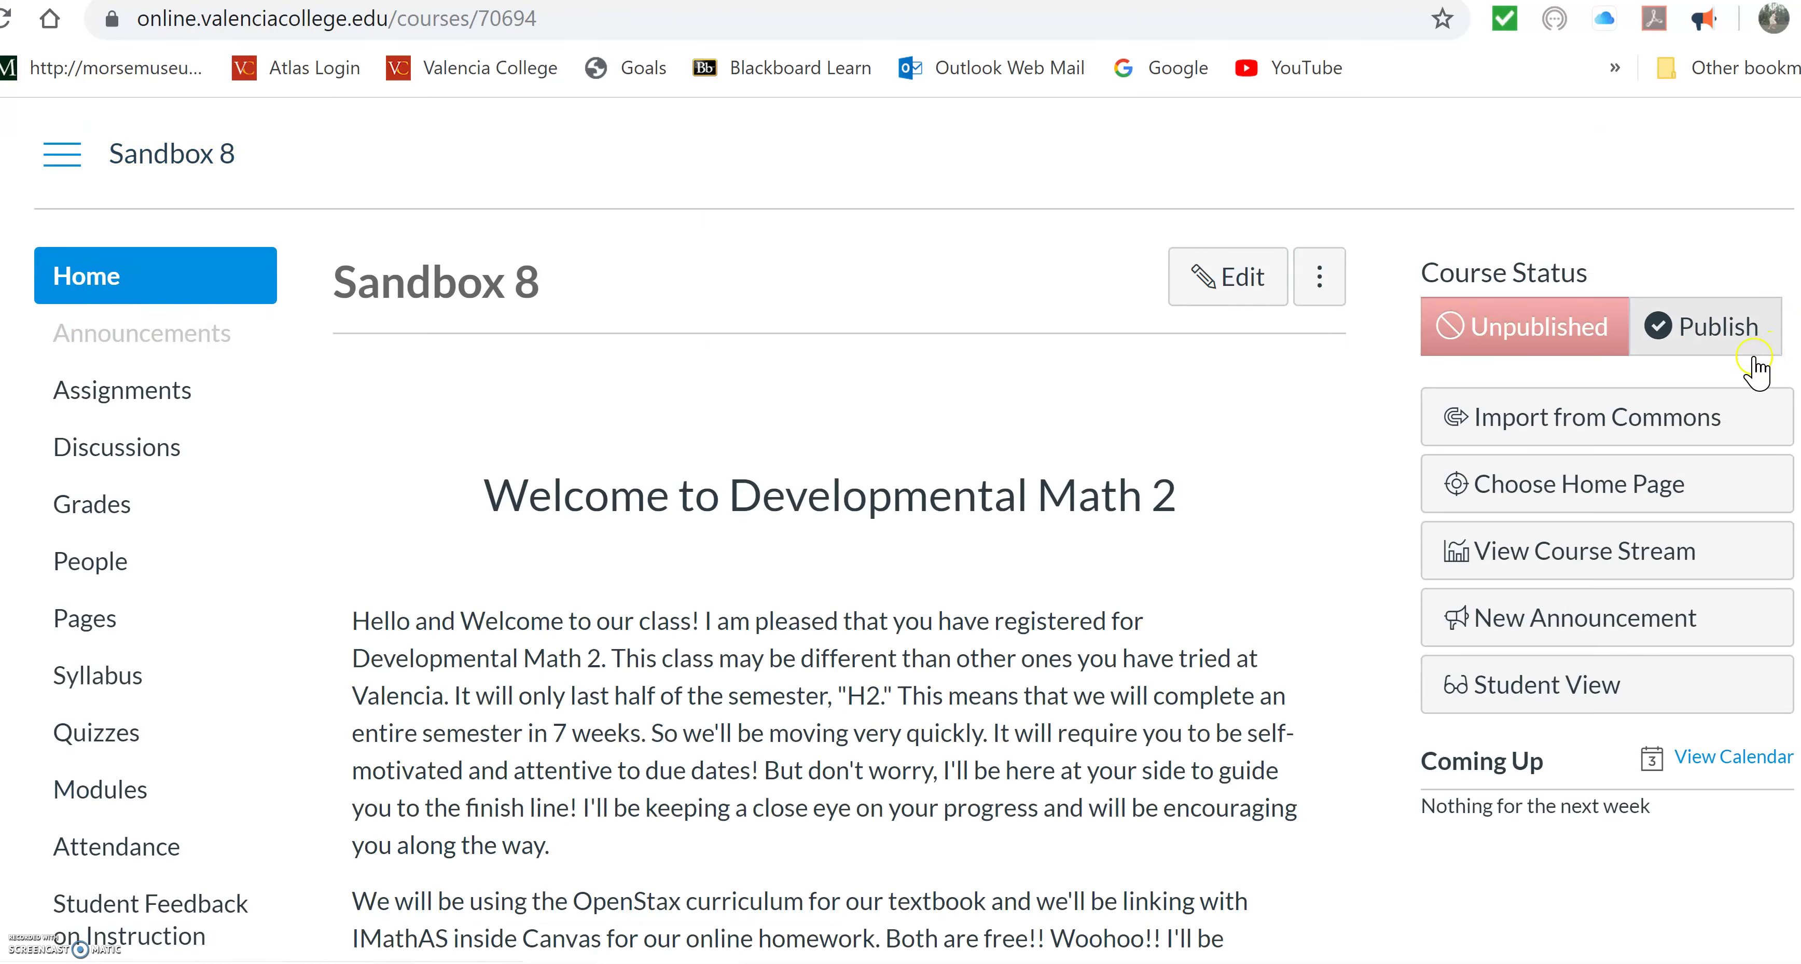
# Enter Student View and open the course Modules as a learner.
pyautogui.click(1510, 684)
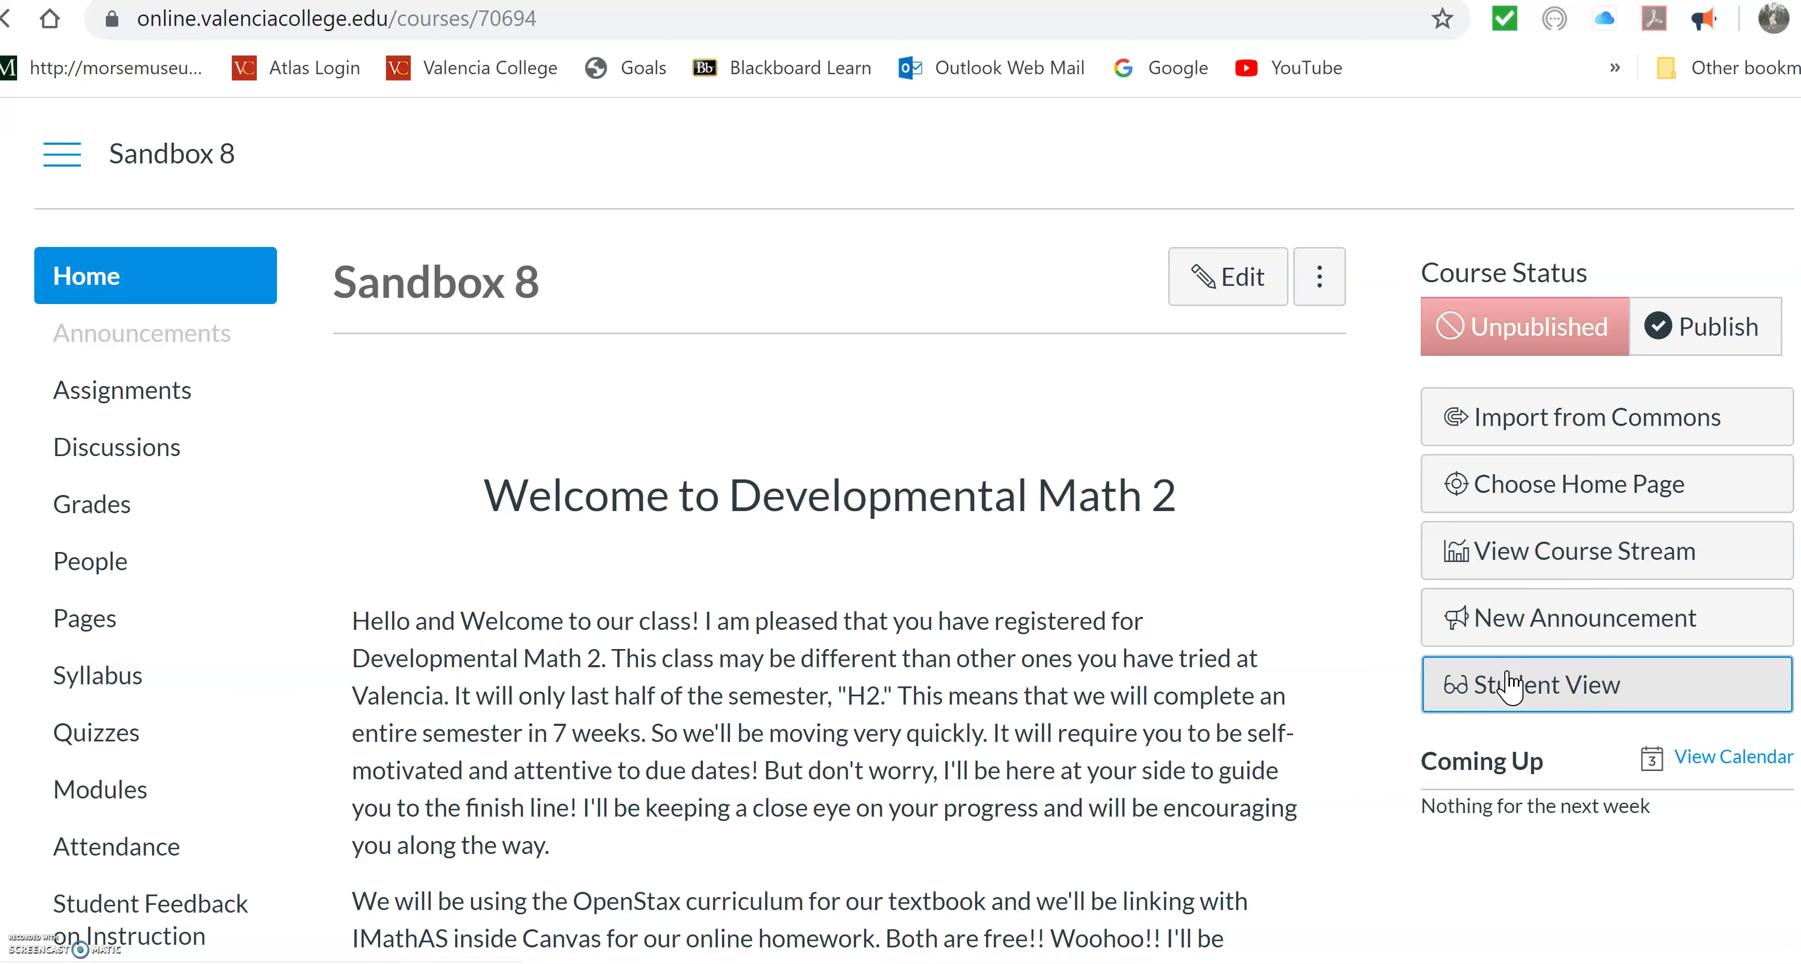
pyautogui.click(1673, 381)
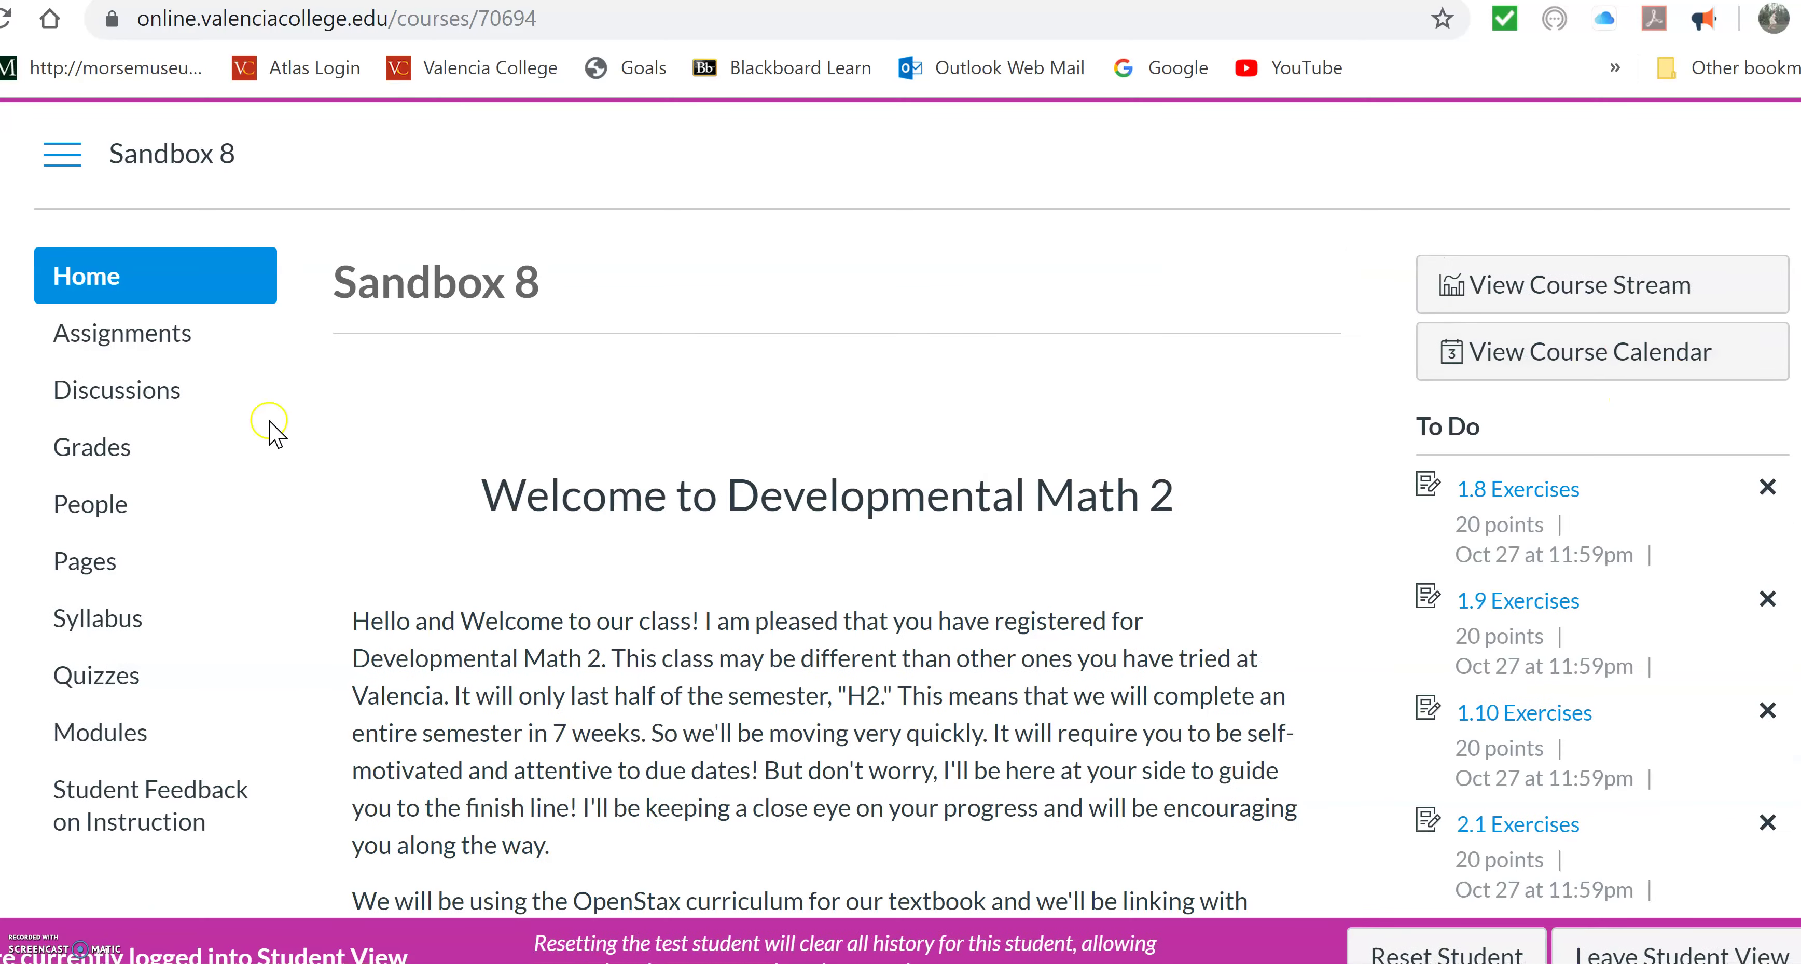
pyautogui.scroll(-7, 900, 510)
pyautogui.scroll(-4, 1087, 724)
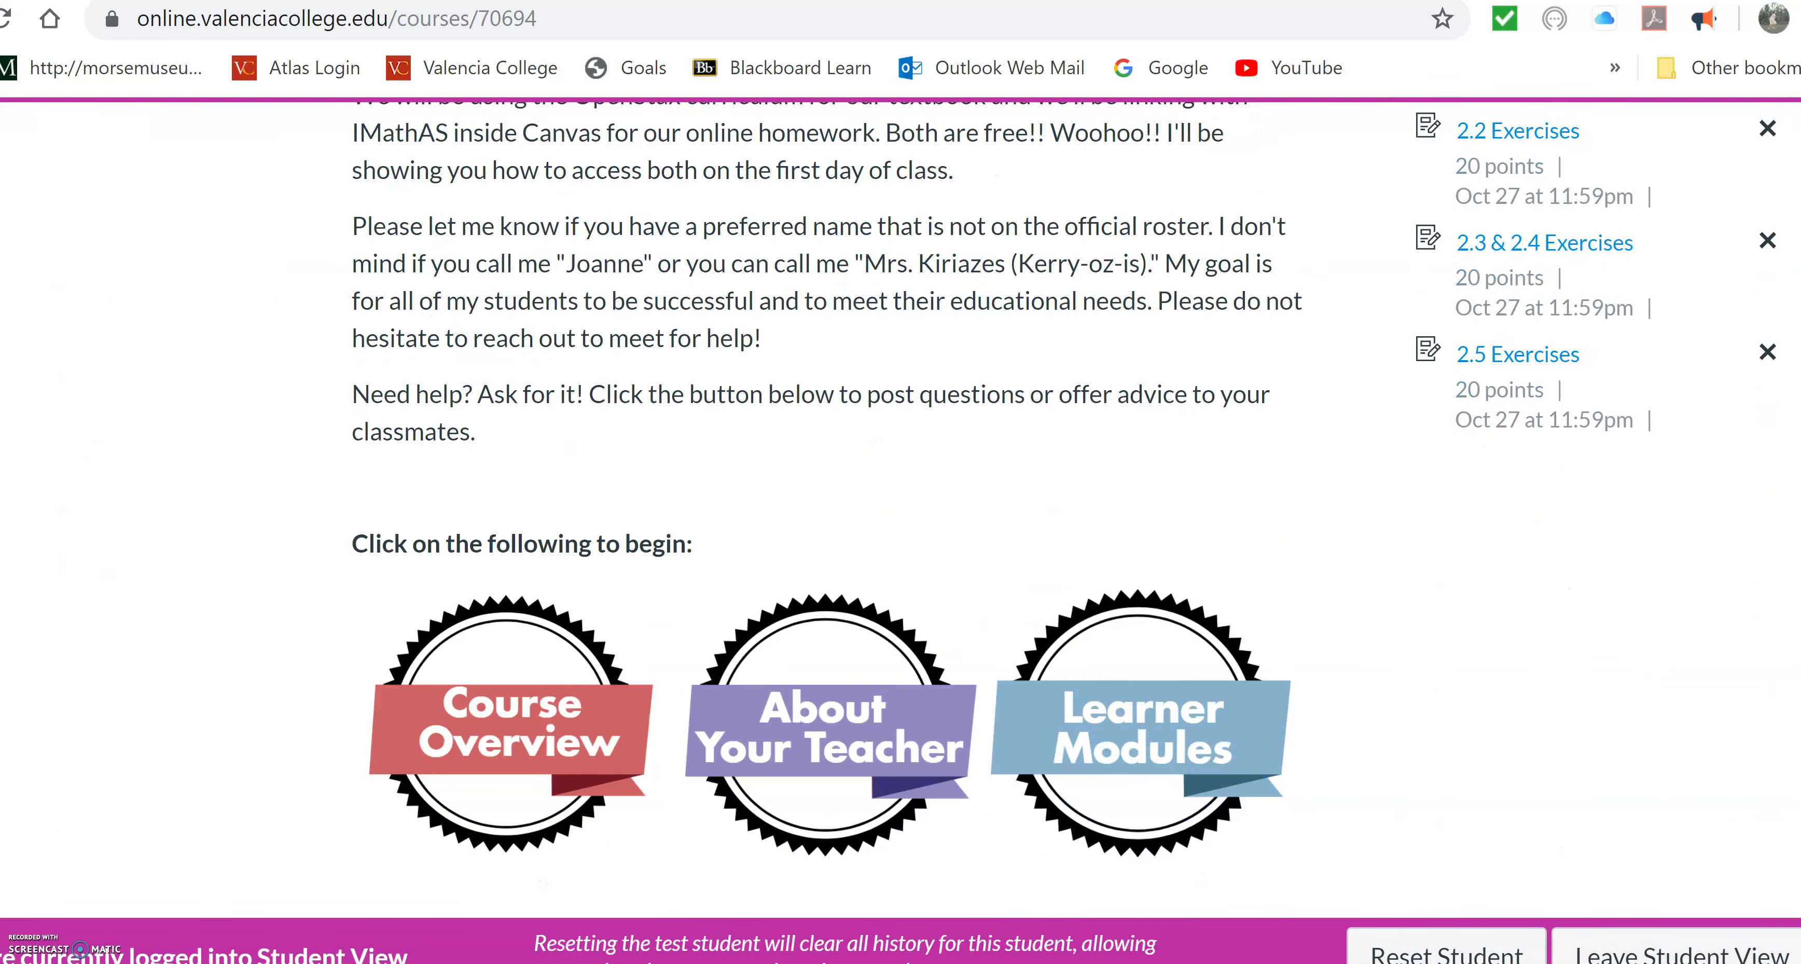
pyautogui.click(1089, 728)
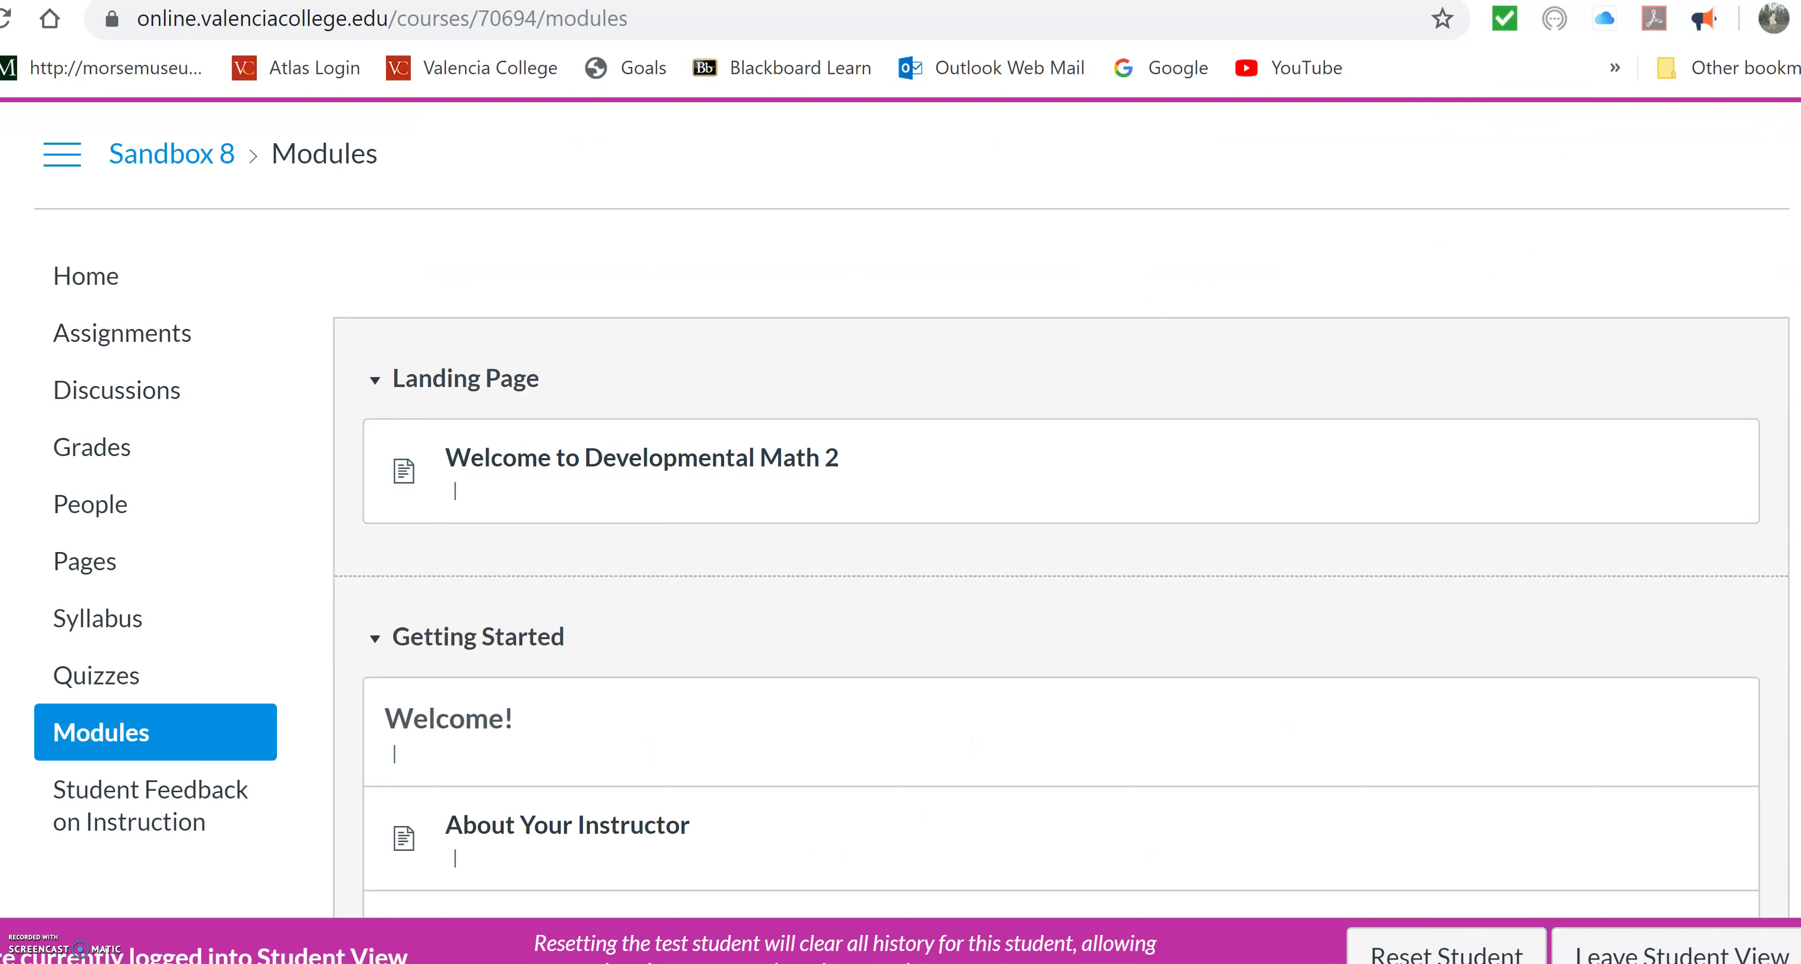
# Review the Week 1 items, including 1.8 Instructional Videos, then leave Student View.
pyautogui.scroll(-10, 909, 490)
pyautogui.scroll(-2, 909, 490)
pyautogui.scroll(2, 909, 490)
pyautogui.scroll(-1, 909, 490)
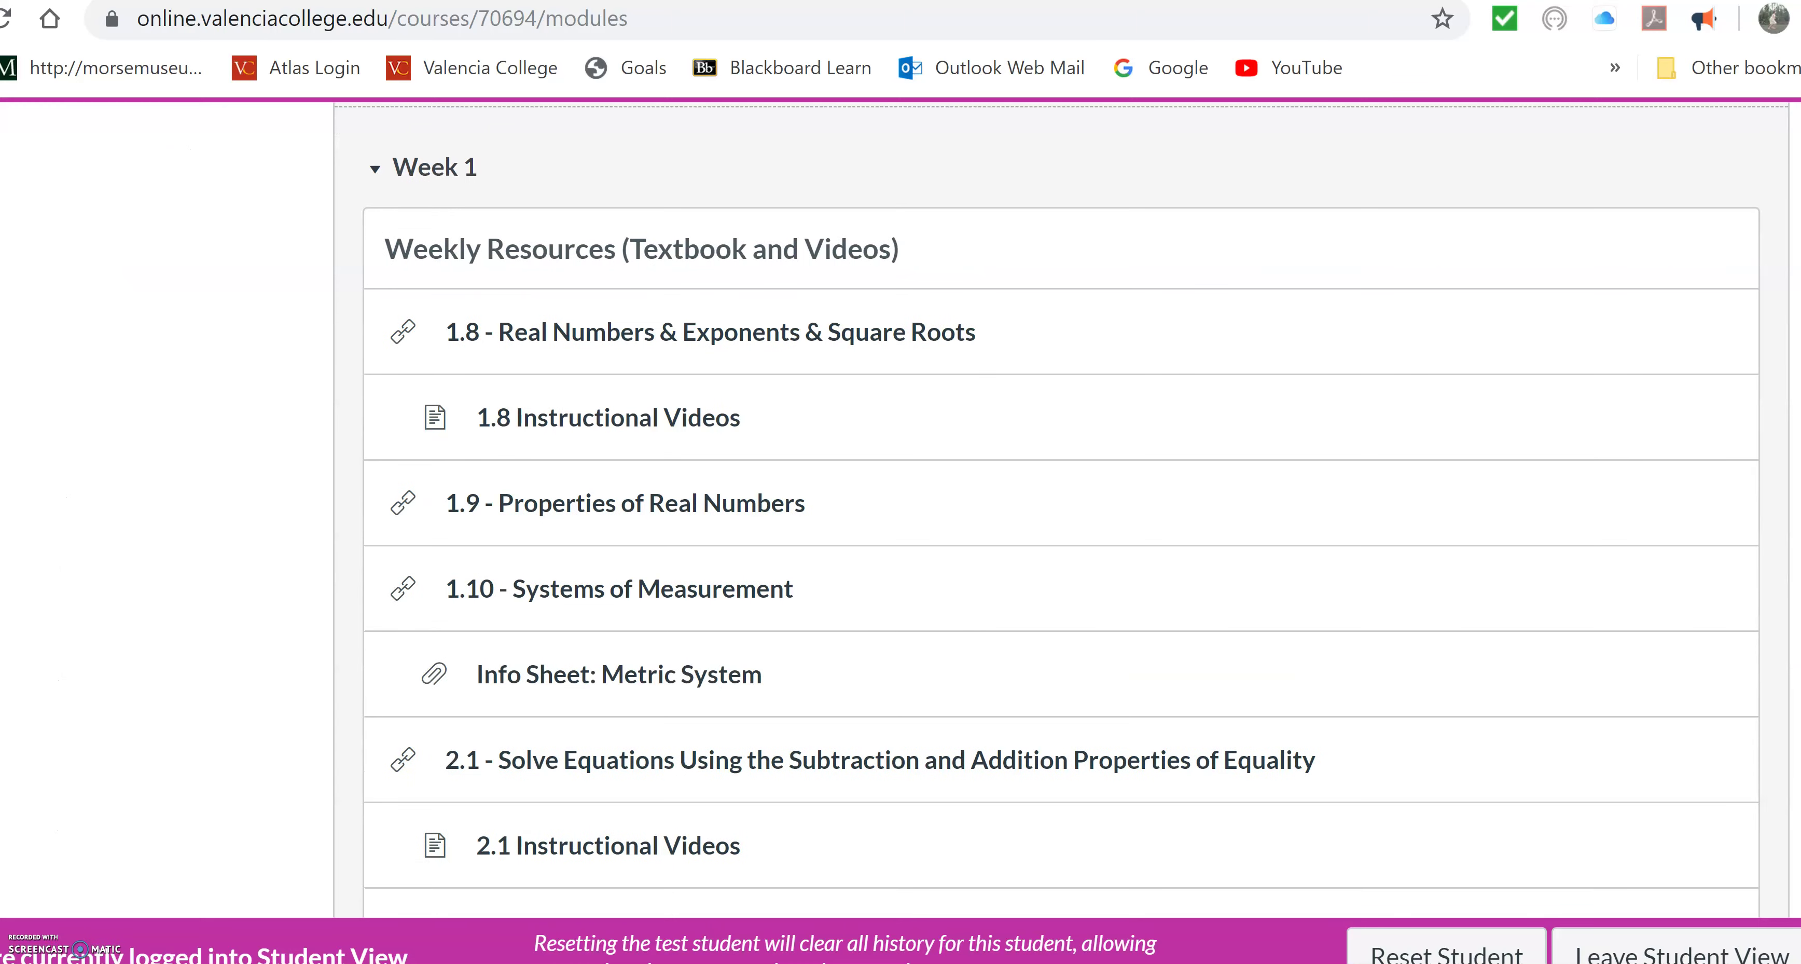
pyautogui.scroll(-8, 908, 490)
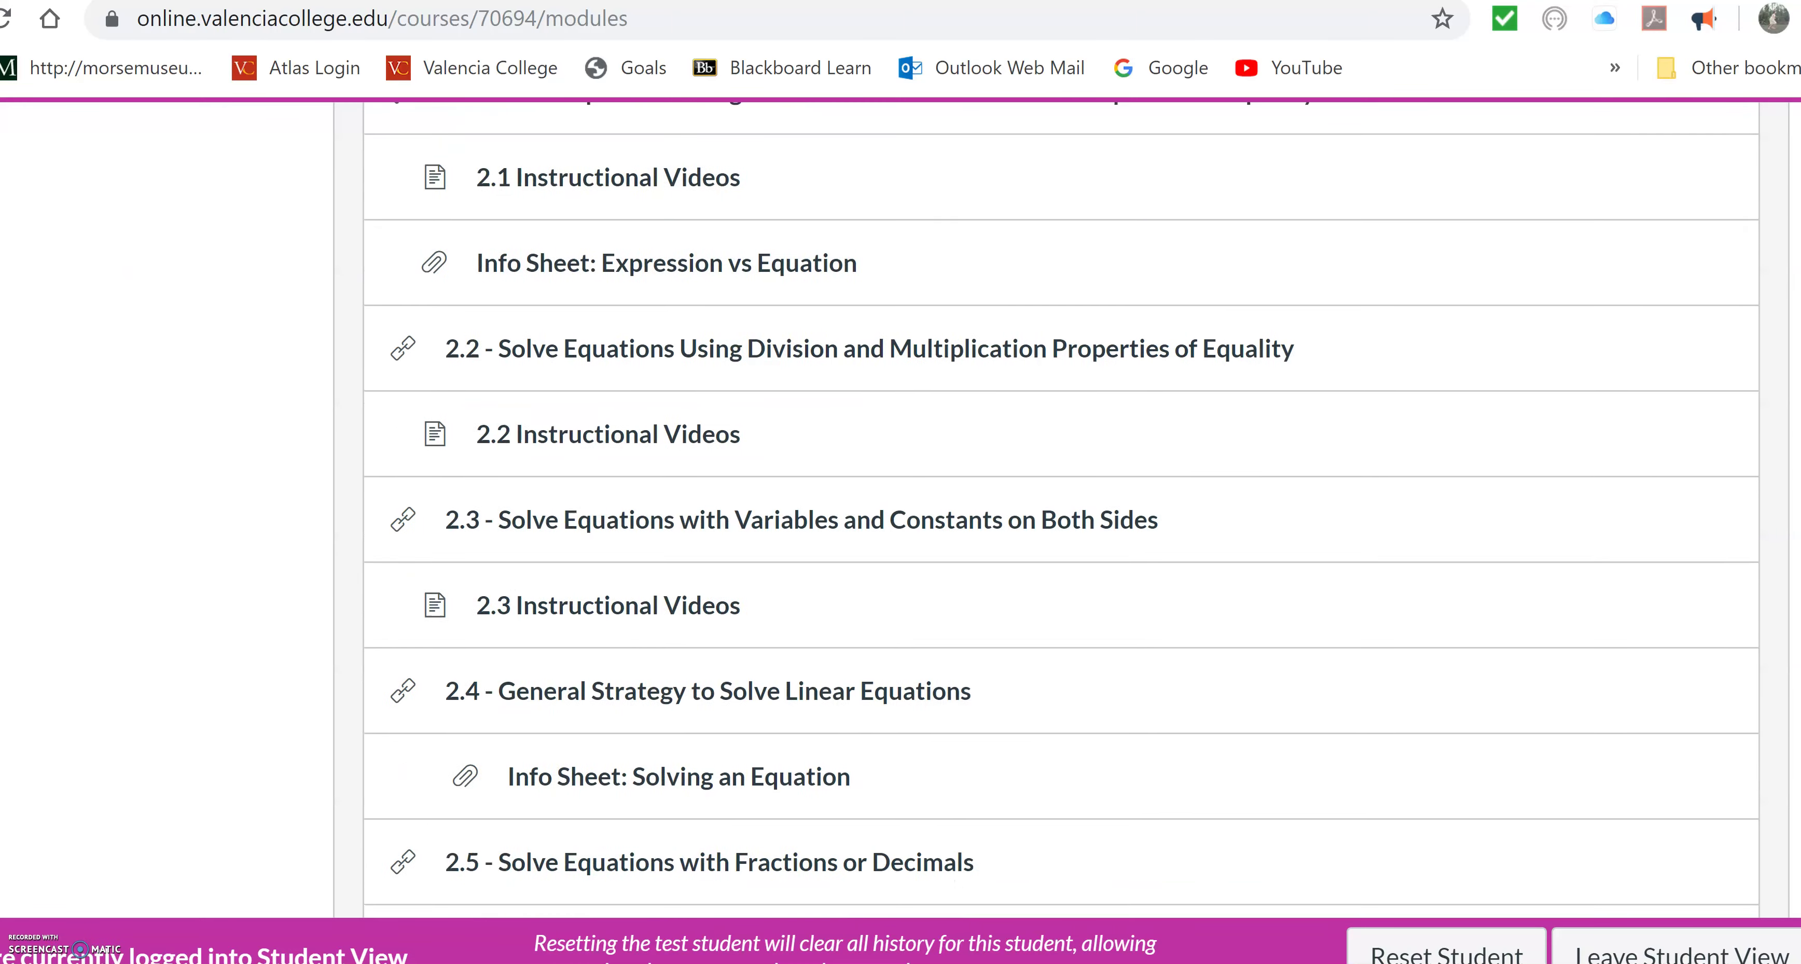
pyautogui.scroll(-10, 909, 490)
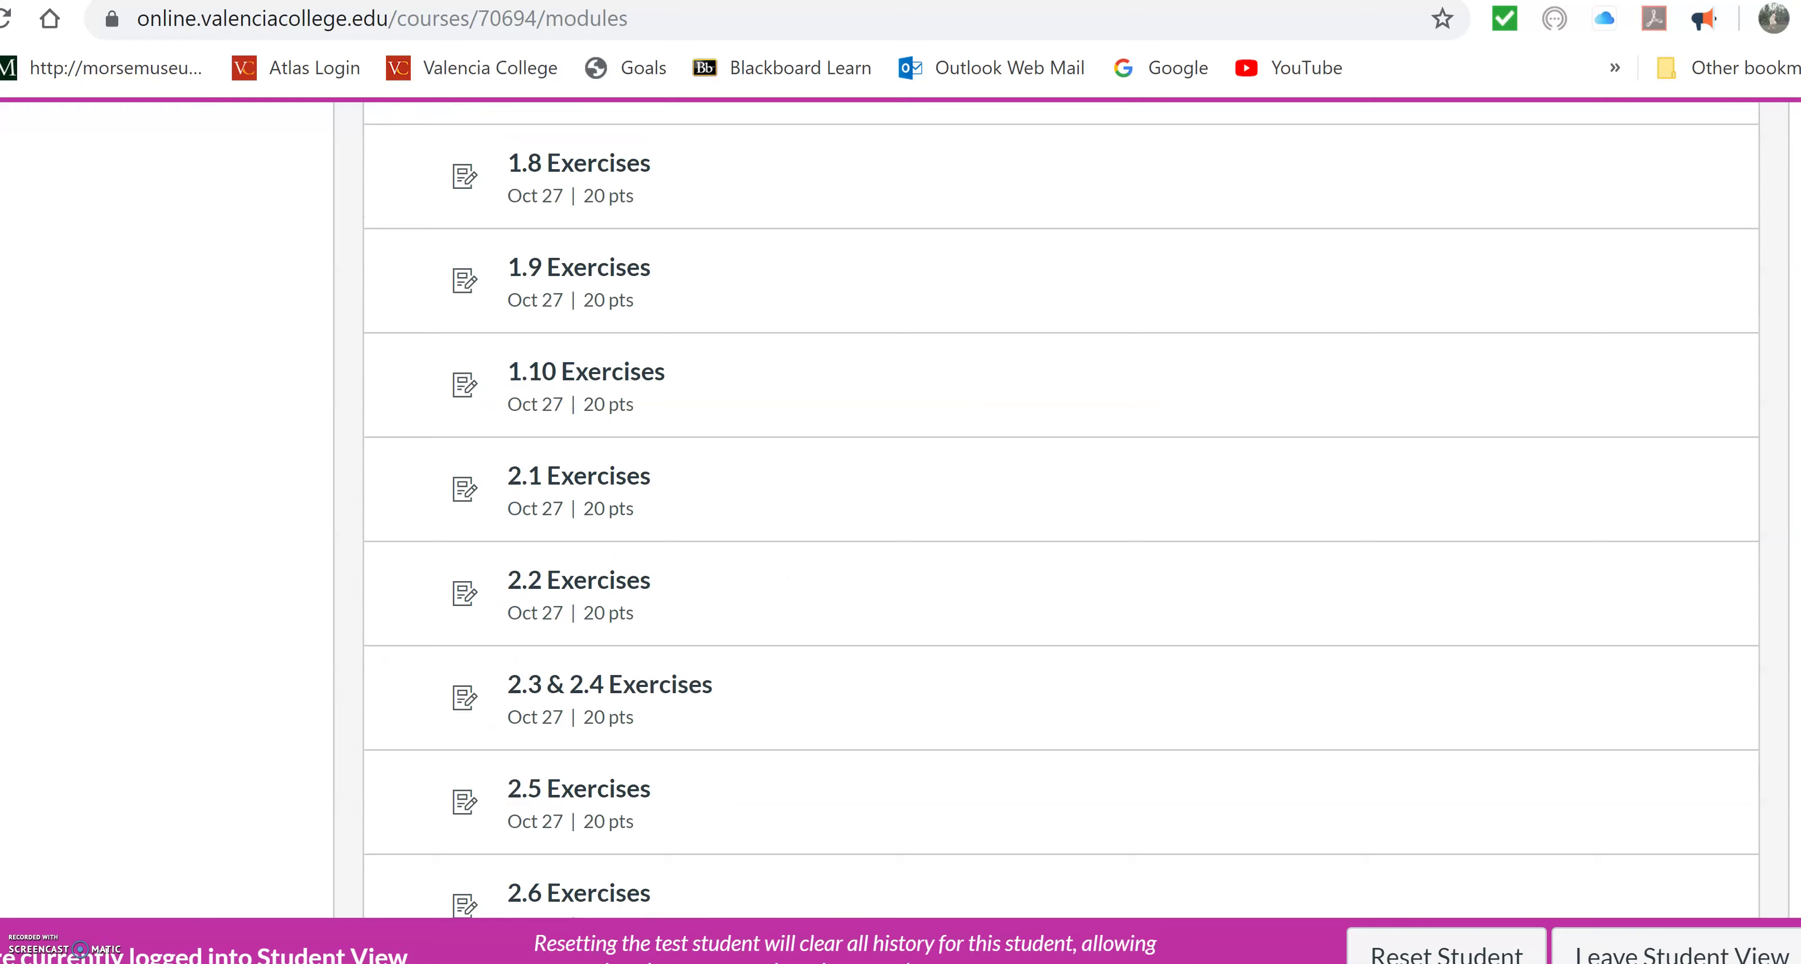
pyautogui.scroll(-4, 908, 490)
pyautogui.scroll(18, 909, 489)
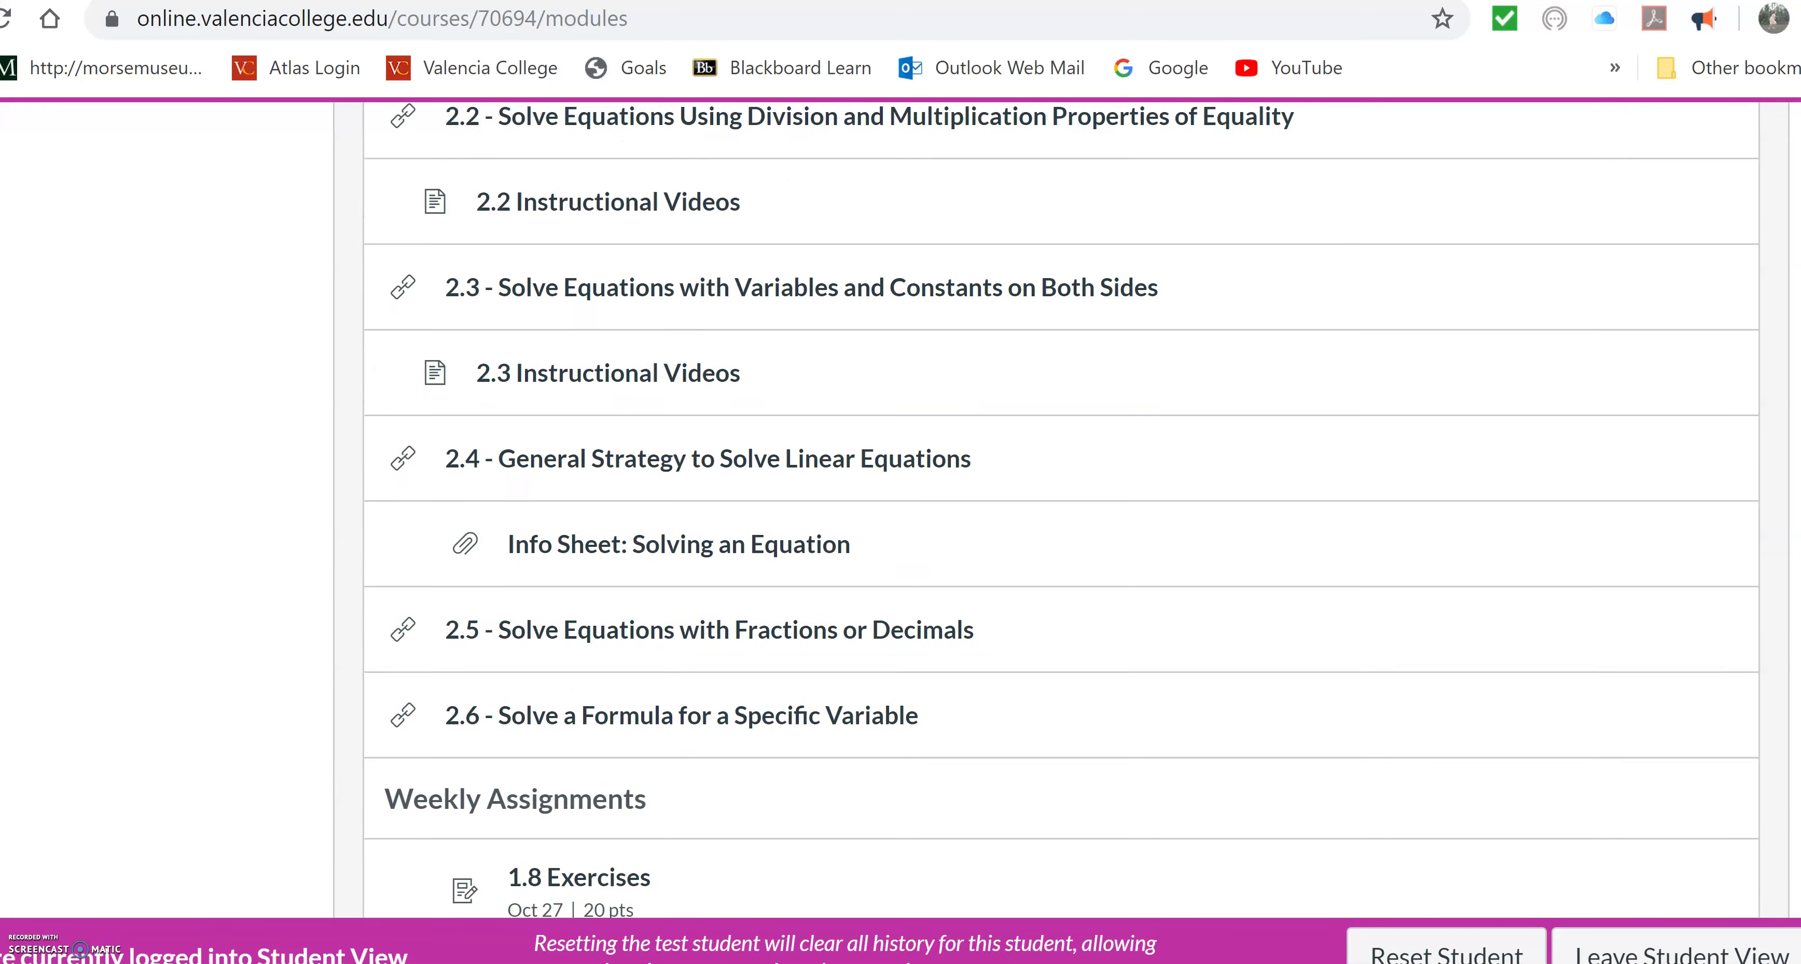
pyautogui.scroll(4, 909, 490)
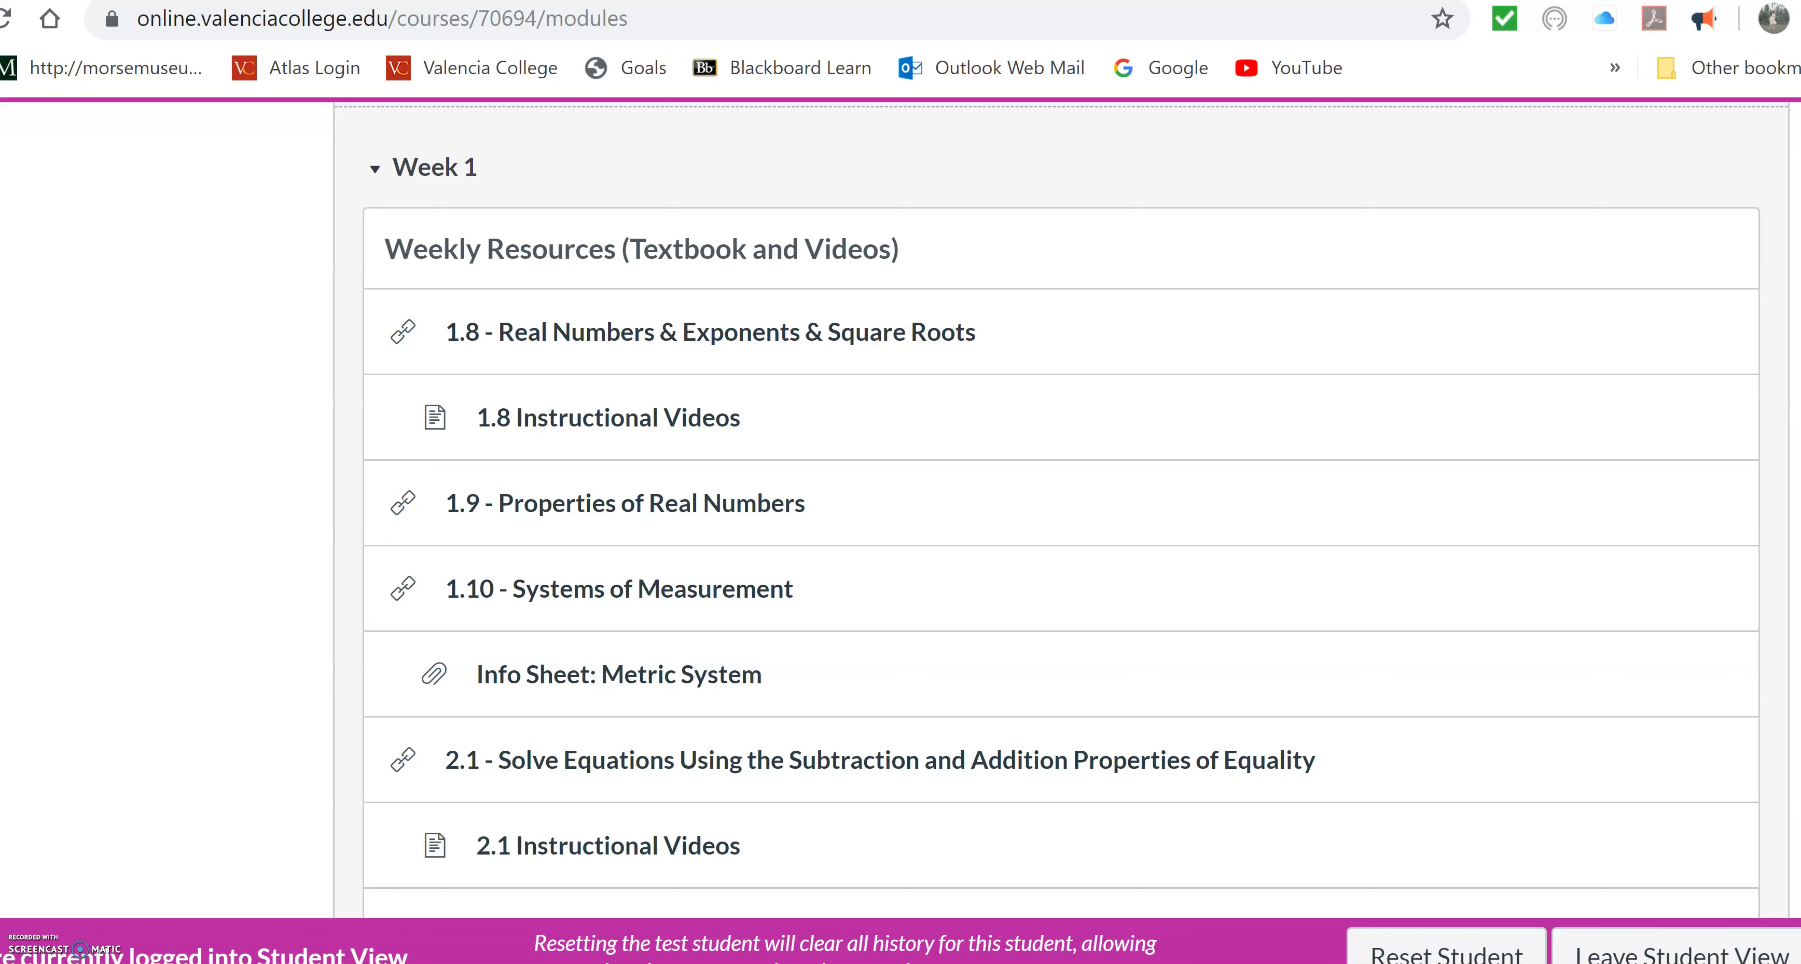
pyautogui.scroll(-1, 1062, 521)
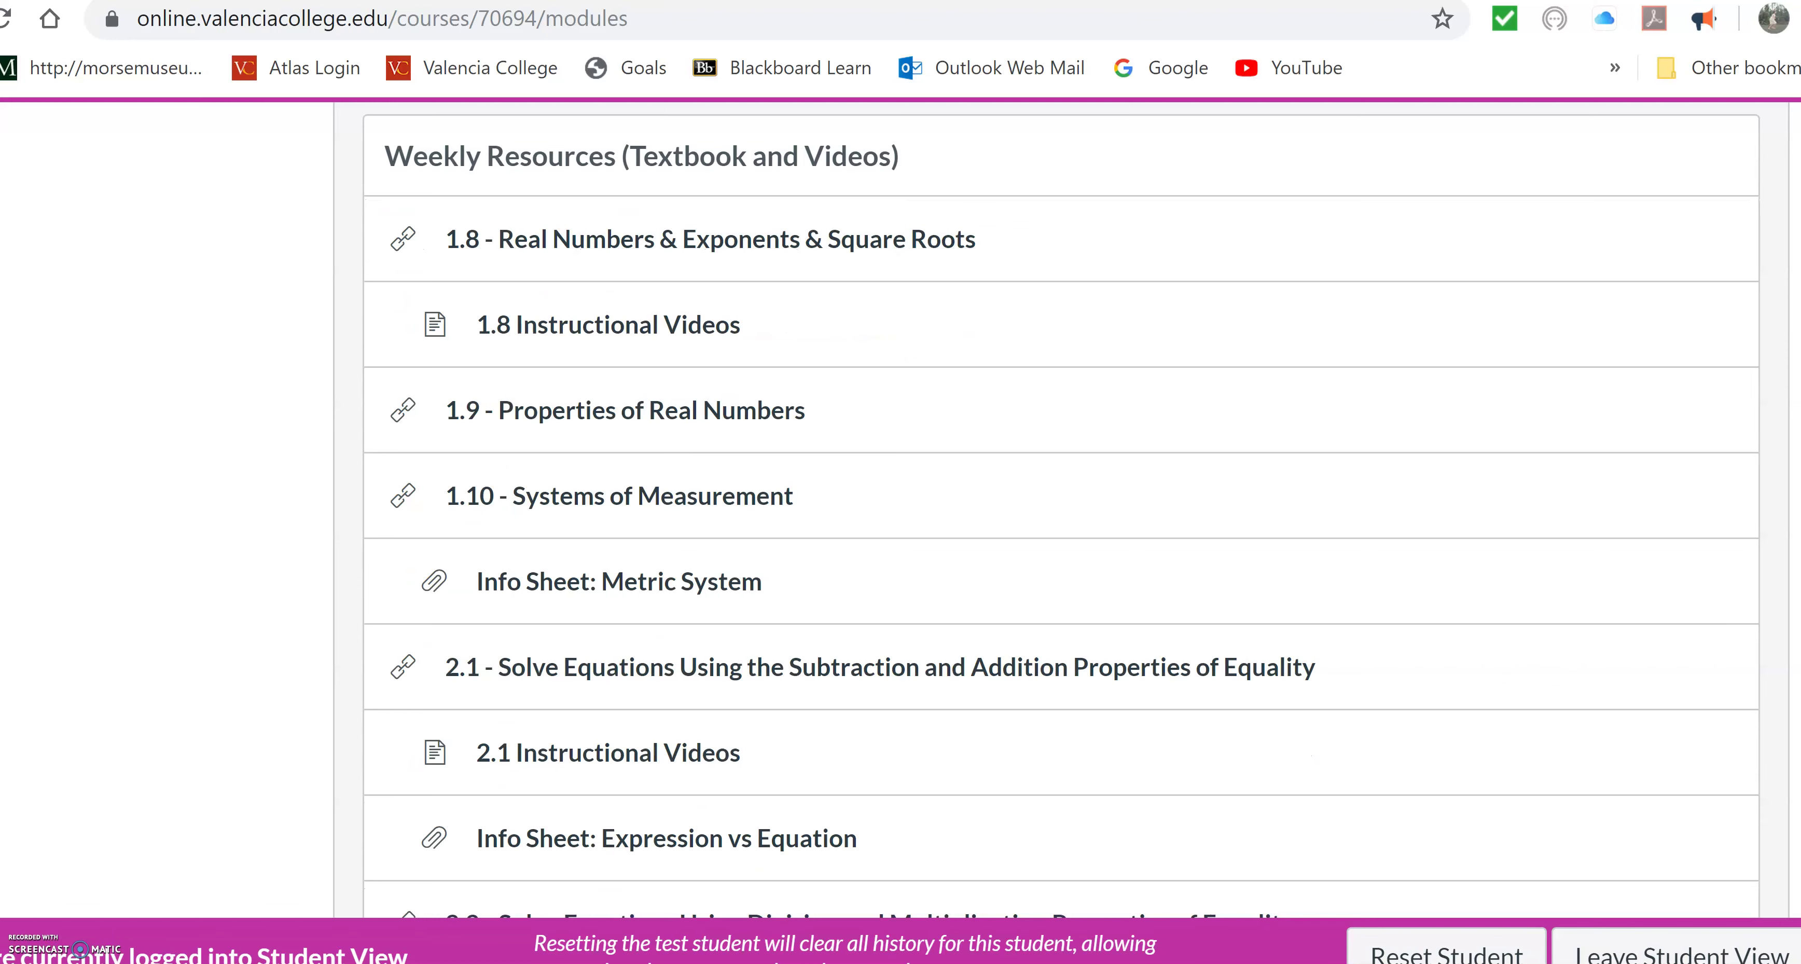
pyautogui.scroll(1, 1062, 522)
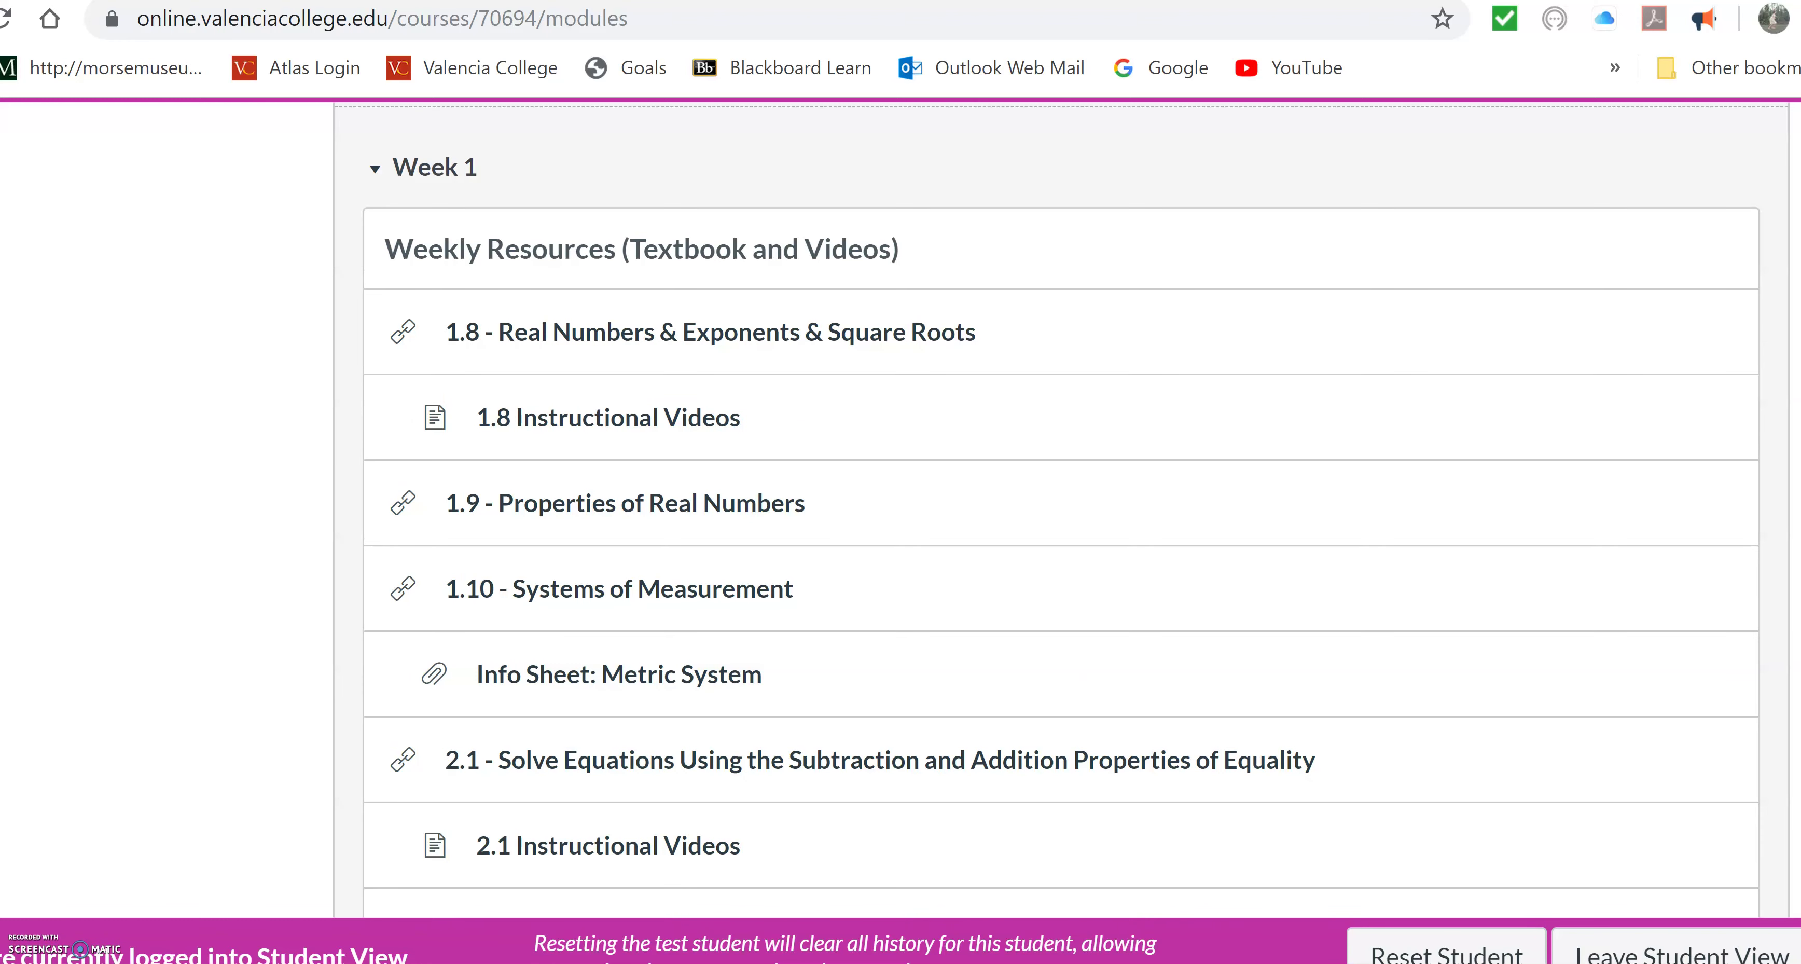
pyautogui.scroll(-1, 1062, 522)
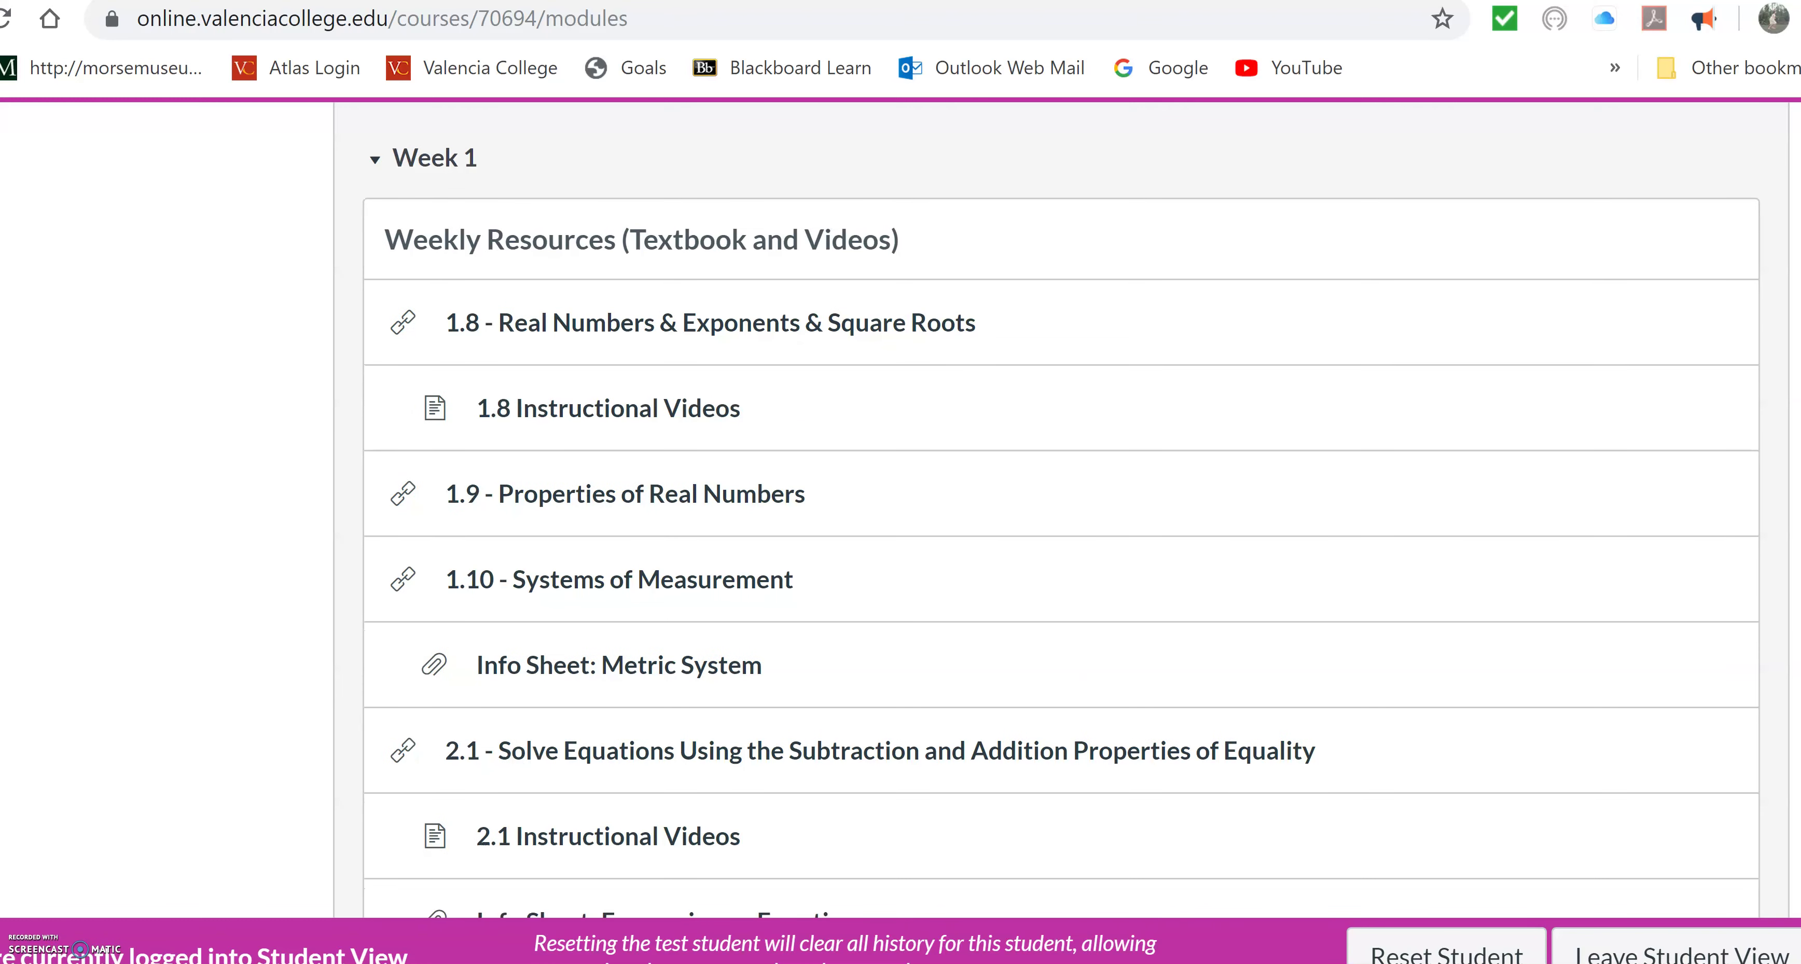
pyautogui.scroll(-1, 1062, 521)
pyautogui.scroll(1, 1062, 521)
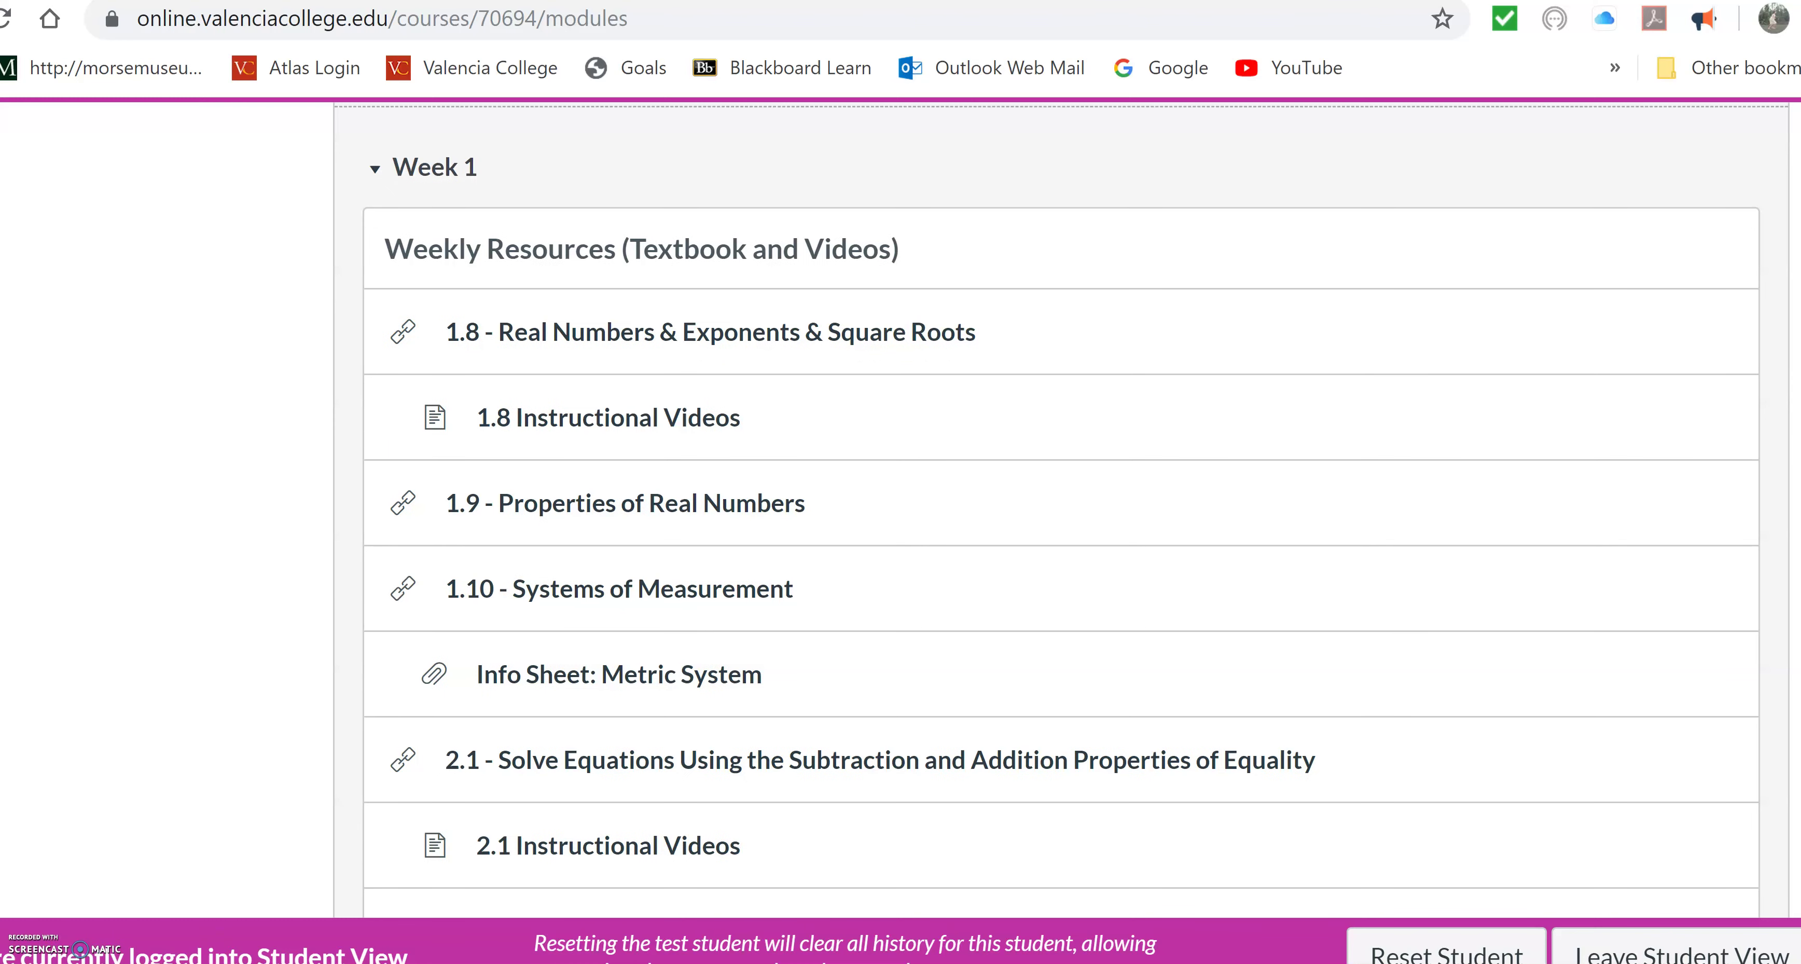
pyautogui.scroll(-1, 1061, 522)
pyautogui.scroll(-4, 1062, 522)
pyautogui.scroll(3, 1062, 522)
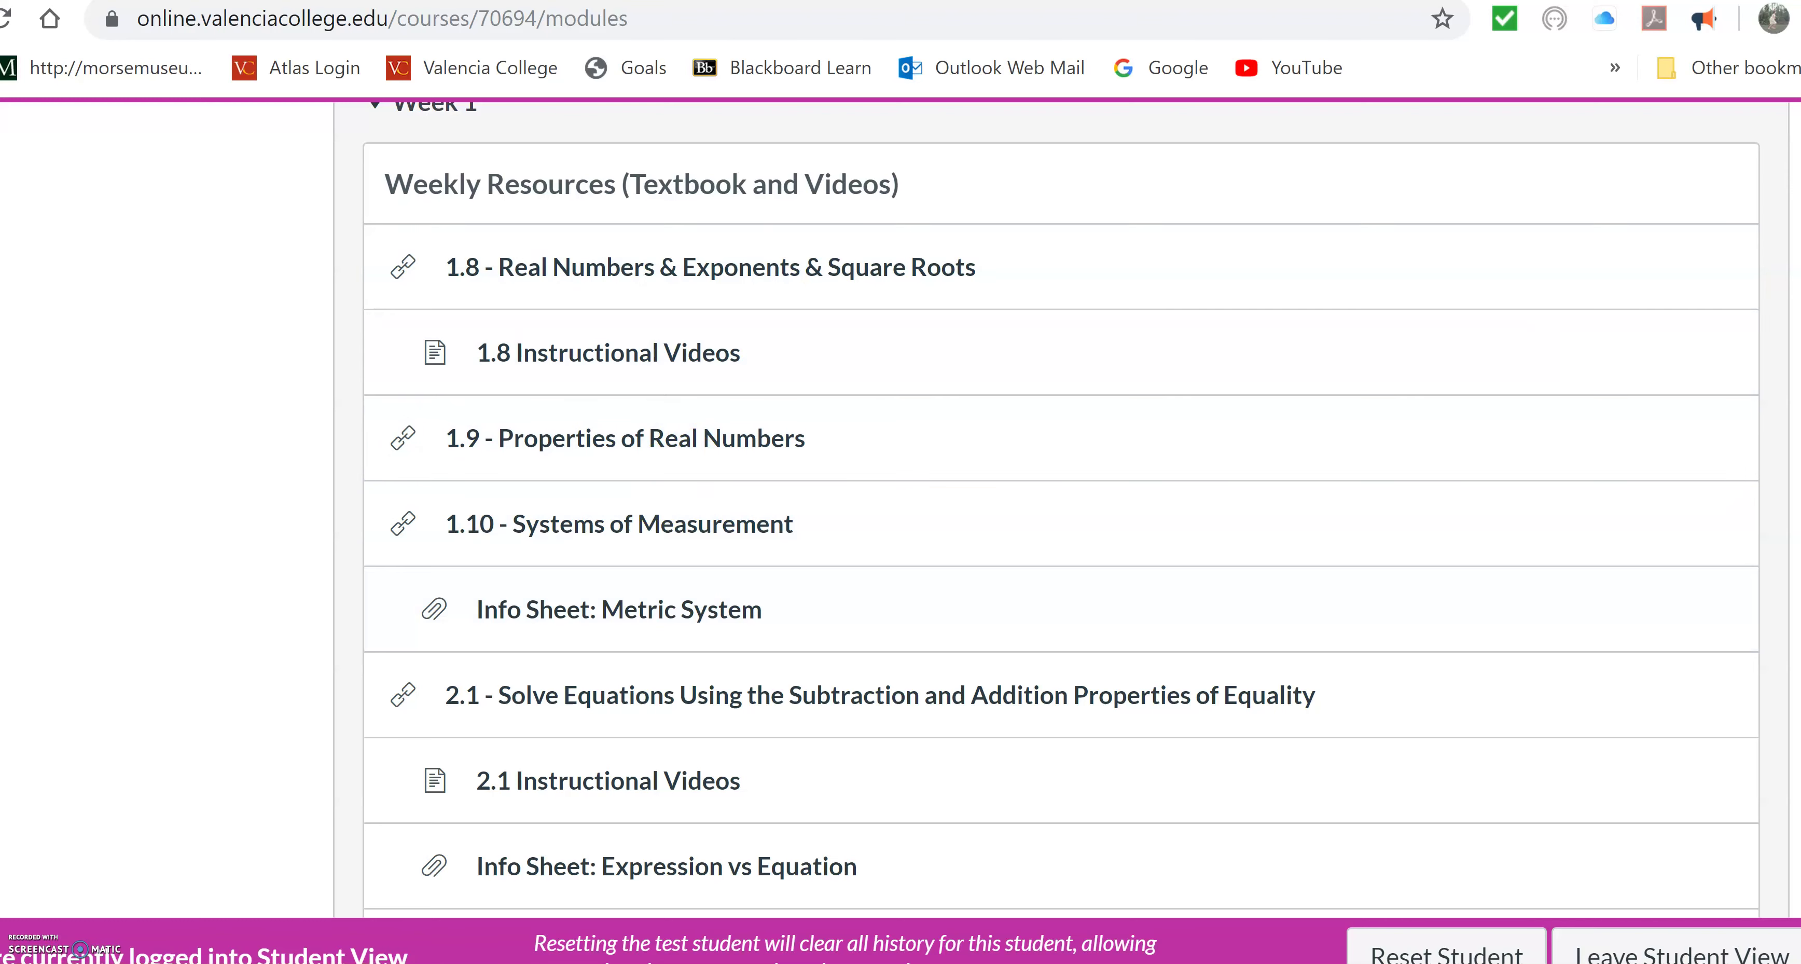
pyautogui.scroll(1, 1061, 510)
pyautogui.scroll(-1, 1061, 510)
pyautogui.click(1603, 952)
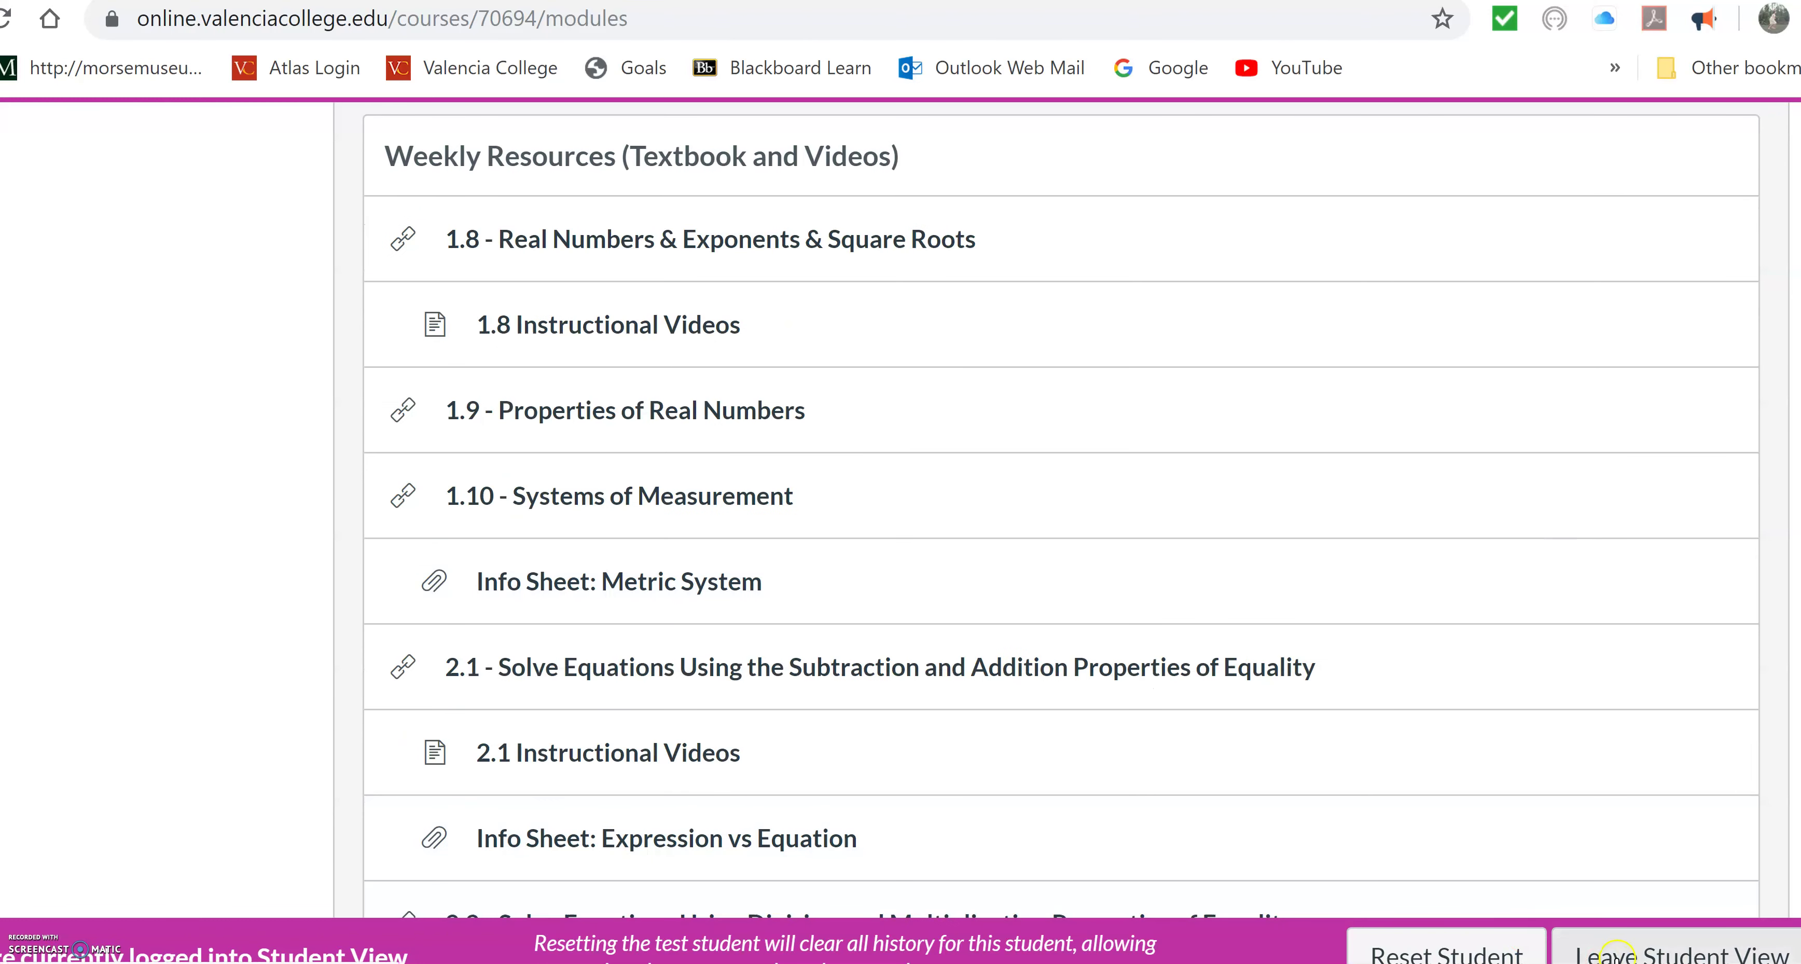
pyautogui.click(1621, 954)
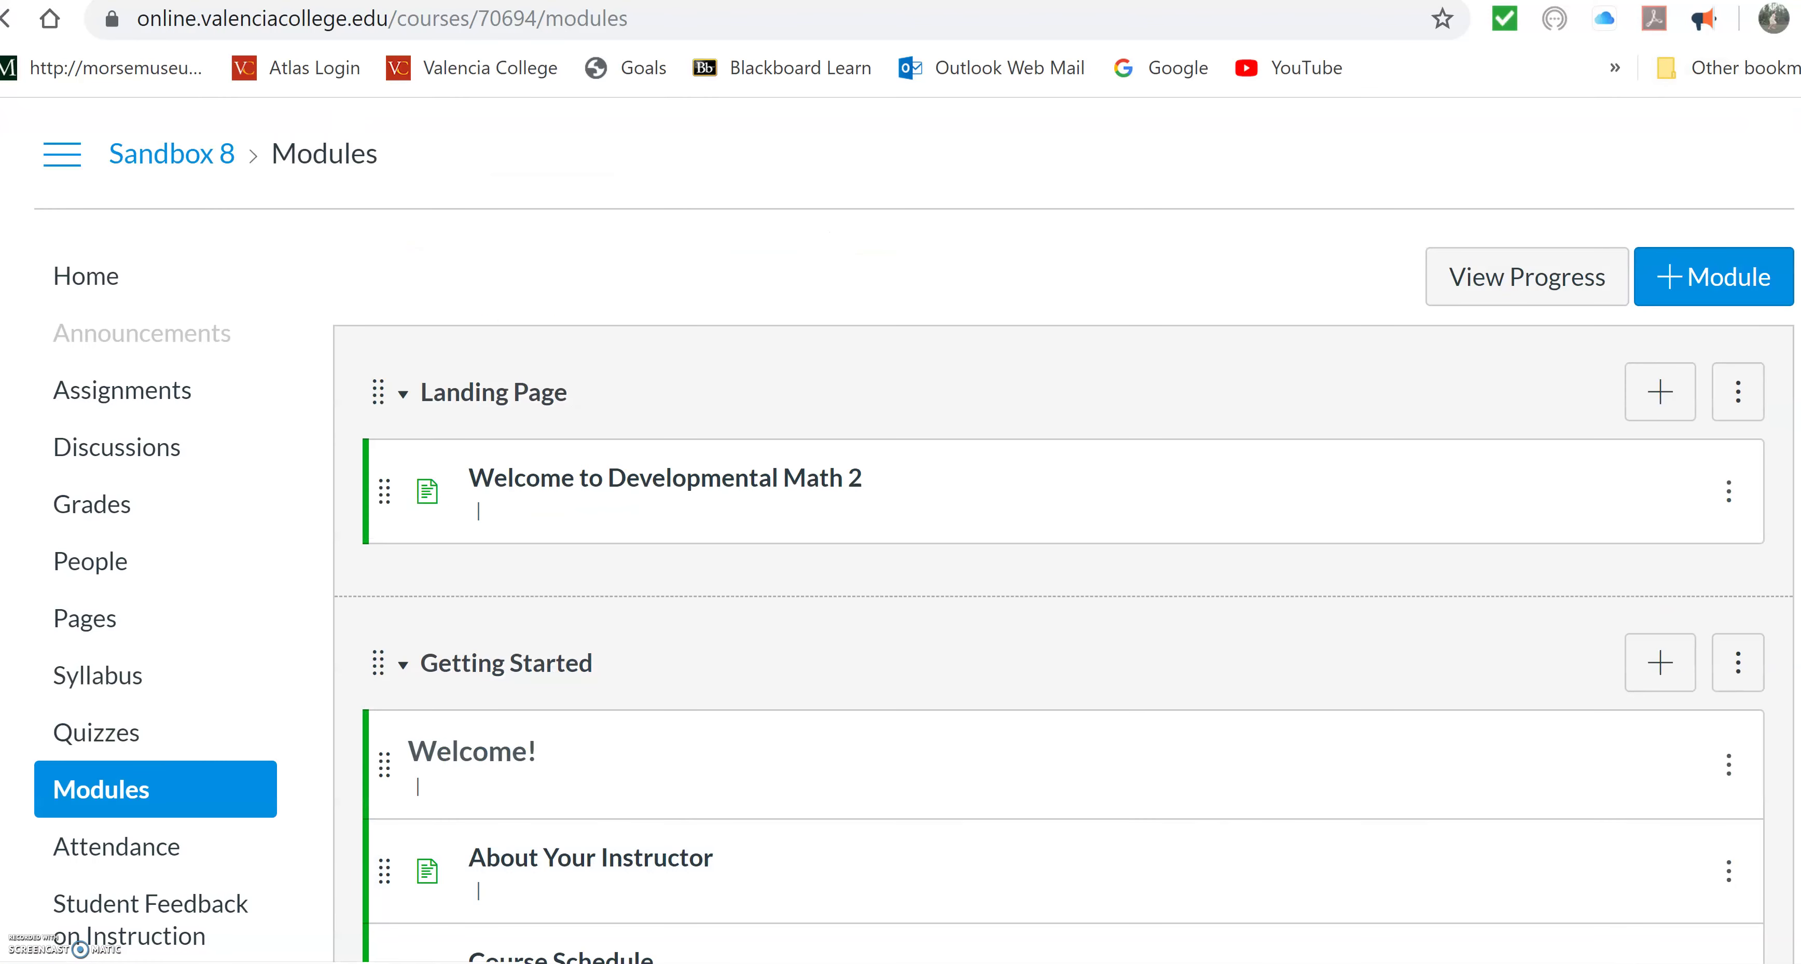
# Scroll the Modules list to the Week 1 items 1.7–2.1, around 1.8 and 1.9 Instructional Videos.
pyautogui.scroll(-4, 909, 524)
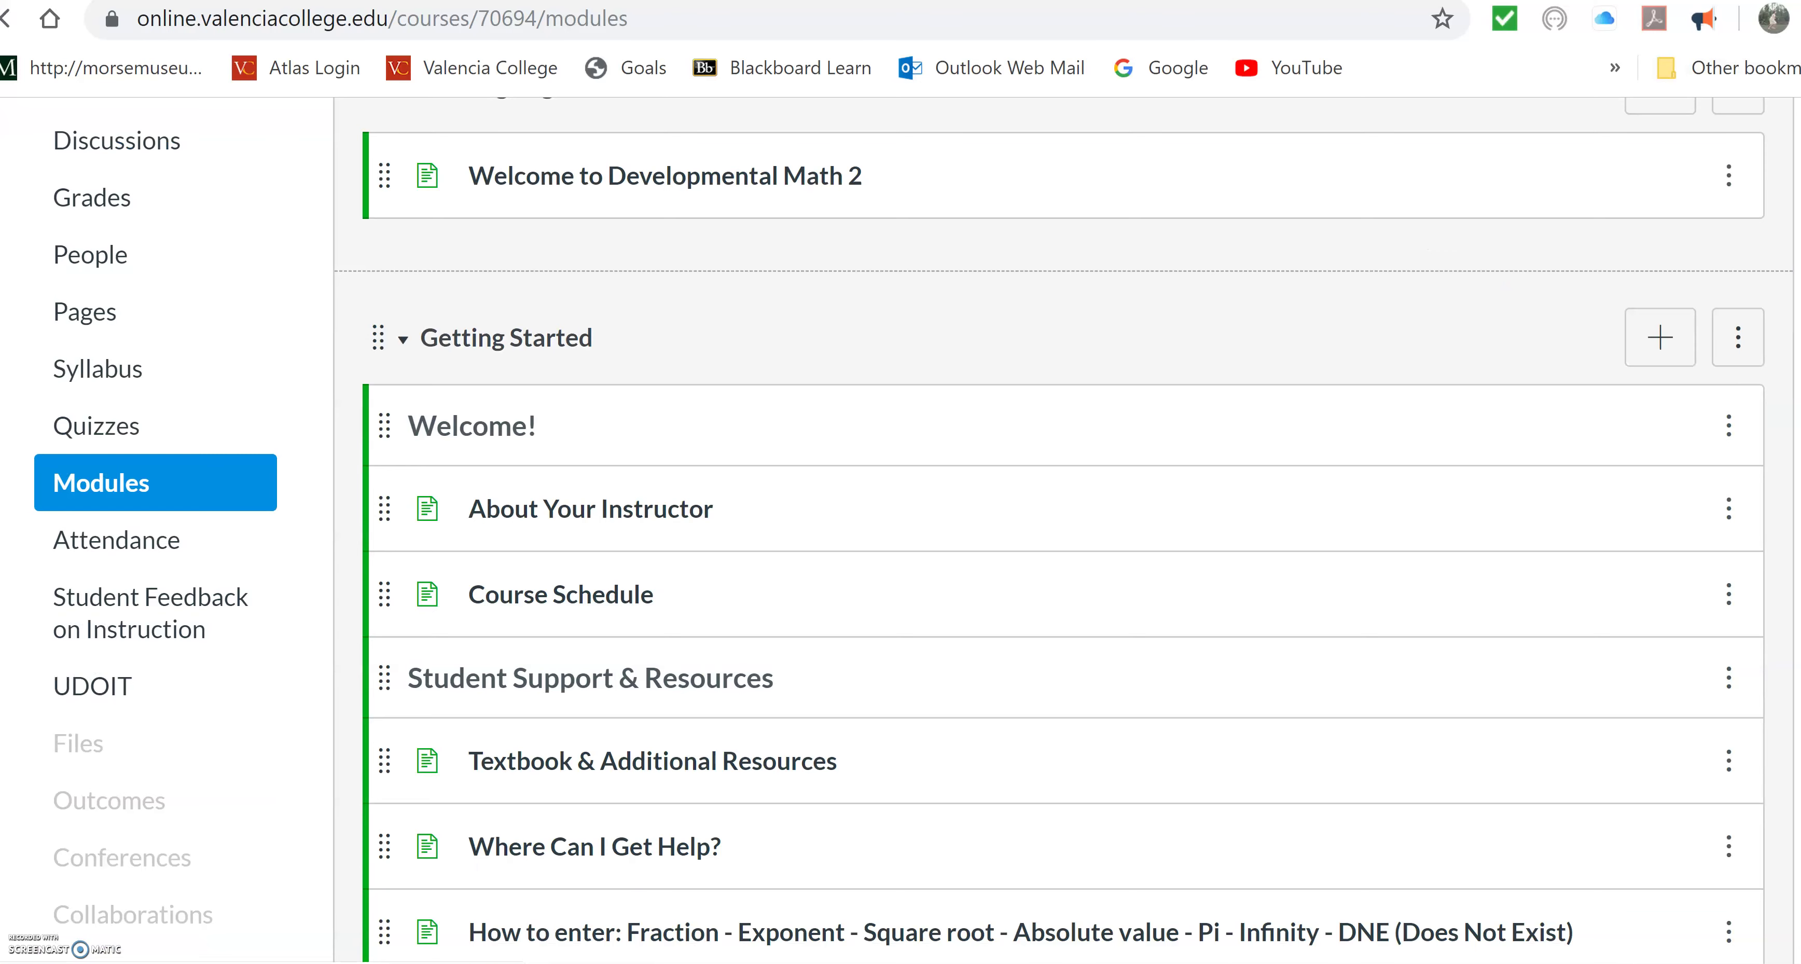
pyautogui.scroll(-4, 1062, 532)
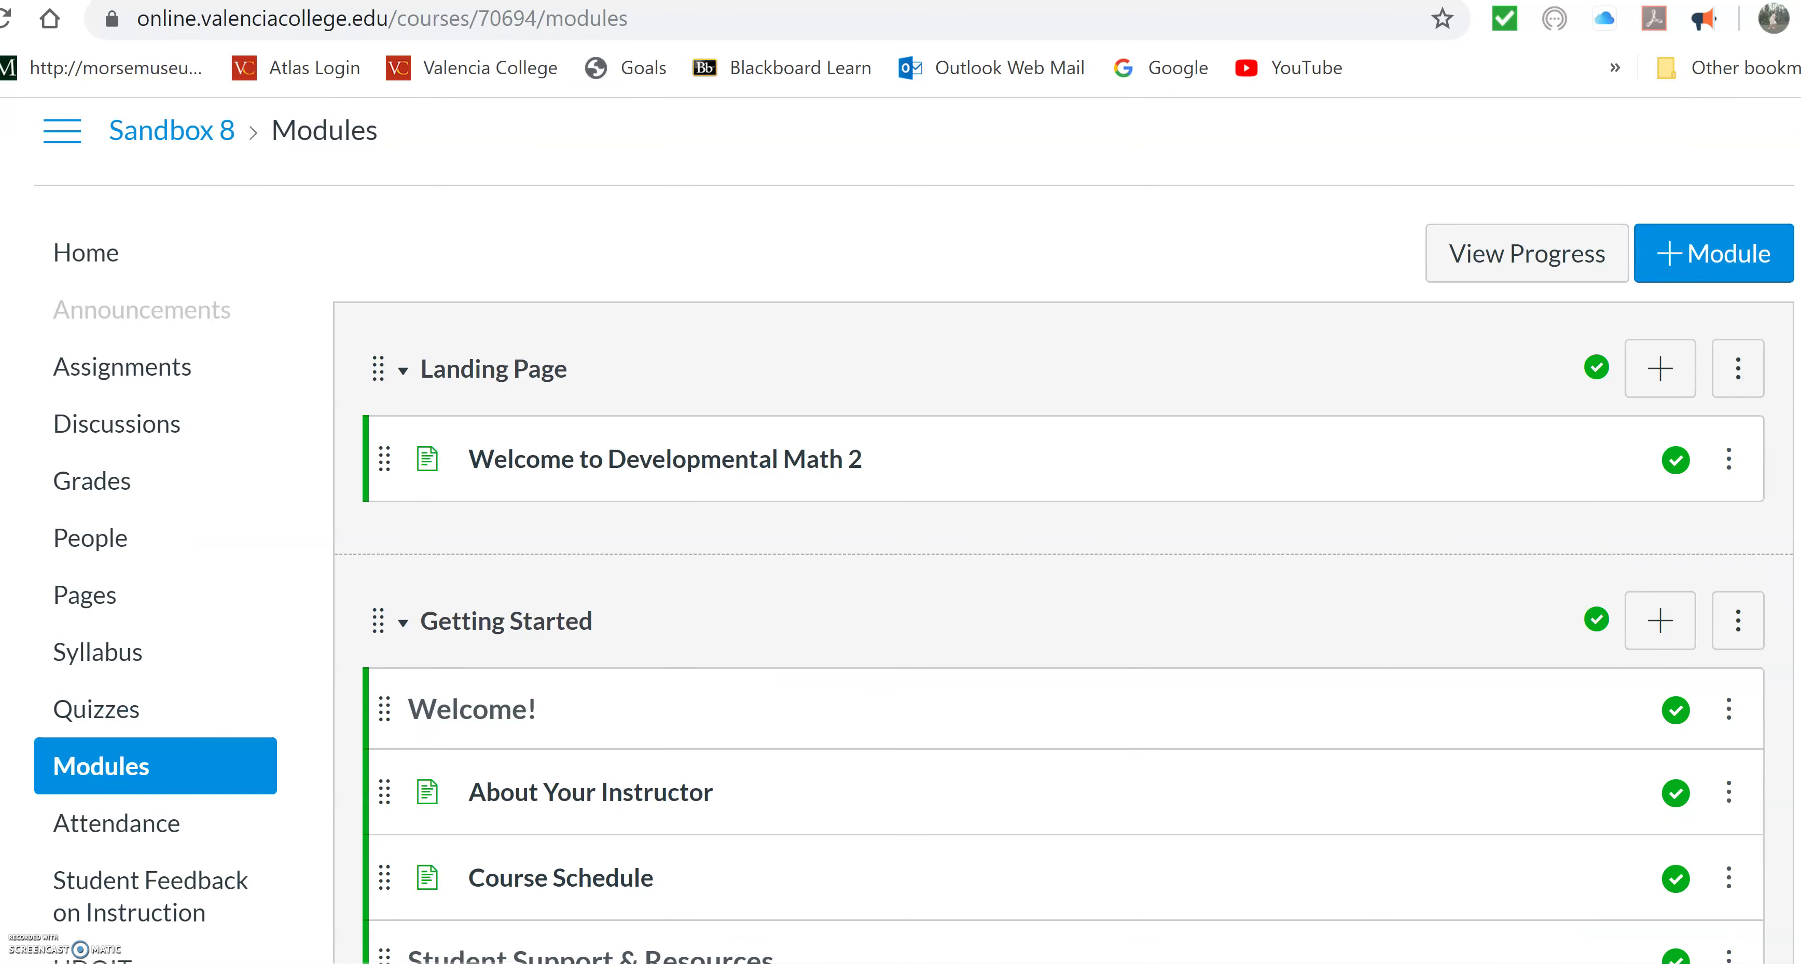
pyautogui.scroll(-15, 287, 538)
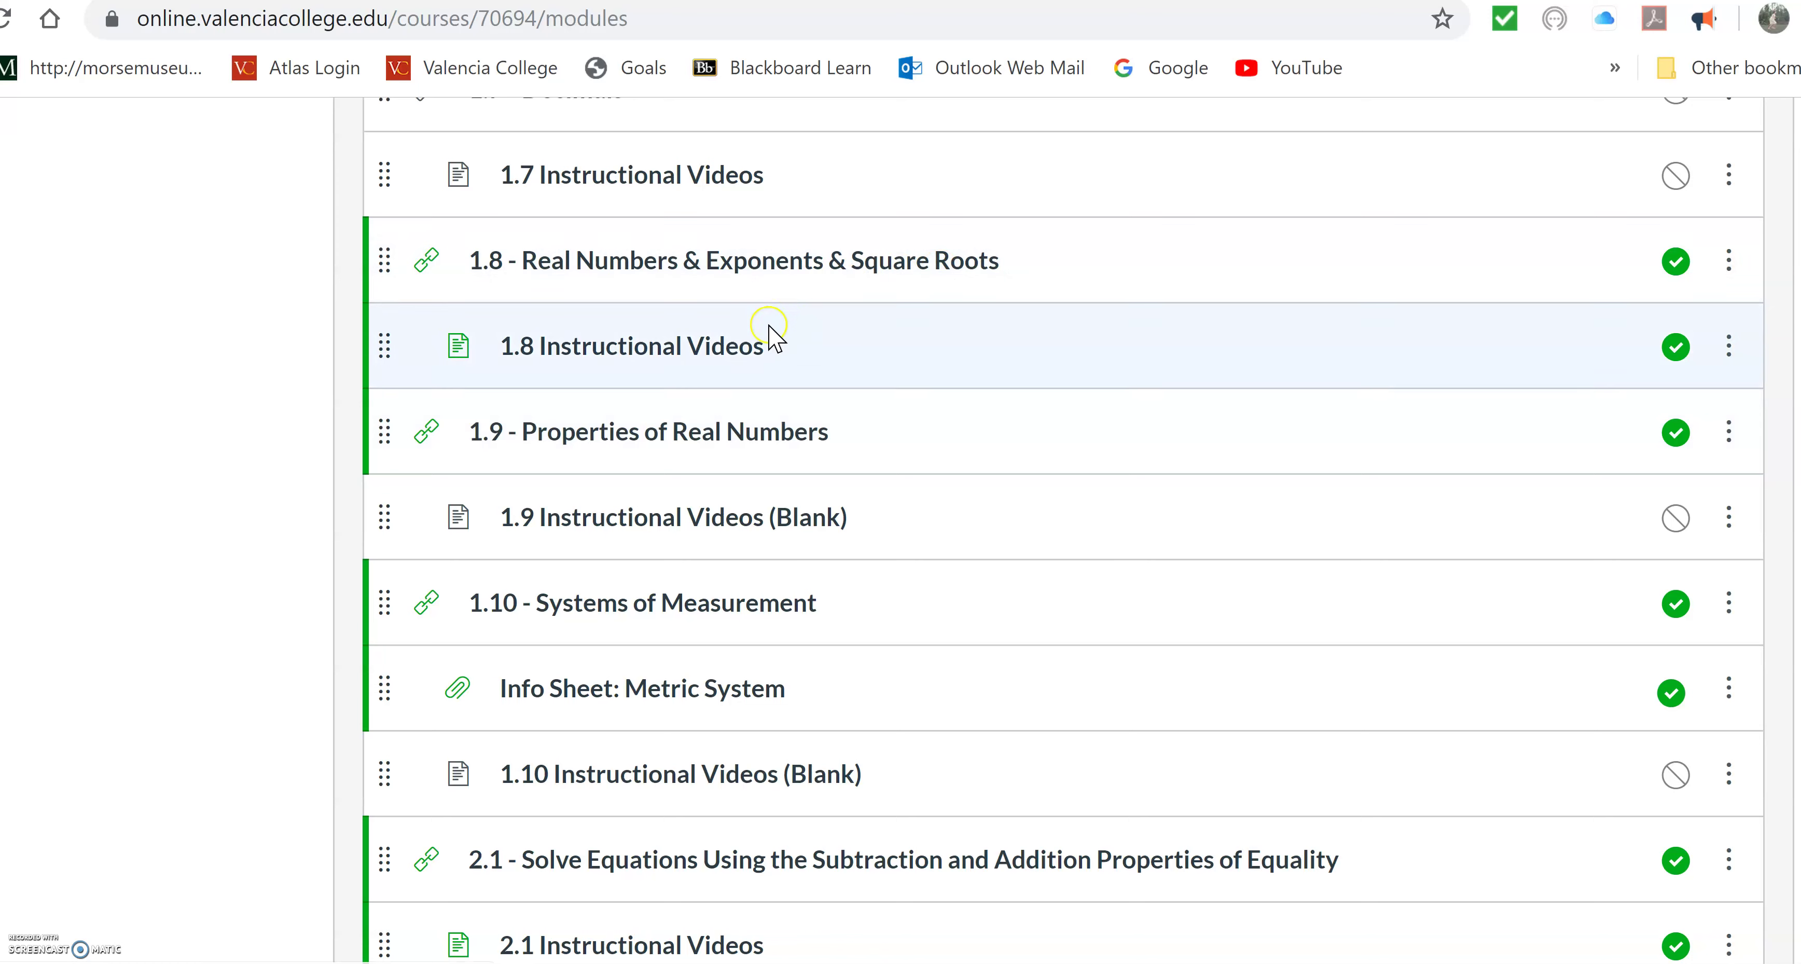
pyautogui.click(734, 345)
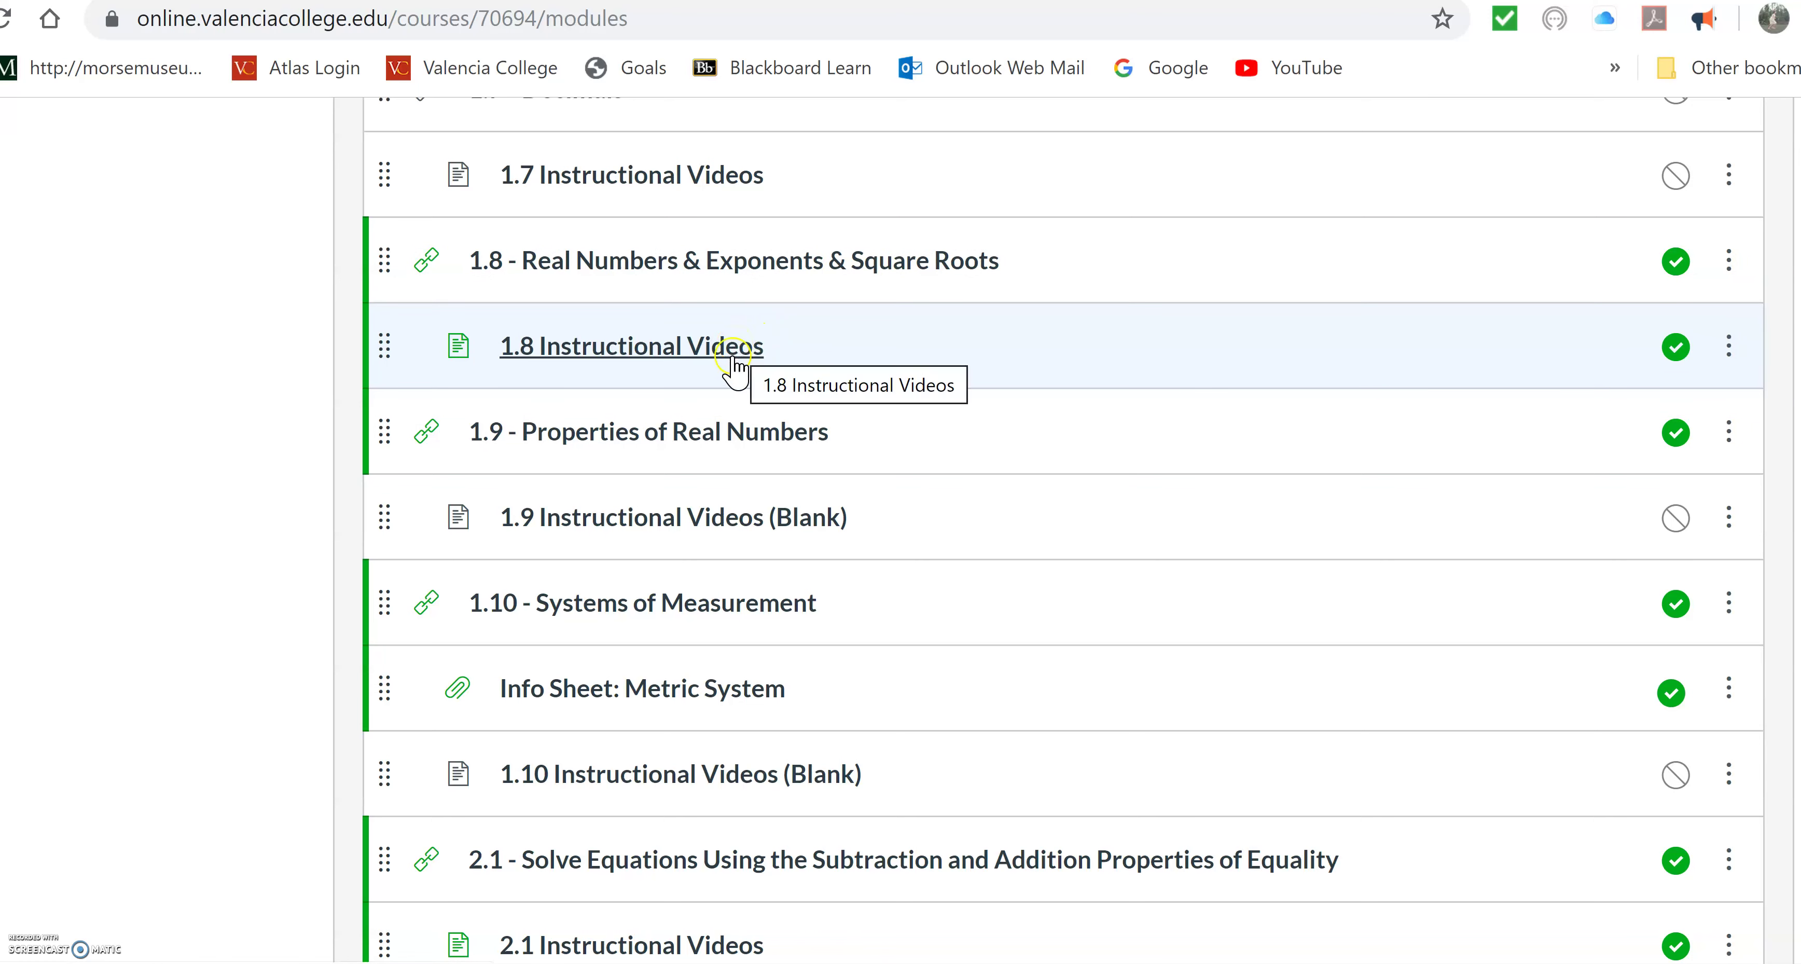
pyautogui.click(696, 521)
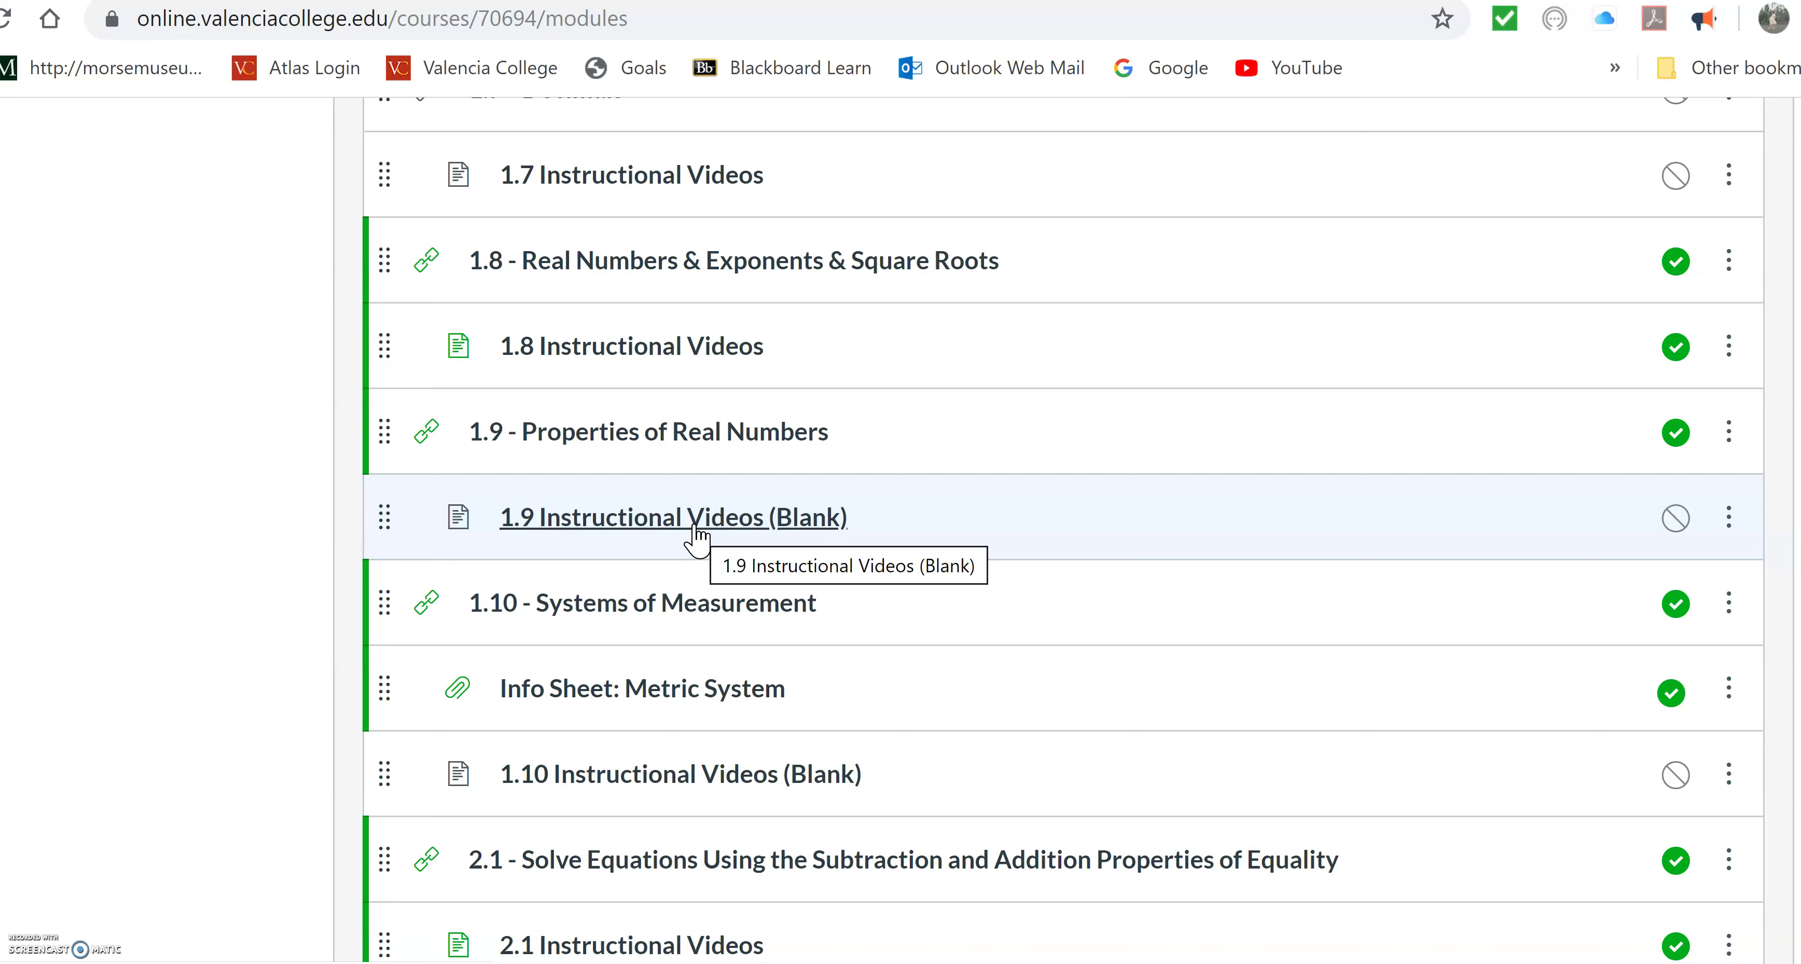
# Search the Mathispower4u Prealgebra videos for 'distributive' and open Introduction to the Distributive Property.
pyautogui.click(699, 516)
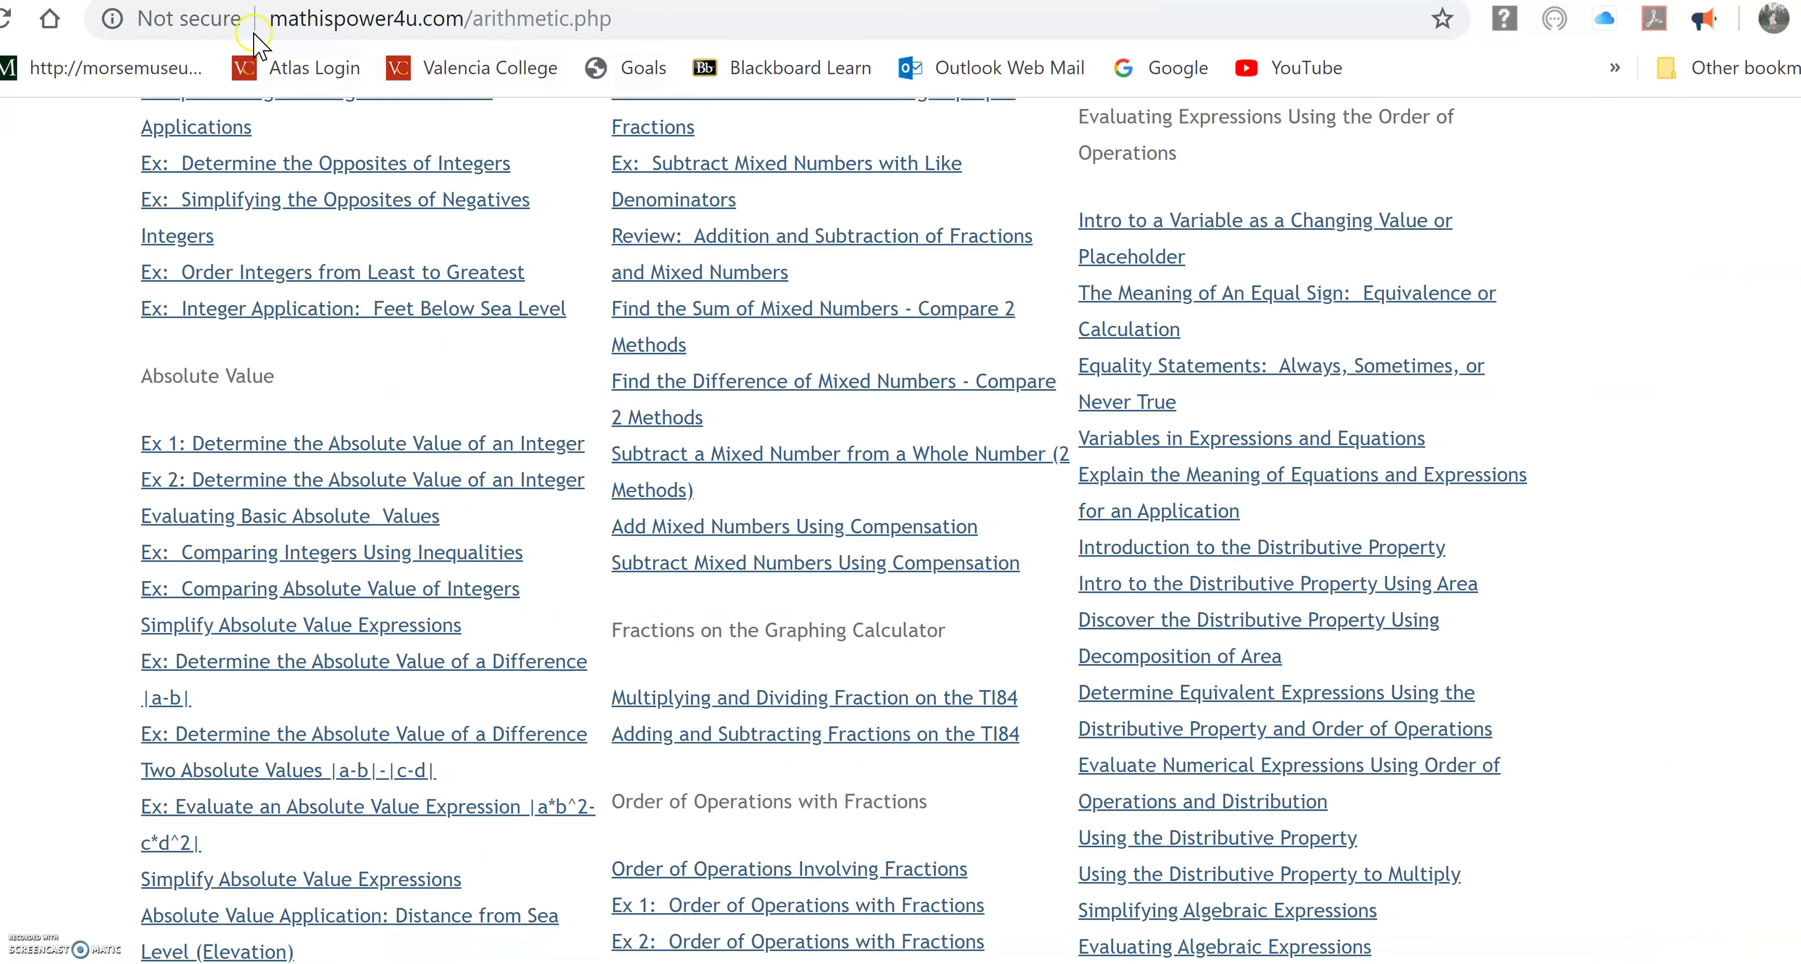
pyautogui.click(466, 20)
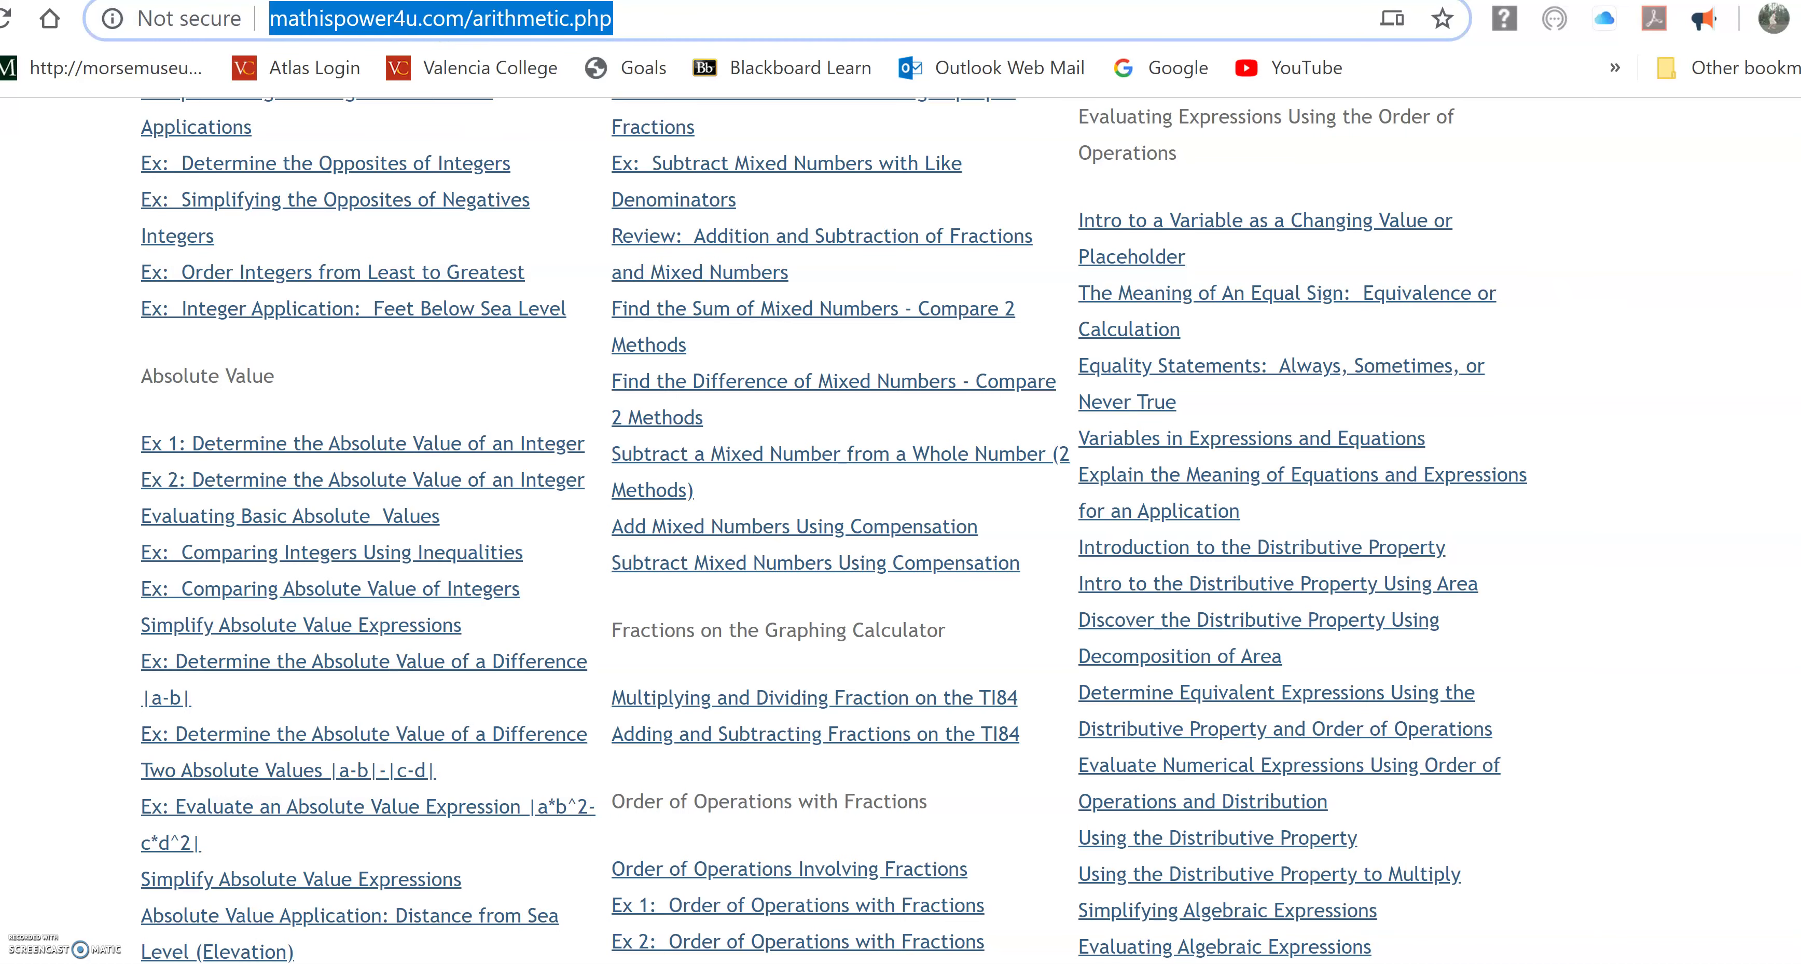
pyautogui.scroll(20, 900, 525)
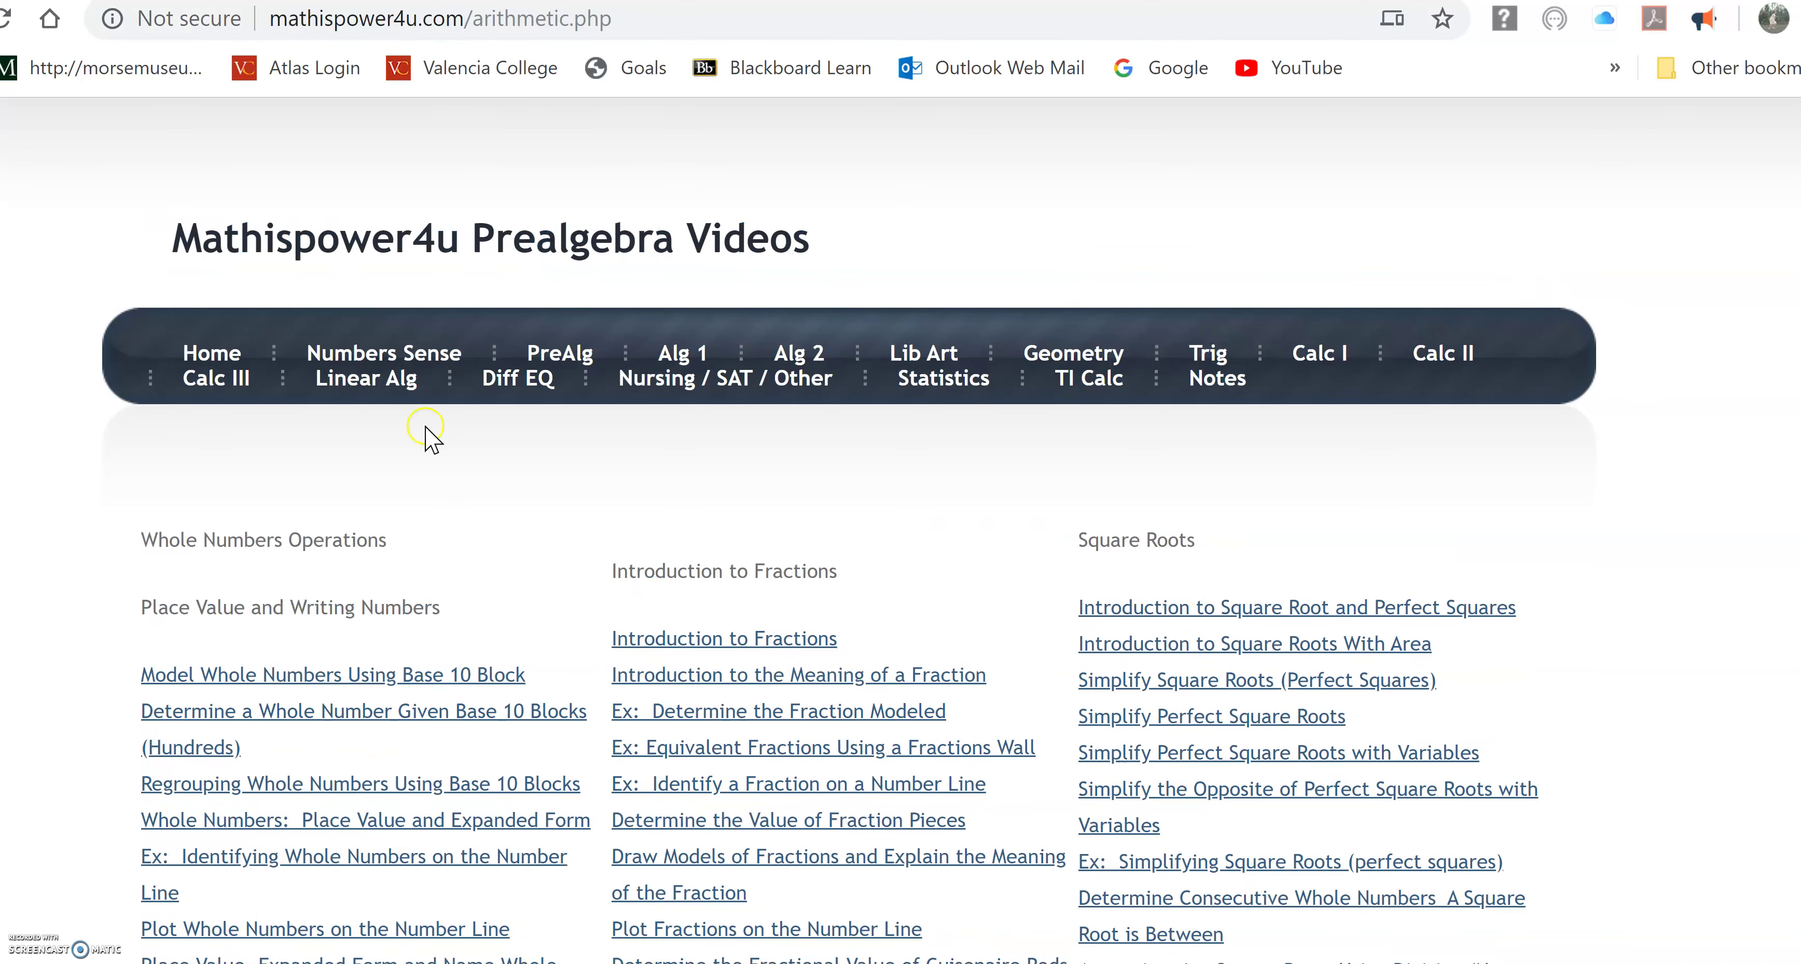
pyautogui.click(560, 354)
pyautogui.hotkey('ctrl', 'f')
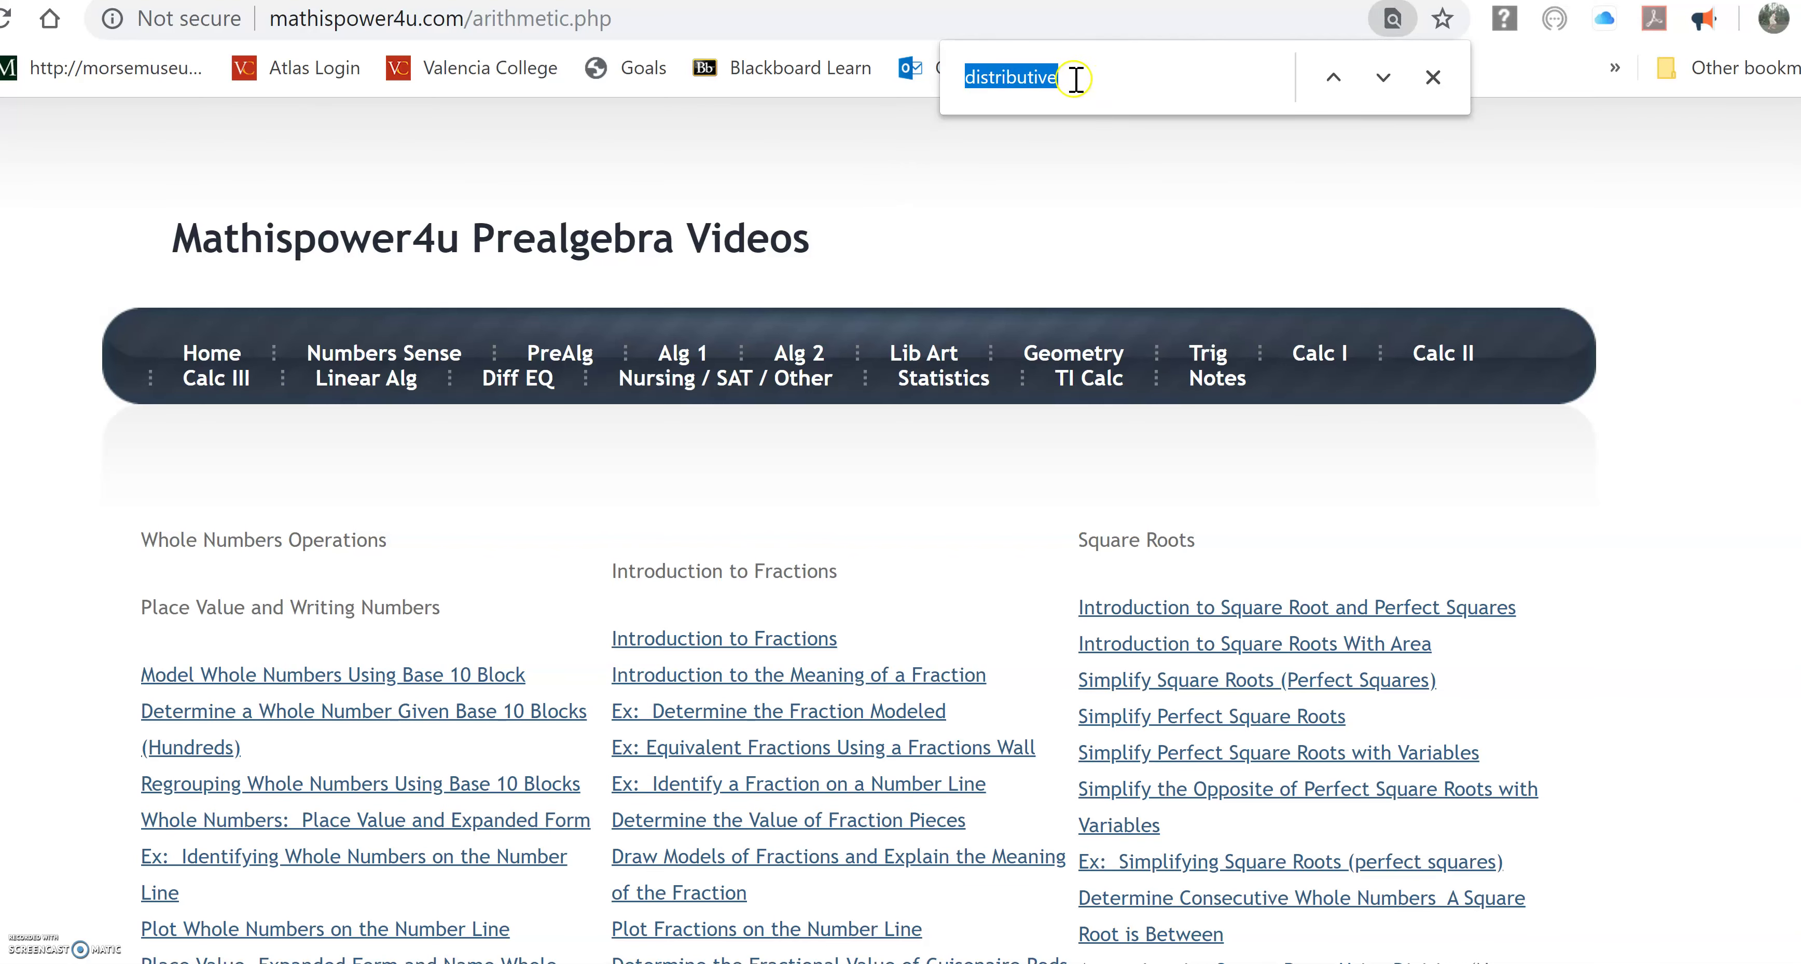
pyautogui.click(1334, 76)
pyautogui.click(1315, 218)
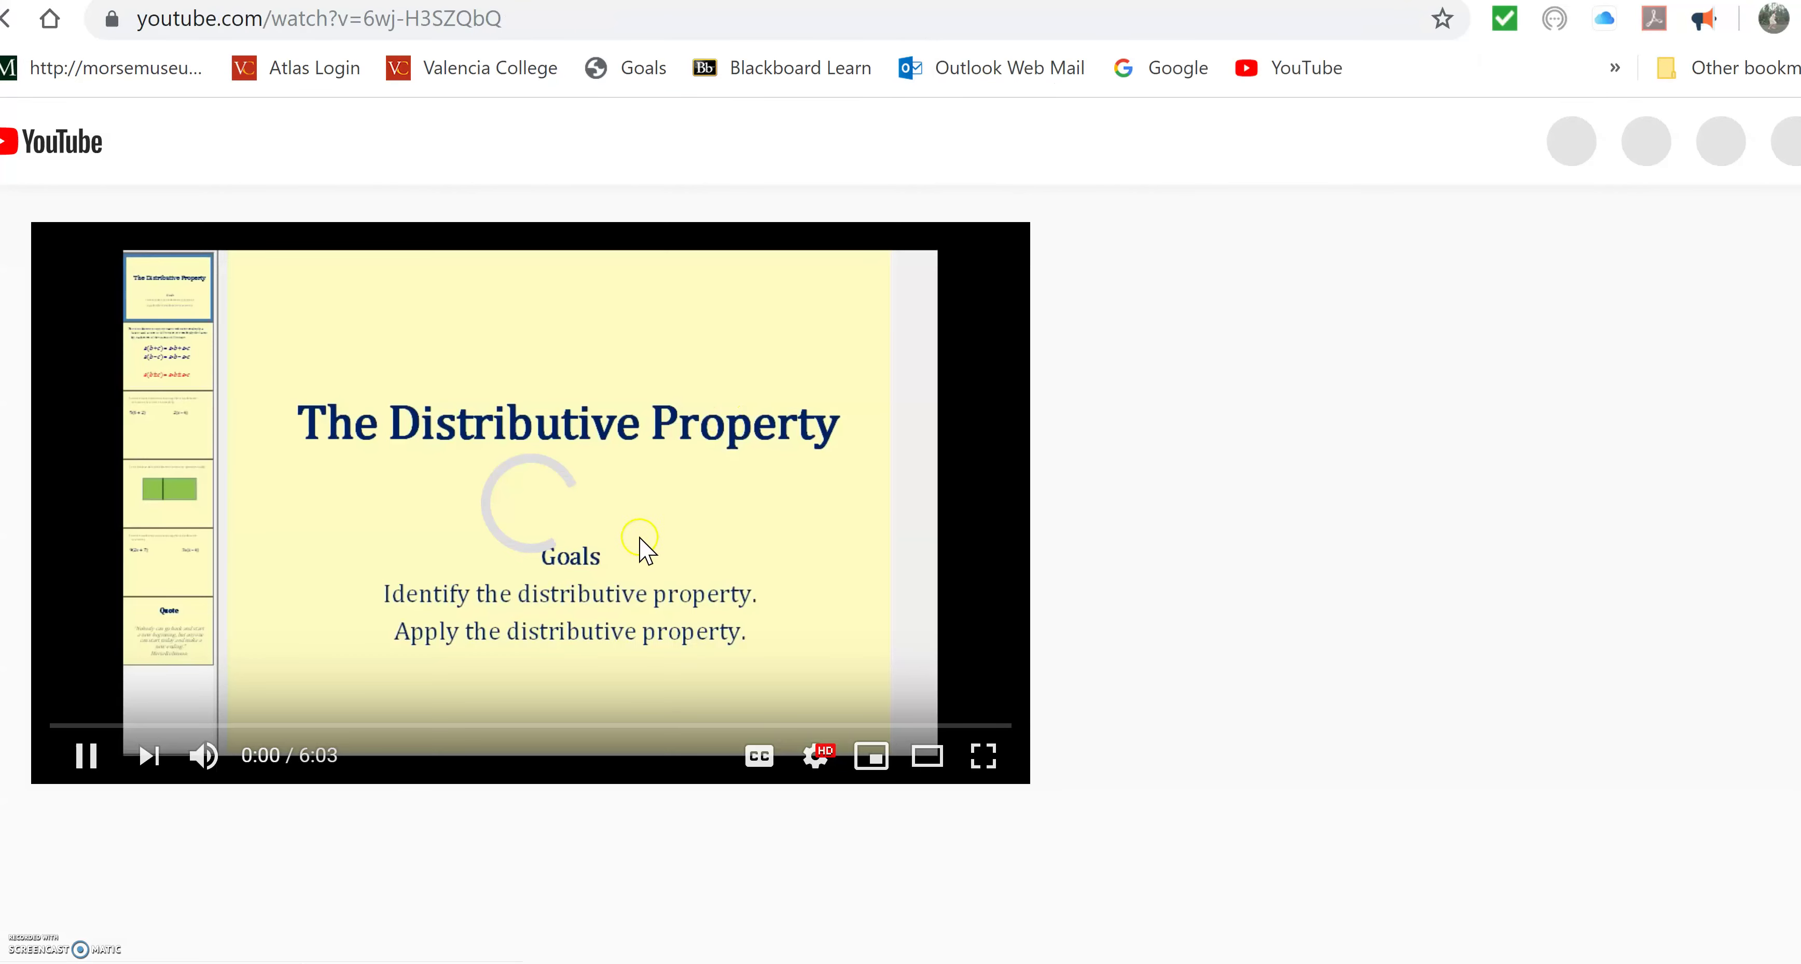
# Preview the distributive property video, pause it at 4:51, and take its URL back to Canvas.
pyautogui.click(417, 725)
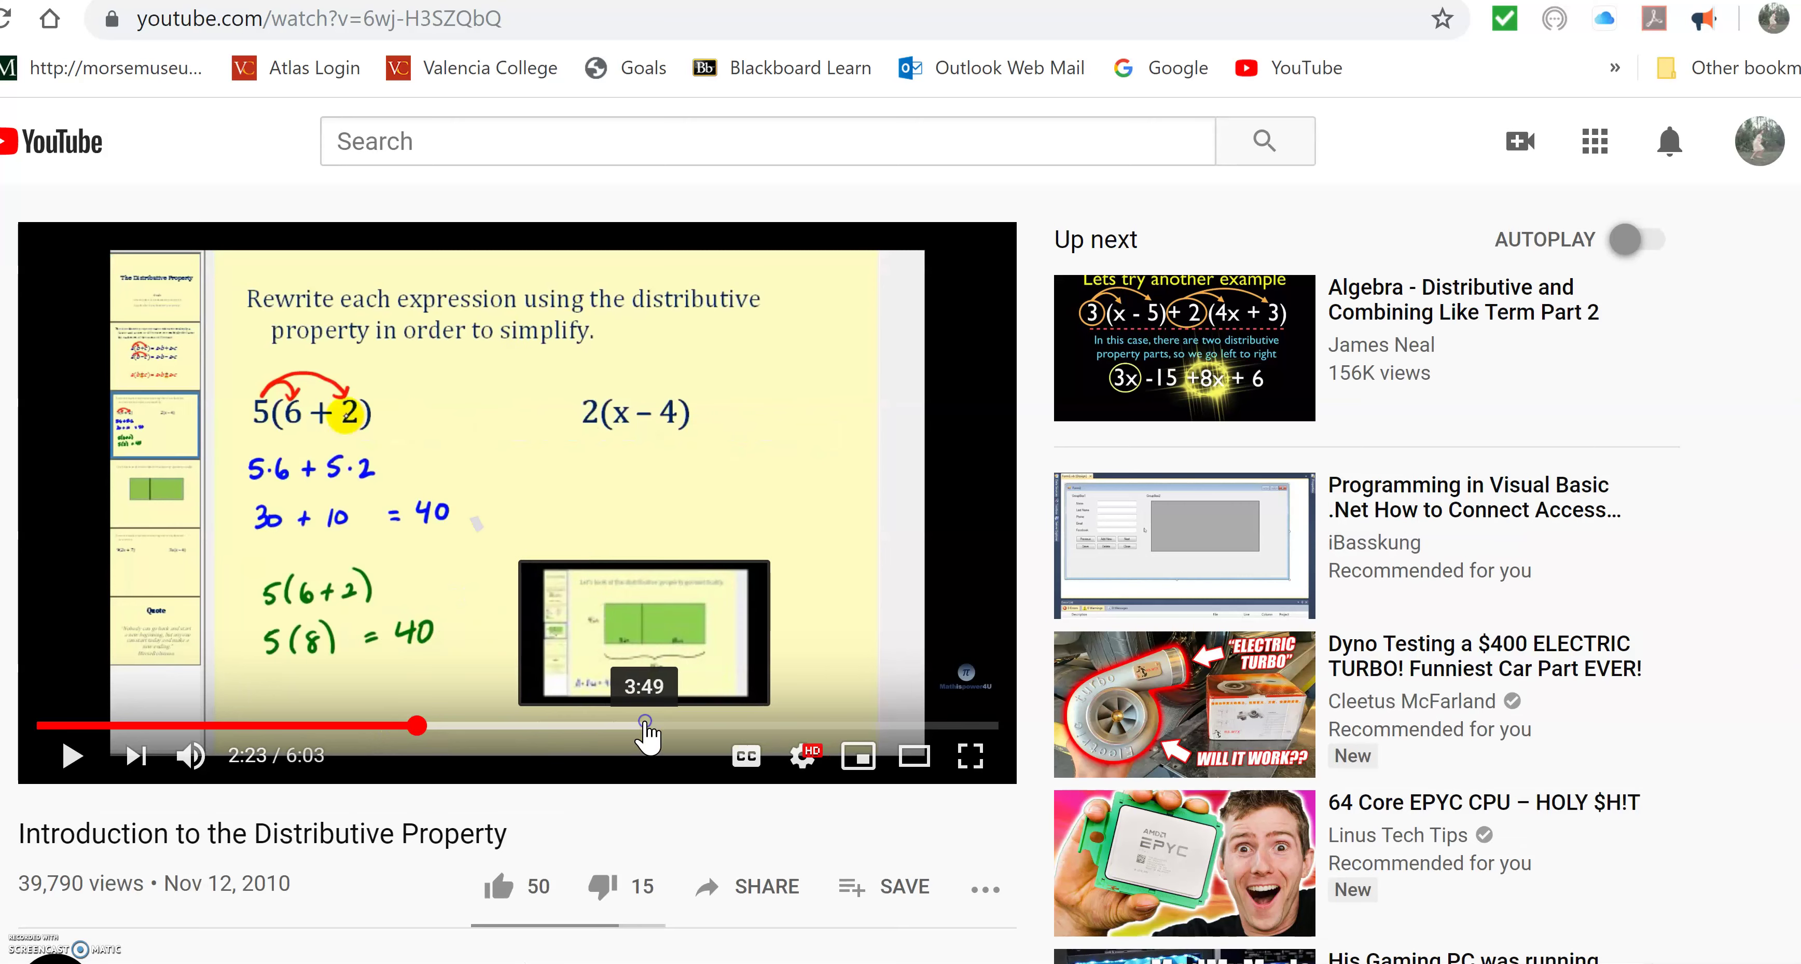
pyautogui.click(644, 725)
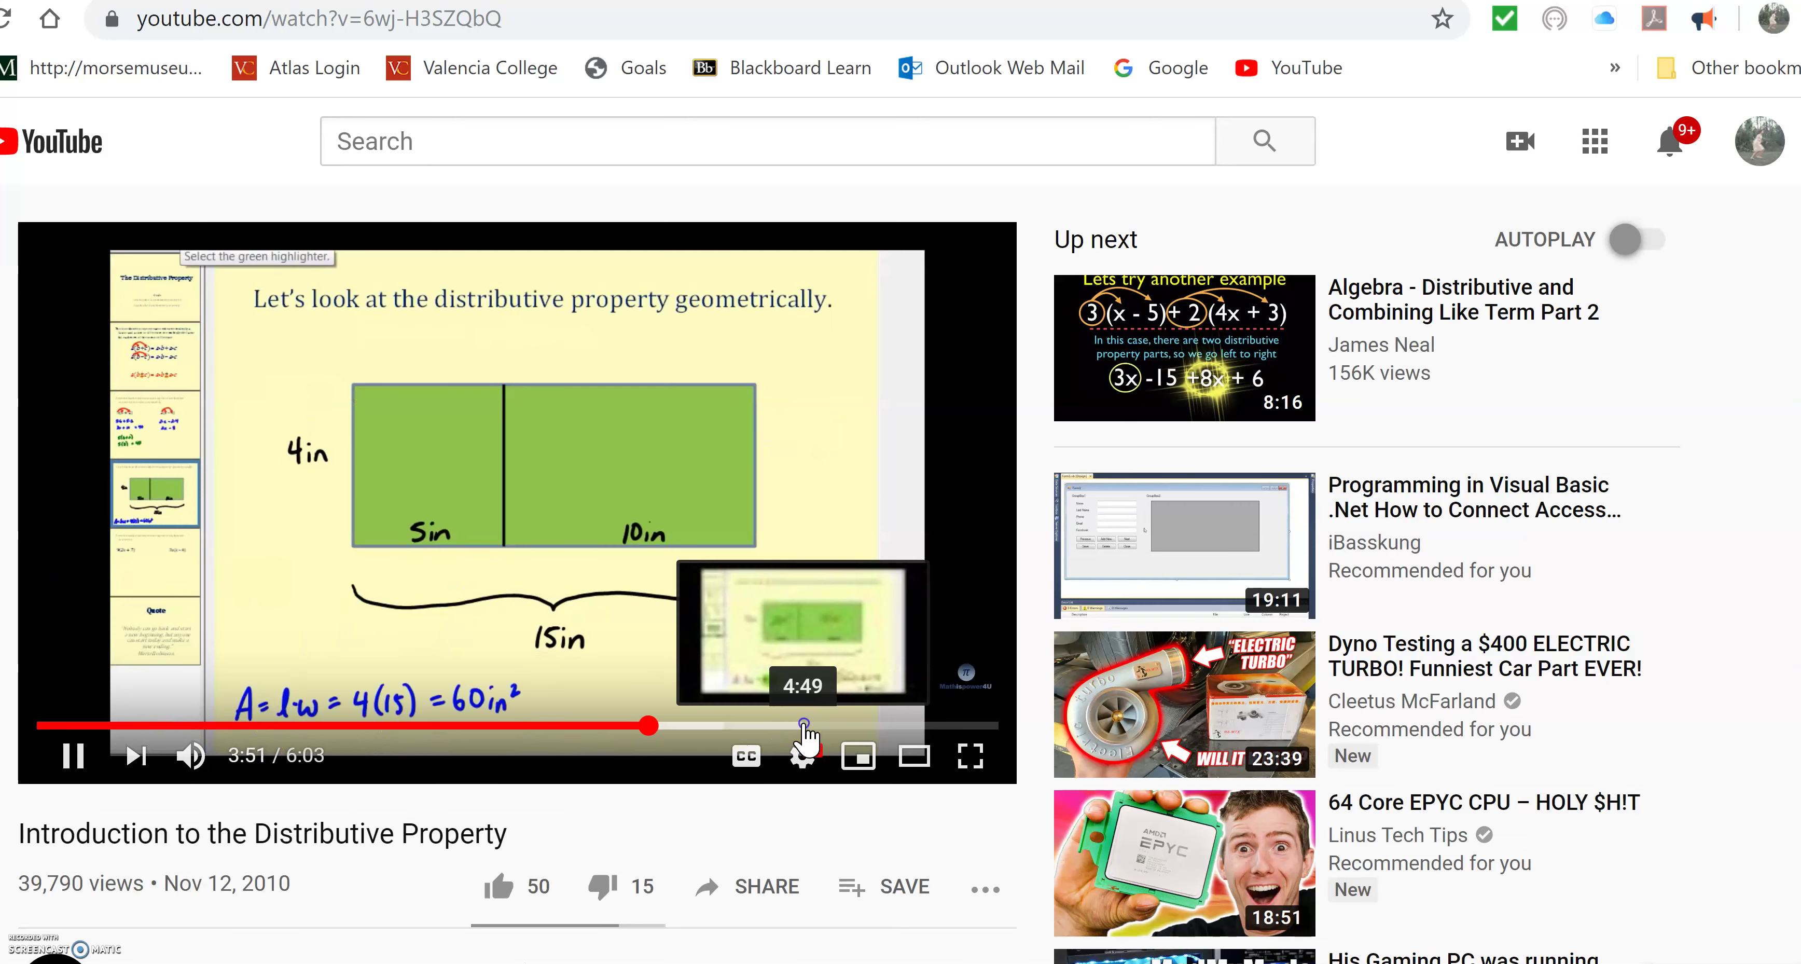
pyautogui.click(804, 725)
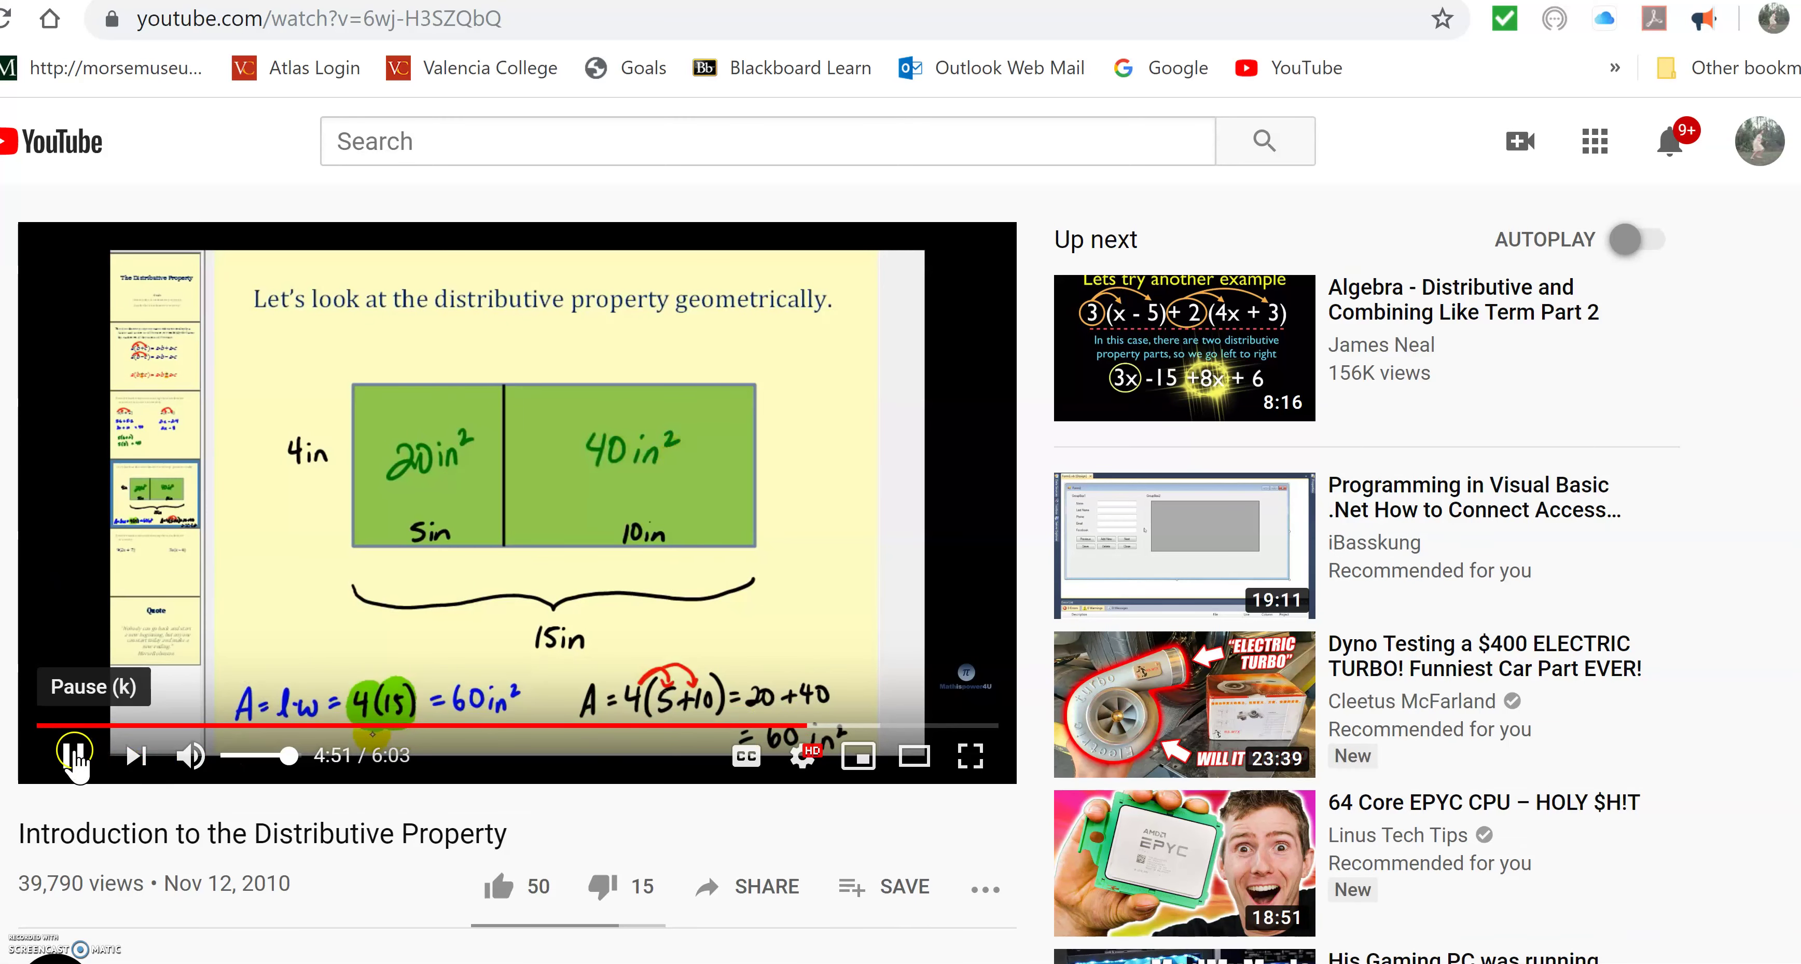
pyautogui.click(74, 755)
pyautogui.click(528, 20)
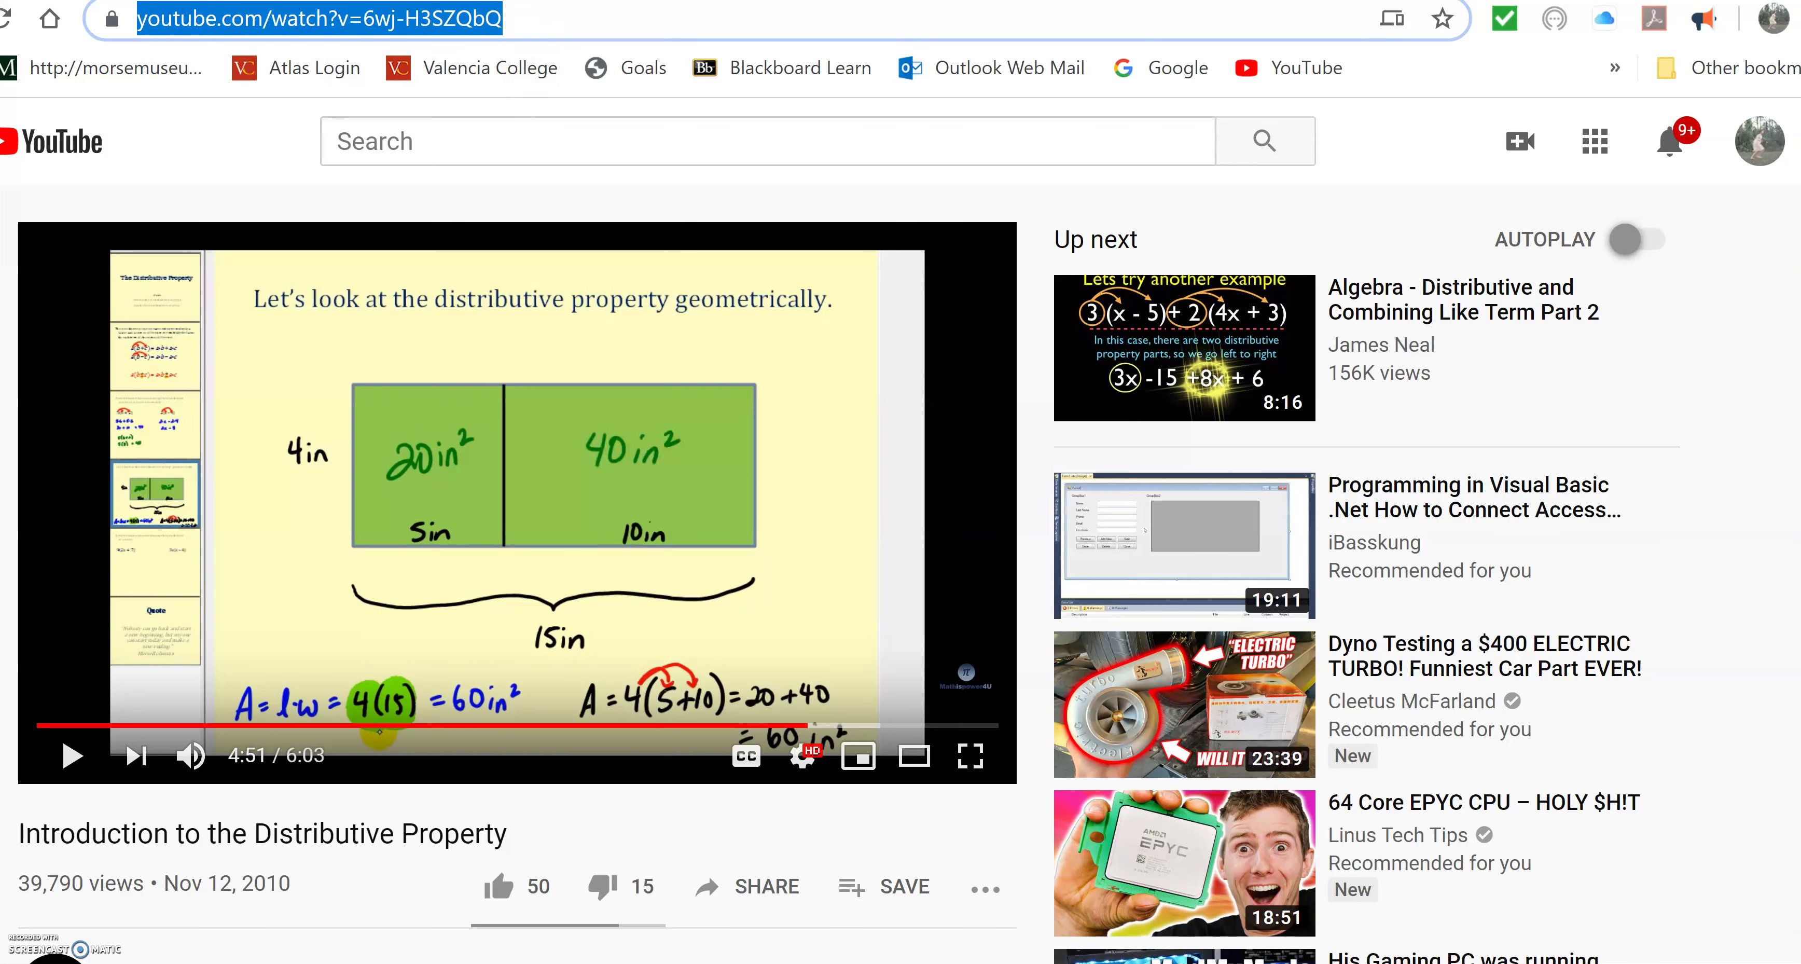
pyautogui.hotkey('ctrl', 'Tab')
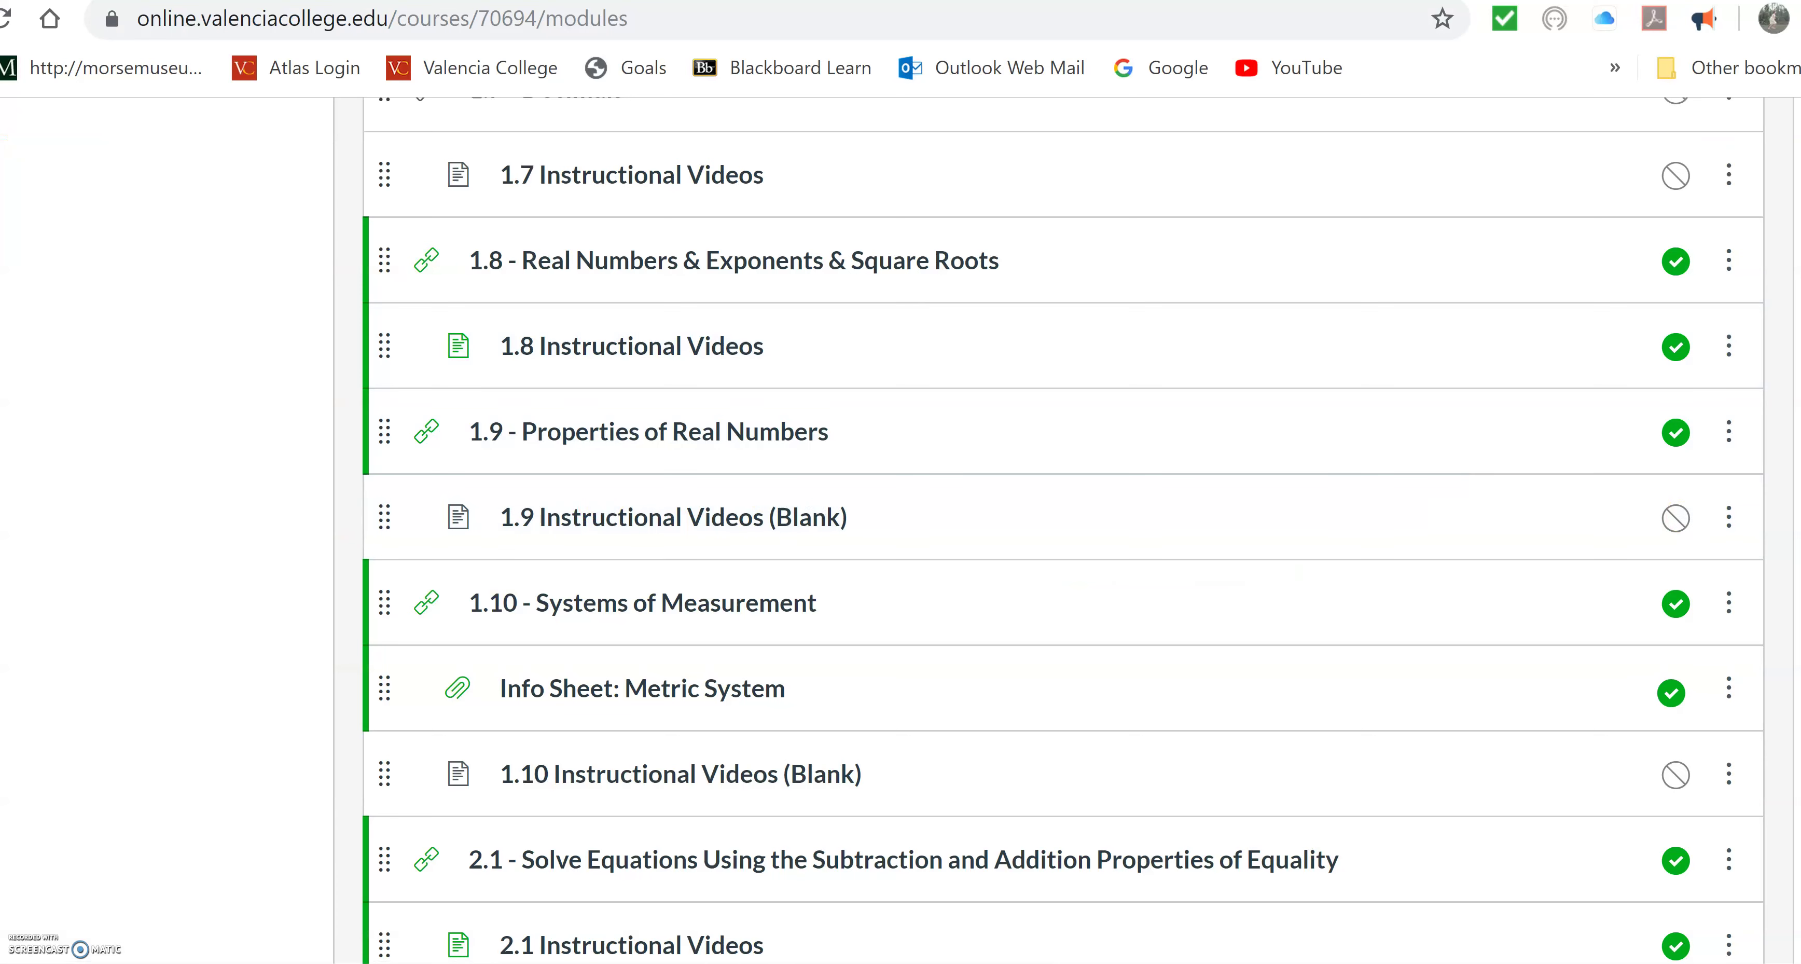
# Switch to Shared MAT0028 Template's Modules and open Week 1's 1.9 Instructional Videos (Blank).
pyautogui.scroll(15, 1063, 532)
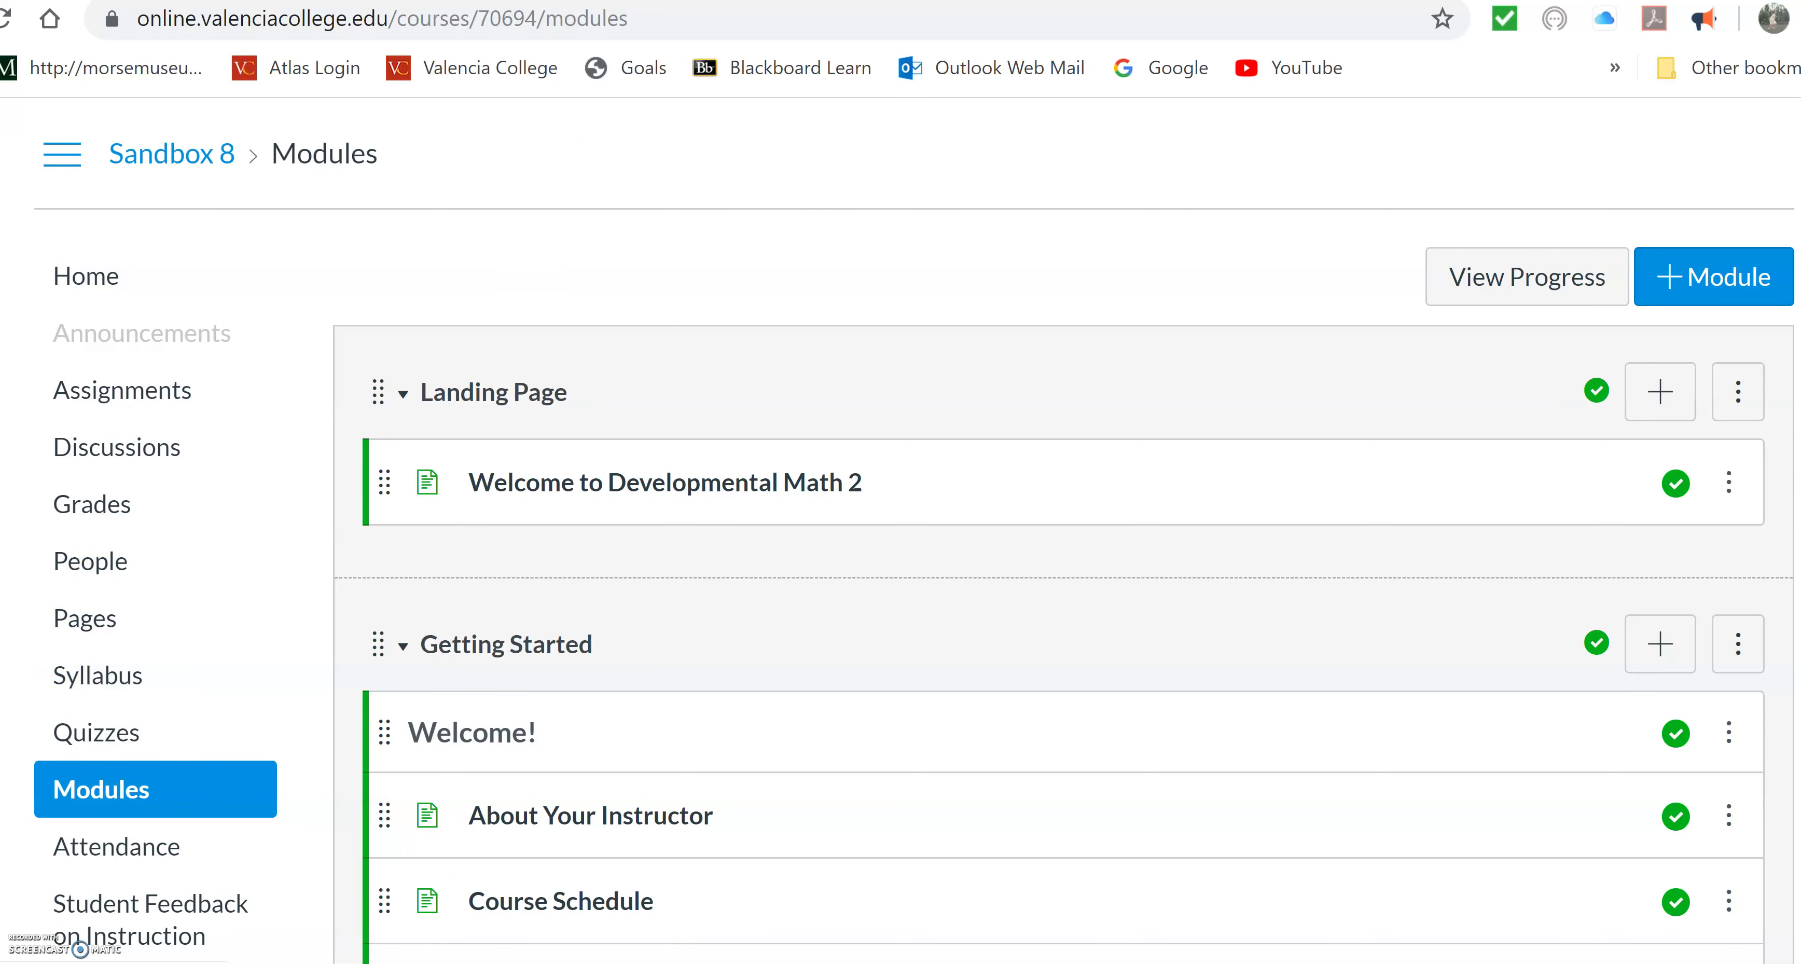
pyautogui.click(0, 329)
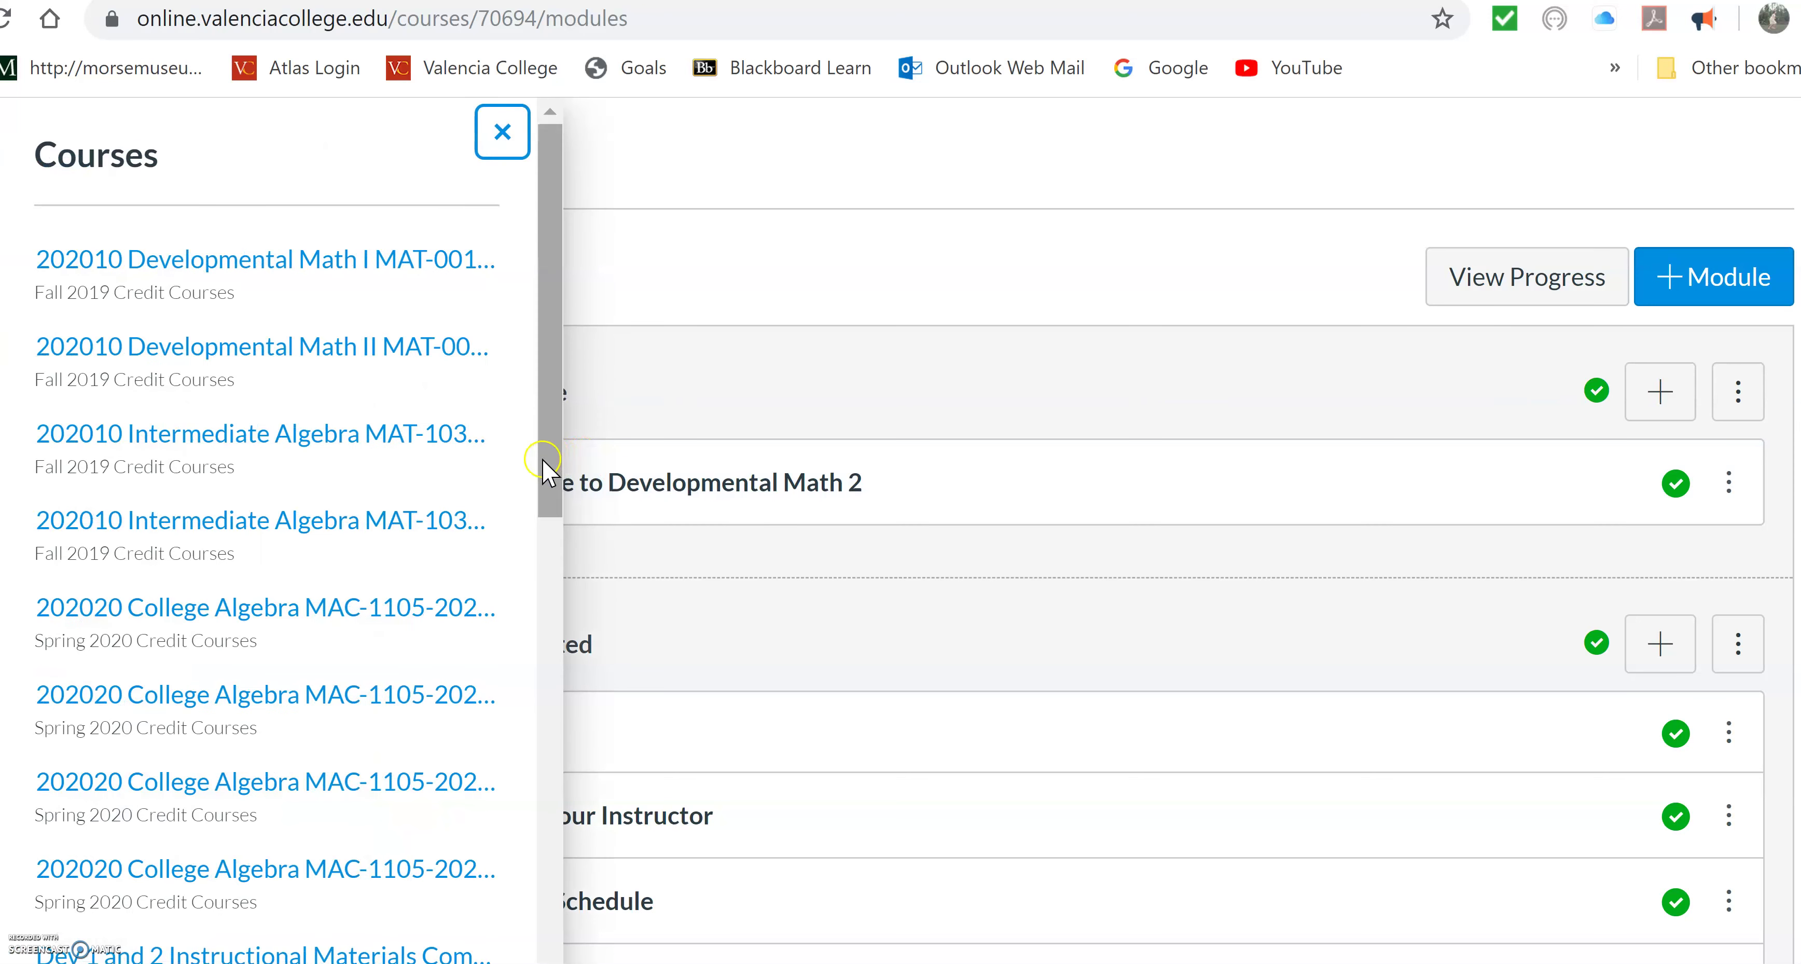
pyautogui.scroll(-5, 544, 466)
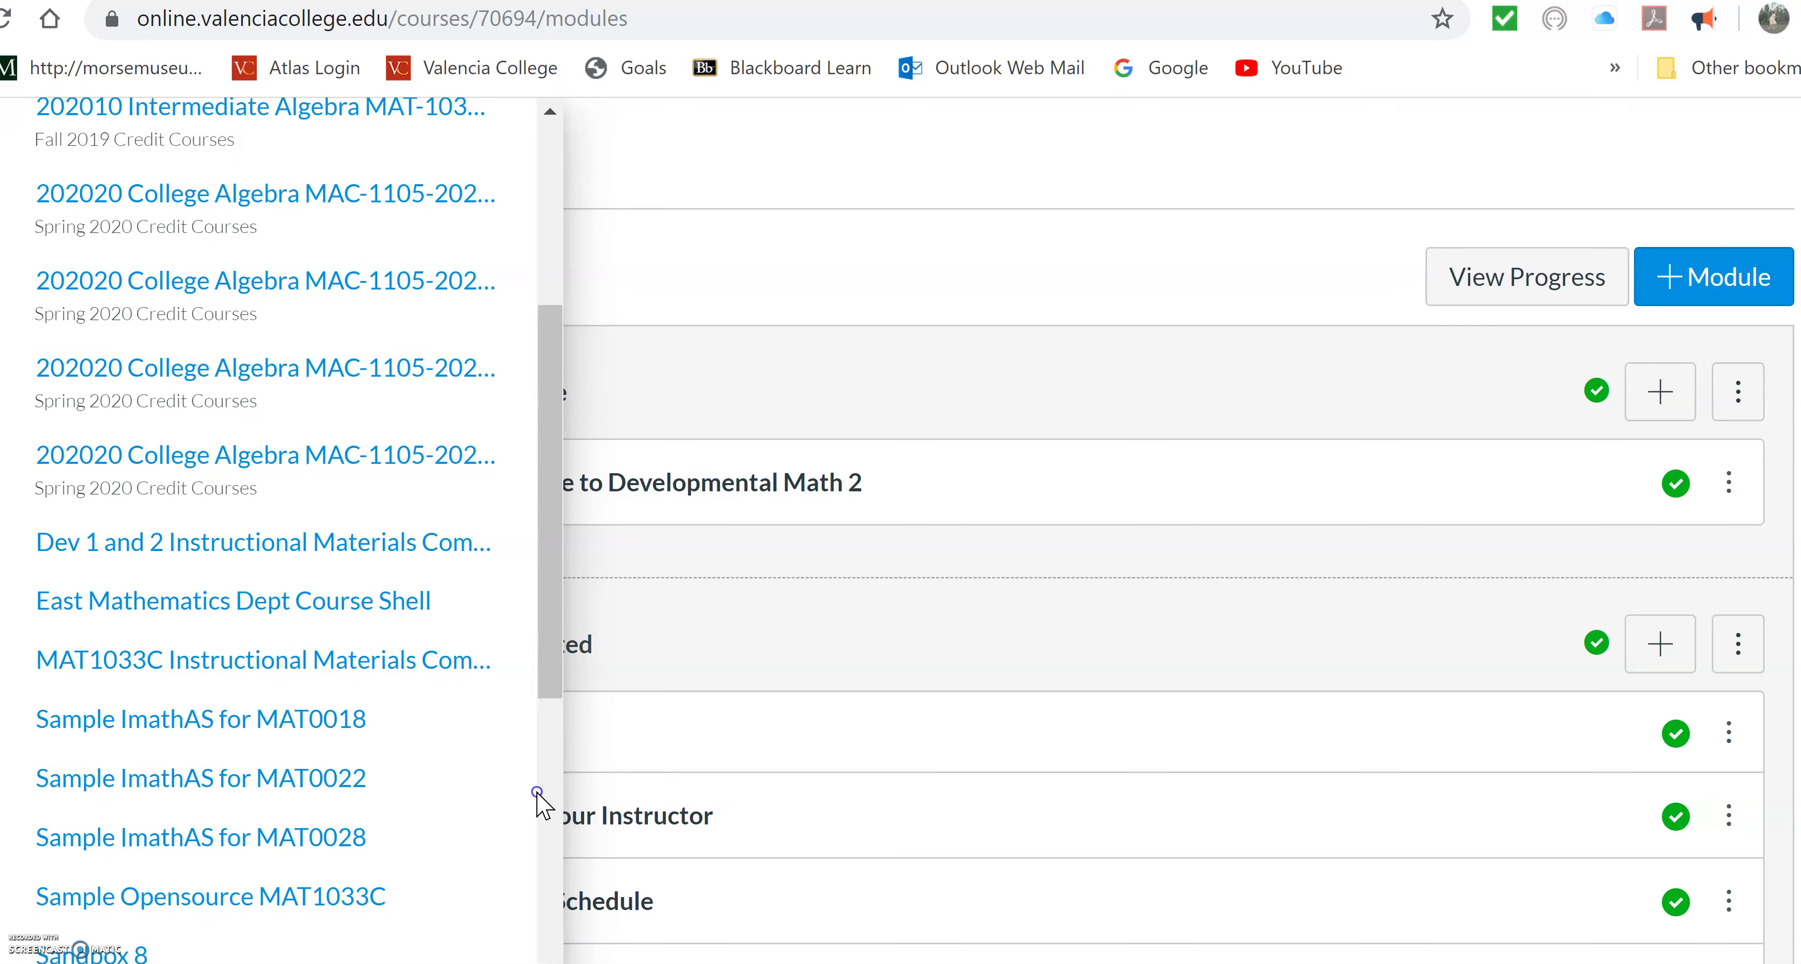
pyautogui.moveTo(553, 671); pyautogui.dragTo(549, 857)
pyautogui.click(290, 581)
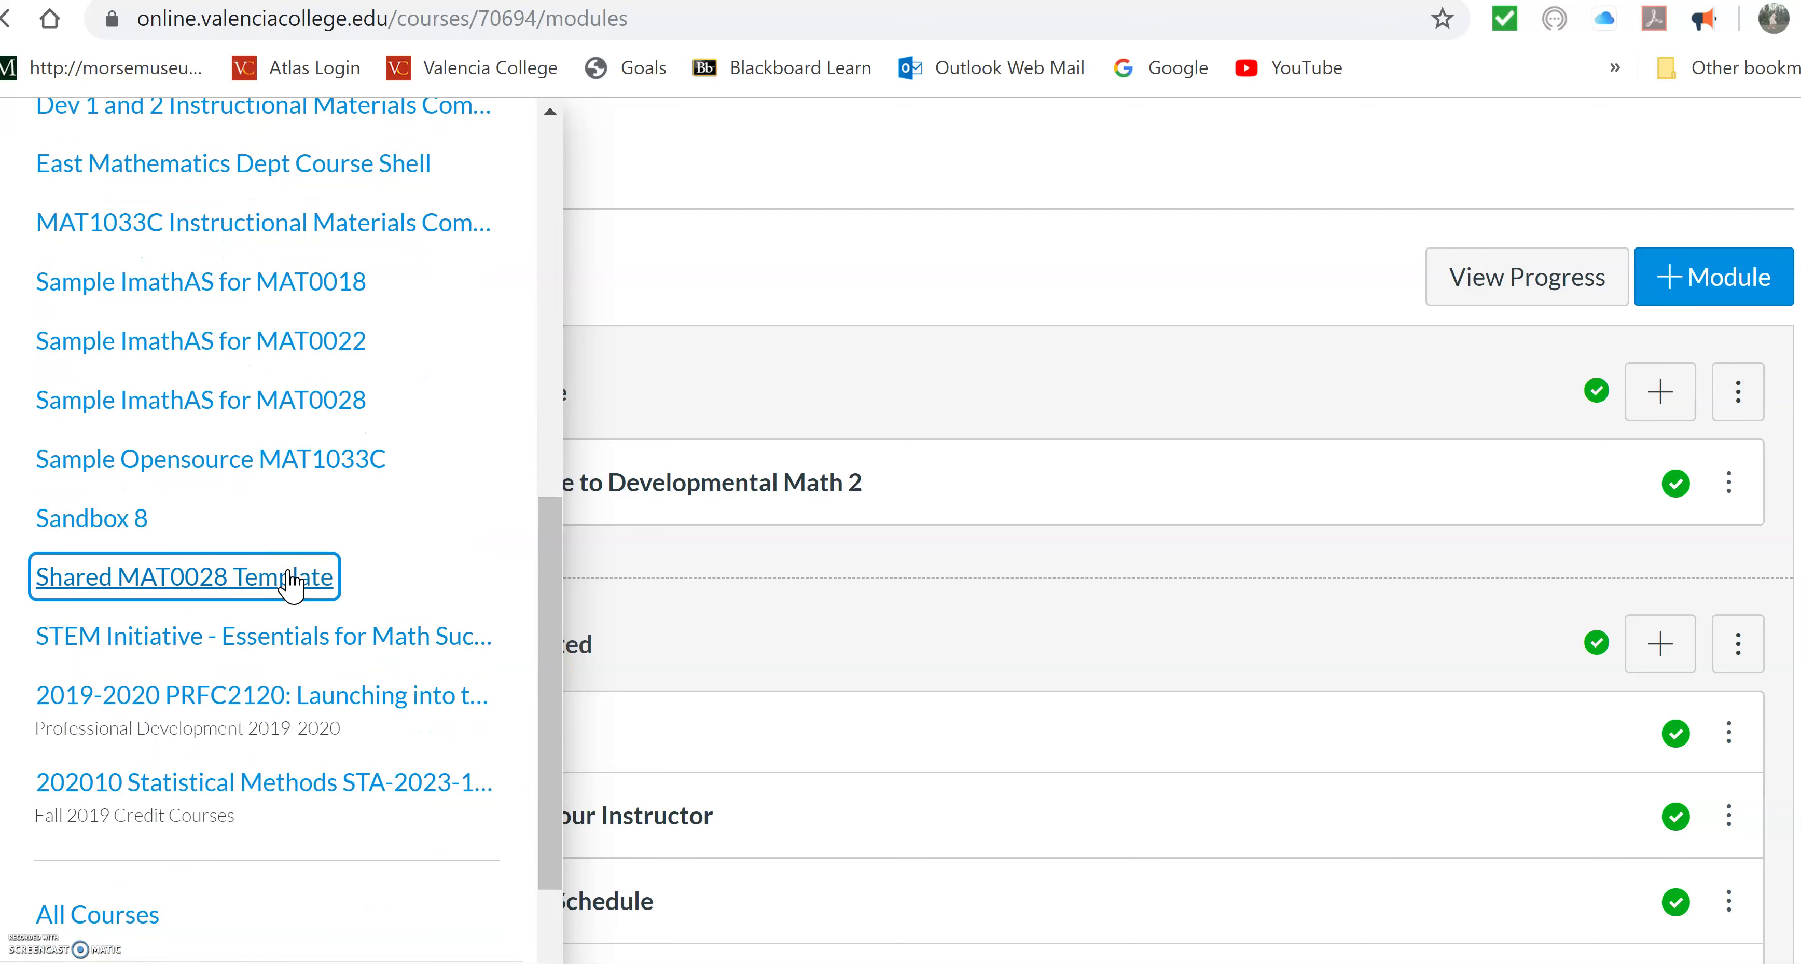
pyautogui.click(147, 557)
pyautogui.click(113, 796)
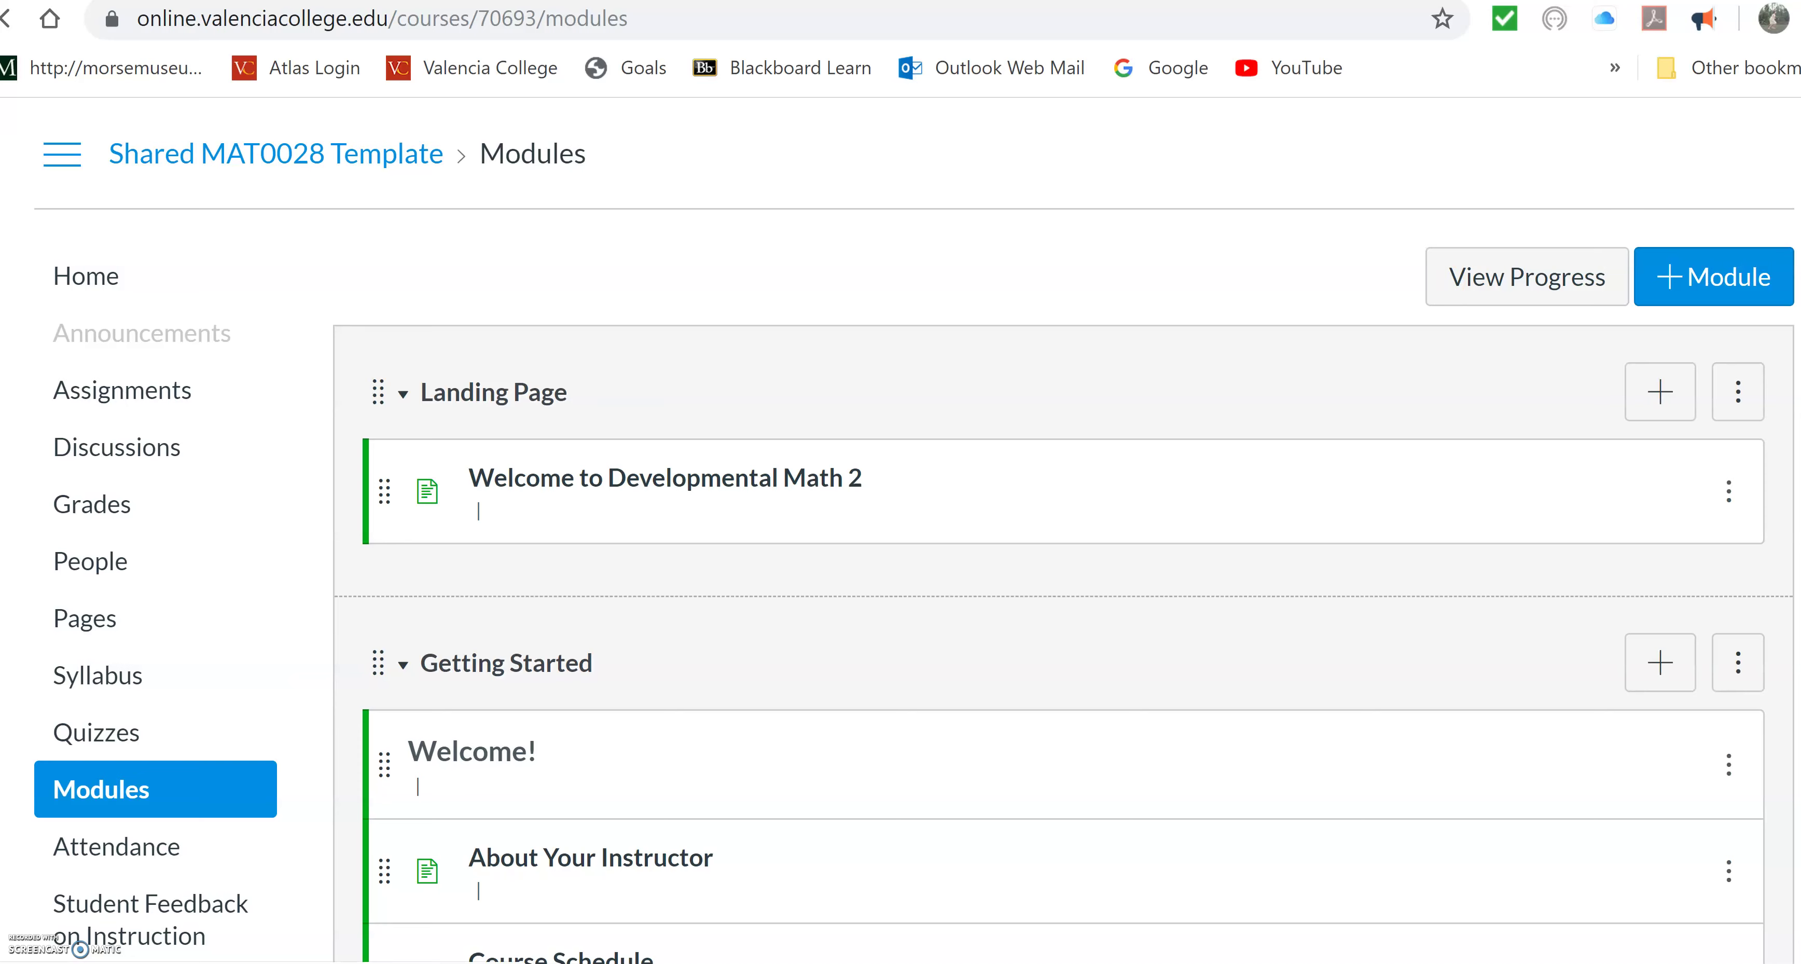
pyautogui.scroll(-5, 1049, 490)
pyautogui.scroll(-10, 1048, 531)
pyautogui.scroll(-15, 1049, 532)
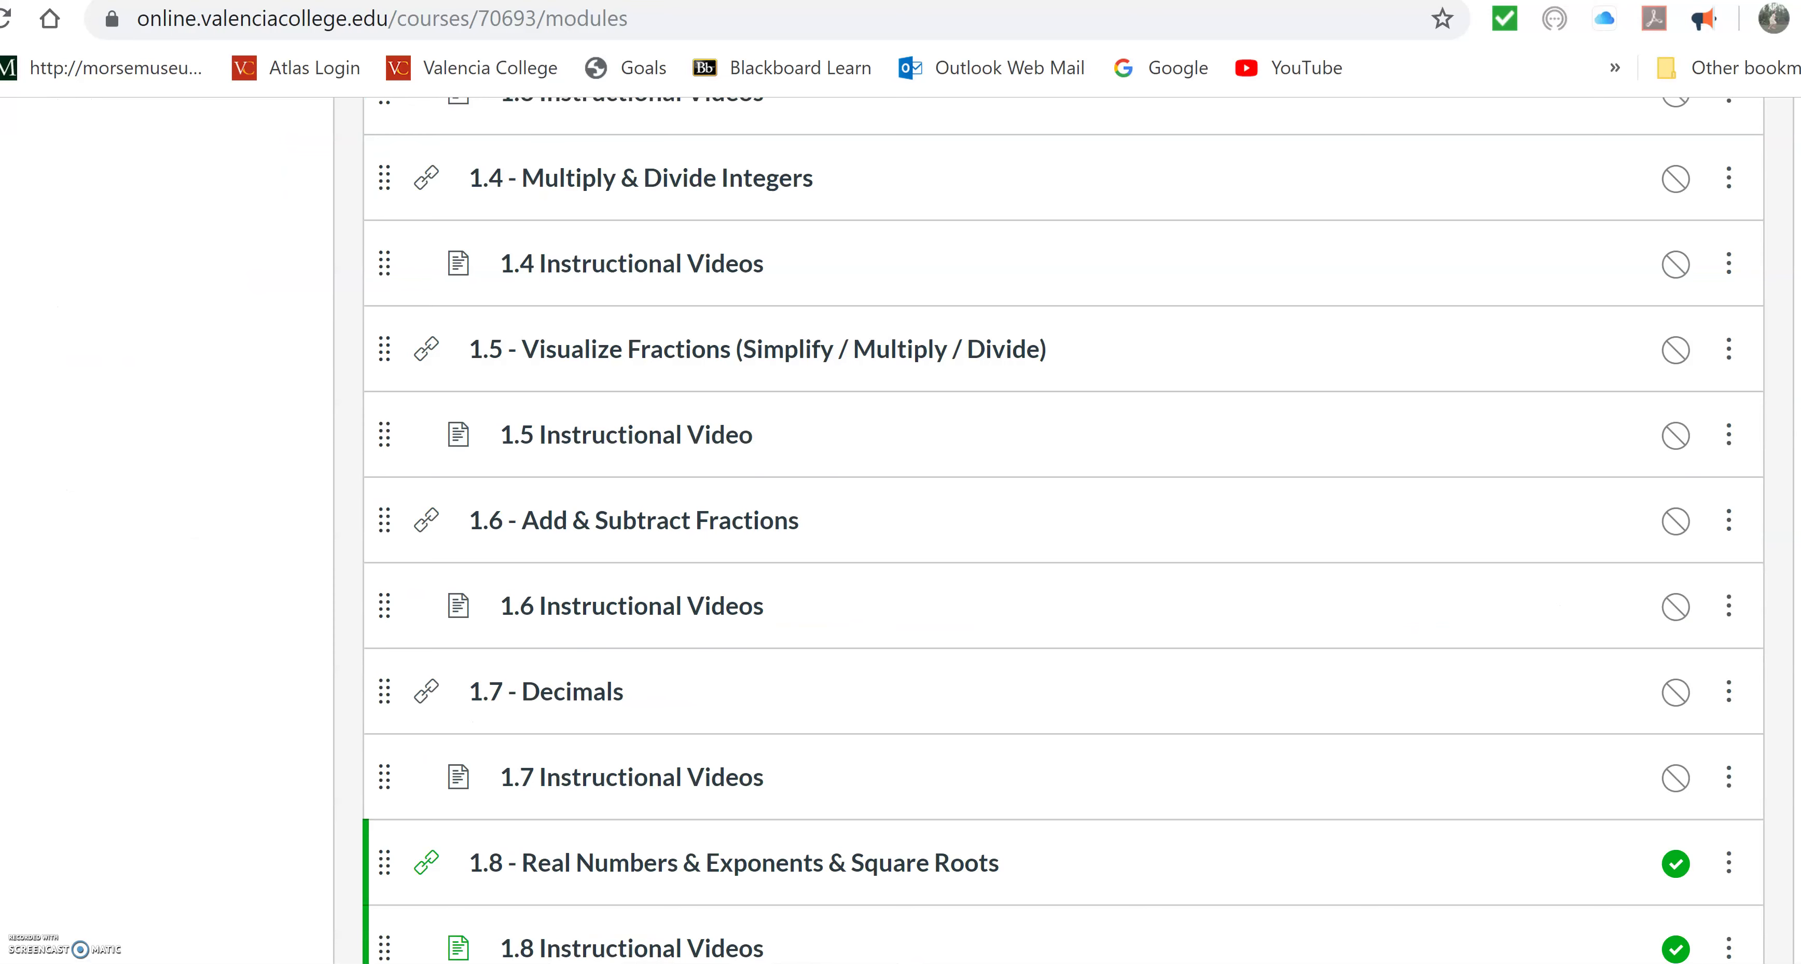
pyautogui.scroll(-12, 1048, 532)
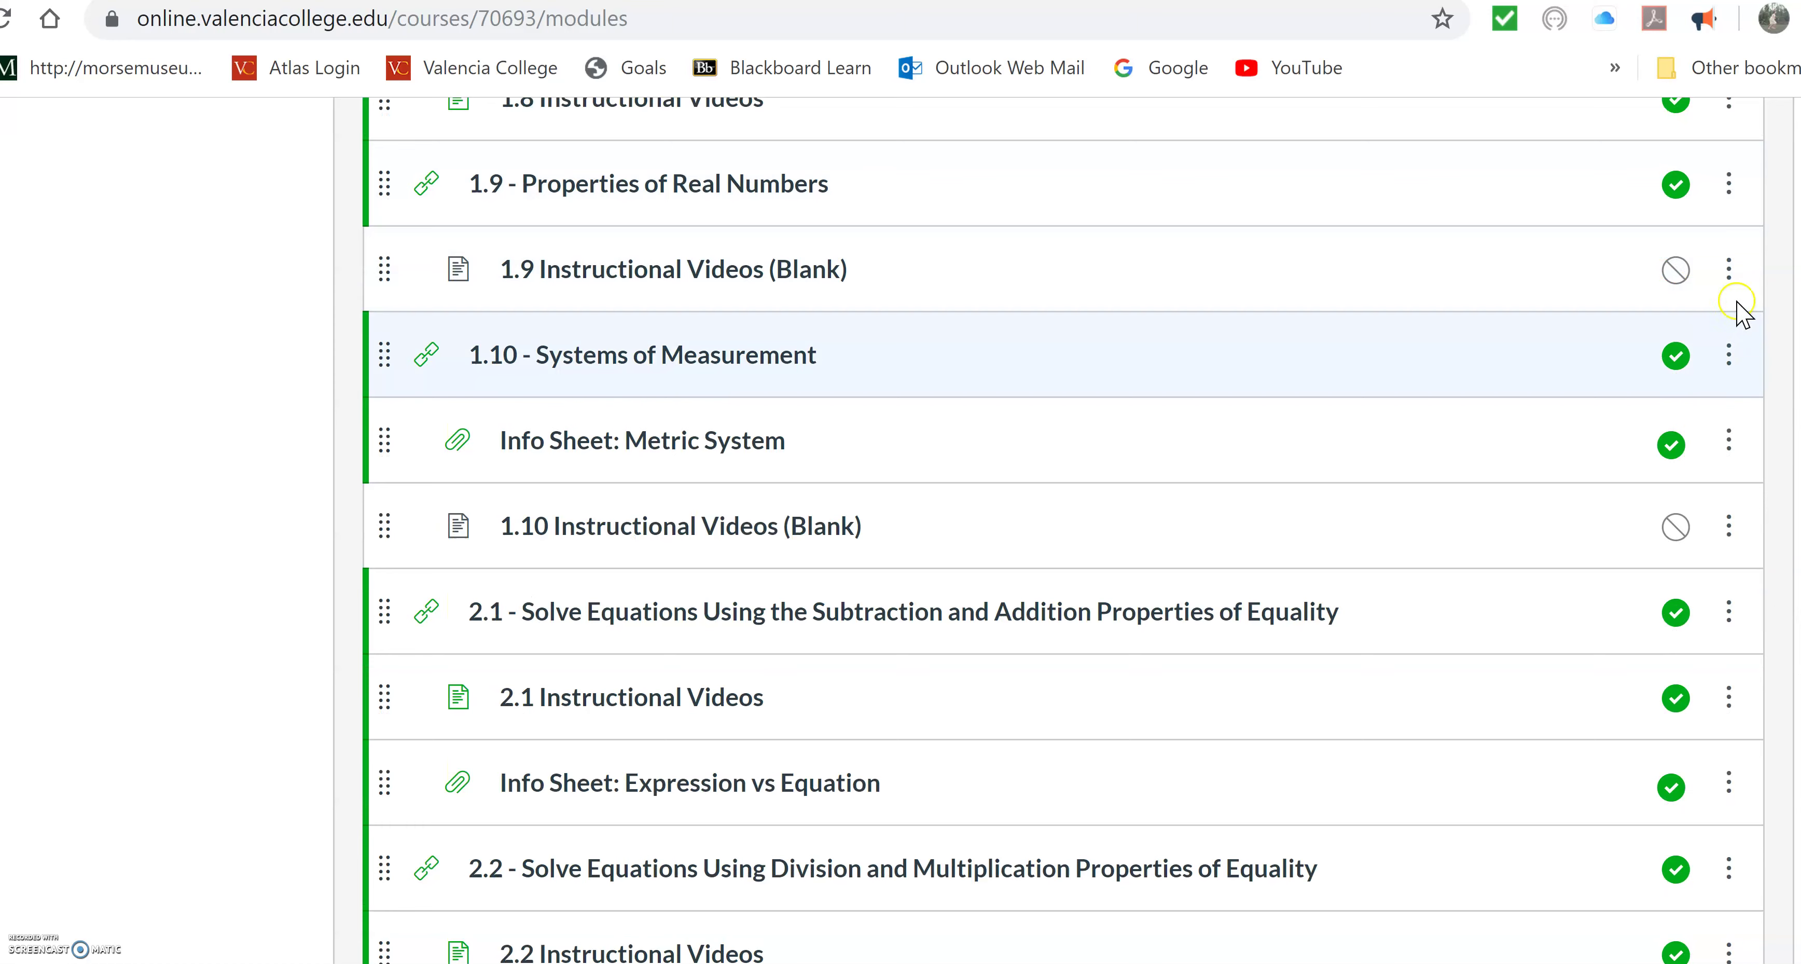
pyautogui.click(758, 279)
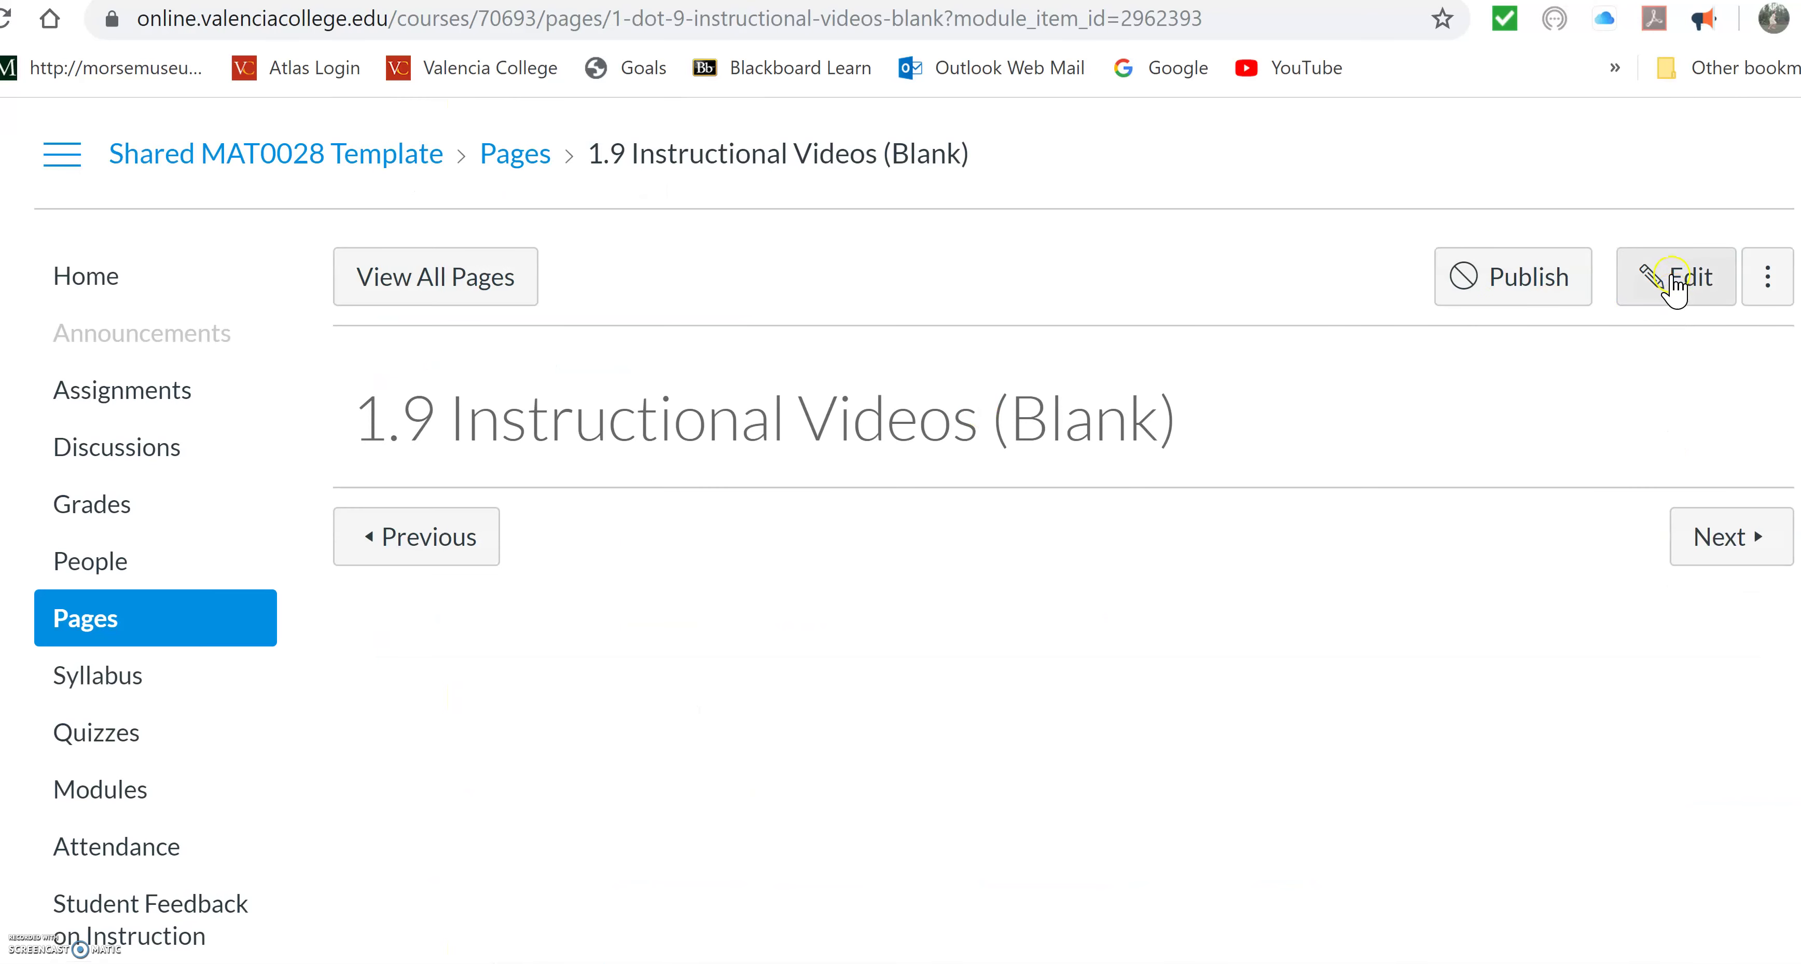
# Paste the Introduction to the Distributive Property YouTube link into the 1.9 page, save it, and test-play it.
pyautogui.click(1674, 283)
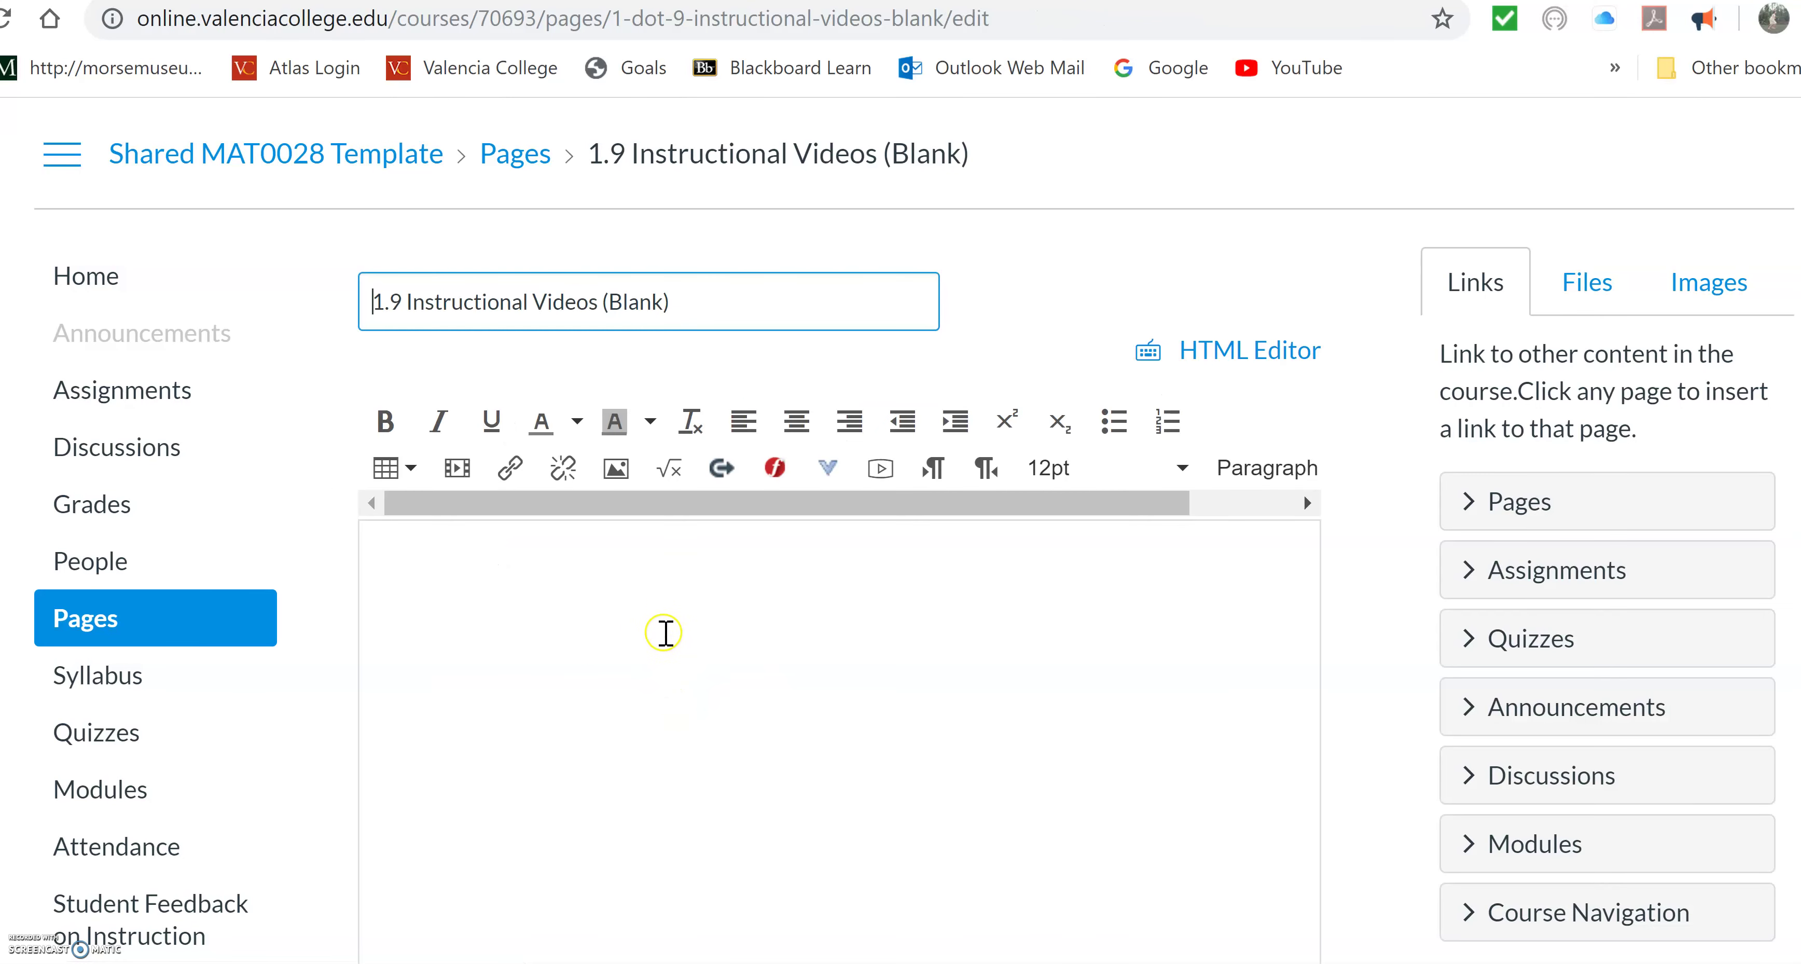
pyautogui.click(663, 587)
pyautogui.write('Introduction to the Distributive Property')
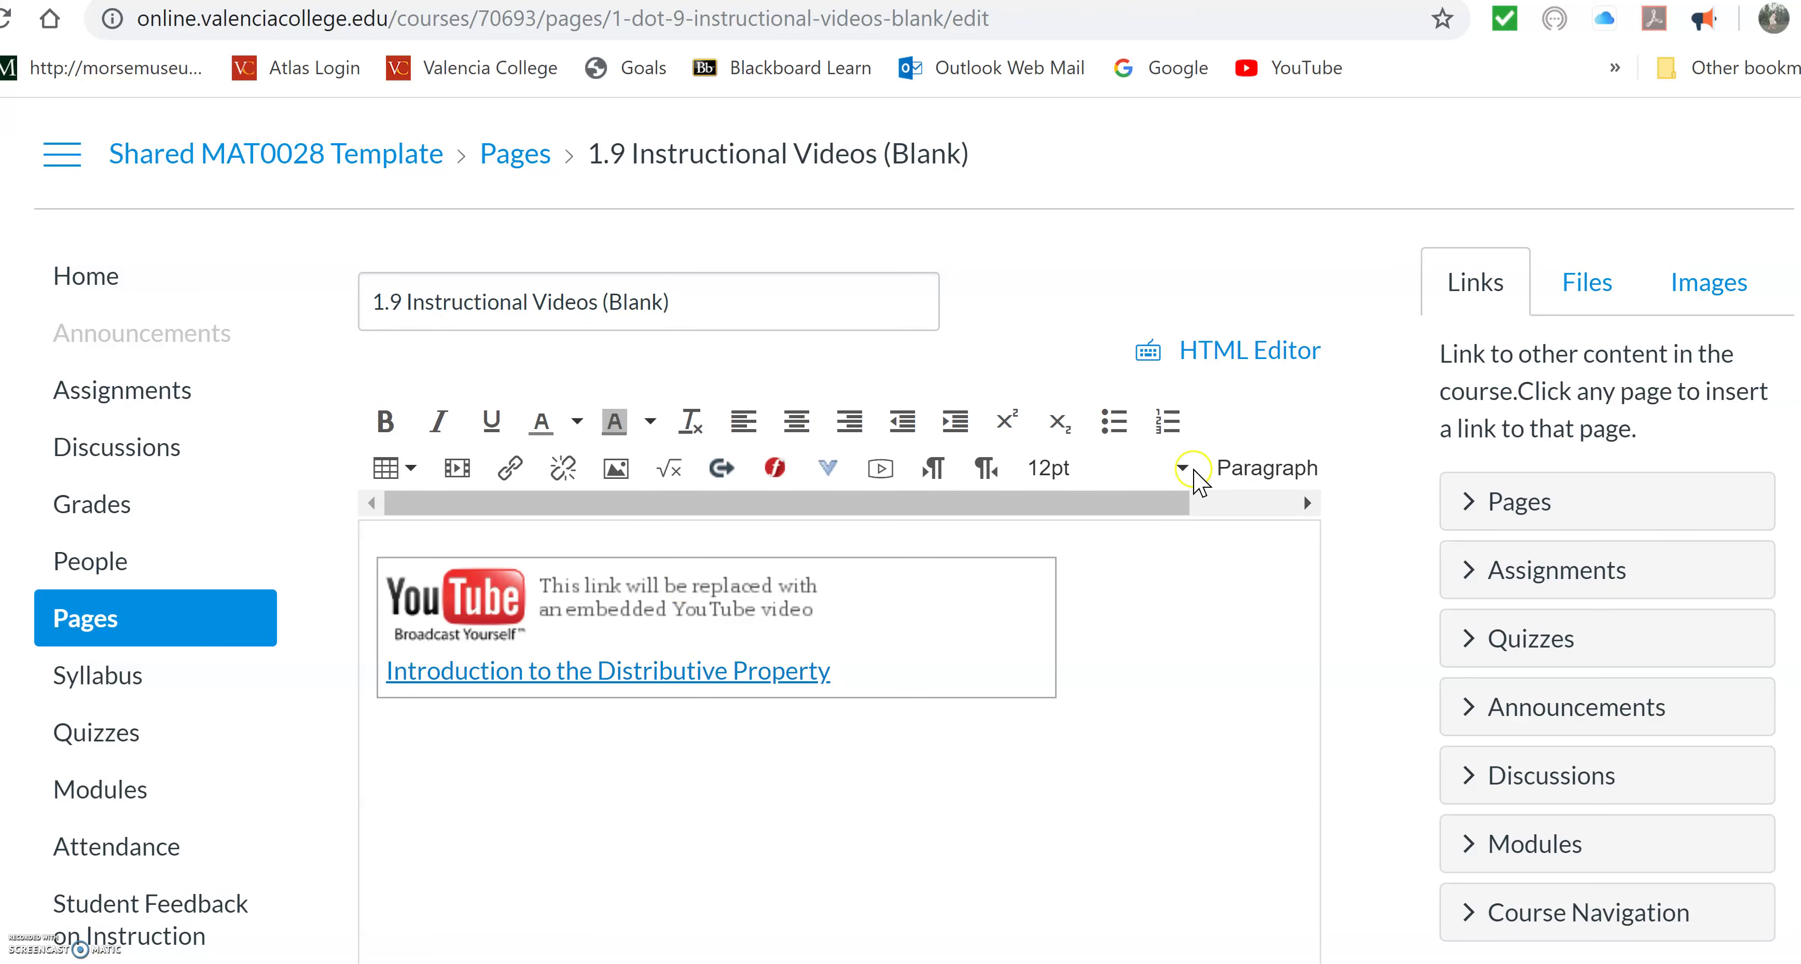
pyautogui.scroll(-5, 1303, 494)
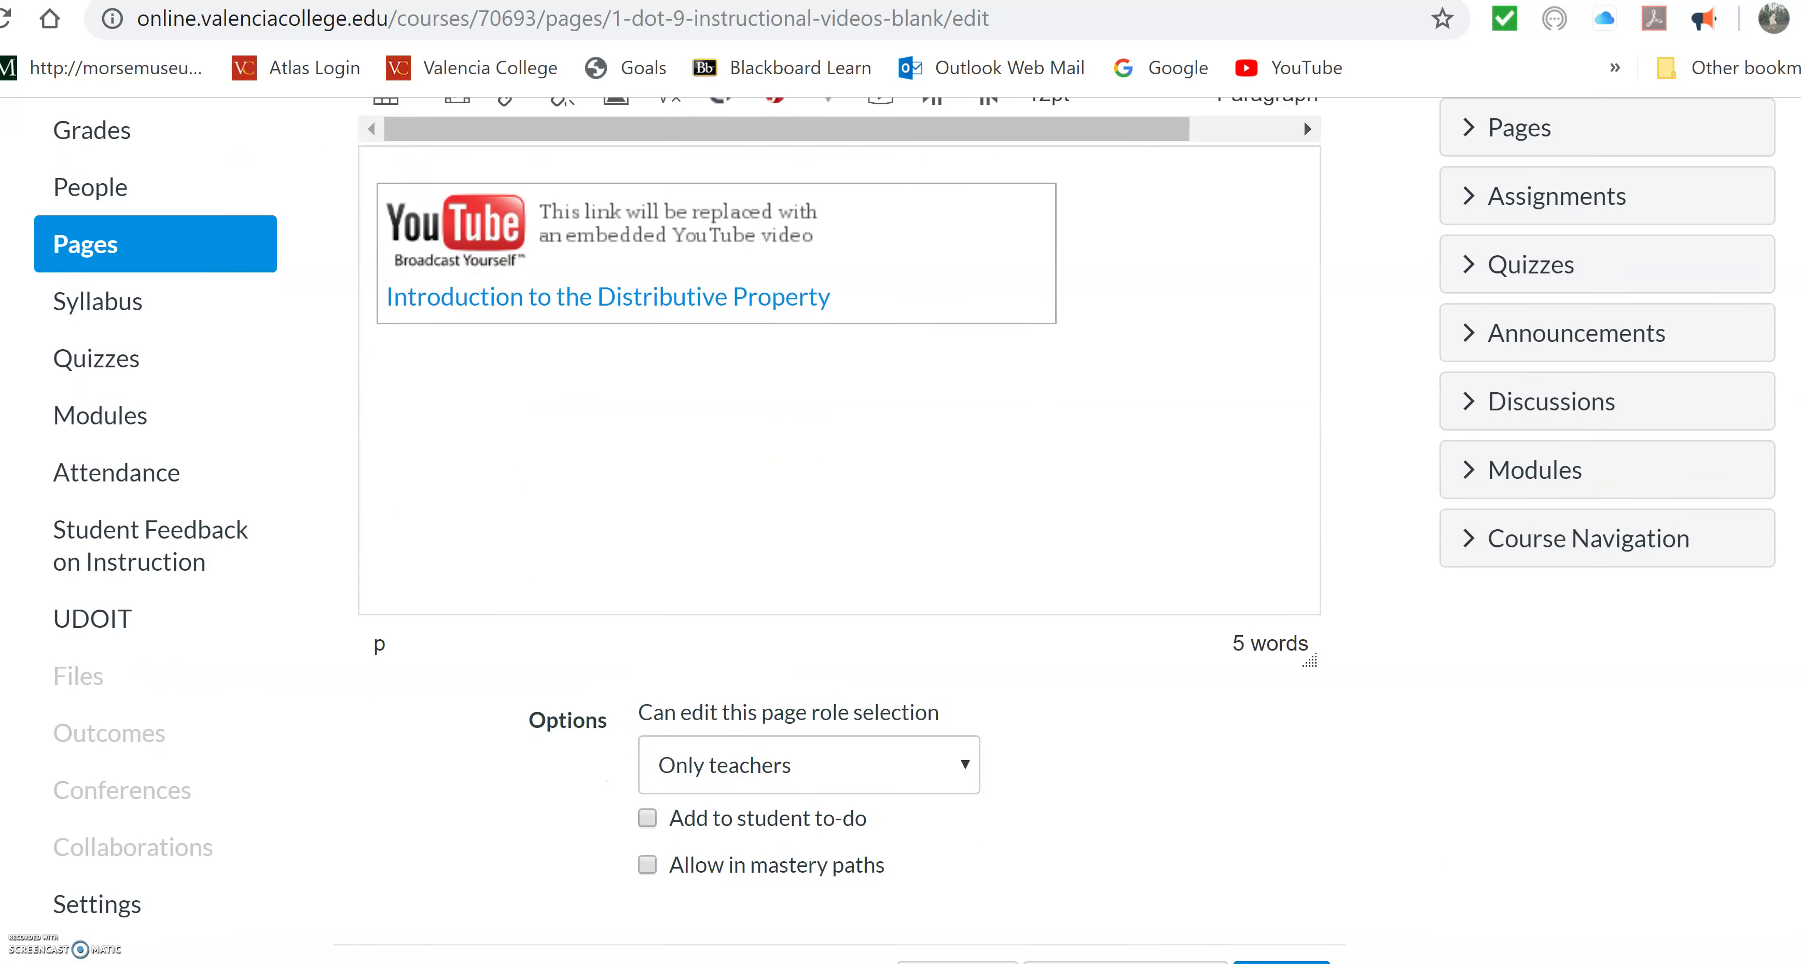
pyautogui.click(1297, 906)
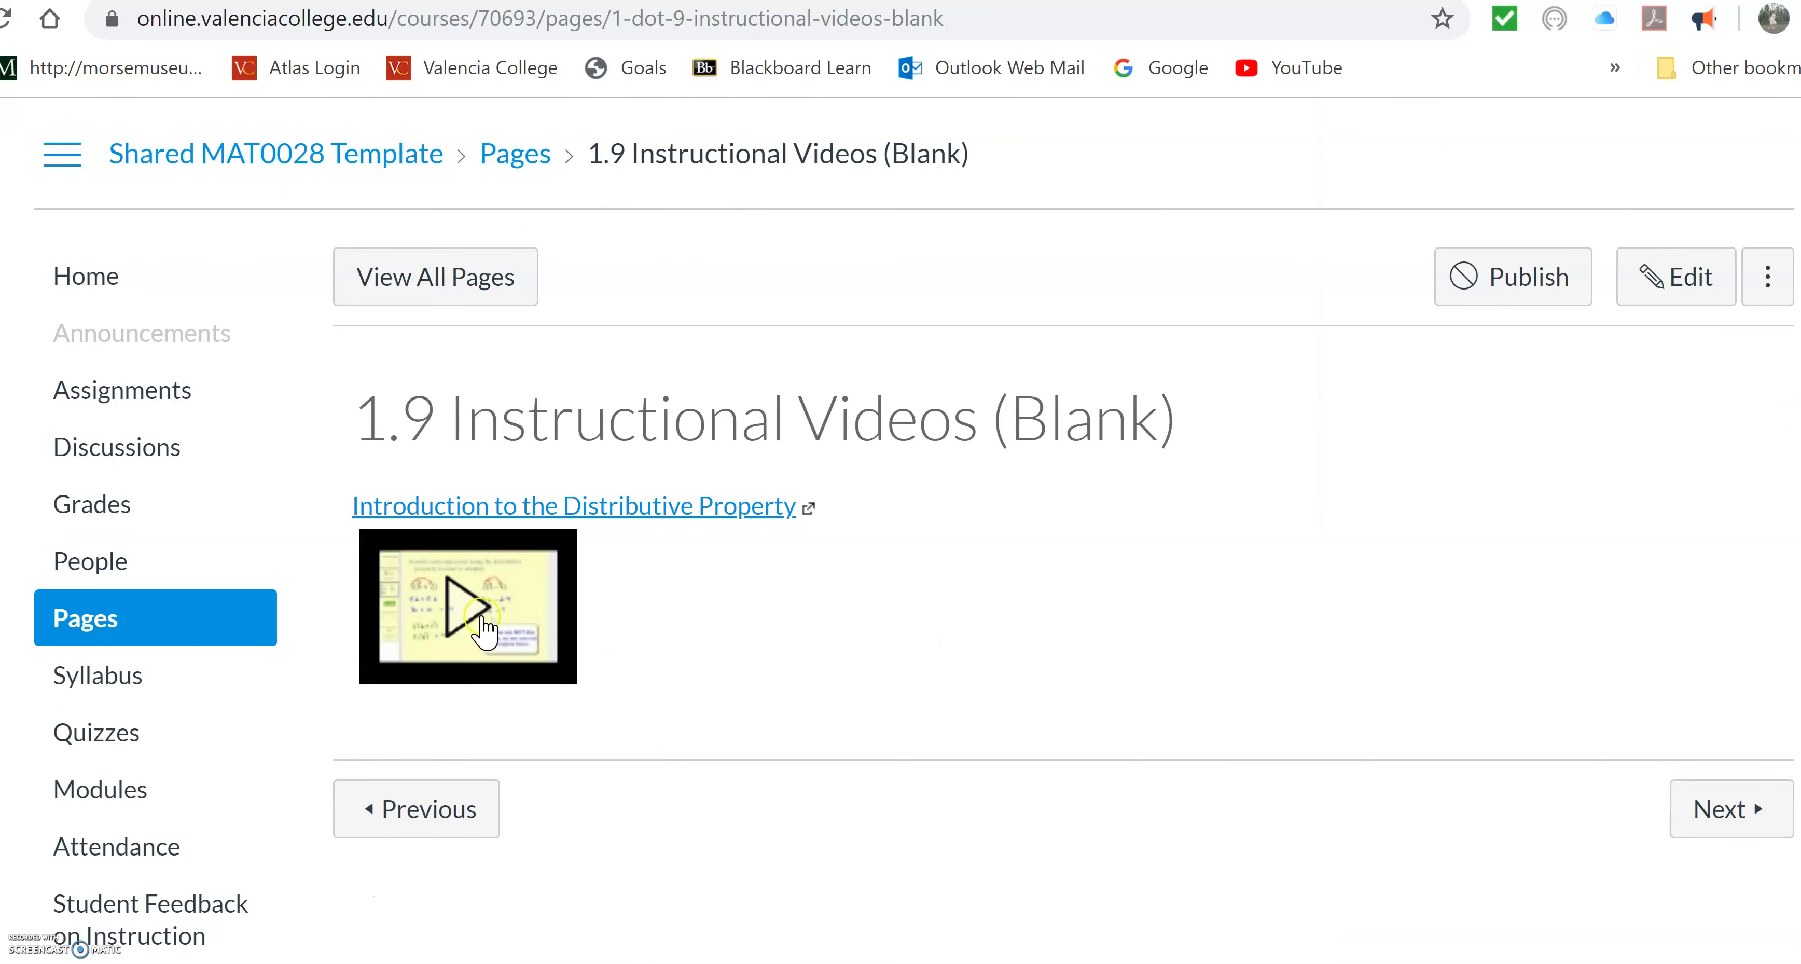
pyautogui.click(468, 600)
# From the Pages list, edit the 1.9 page title to drop ' (Blank)', leaving '1.9 Instructional Videos'.
pyautogui.click(517, 168)
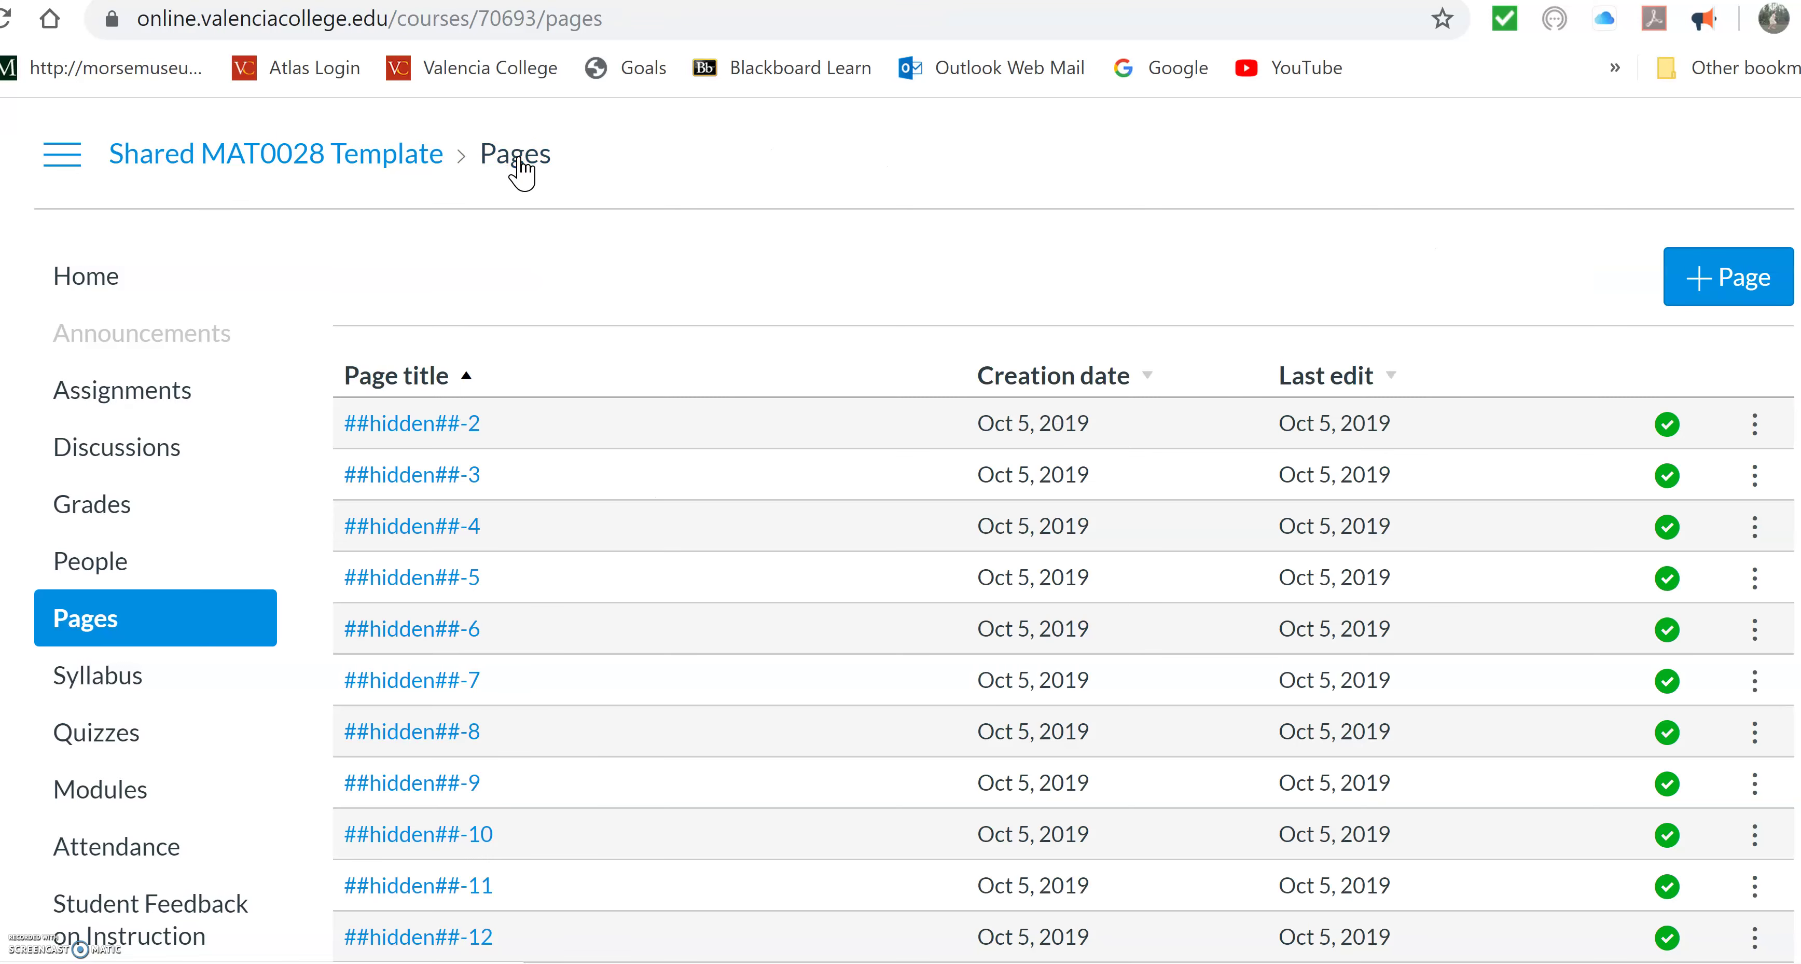
pyautogui.scroll(-15, 521, 171)
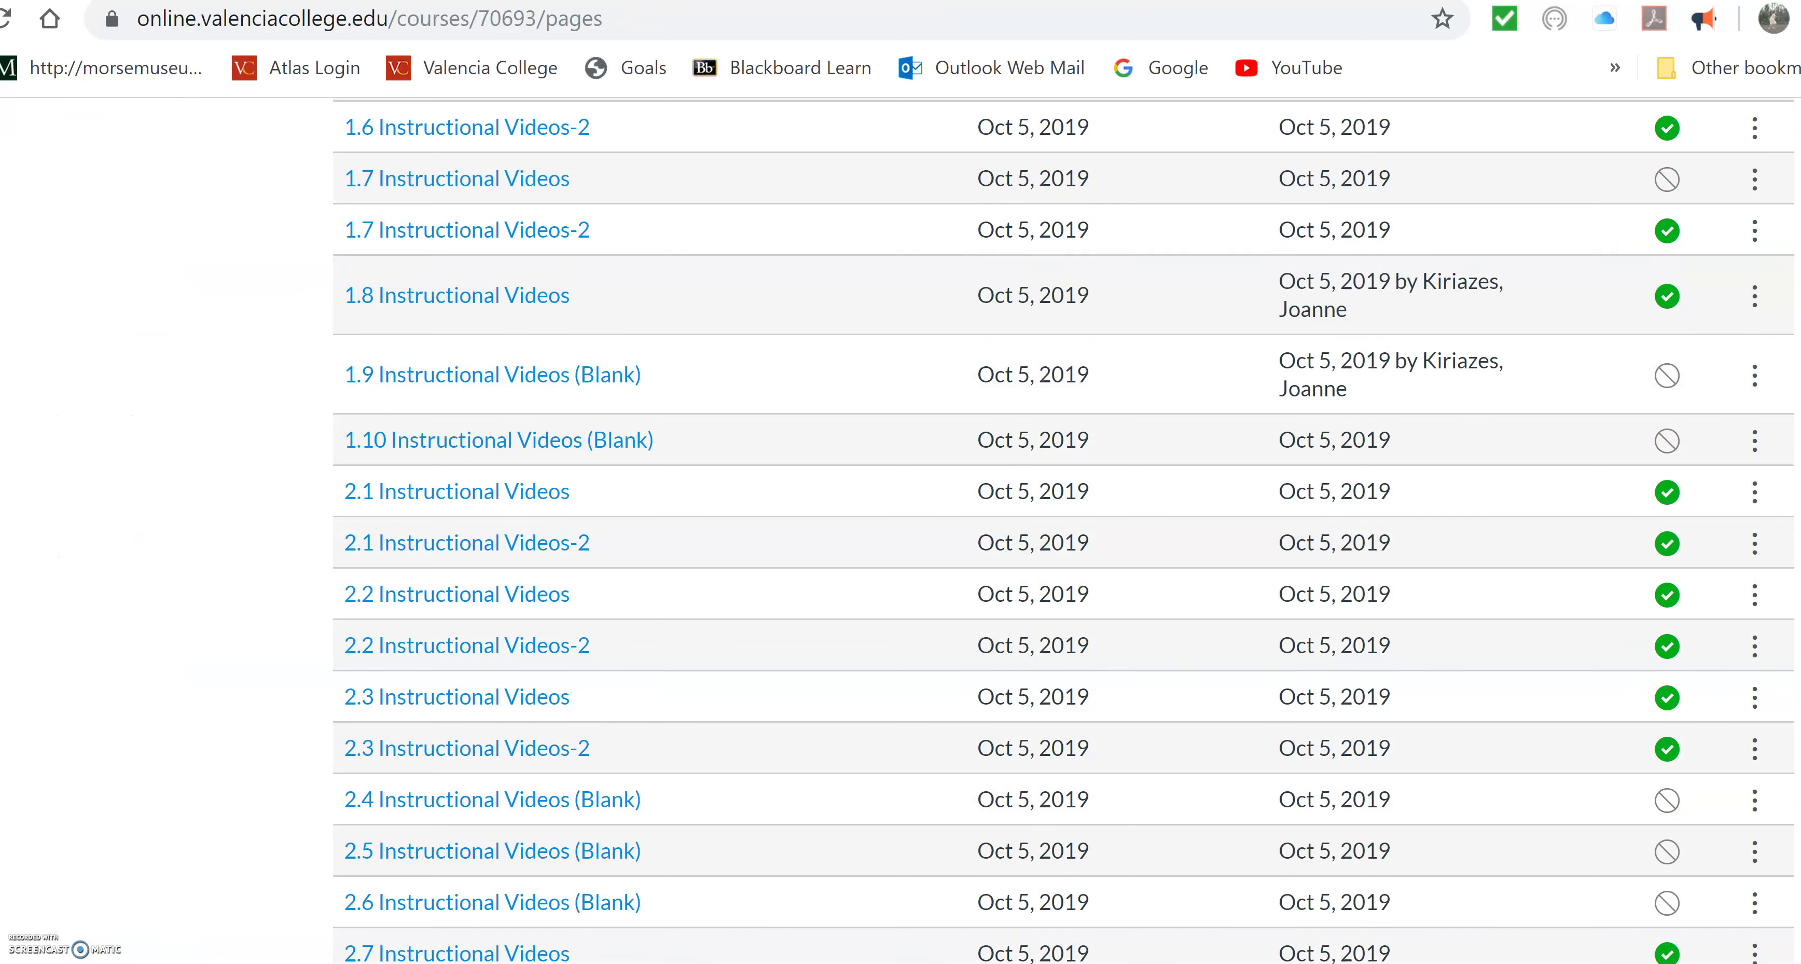
pyautogui.scroll(5, 703, 836)
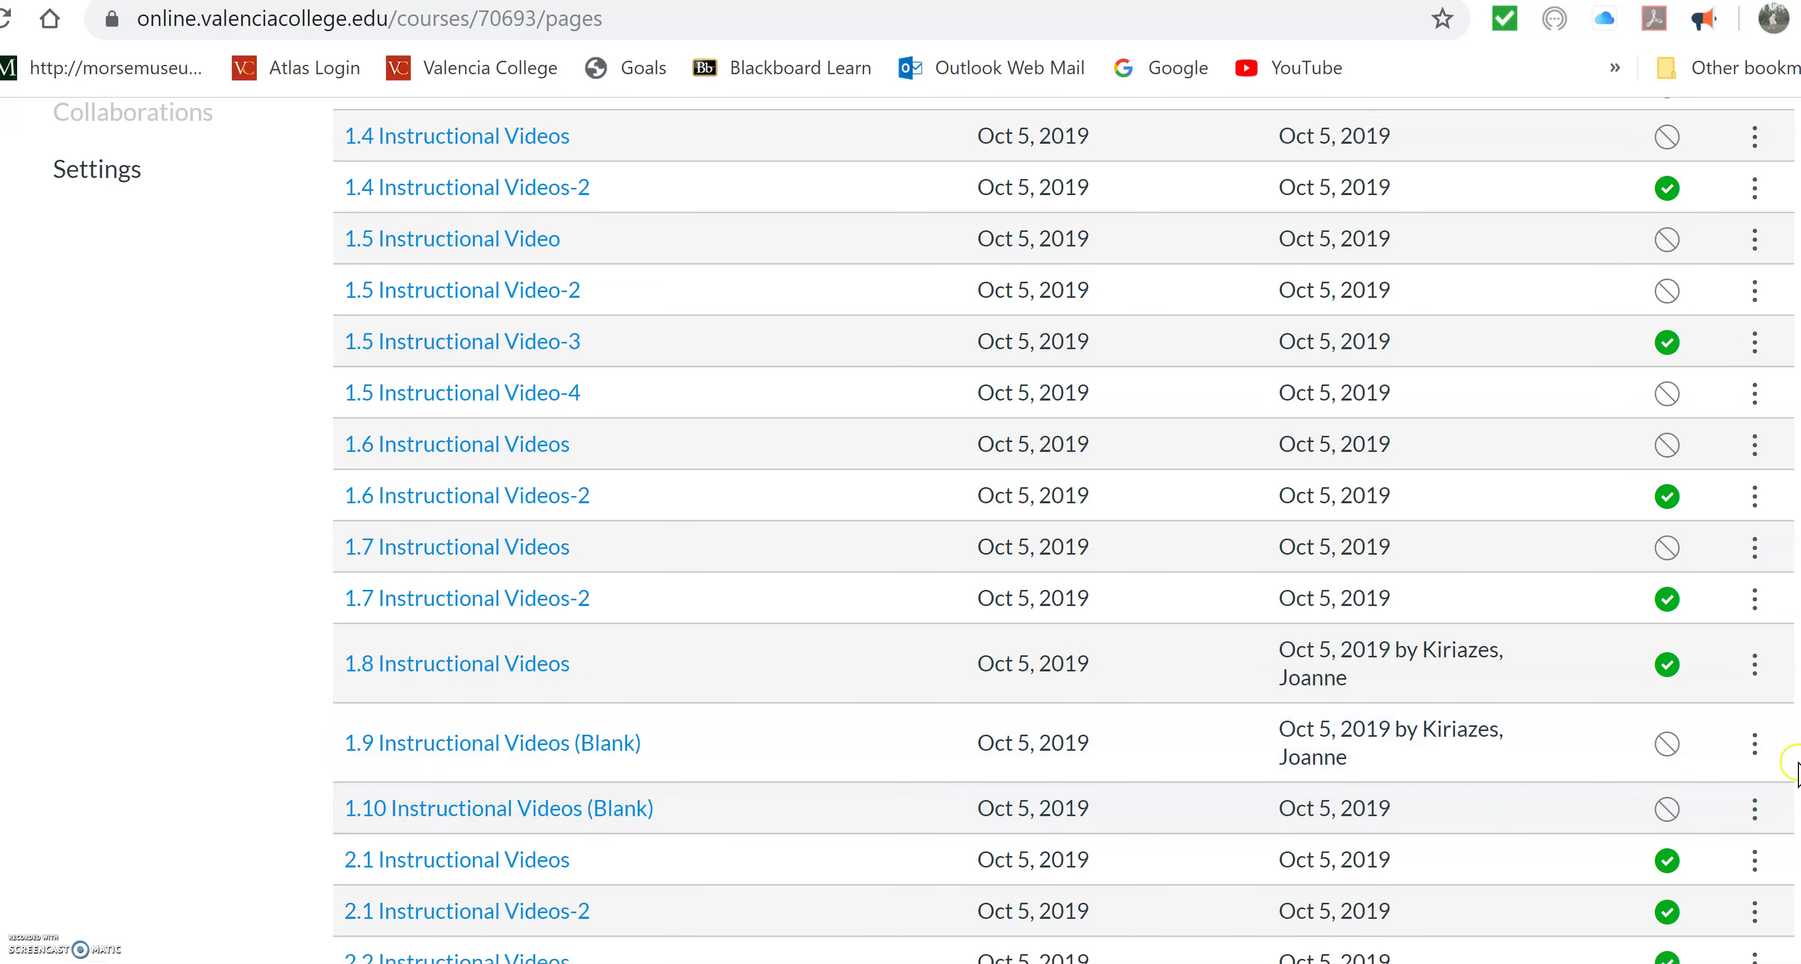
pyautogui.click(1755, 745)
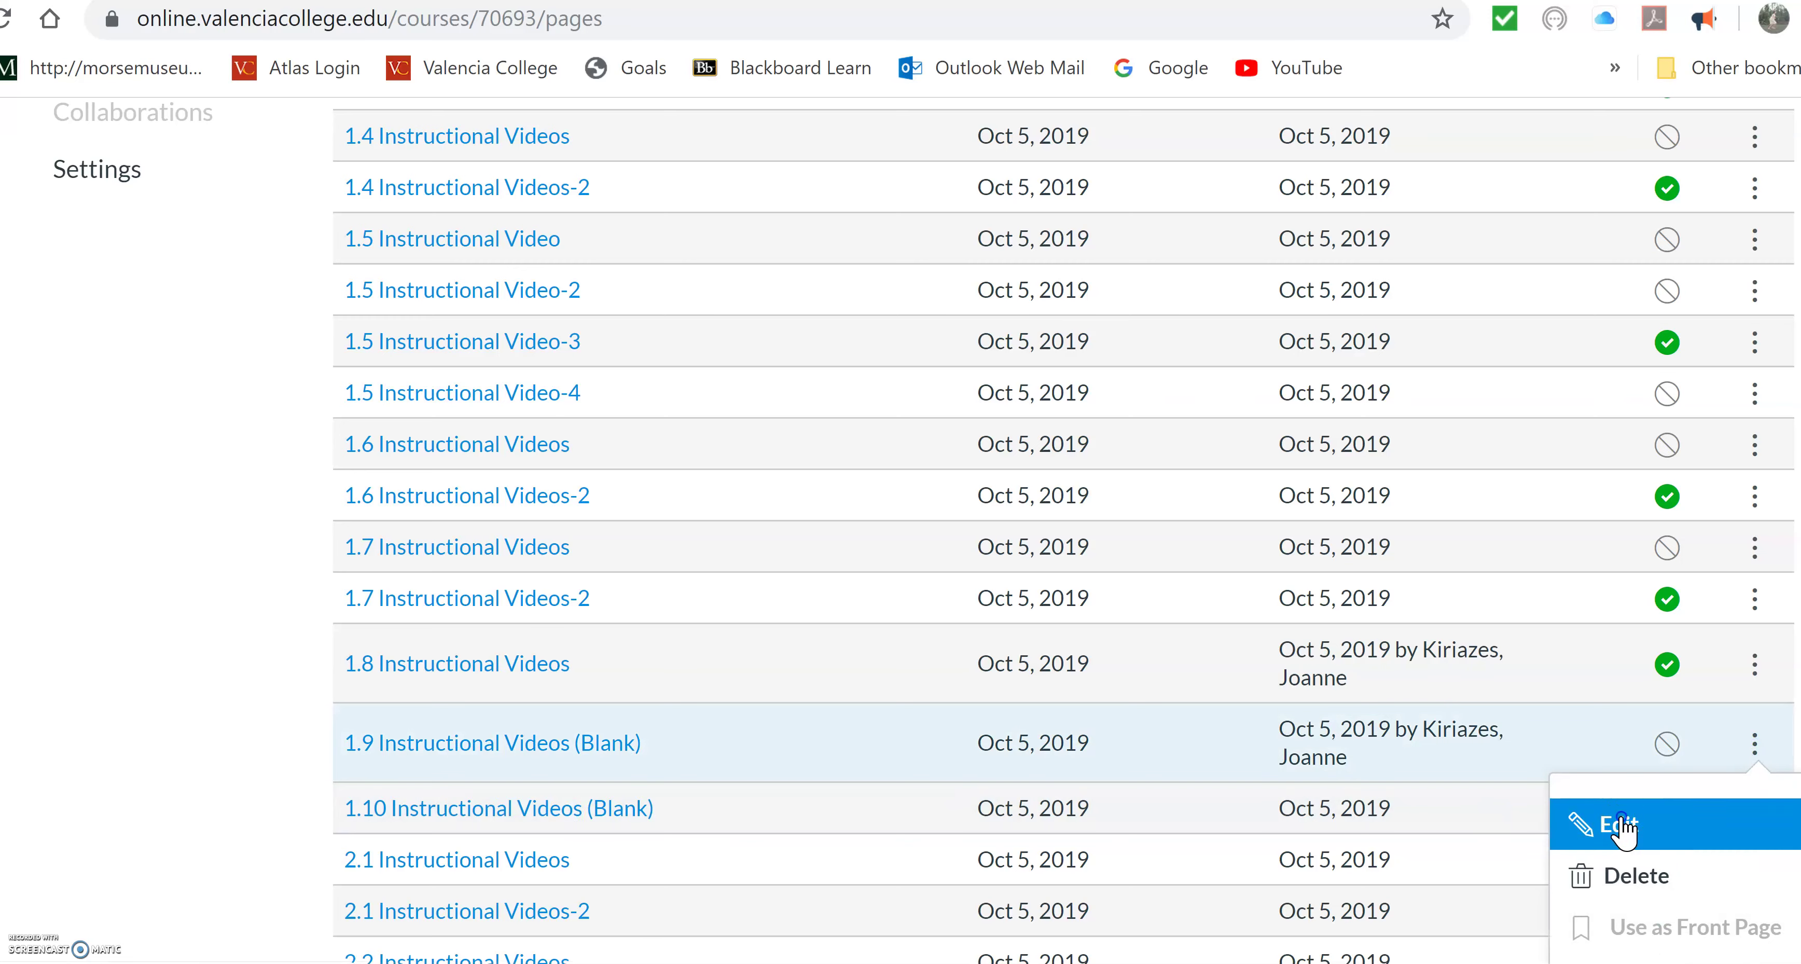
pyautogui.click(1582, 825)
pyautogui.moveTo(993, 516); pyautogui.dragTo(905, 521)
pyautogui.press('BackSpace')
pyautogui.click(1155, 674)
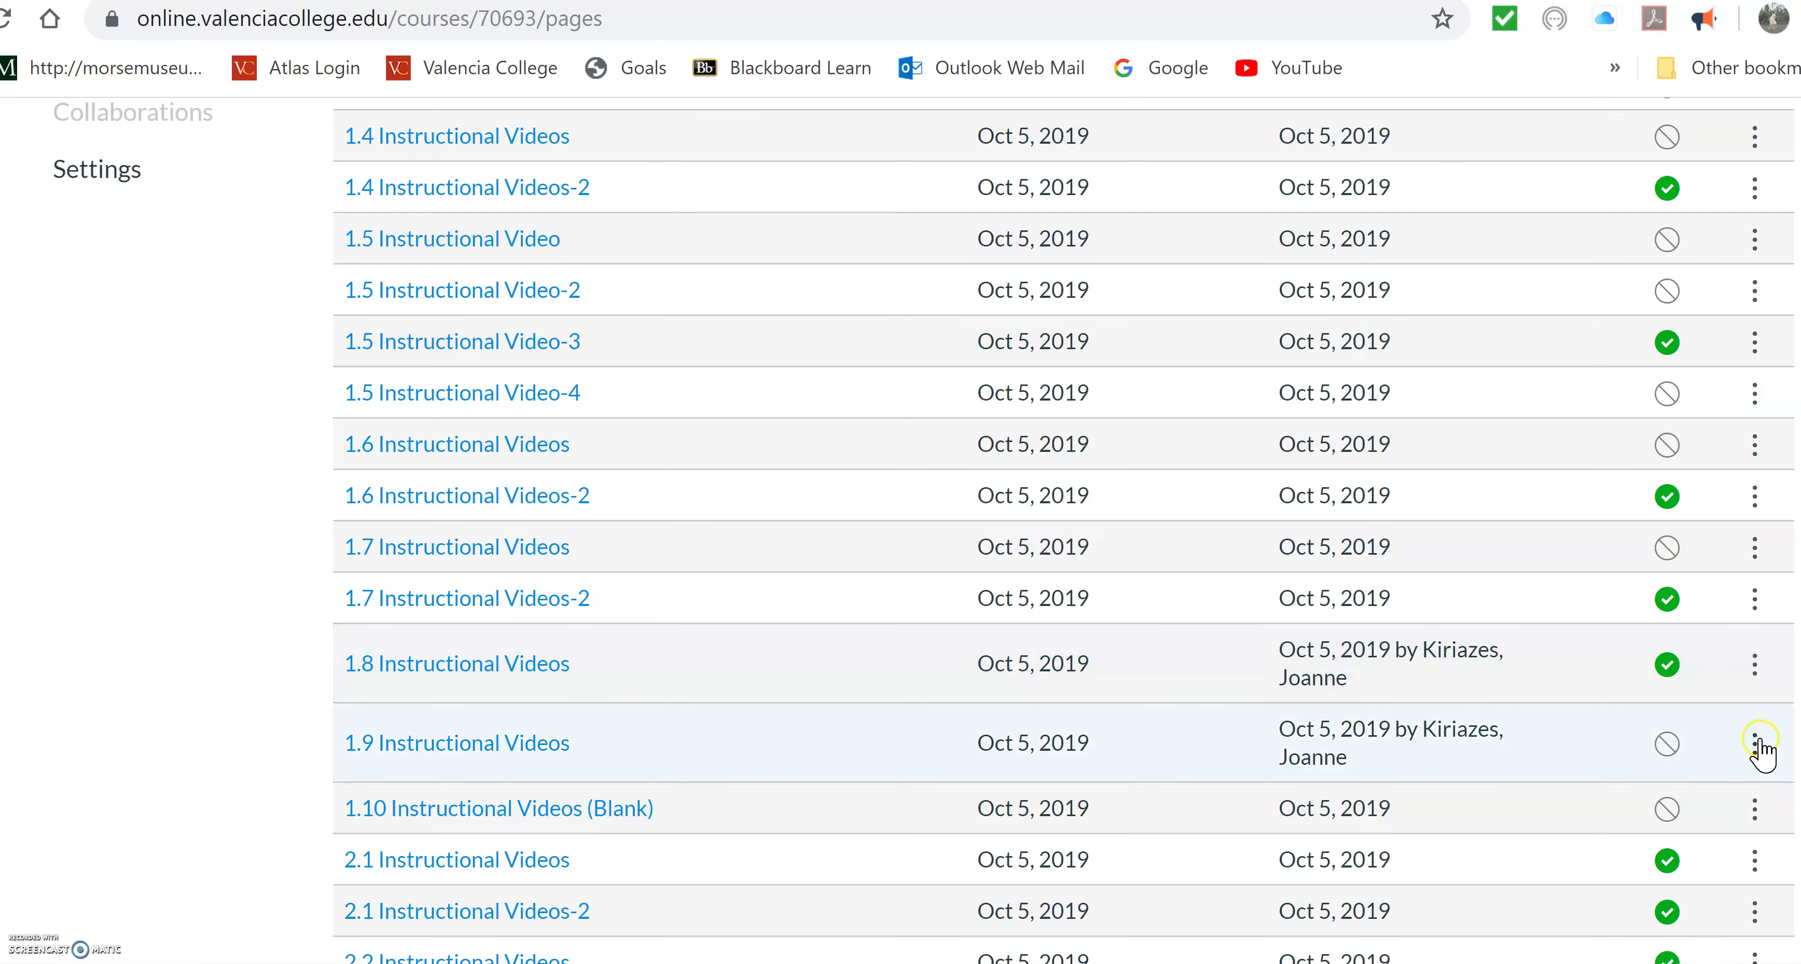
pyautogui.scroll(7, 1063, 531)
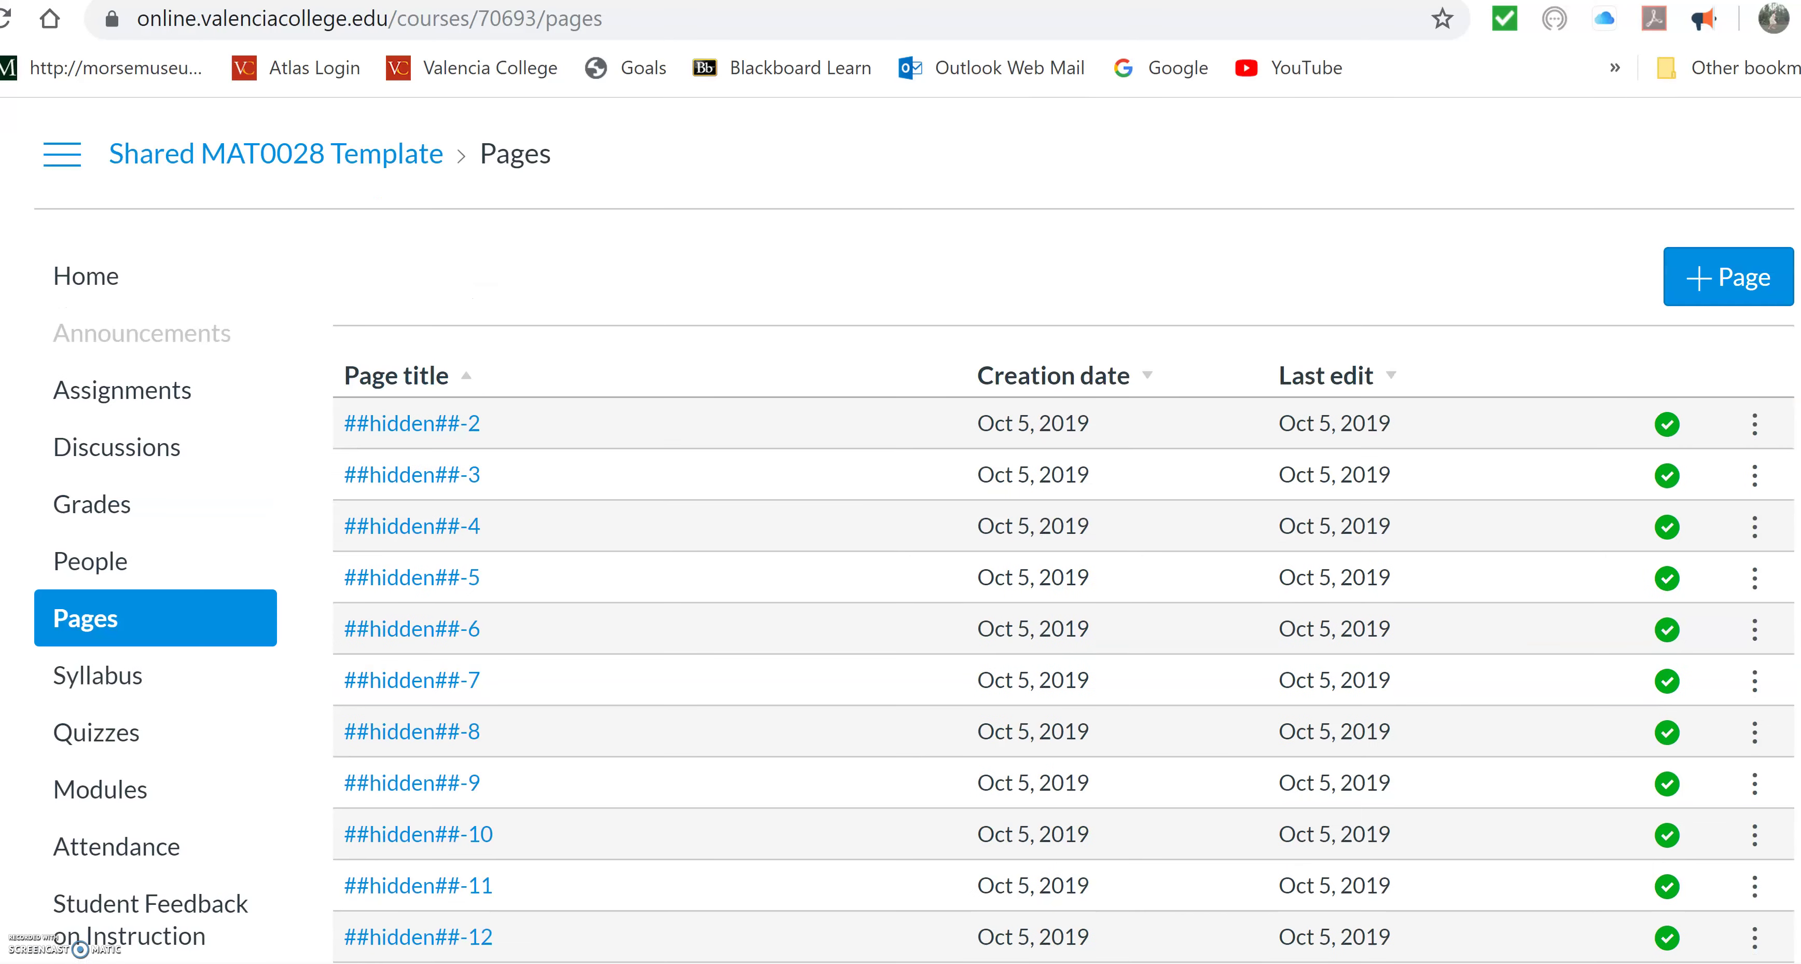
# On the Modules page, publish Week 1's 1.9 Instructional Videos item so it shows a green check.
pyautogui.click(98, 791)
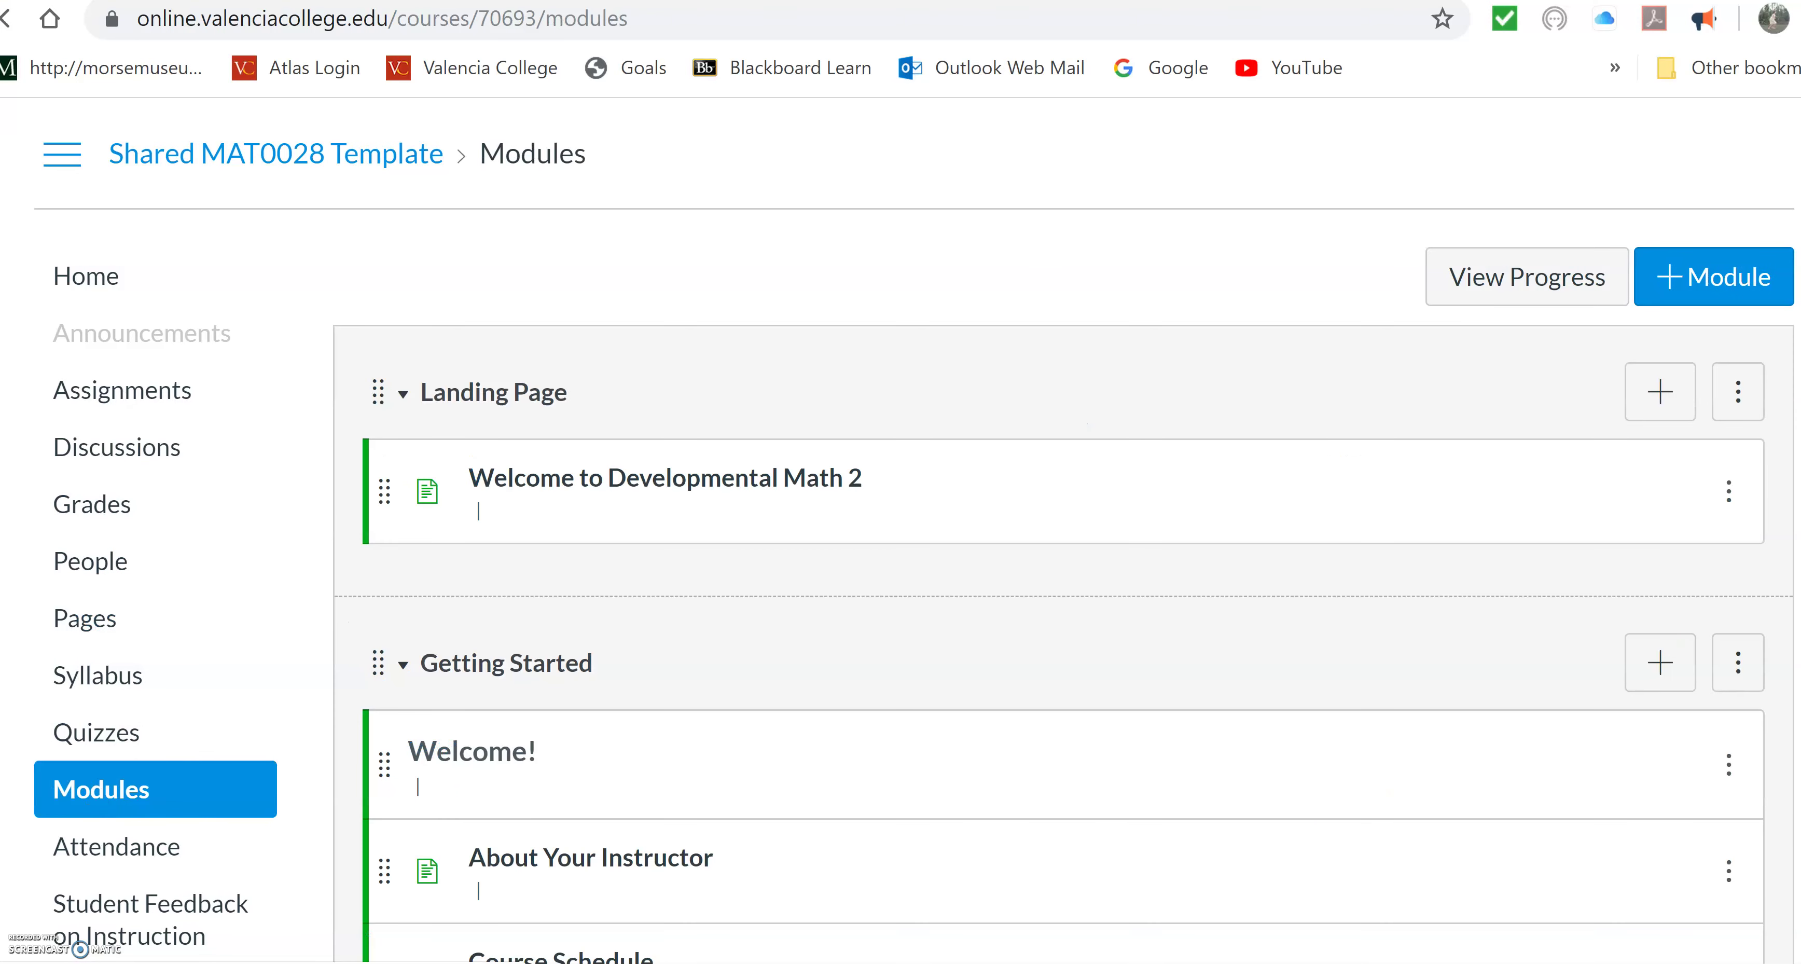
pyautogui.scroll(-10, 1049, 490)
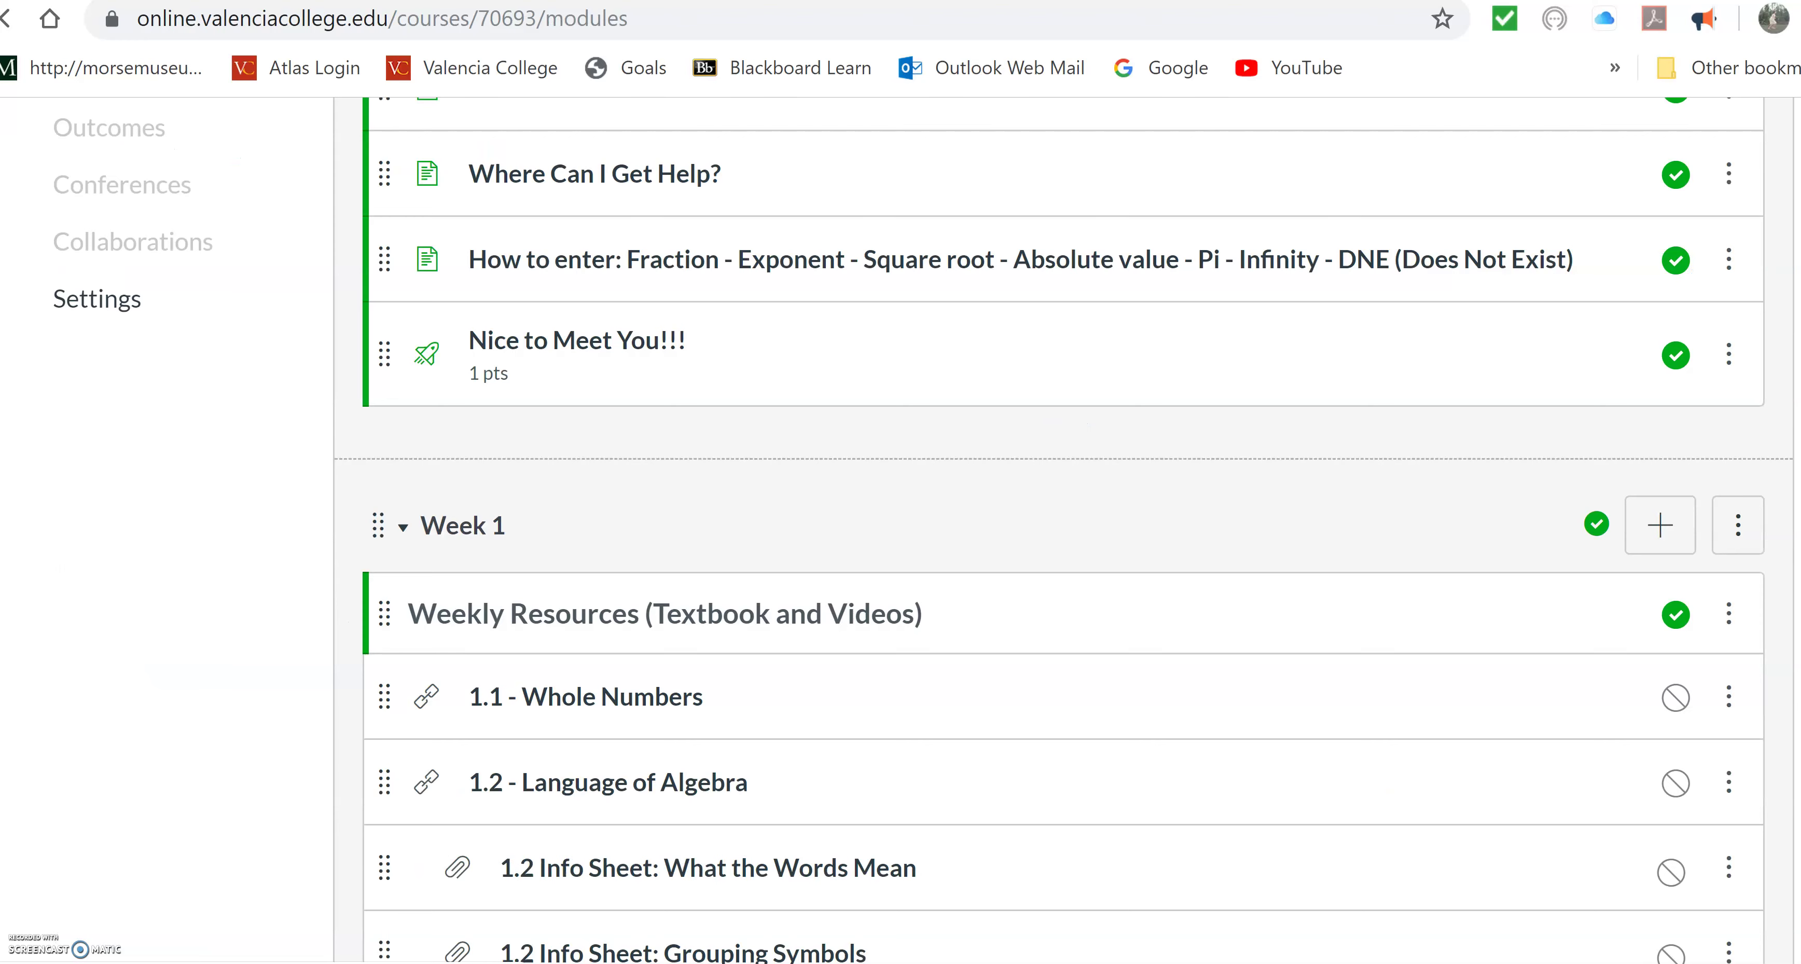
pyautogui.scroll(-10, 1049, 490)
pyautogui.scroll(-2, 1049, 489)
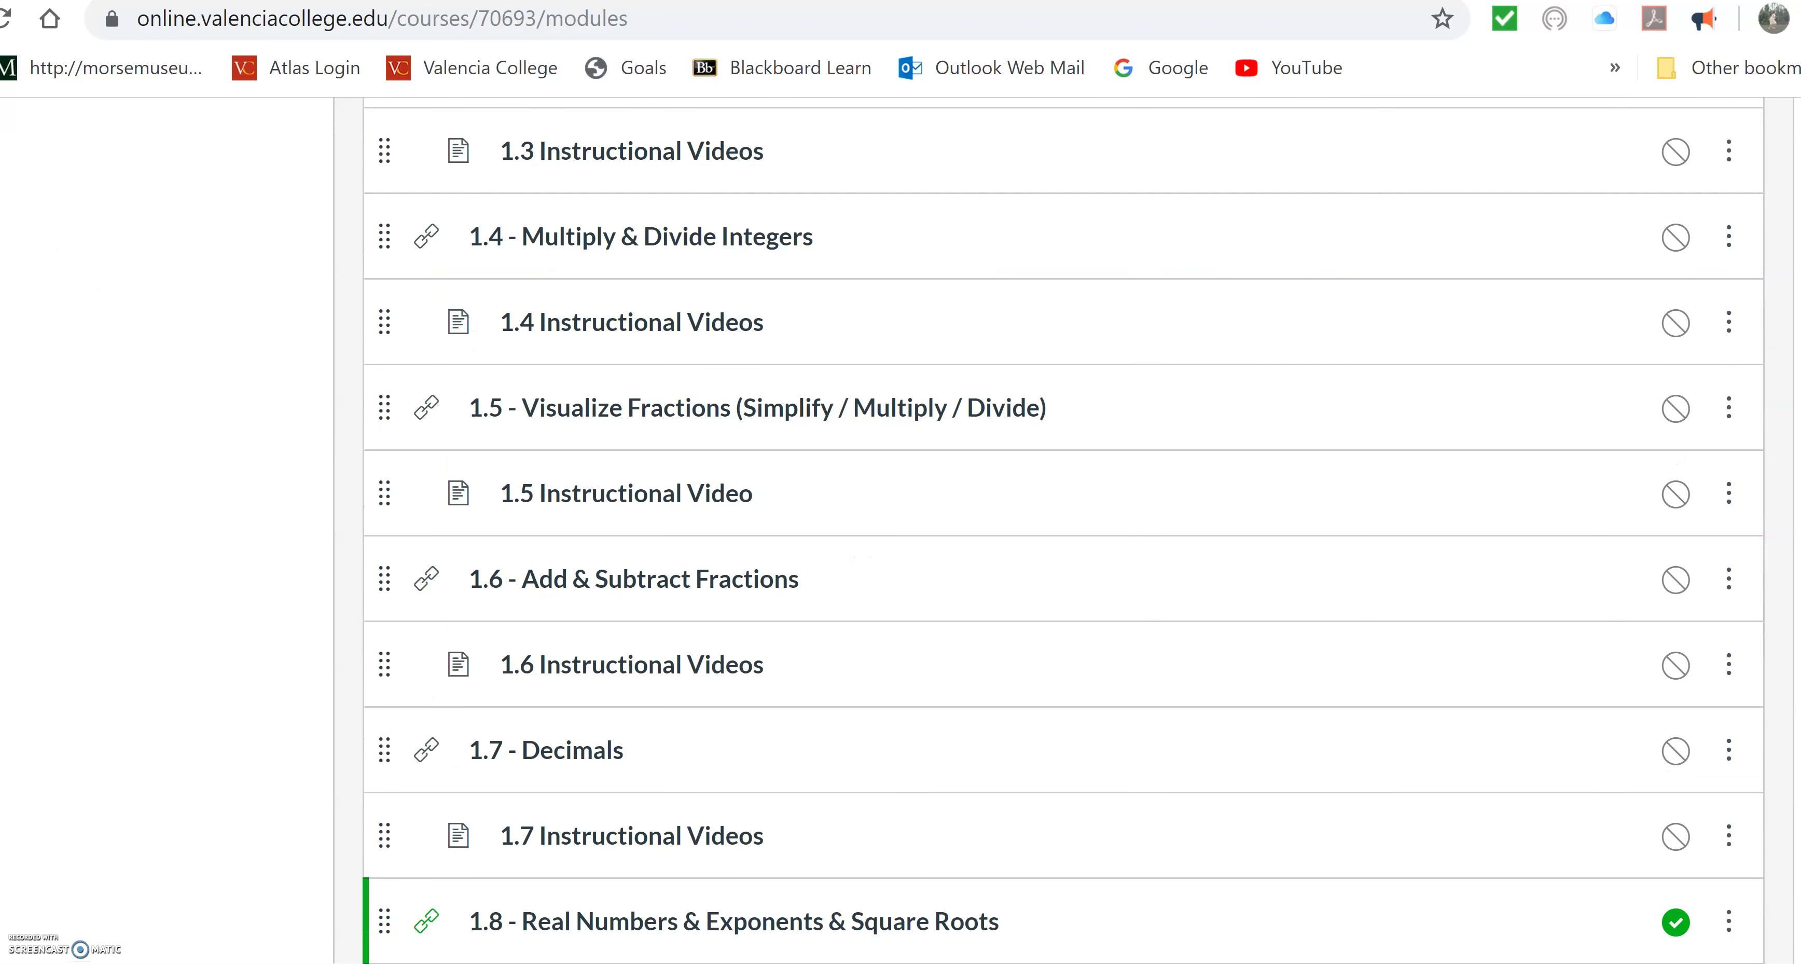
pyautogui.scroll(1, 1737, 931)
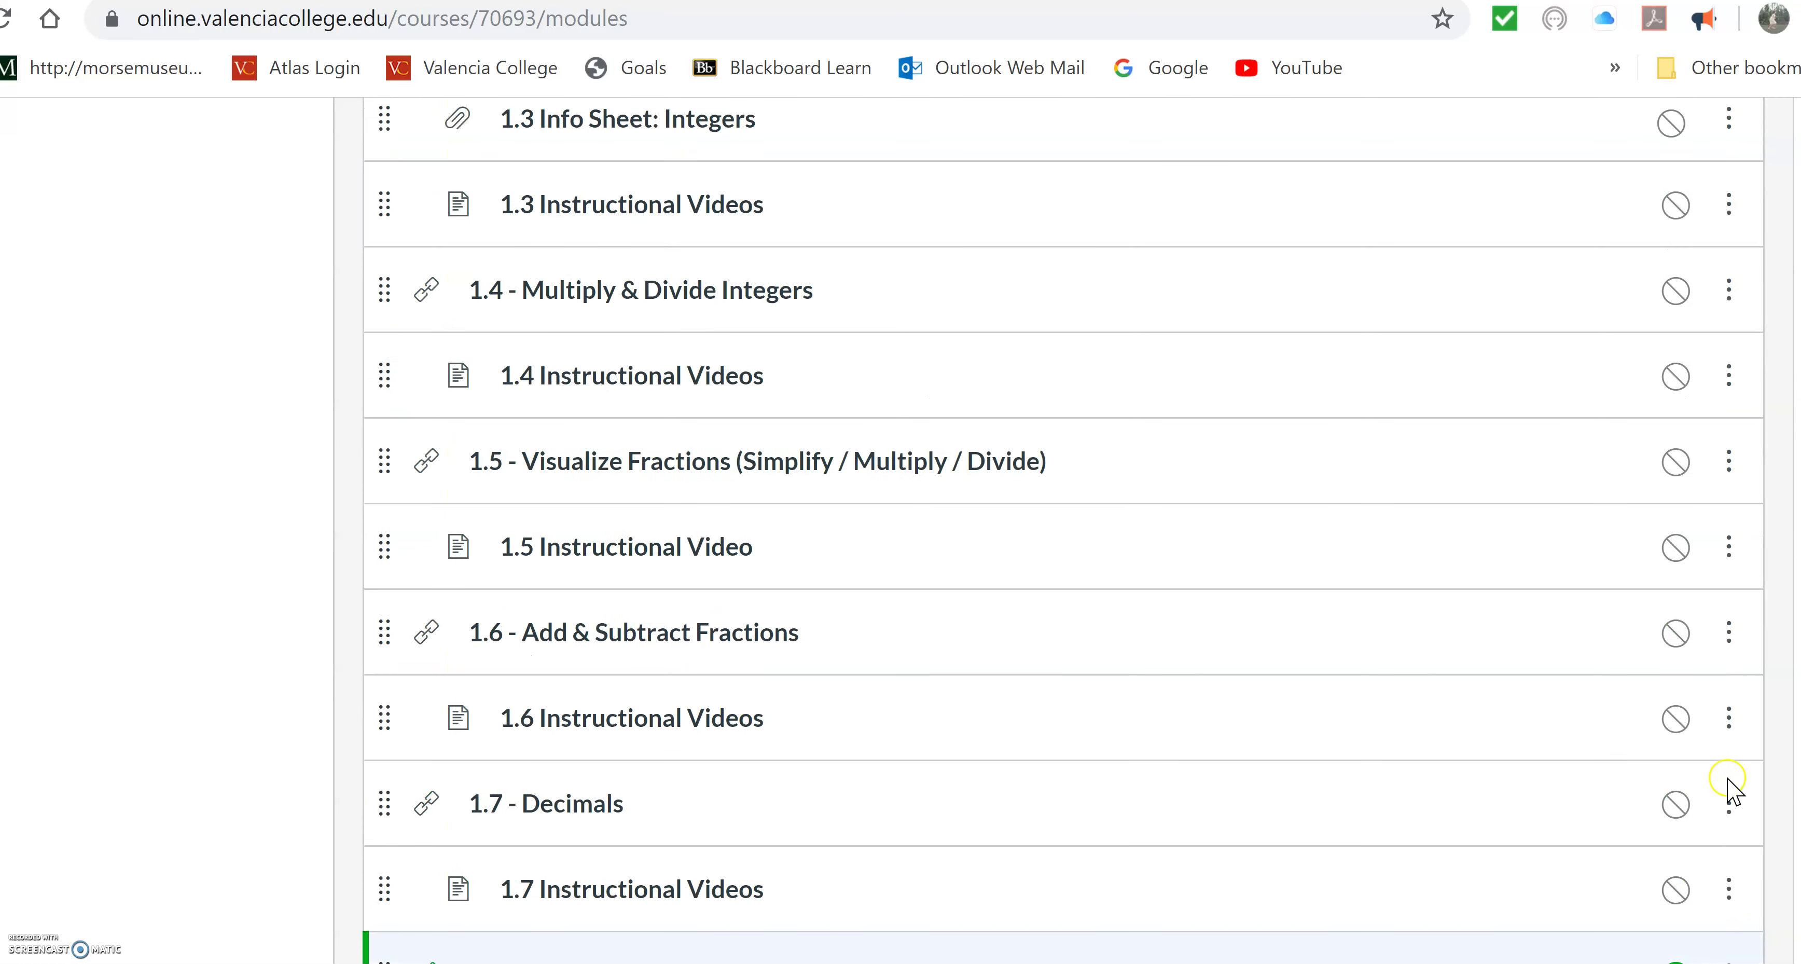
pyautogui.scroll(-8, 1706, 556)
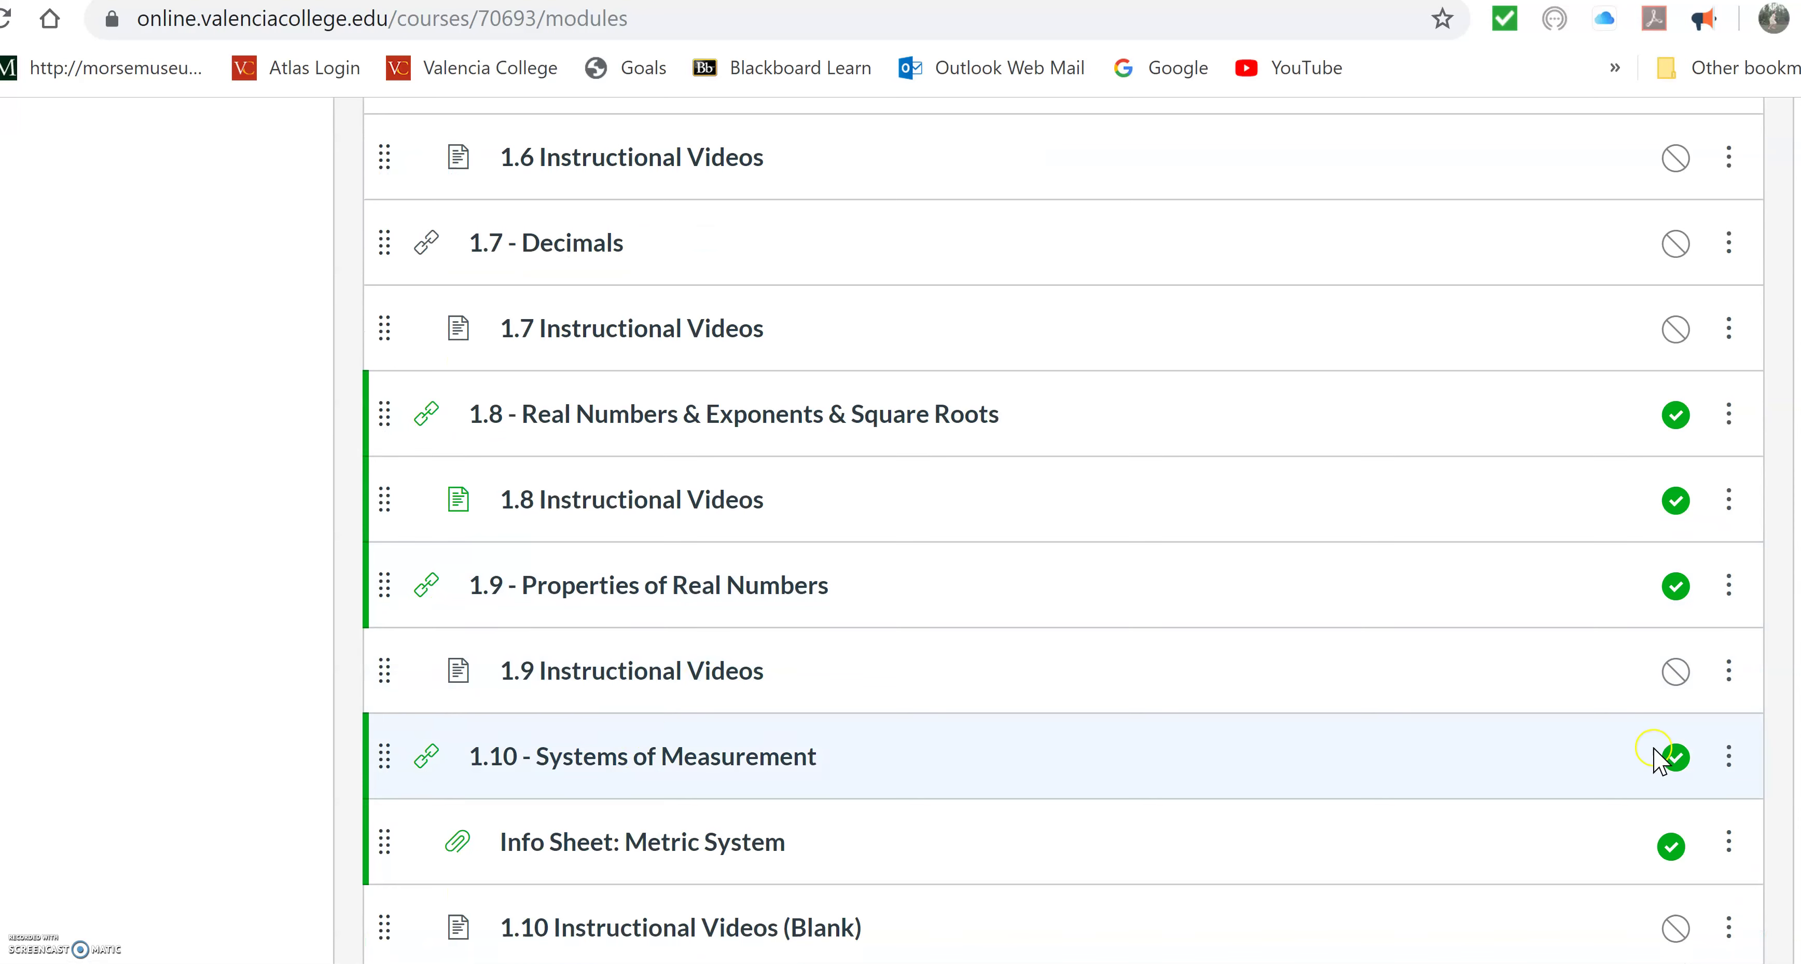
pyautogui.click(1729, 671)
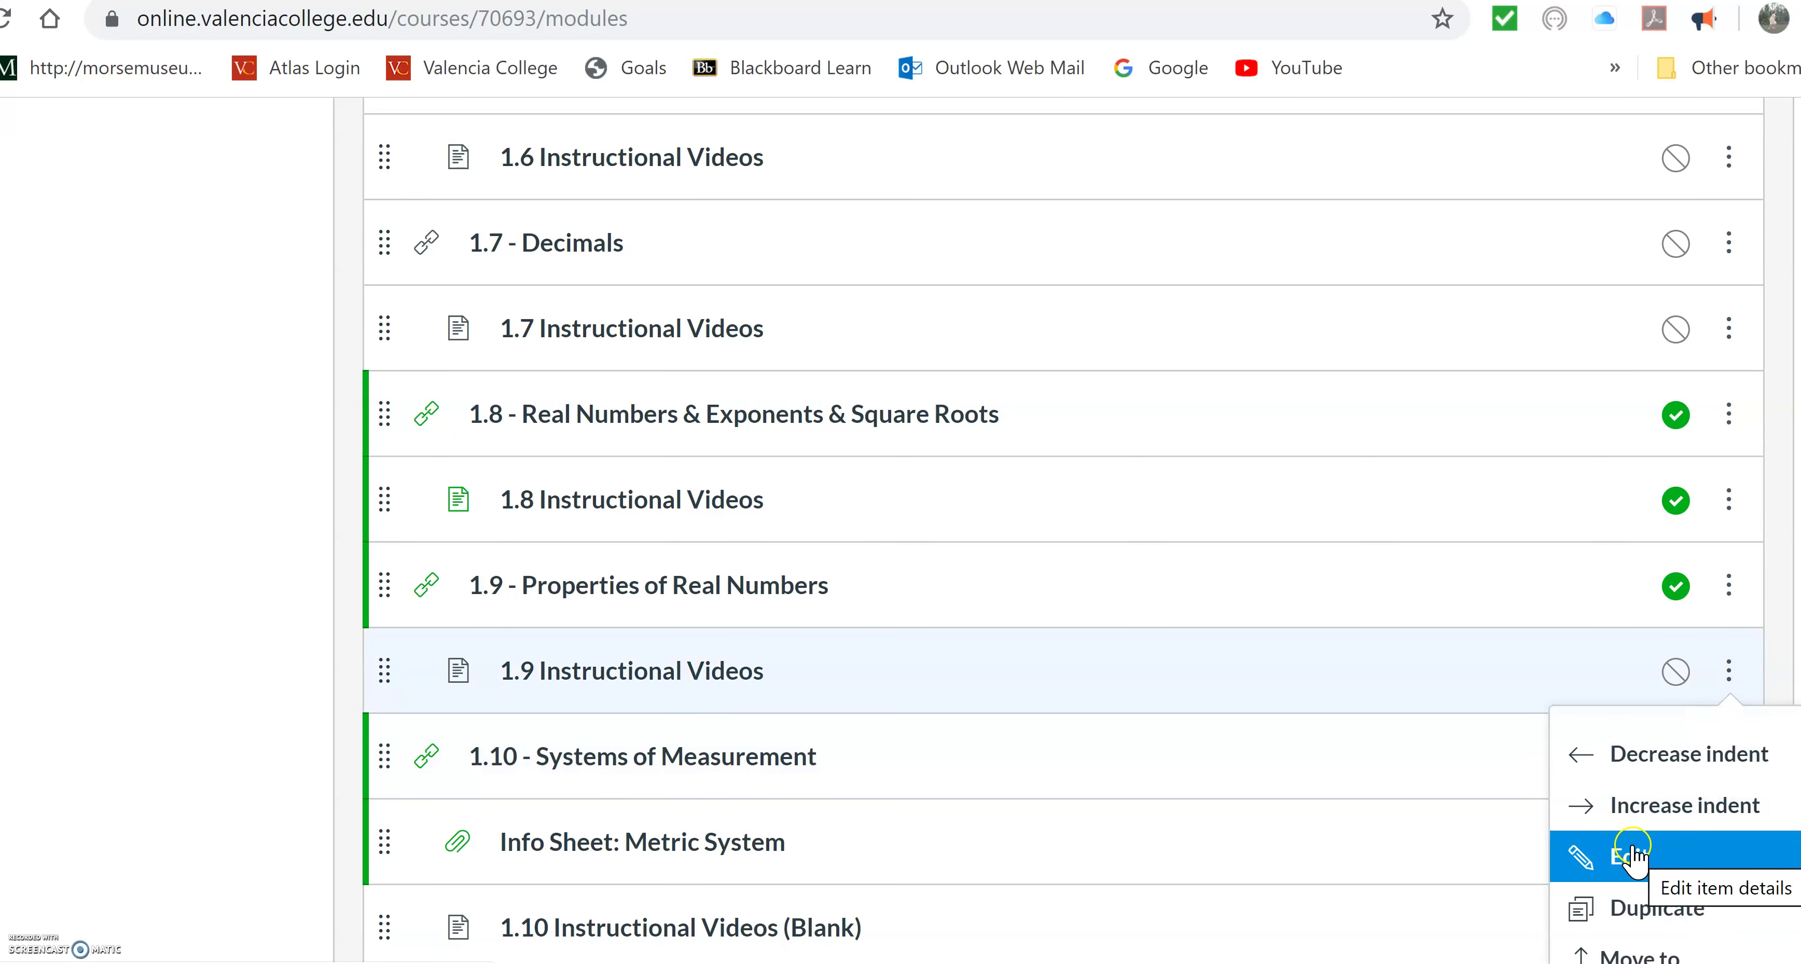
pyautogui.click(1675, 671)
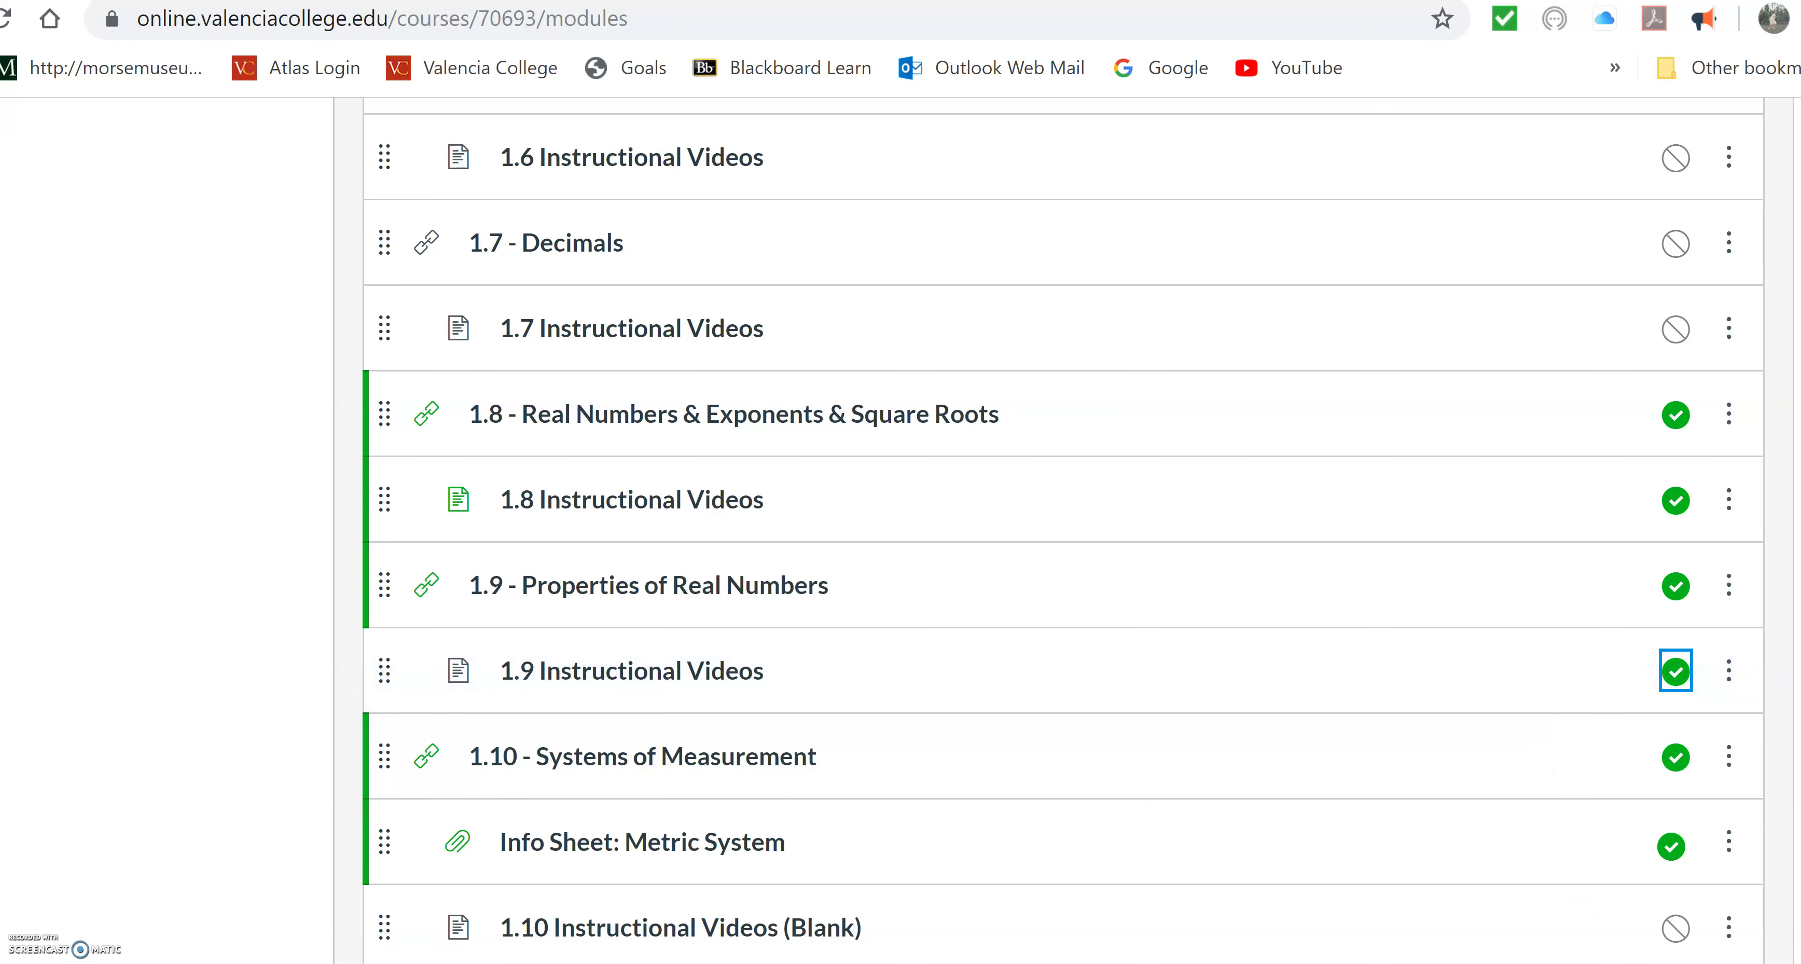
pyautogui.scroll(15, 1049, 531)
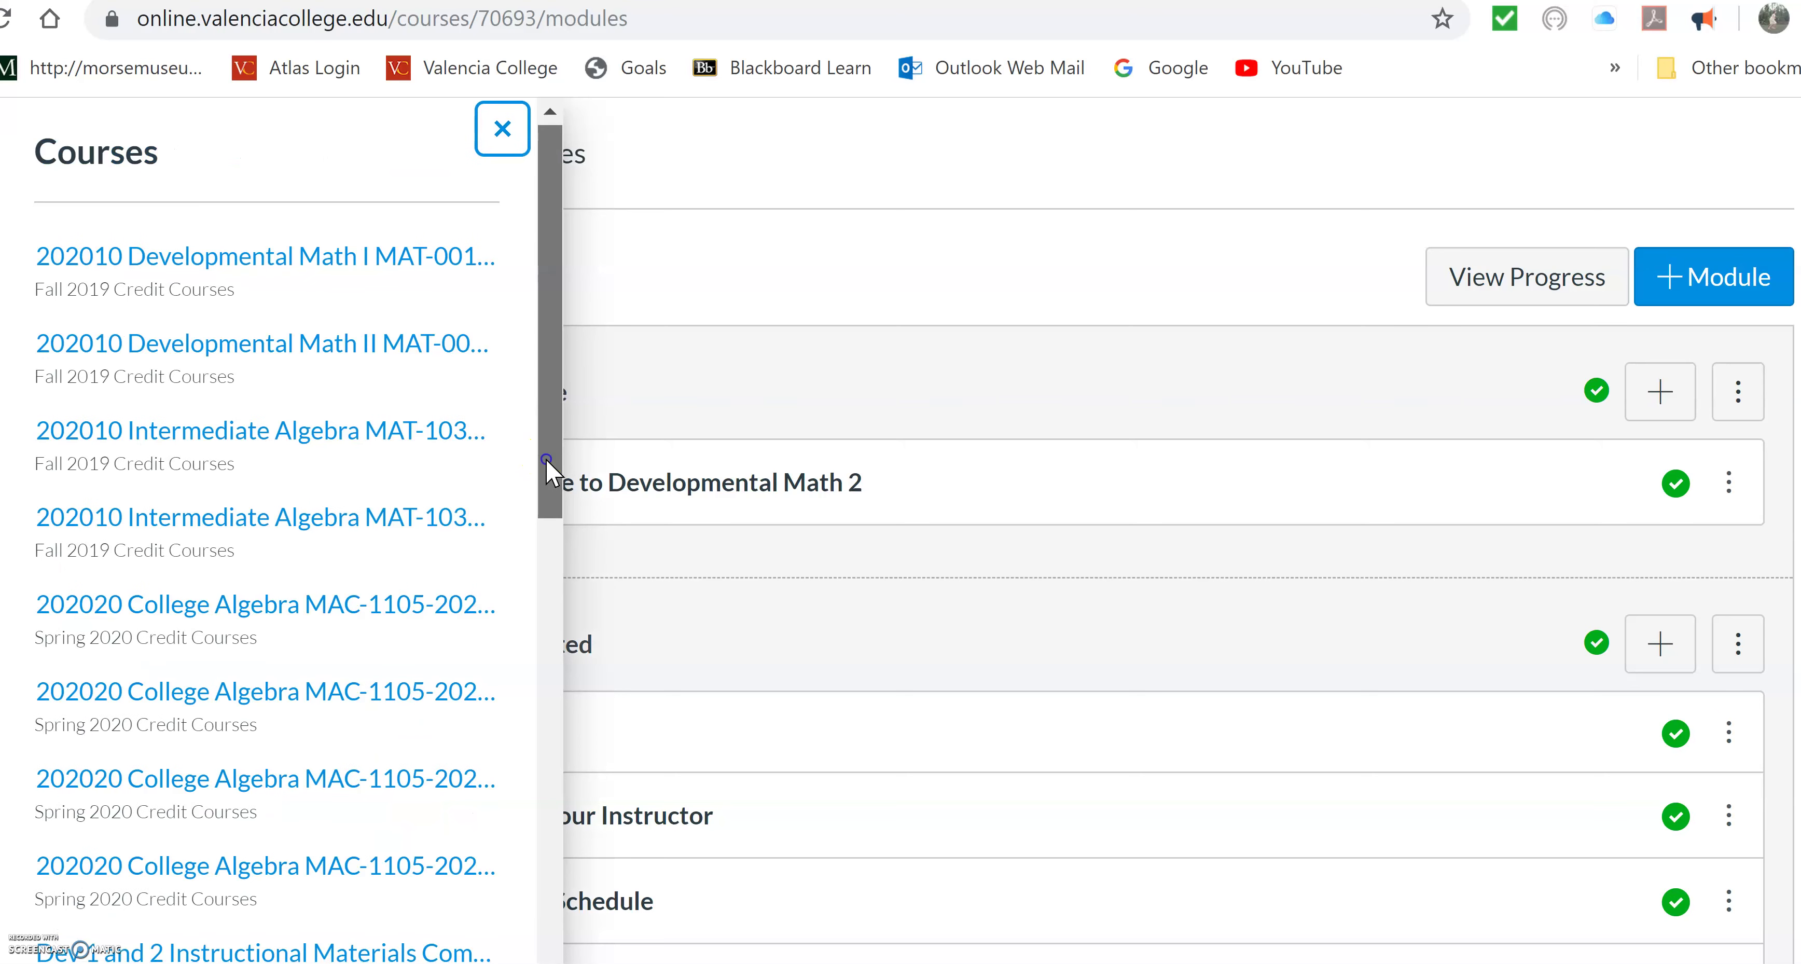
# Open the 202010 Developmental Math II MAT-0028C-11916 course from the Courses list.
pyautogui.moveTo(547, 475); pyautogui.dragTo(488, 637)
pyautogui.scroll(-5, 482, 651)
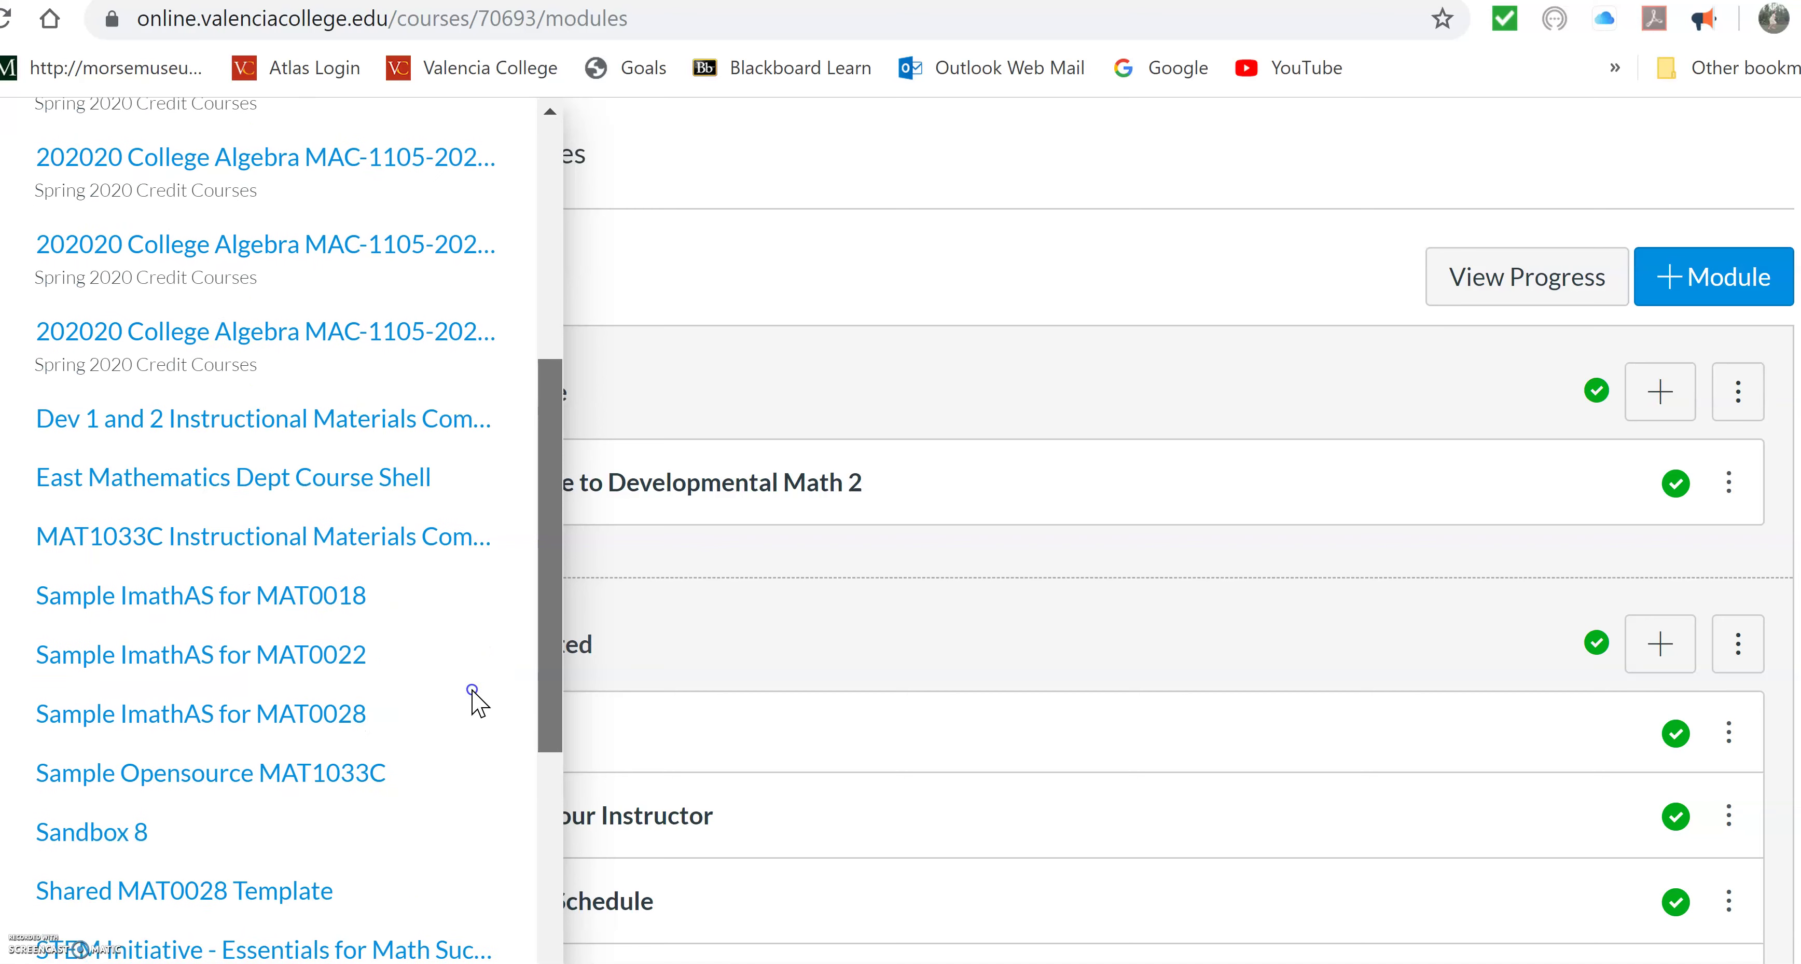
pyautogui.scroll(-5, 446, 811)
pyautogui.scroll(15, 439, 888)
pyautogui.click(430, 364)
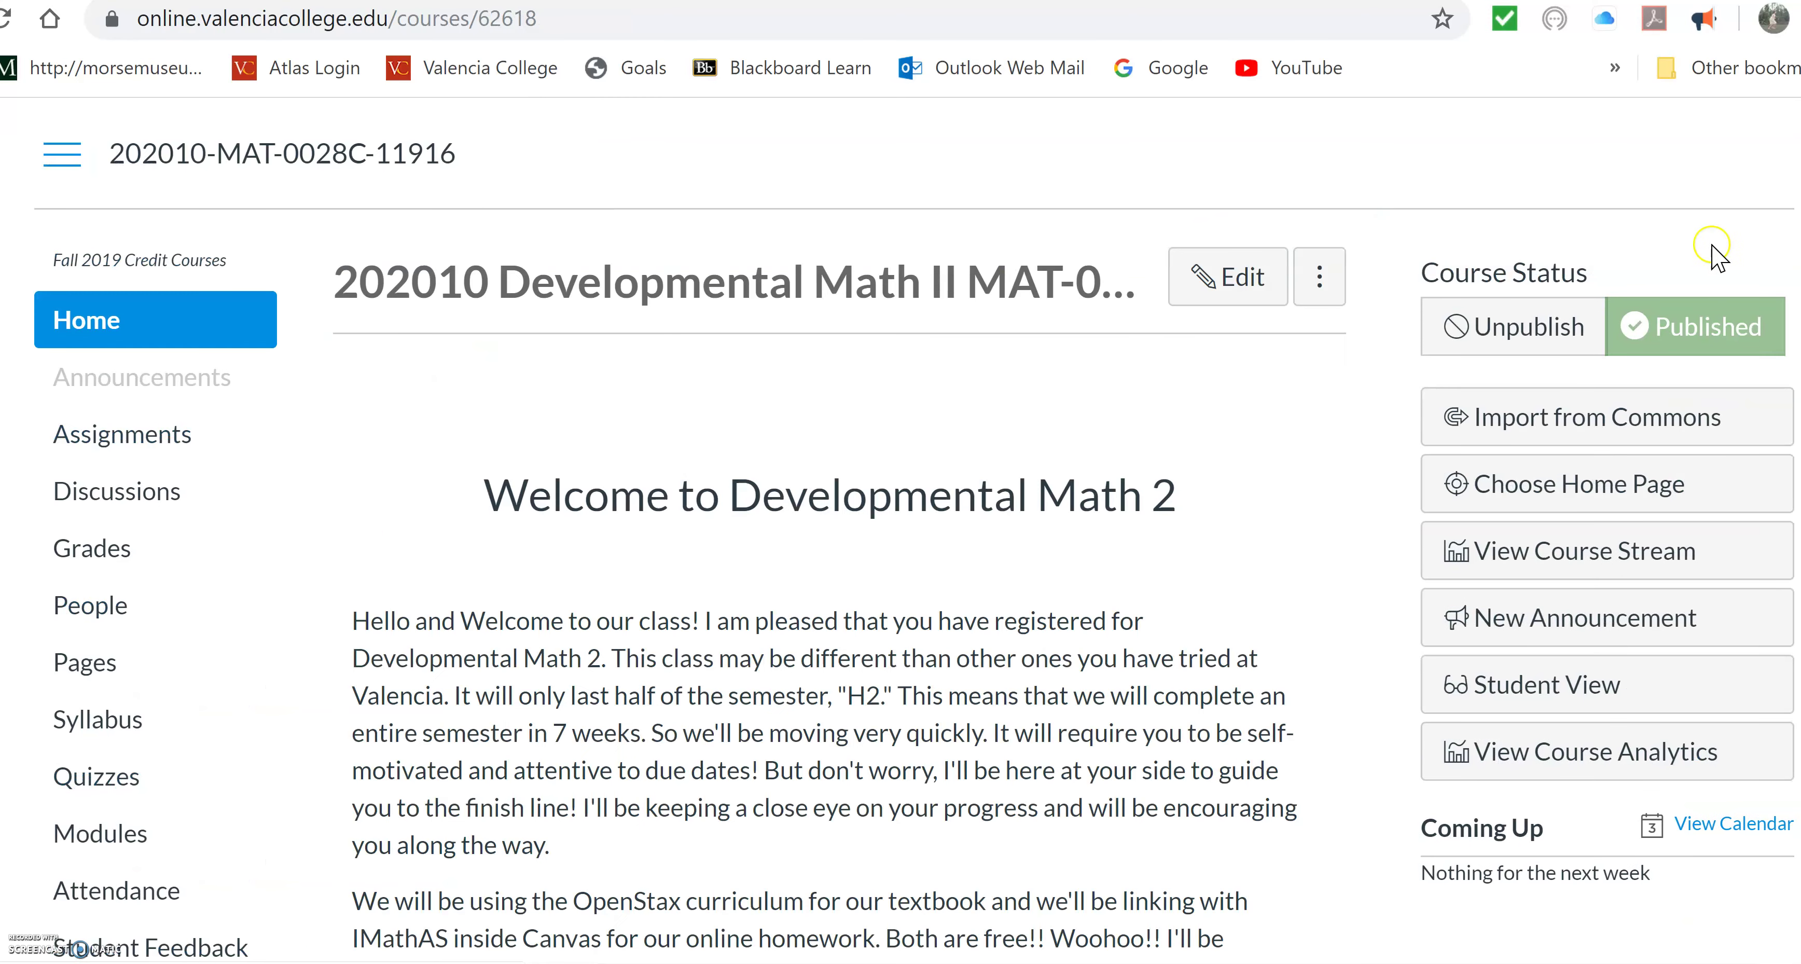
# Go to that course's Settings and begin Import Course Content.
pyautogui.click(104, 841)
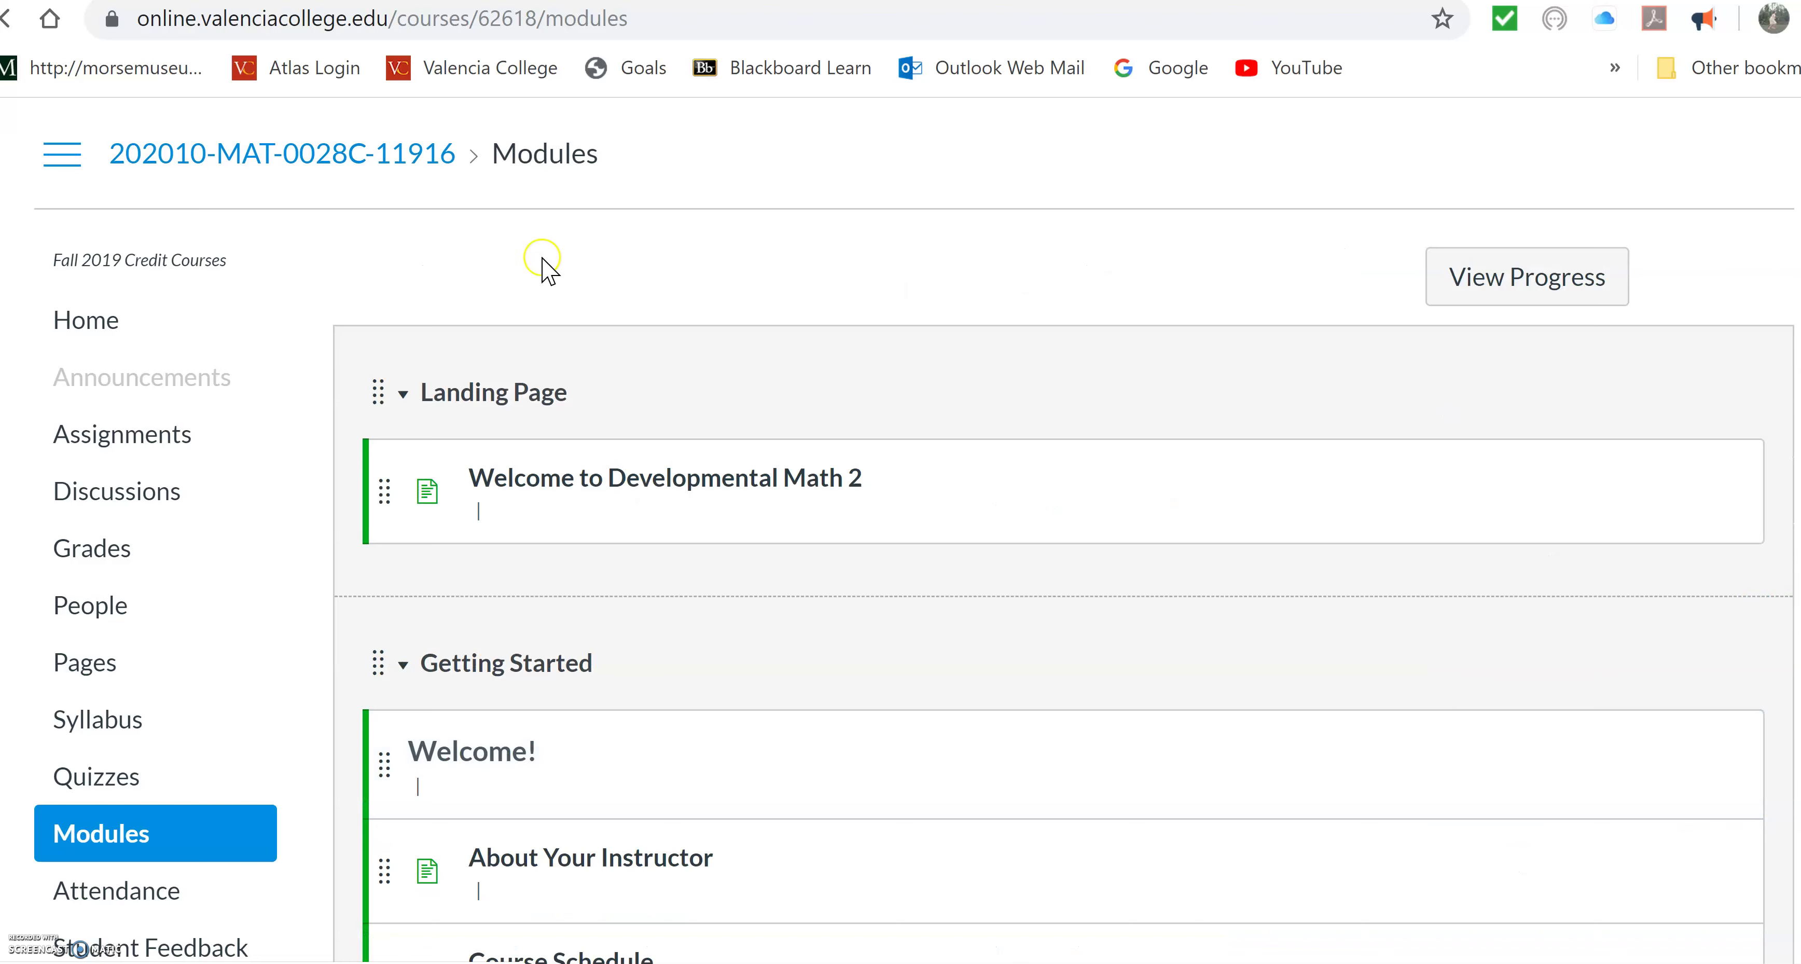
pyautogui.scroll(-5, 523, 461)
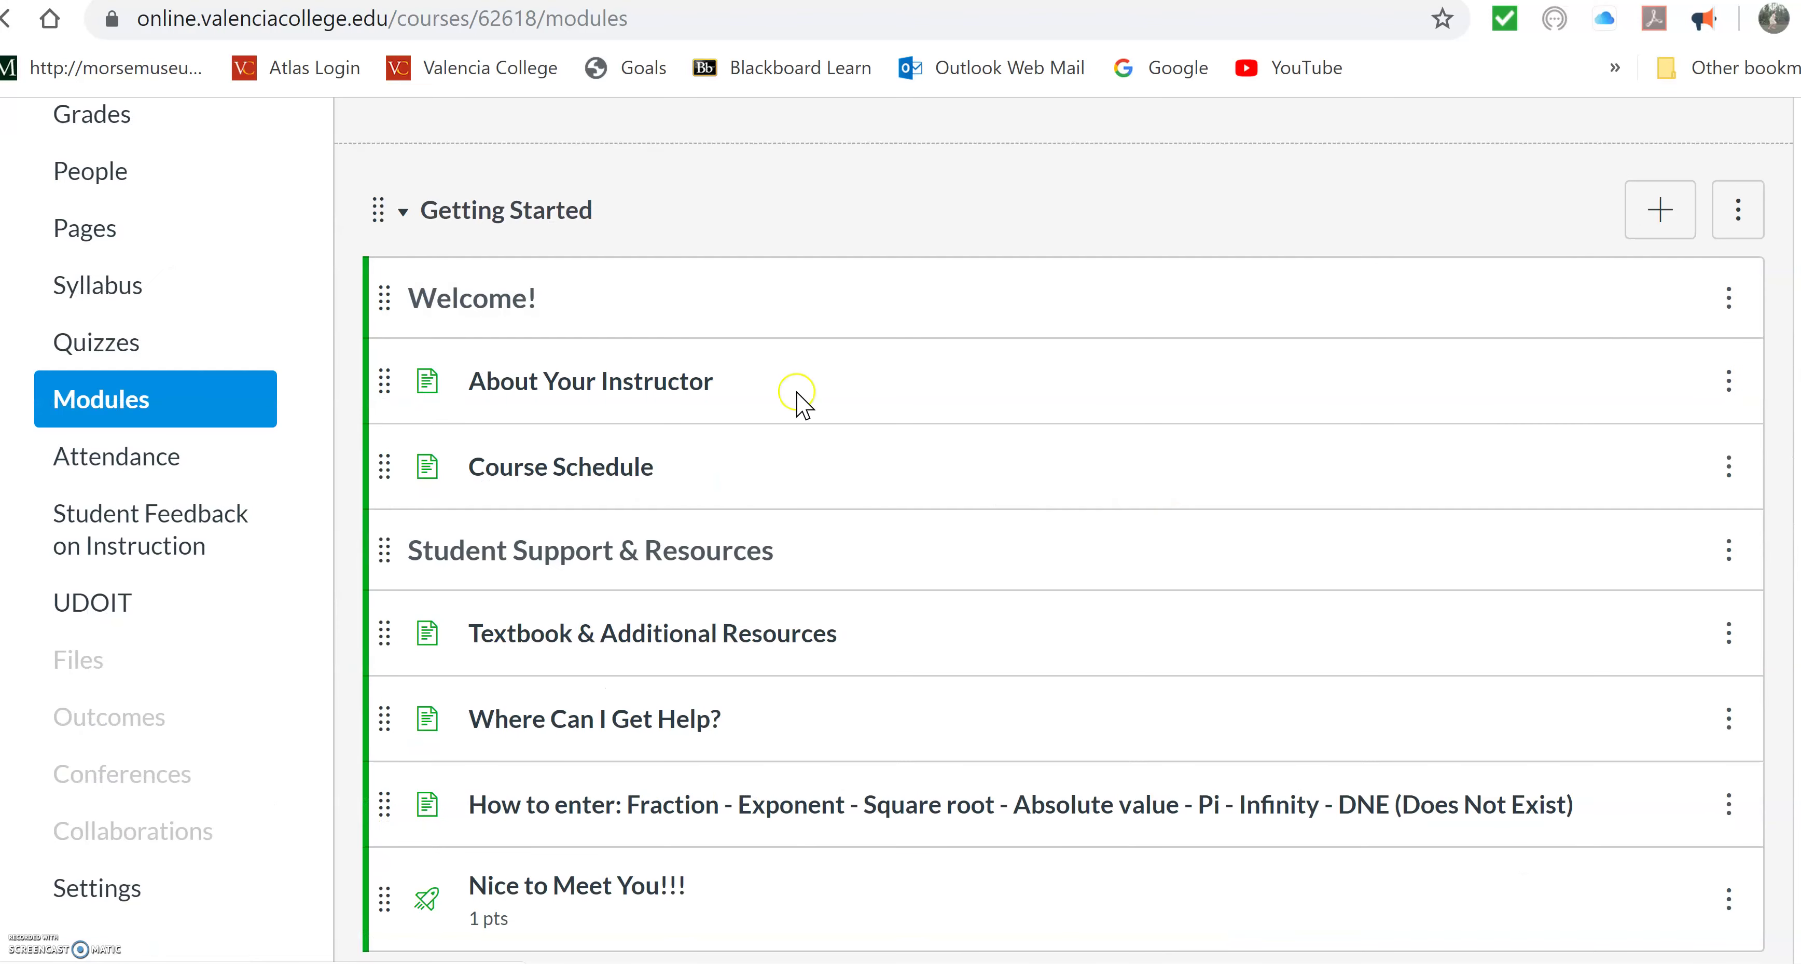
pyautogui.click(100, 888)
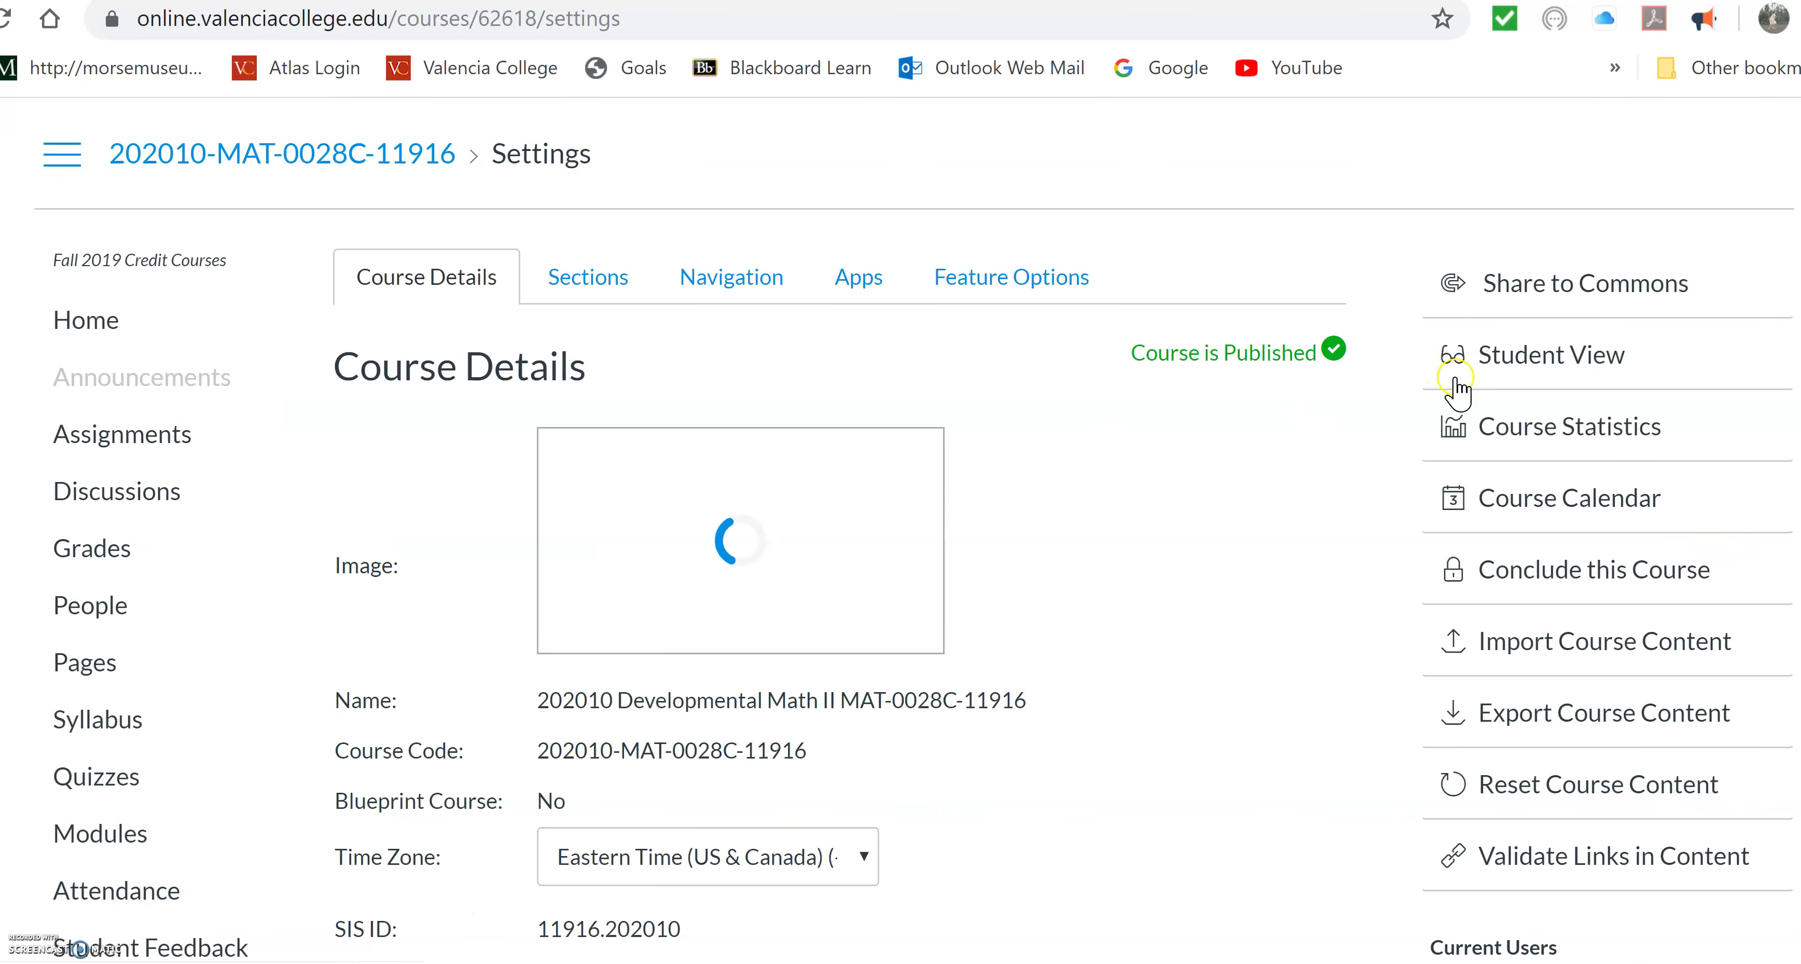
pyautogui.click(1524, 647)
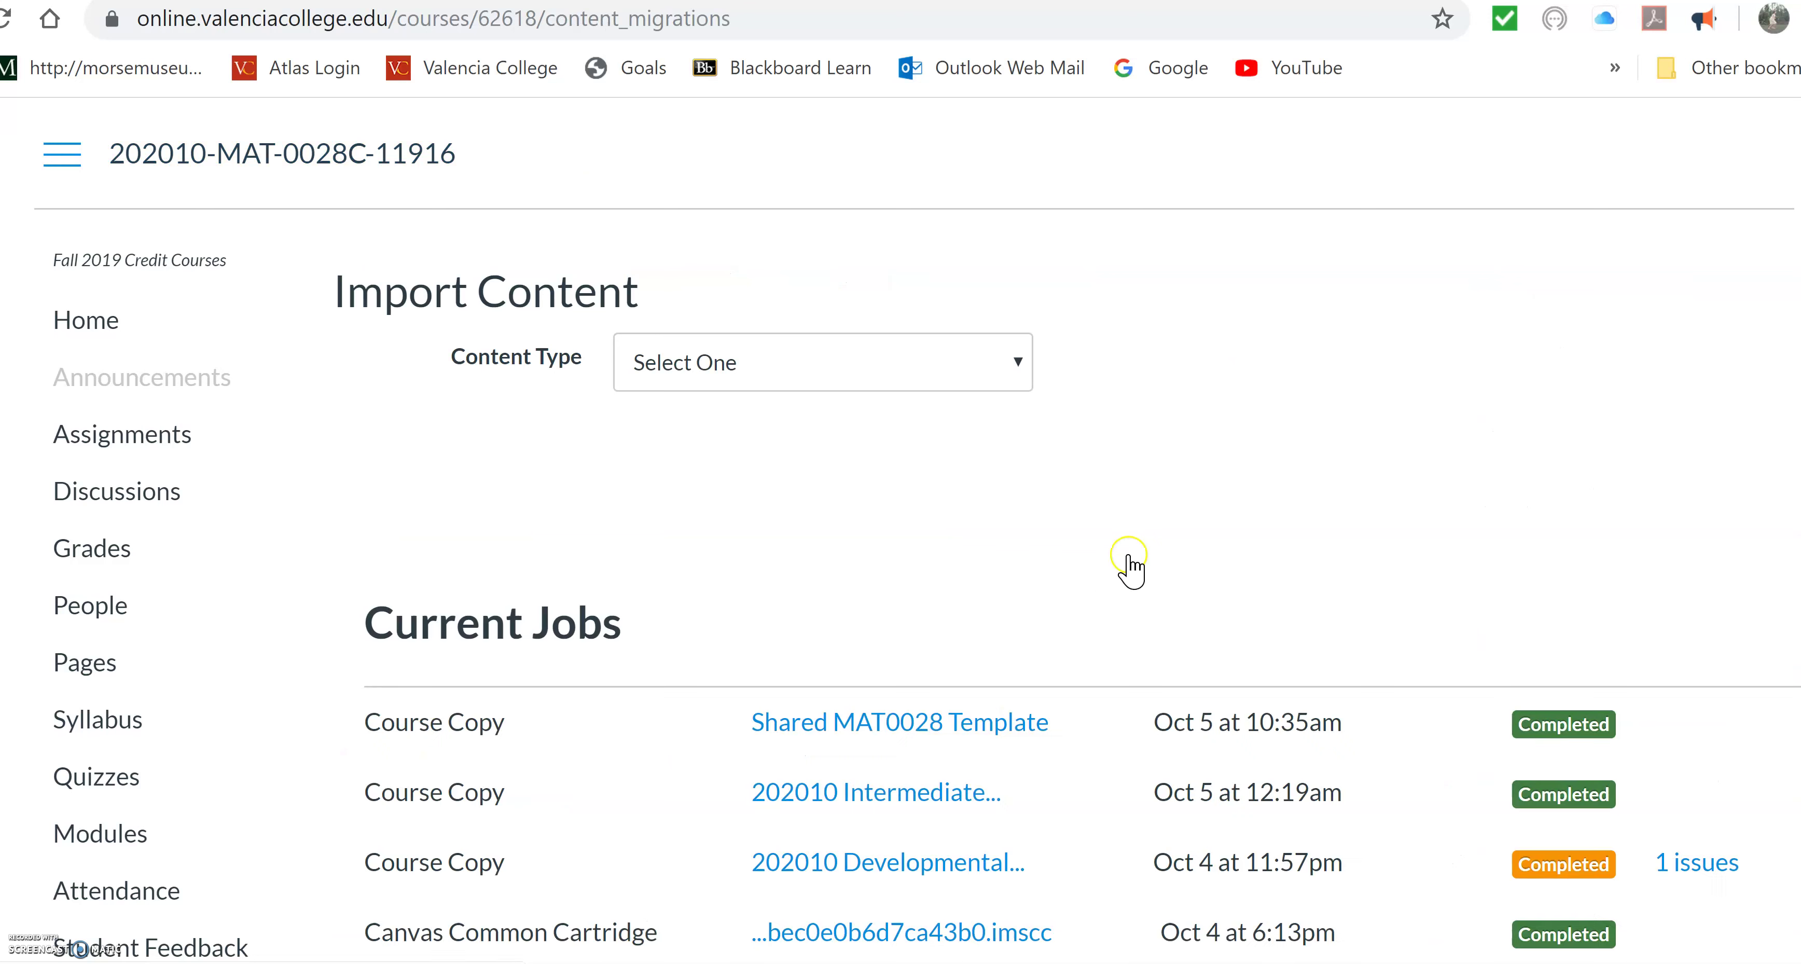
# Set up a Copy a Canvas Course import from Shared MAT0028 Template with Select specific content, and start it.
pyautogui.click(824, 368)
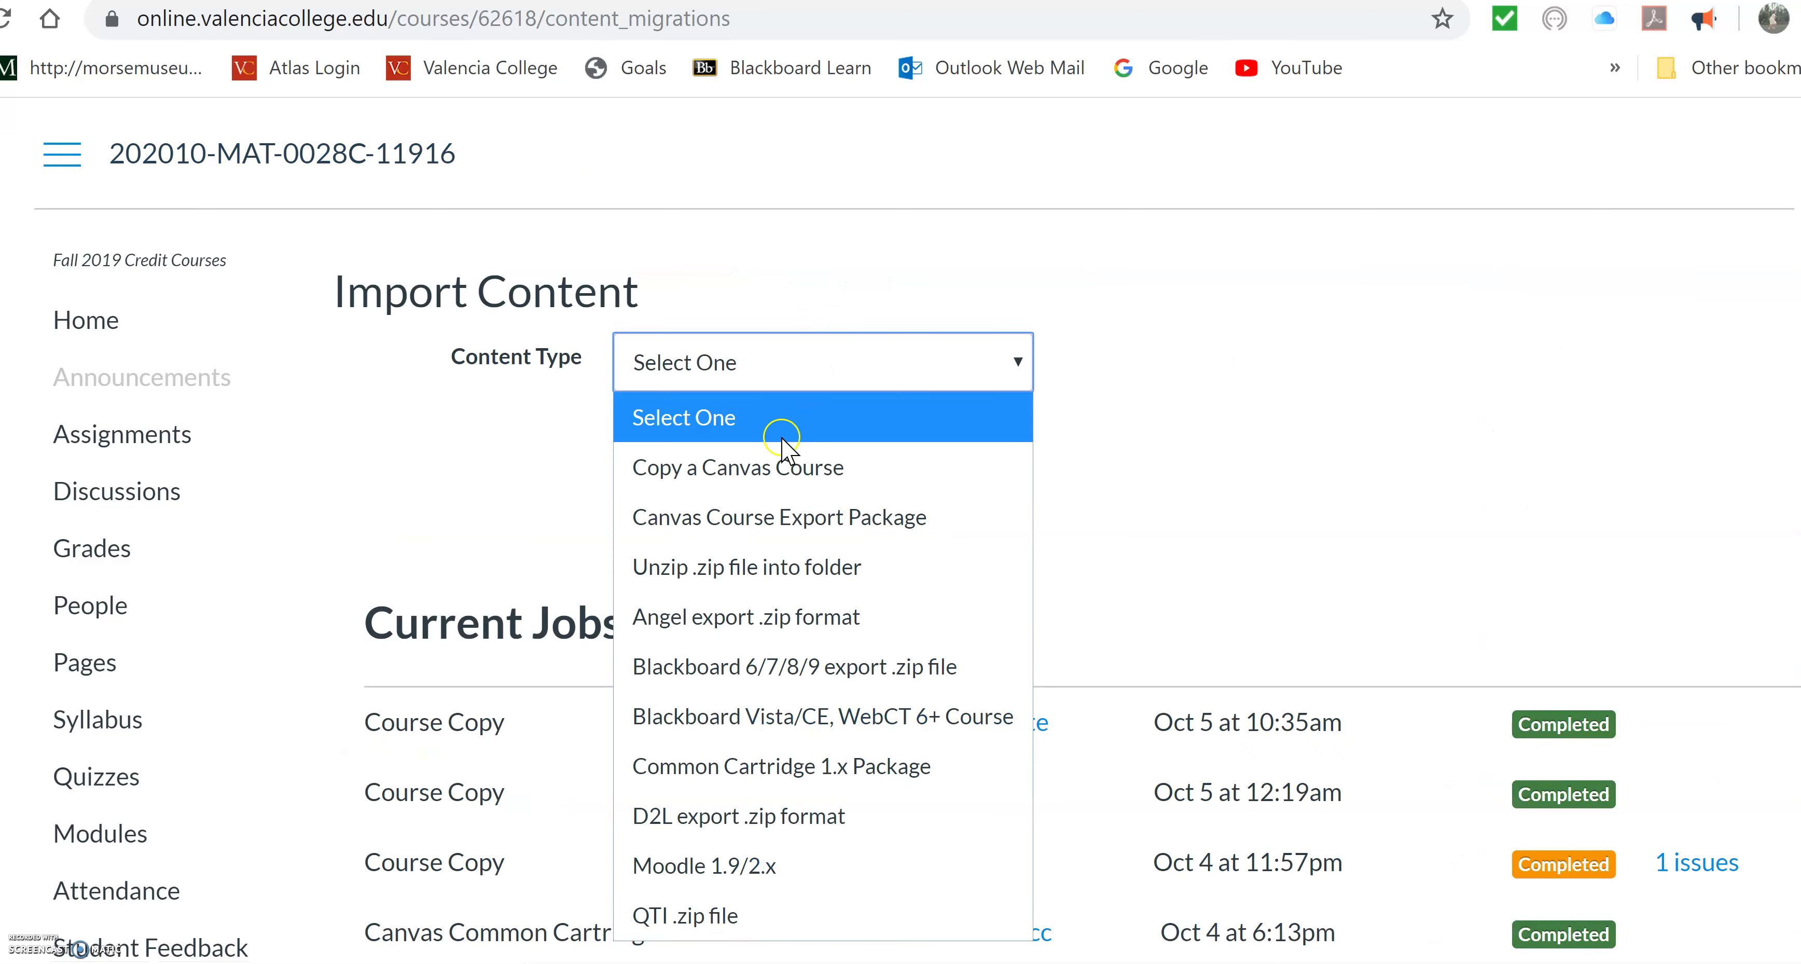
pyautogui.click(774, 465)
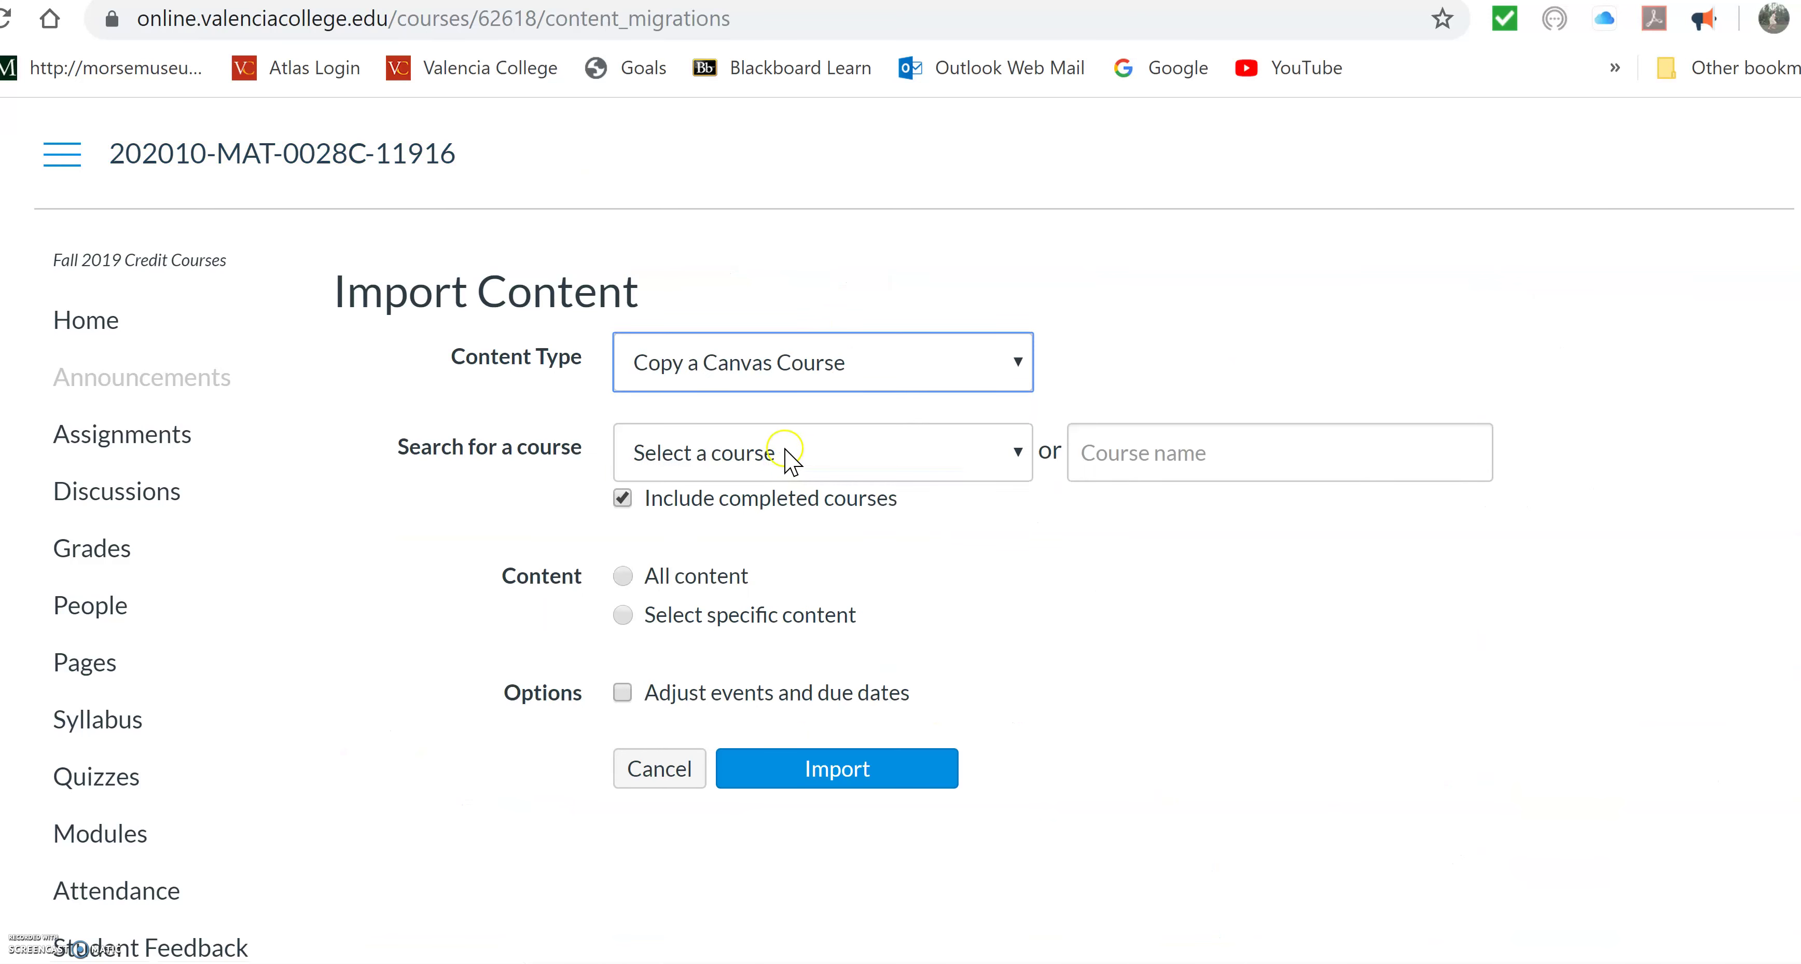
pyautogui.click(804, 453)
pyautogui.scroll(-3, 1160, 602)
pyautogui.moveTo(1157, 621)
pyautogui.mouseDown()
pyautogui.moveTo(1145, 731)
pyautogui.moveTo(1146, 614)
pyautogui.mouseUp()
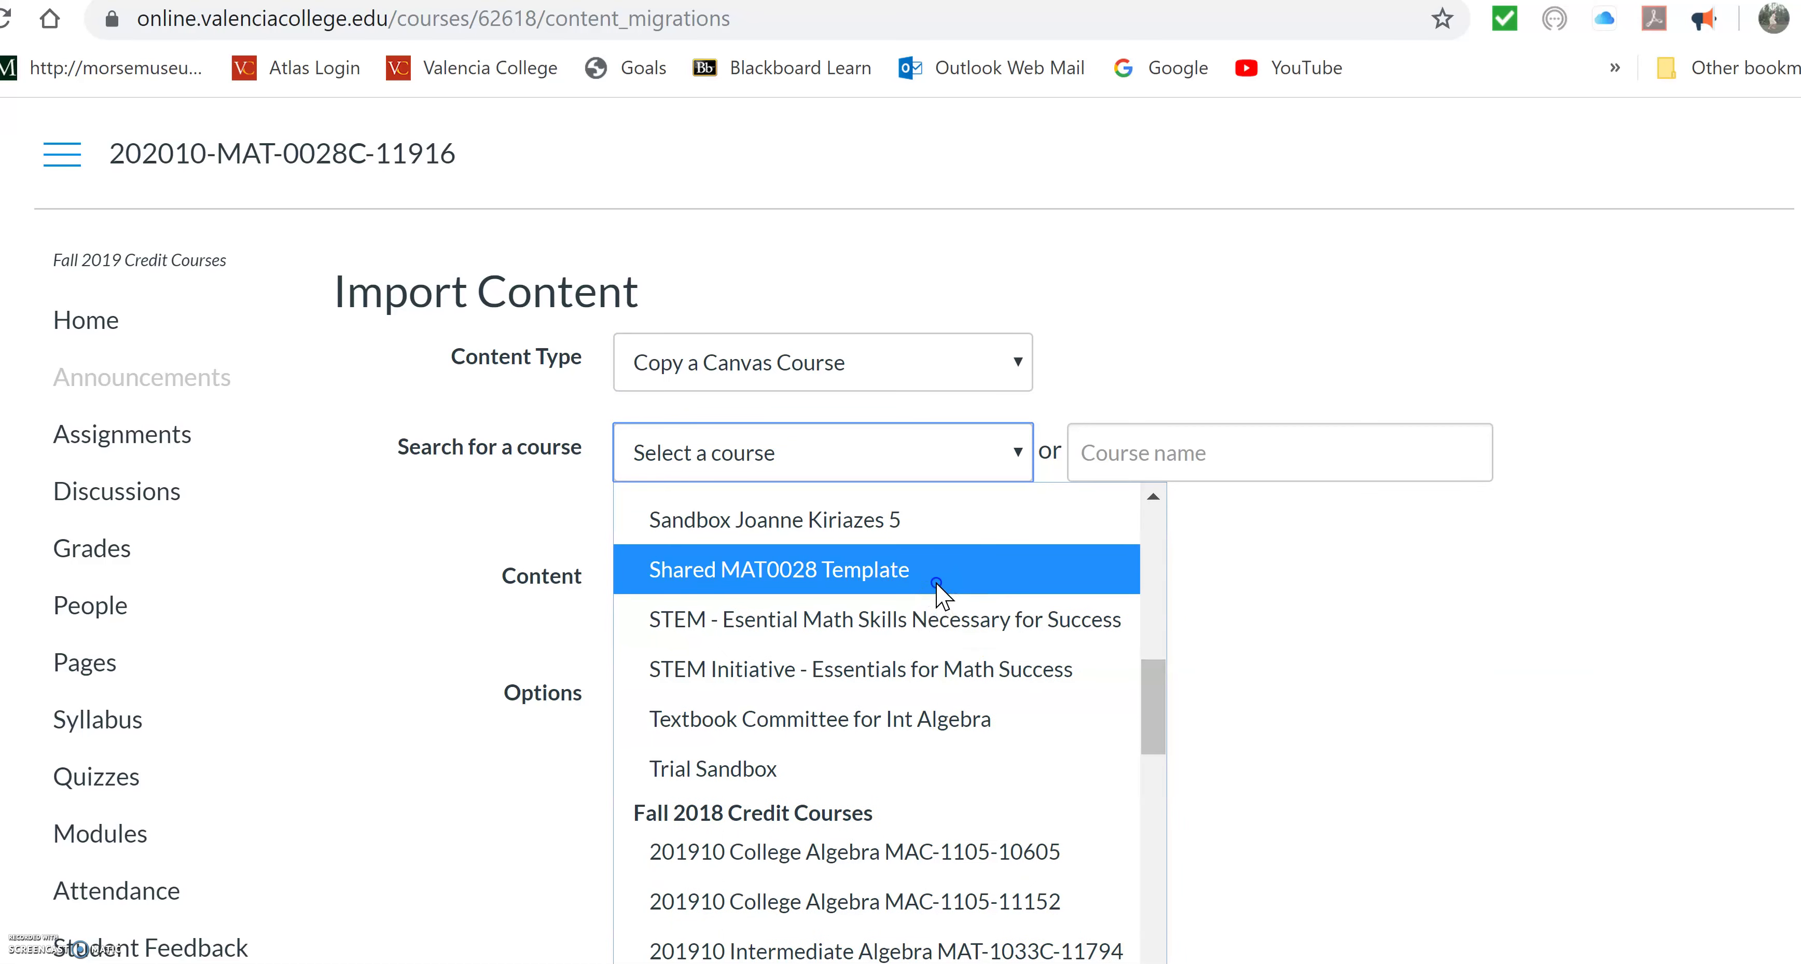
pyautogui.click(934, 581)
pyautogui.click(623, 615)
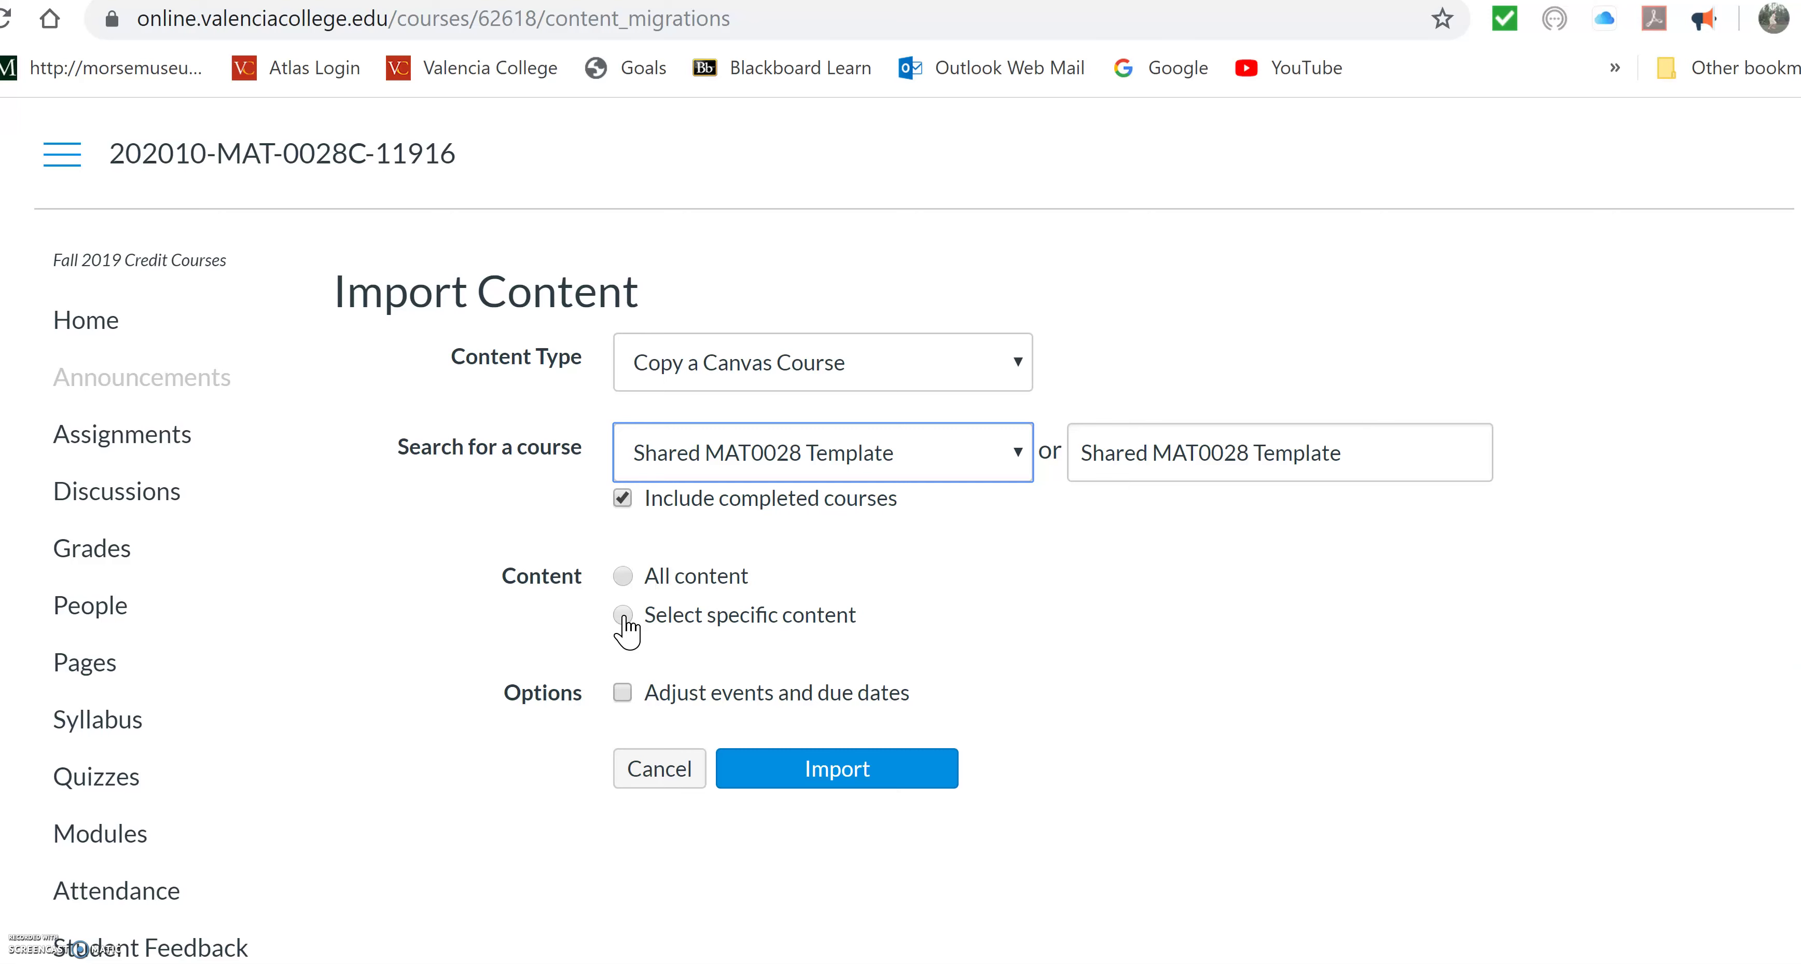
pyautogui.click(623, 616)
pyautogui.click(774, 773)
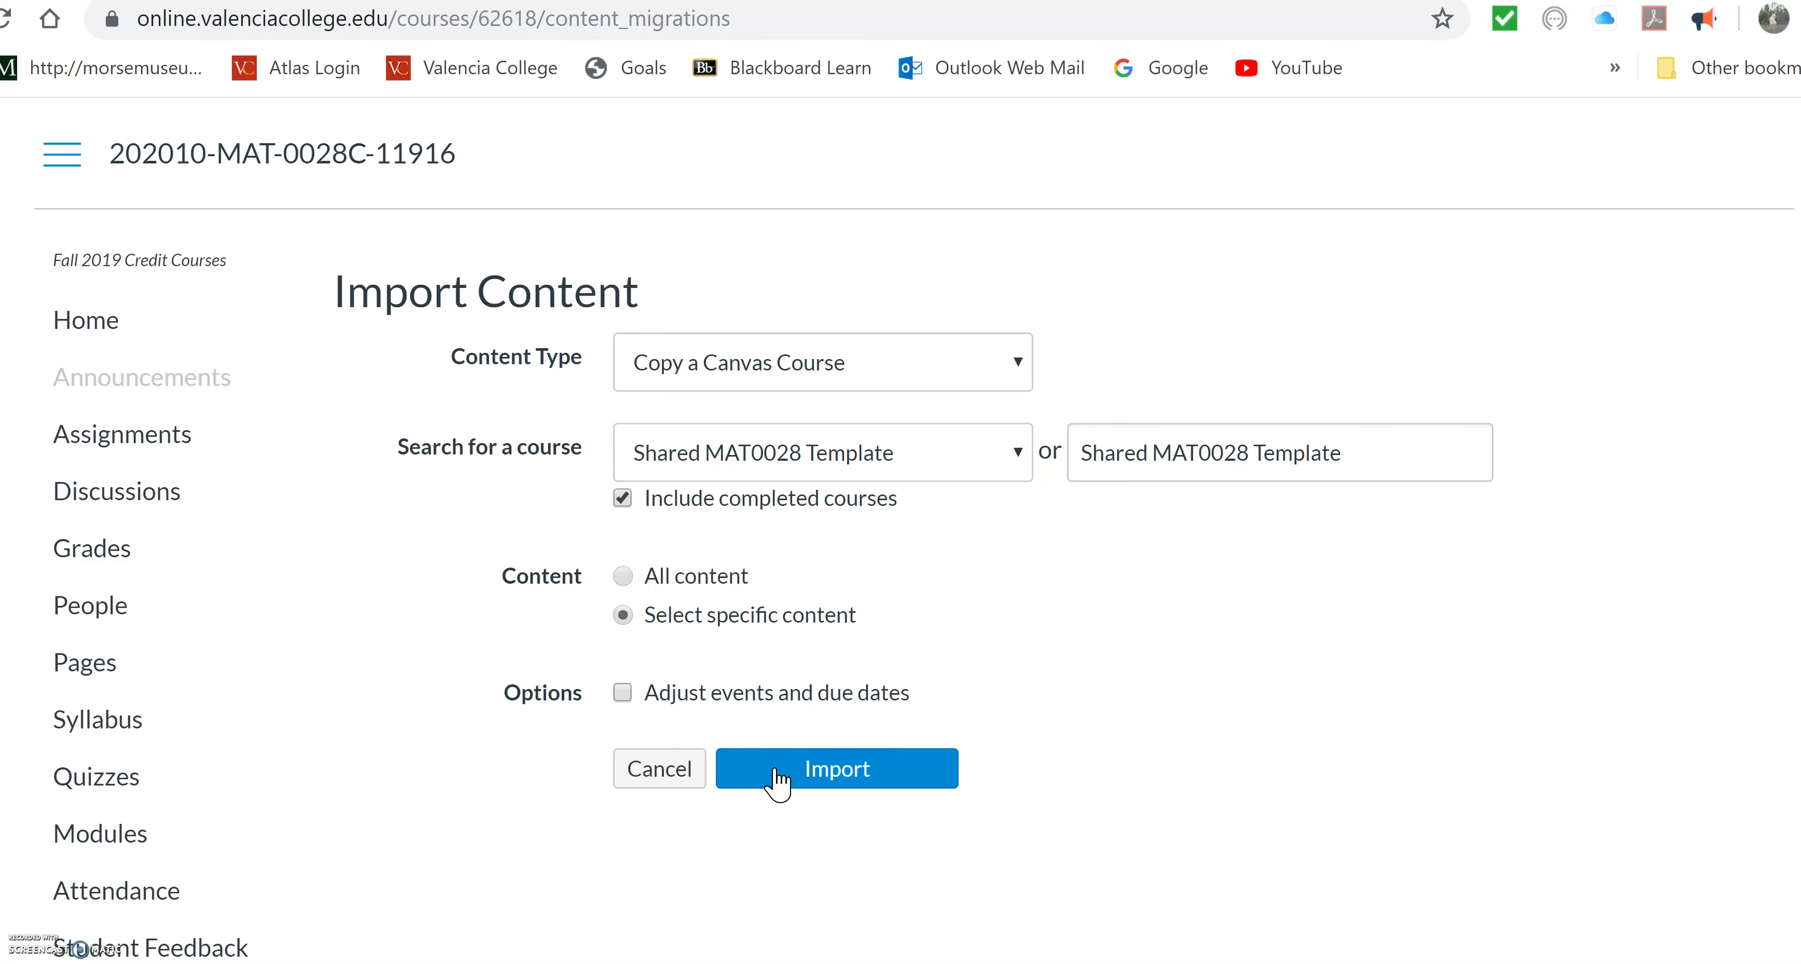
pyautogui.click(774, 771)
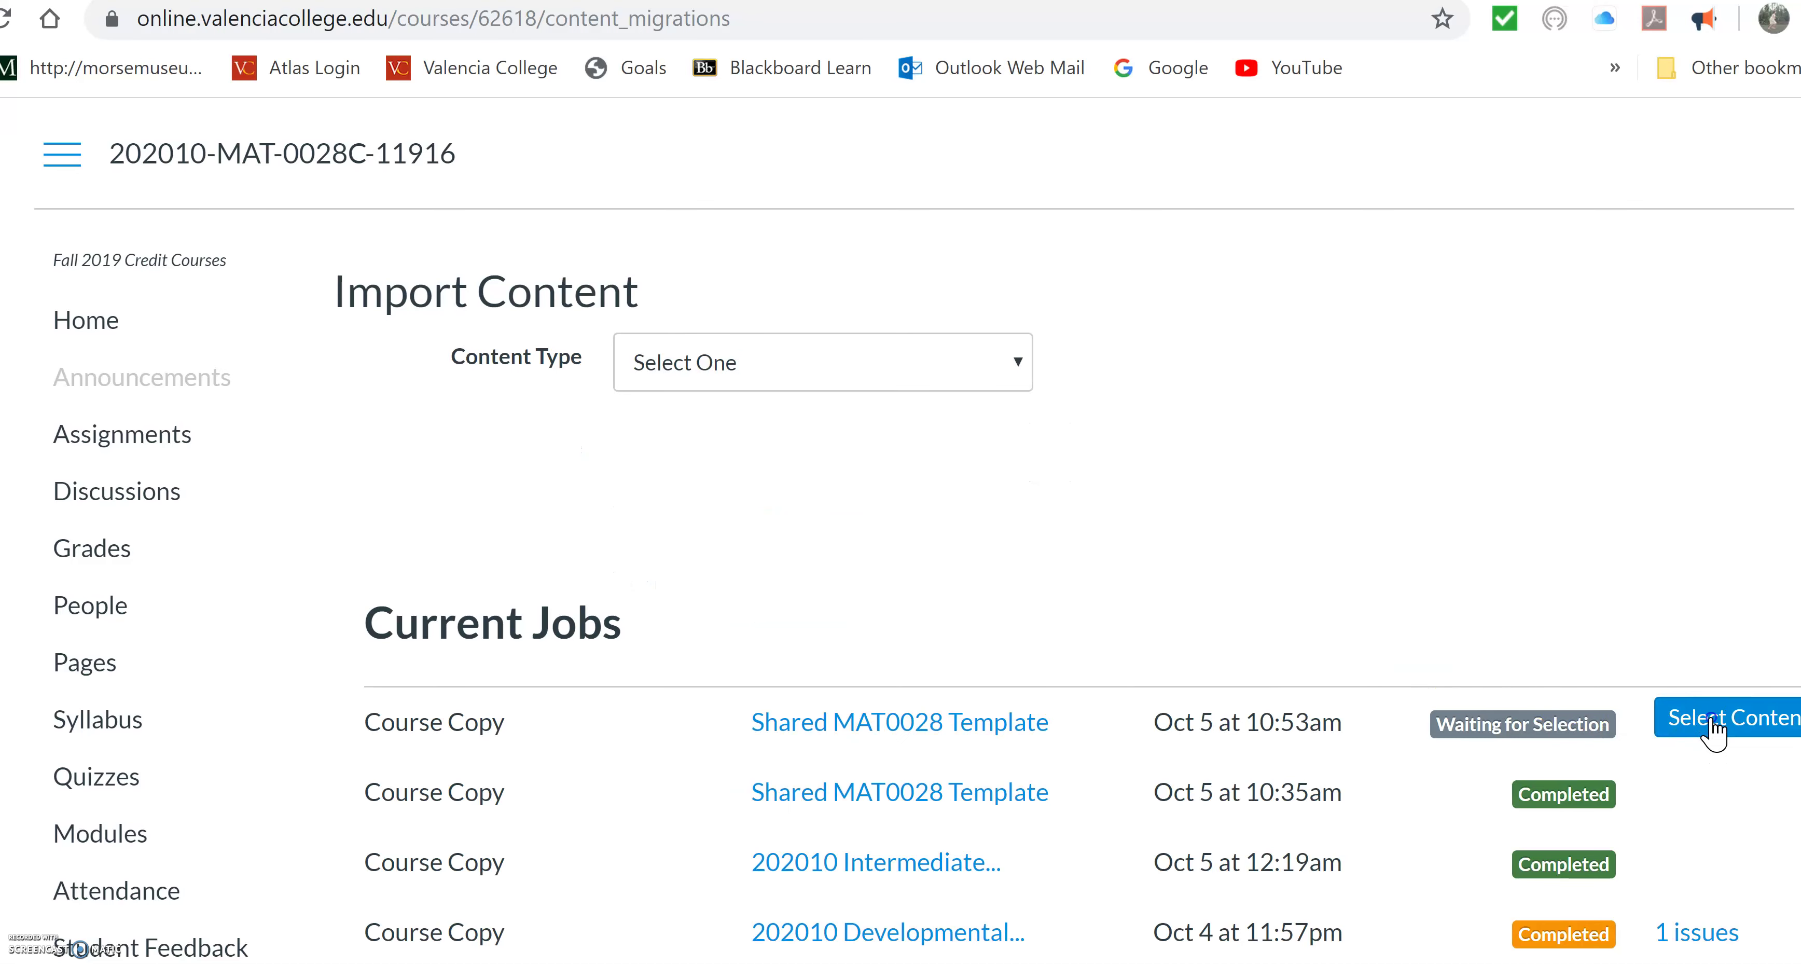
# Choose only the 1.9 Instructional Videos page as content for the waiting copy and confirm it.
pyautogui.click(1706, 724)
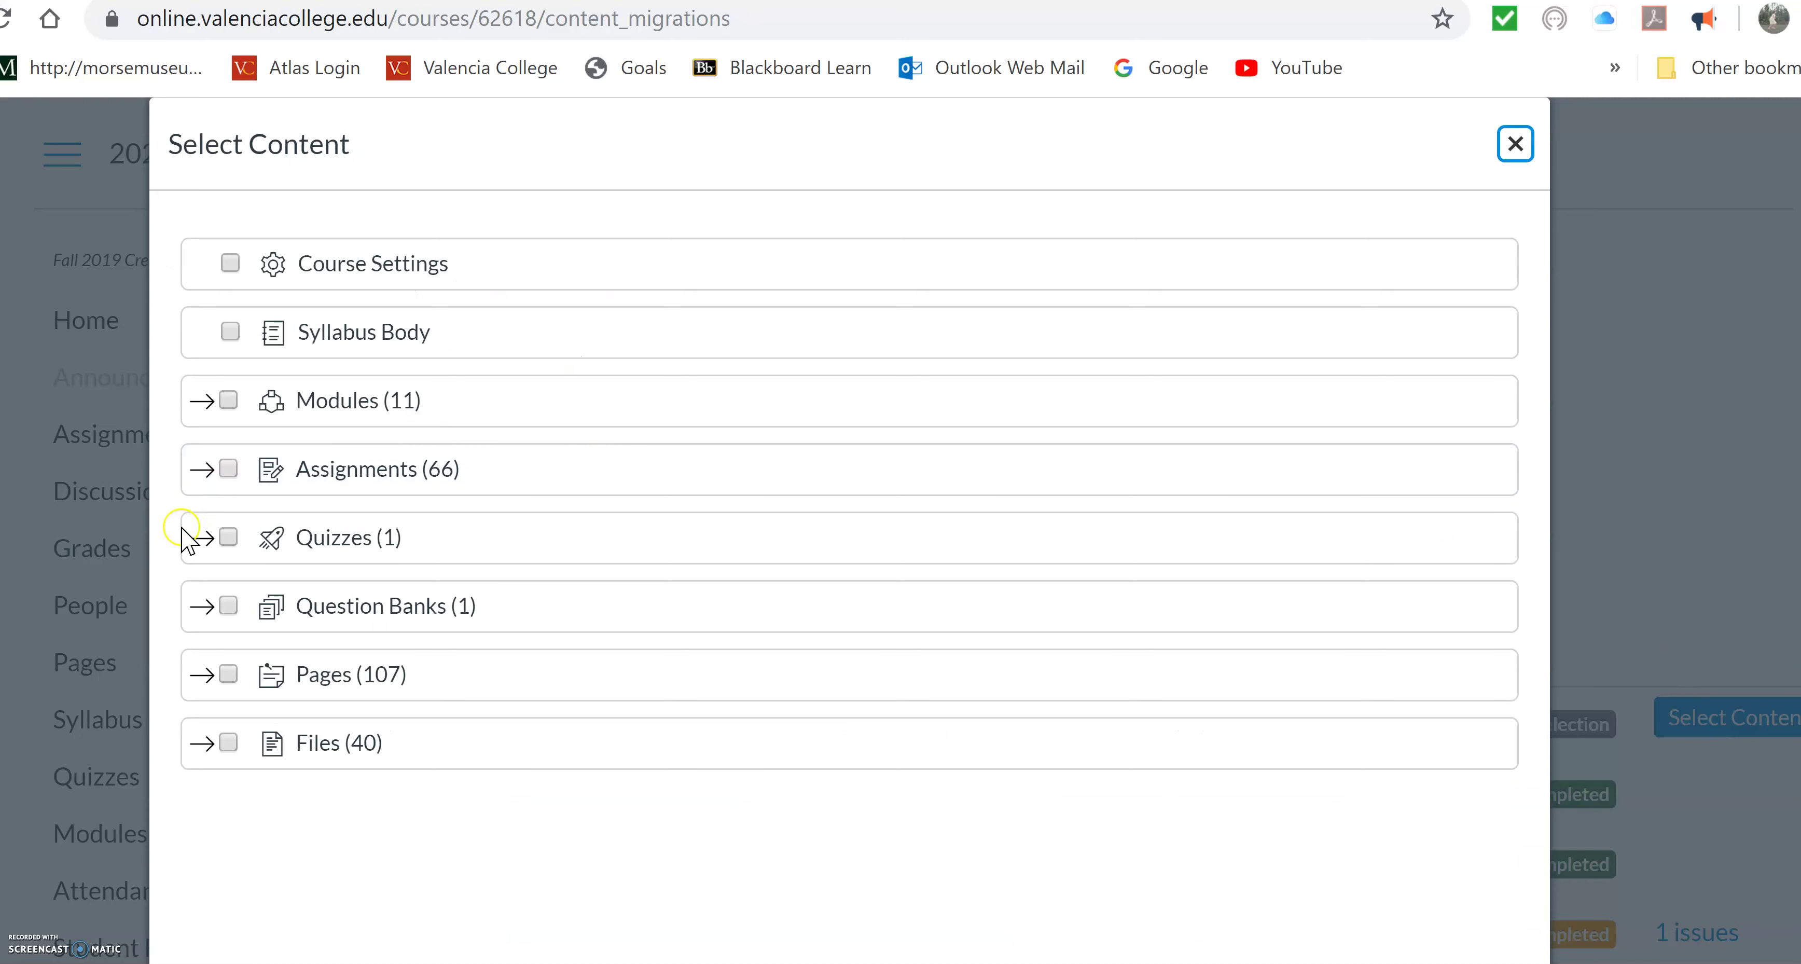
pyautogui.click(205, 675)
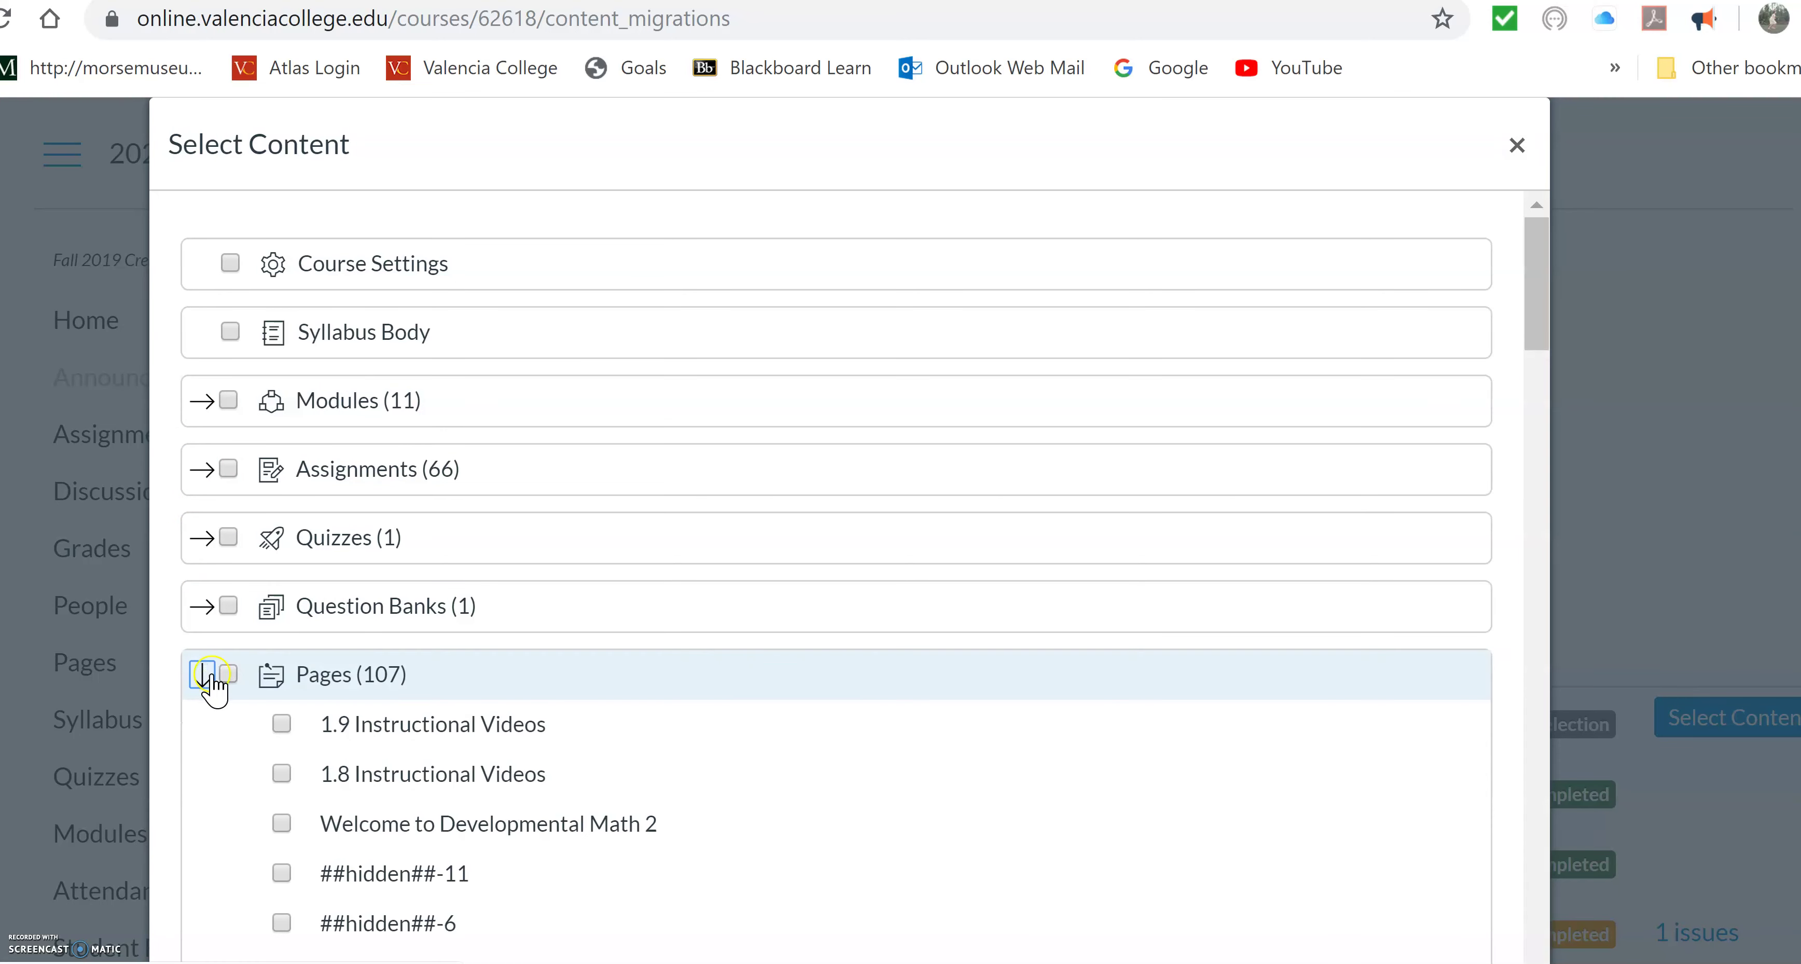
pyautogui.click(283, 722)
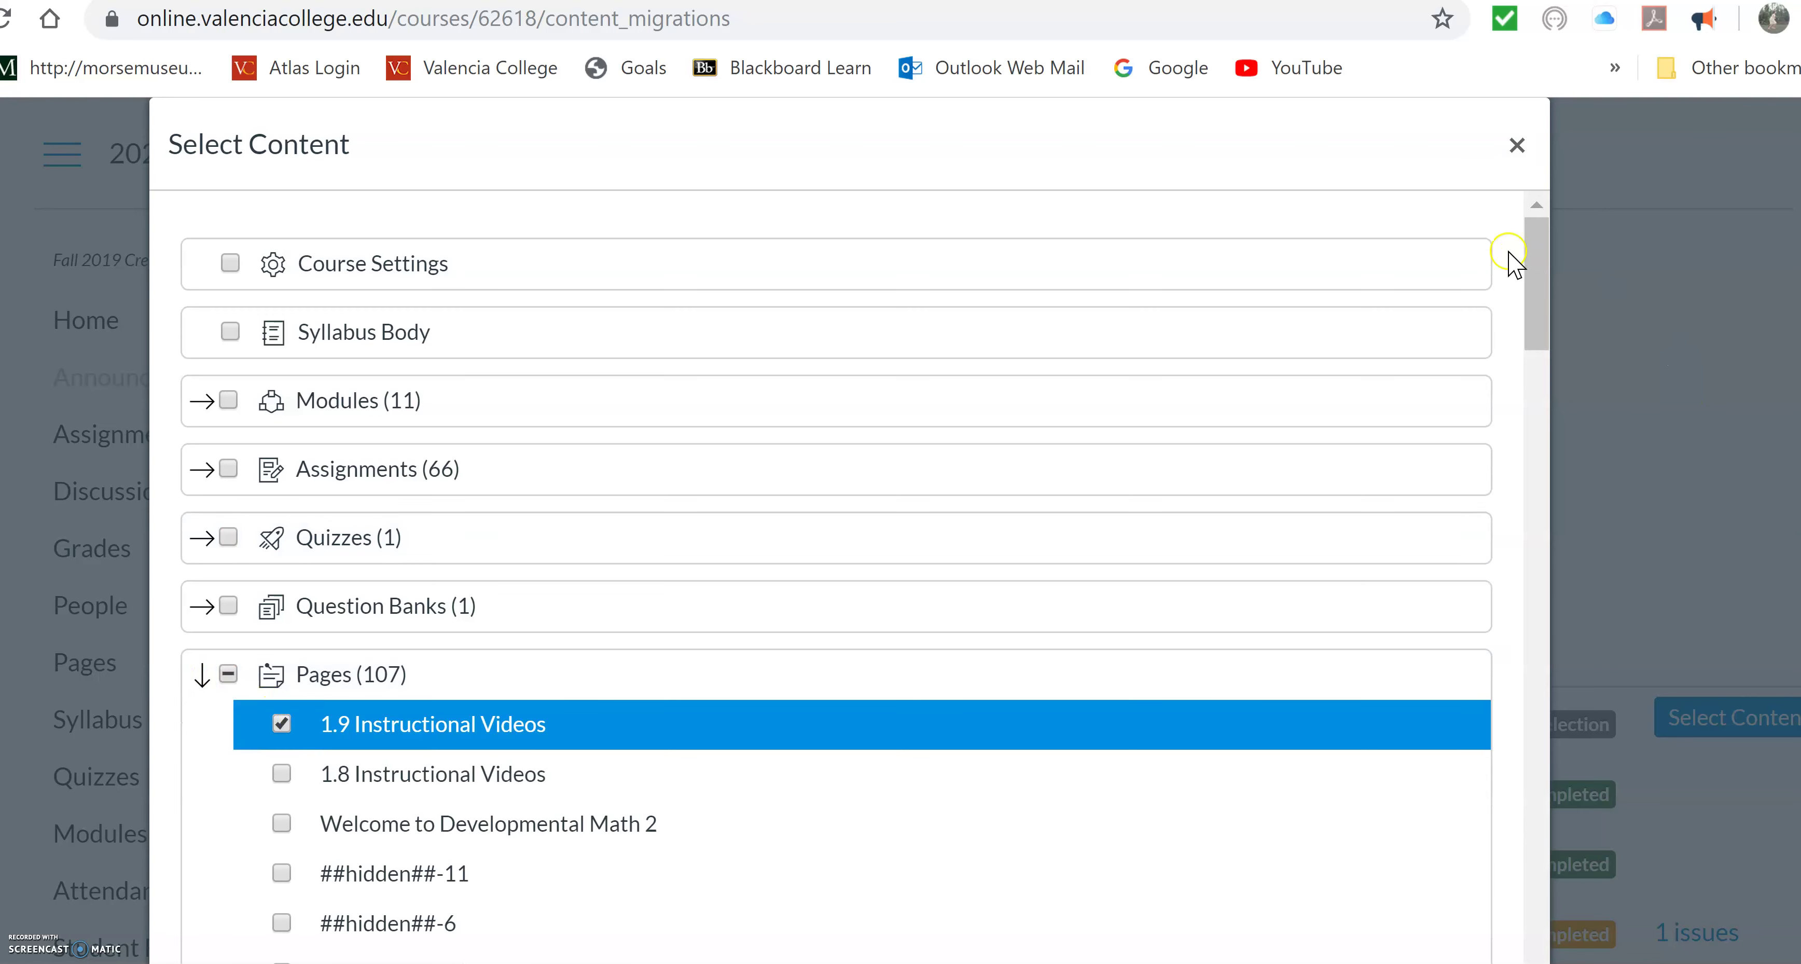
pyautogui.moveTo(1532, 273); pyautogui.dragTo(1537, 962)
pyautogui.scroll(-5, 1537, 910)
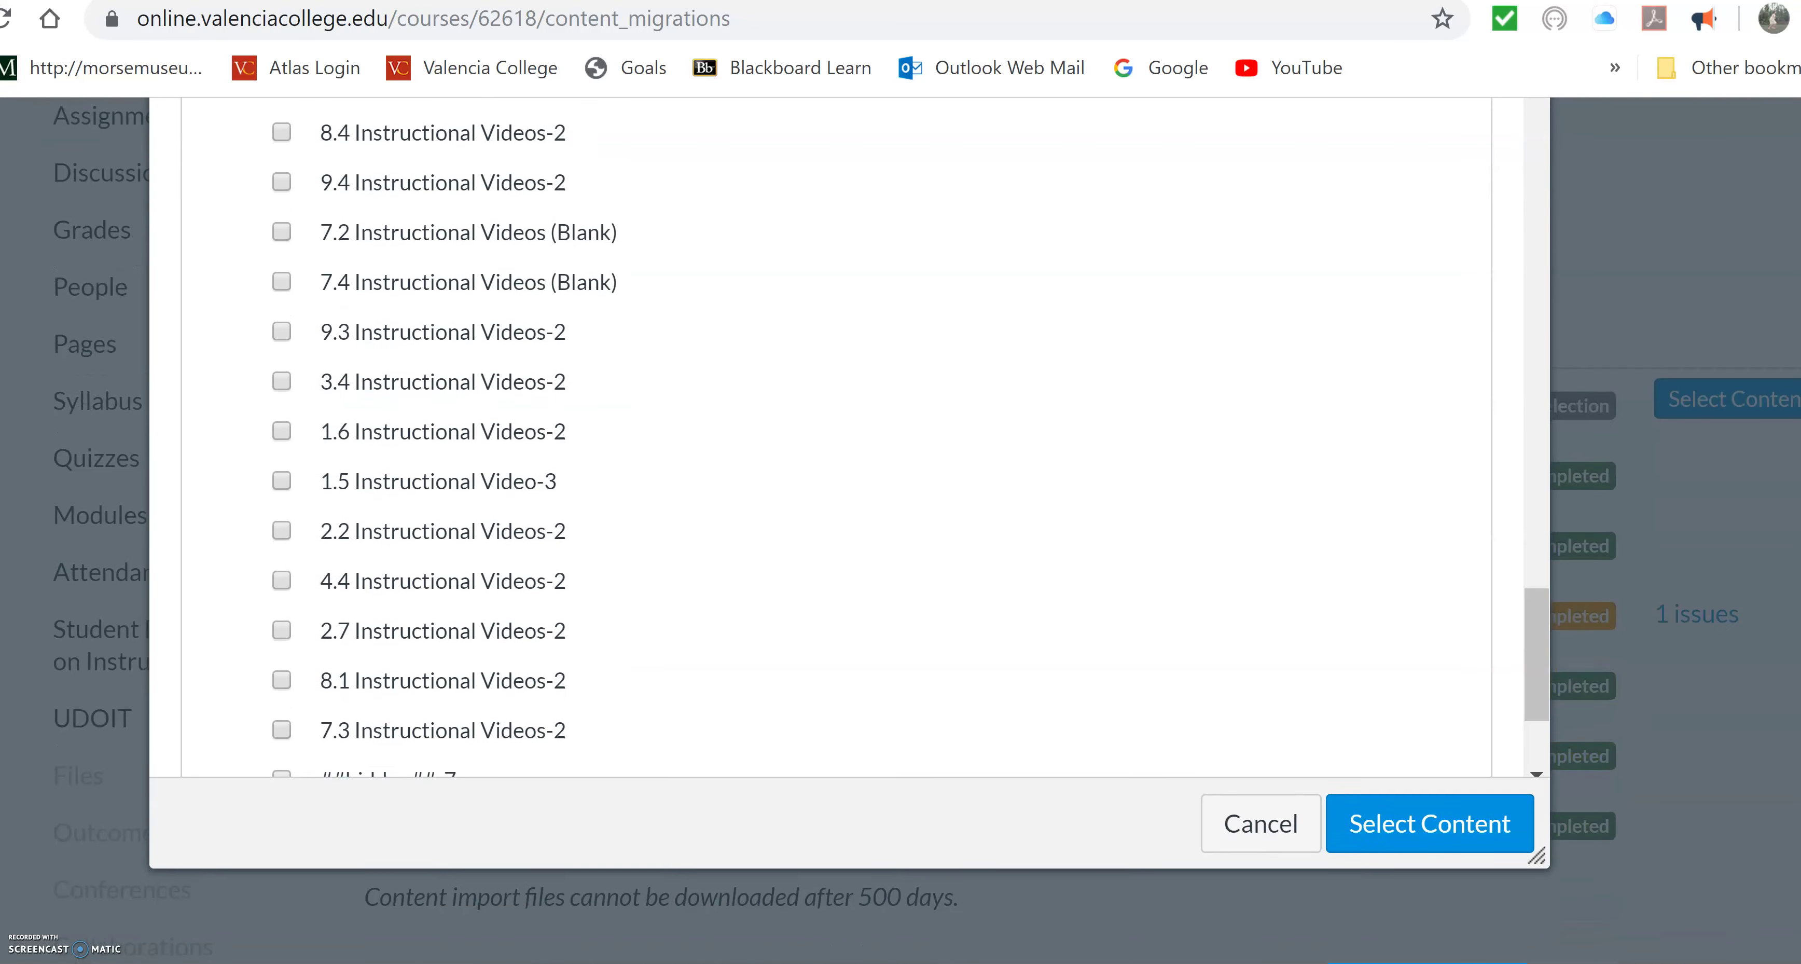
pyautogui.click(1413, 833)
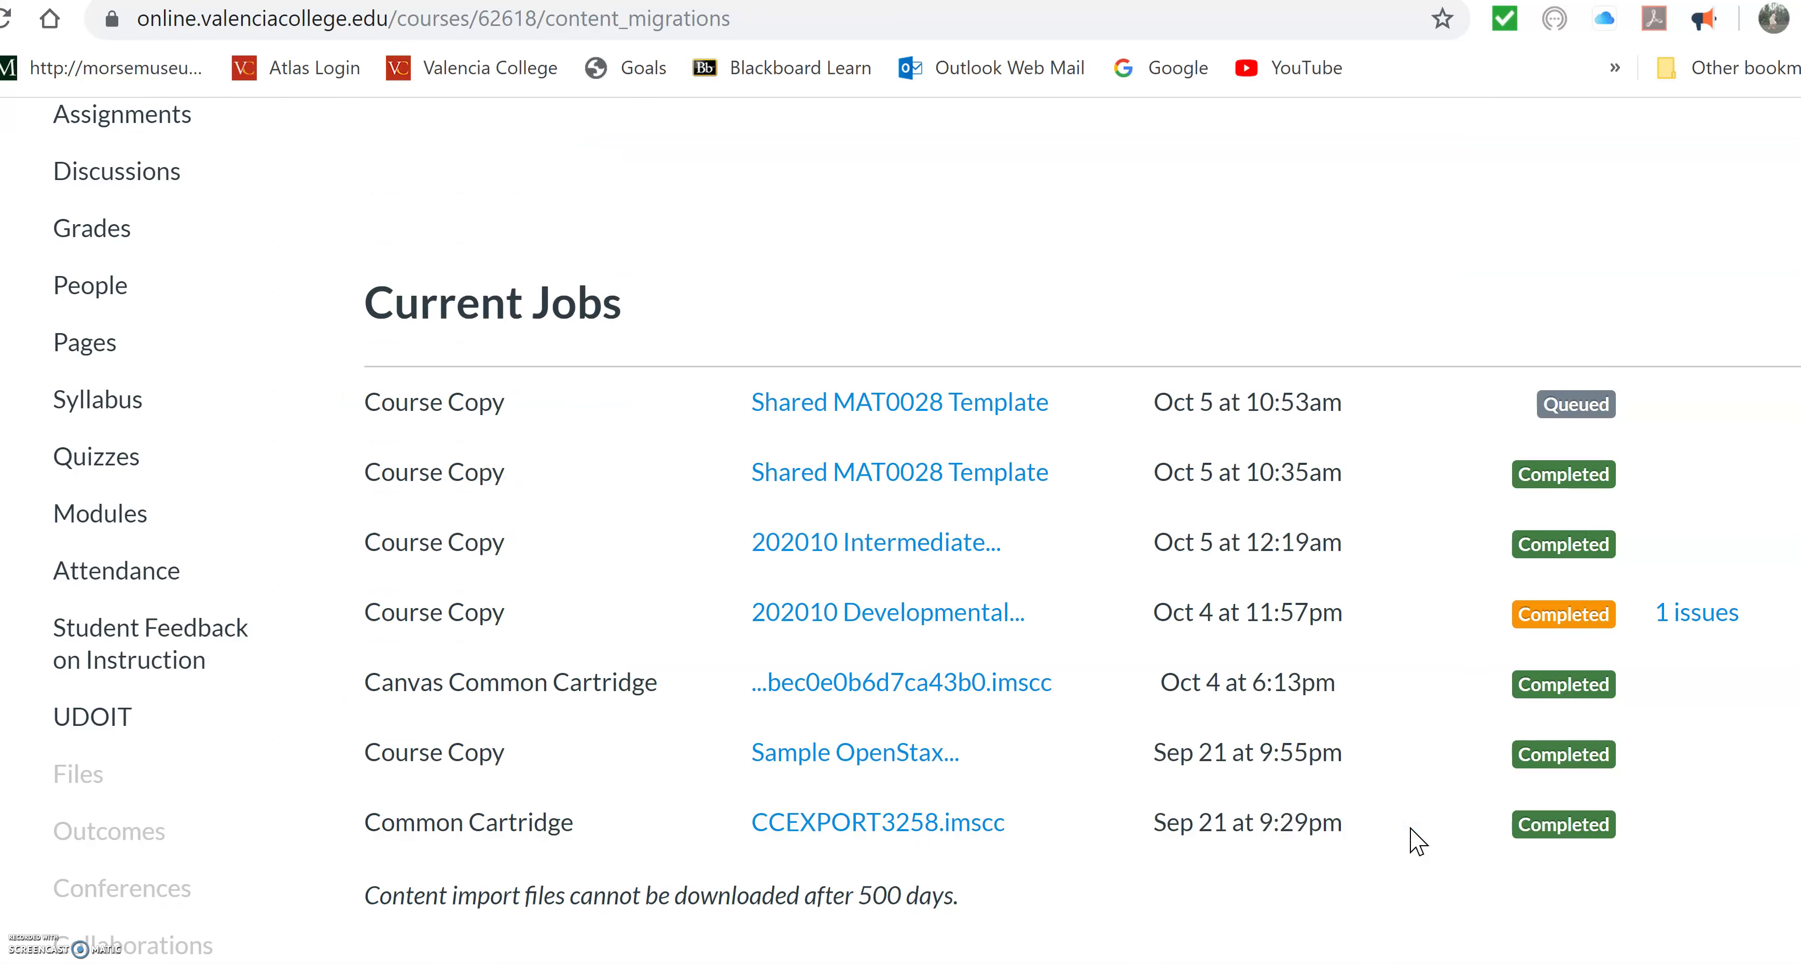
pyautogui.click(1711, 657)
pyautogui.scroll(5, 927, 529)
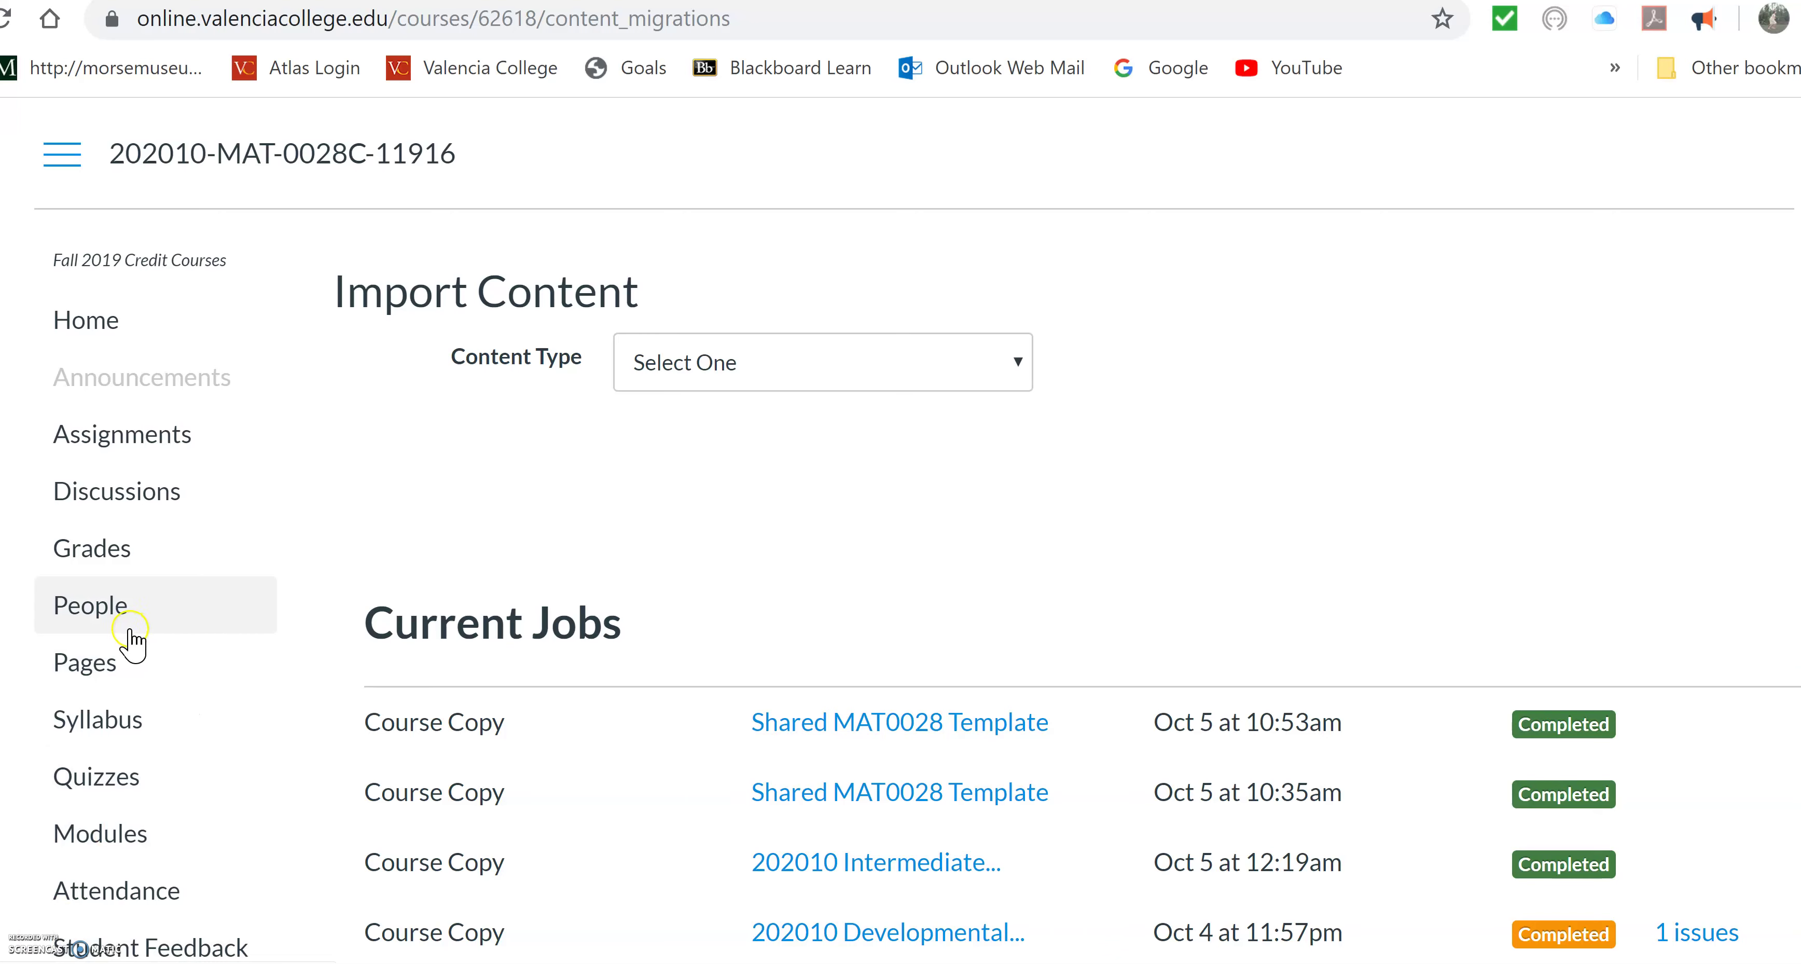
# Open the 202010-MAT-0028C-11916 Modules page and scroll to the Week 1 module.
pyautogui.click(119, 833)
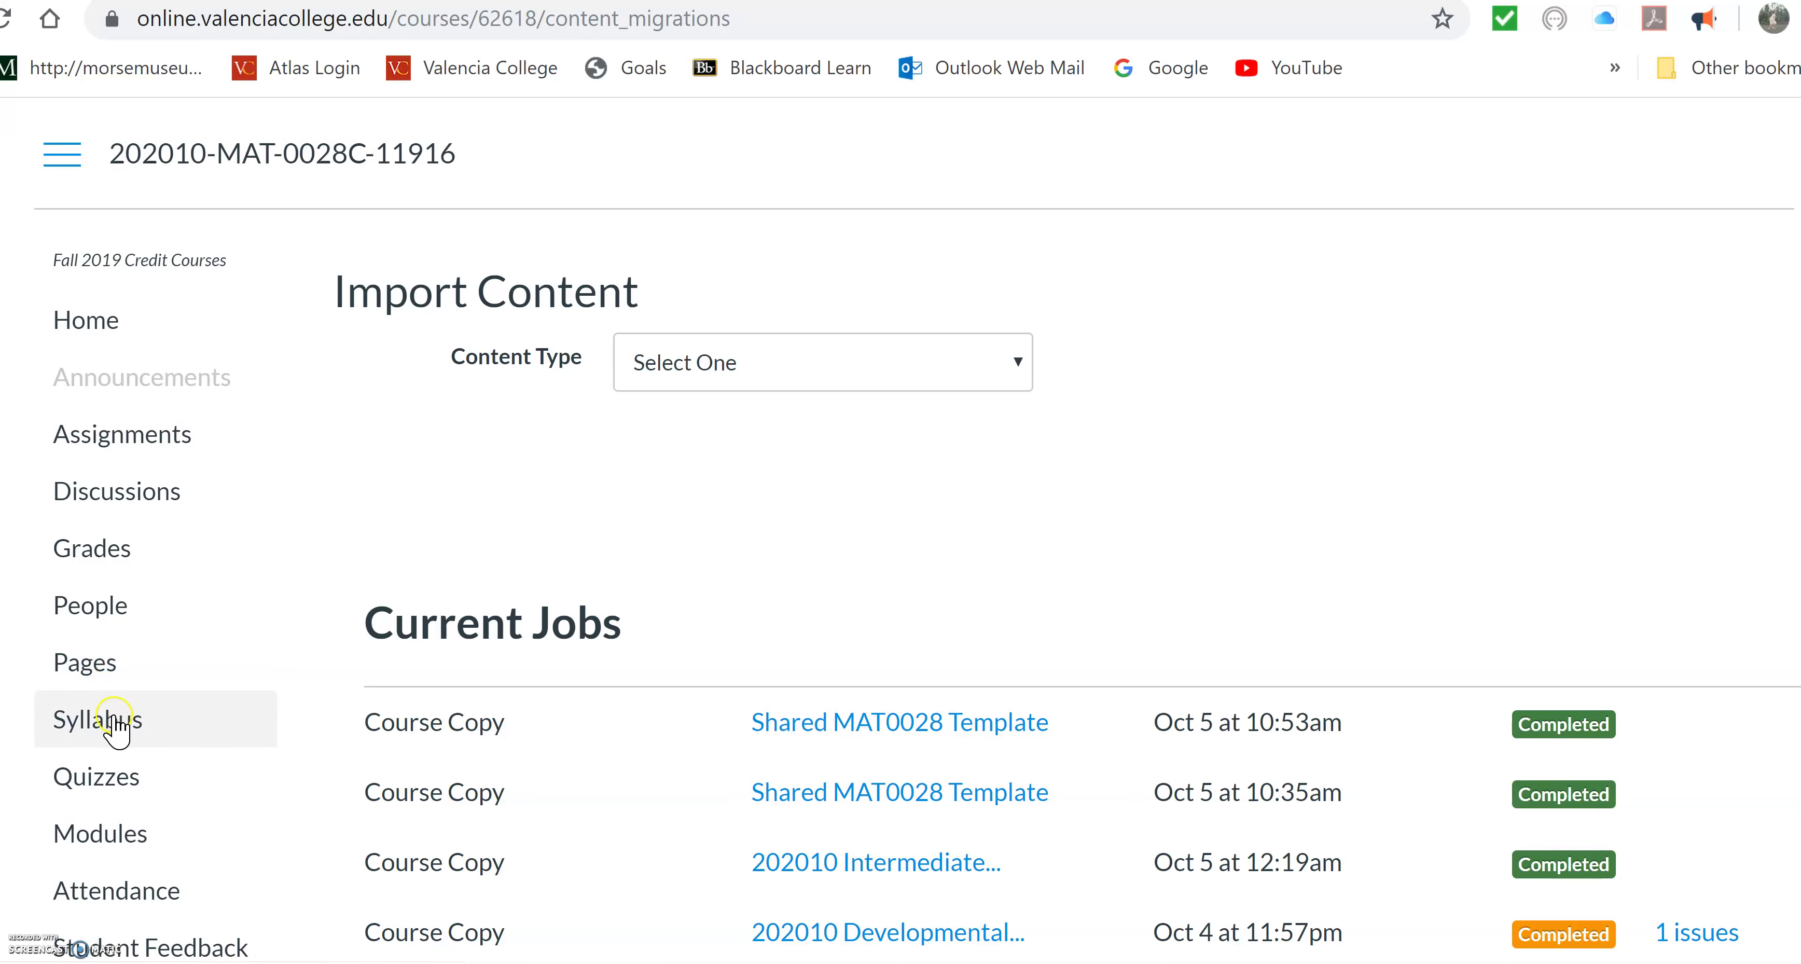
pyautogui.click(103, 835)
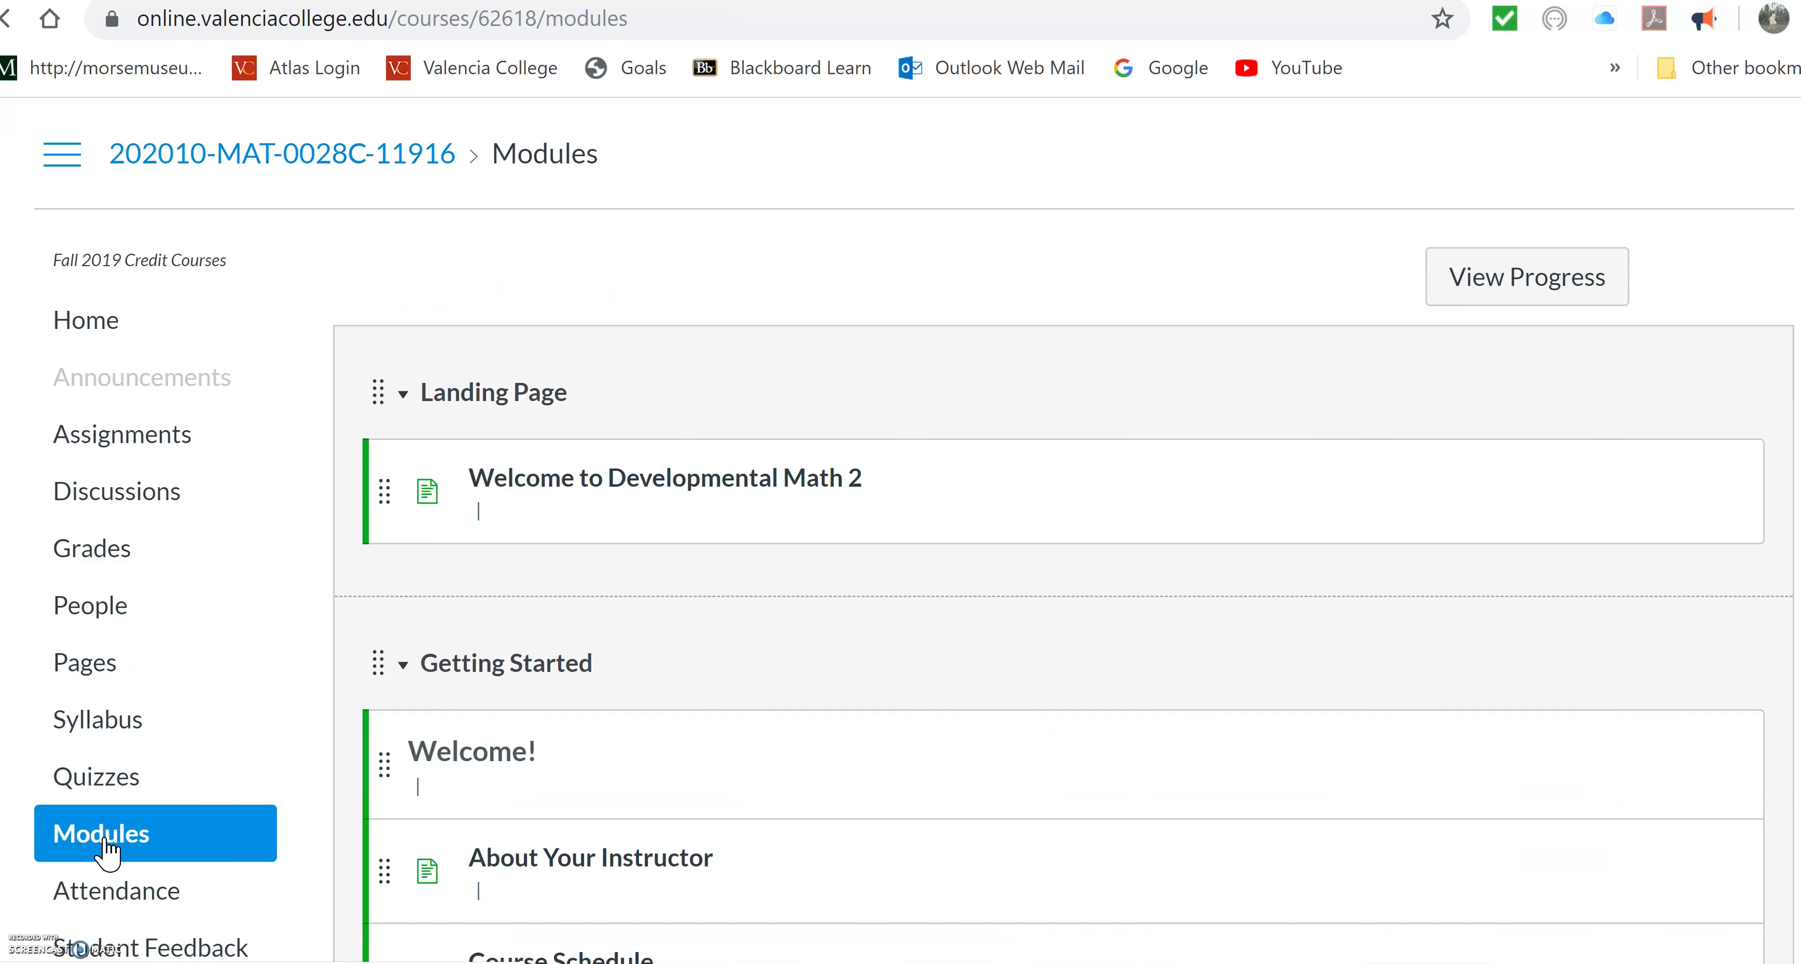
pyautogui.click(638, 609)
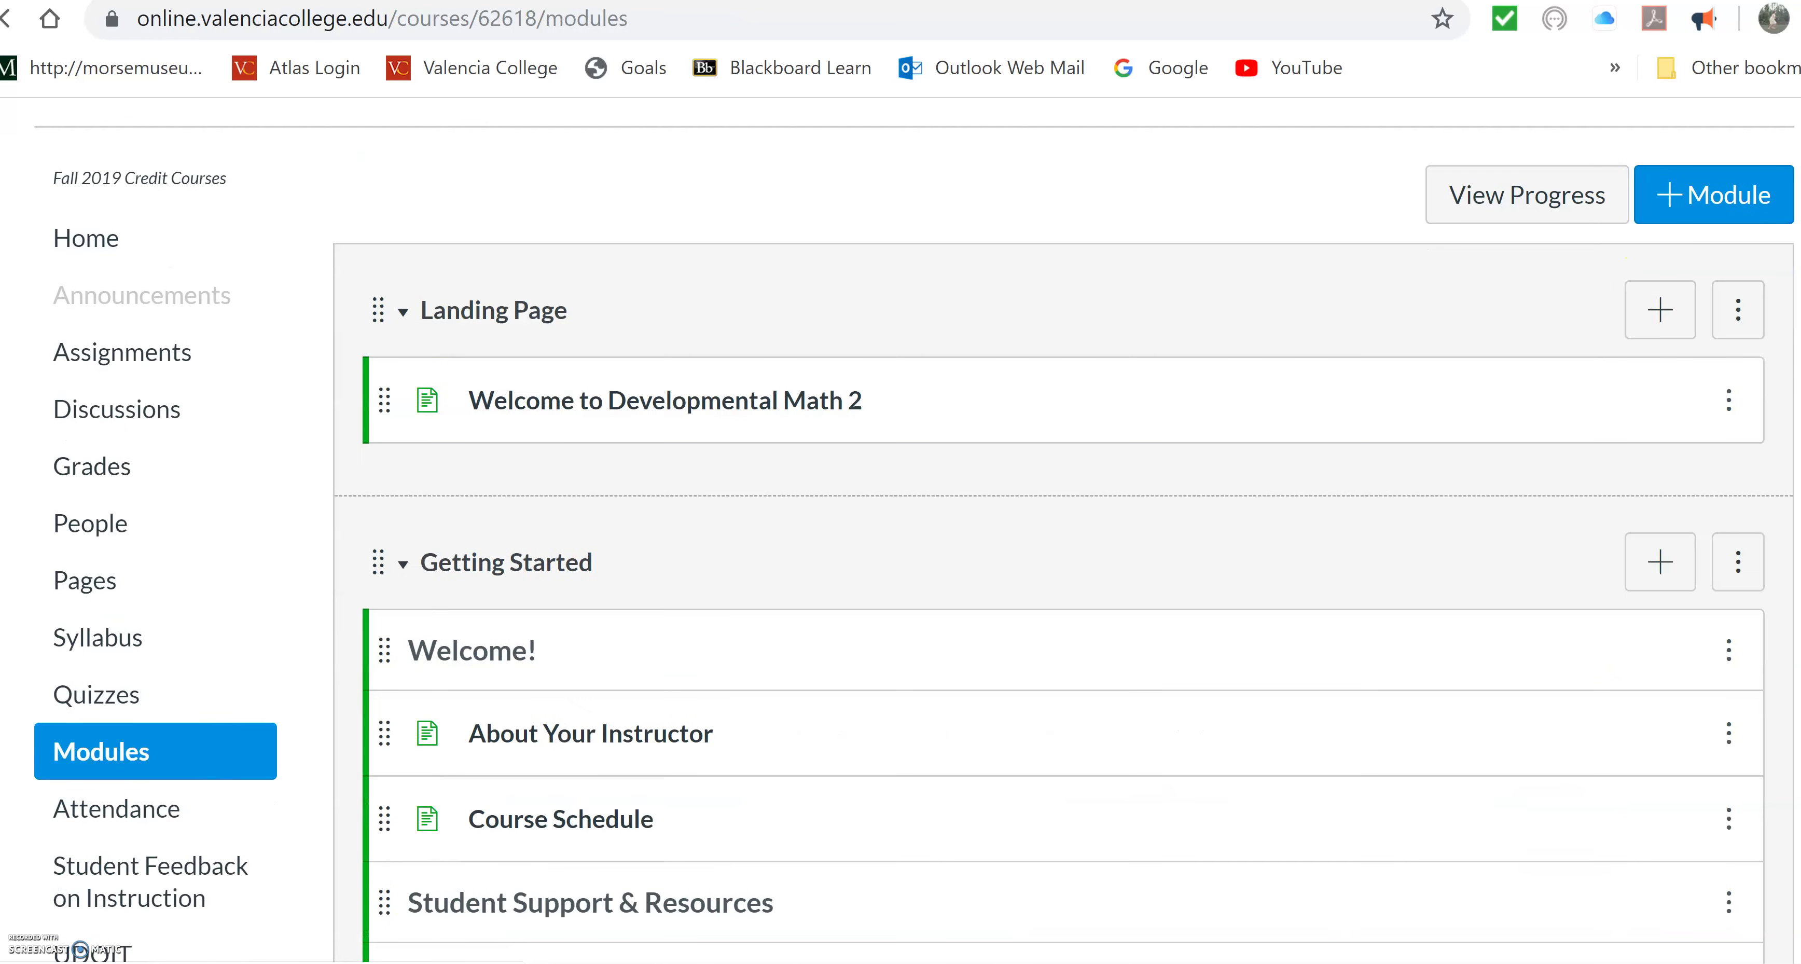
pyautogui.scroll(-20, 1062, 532)
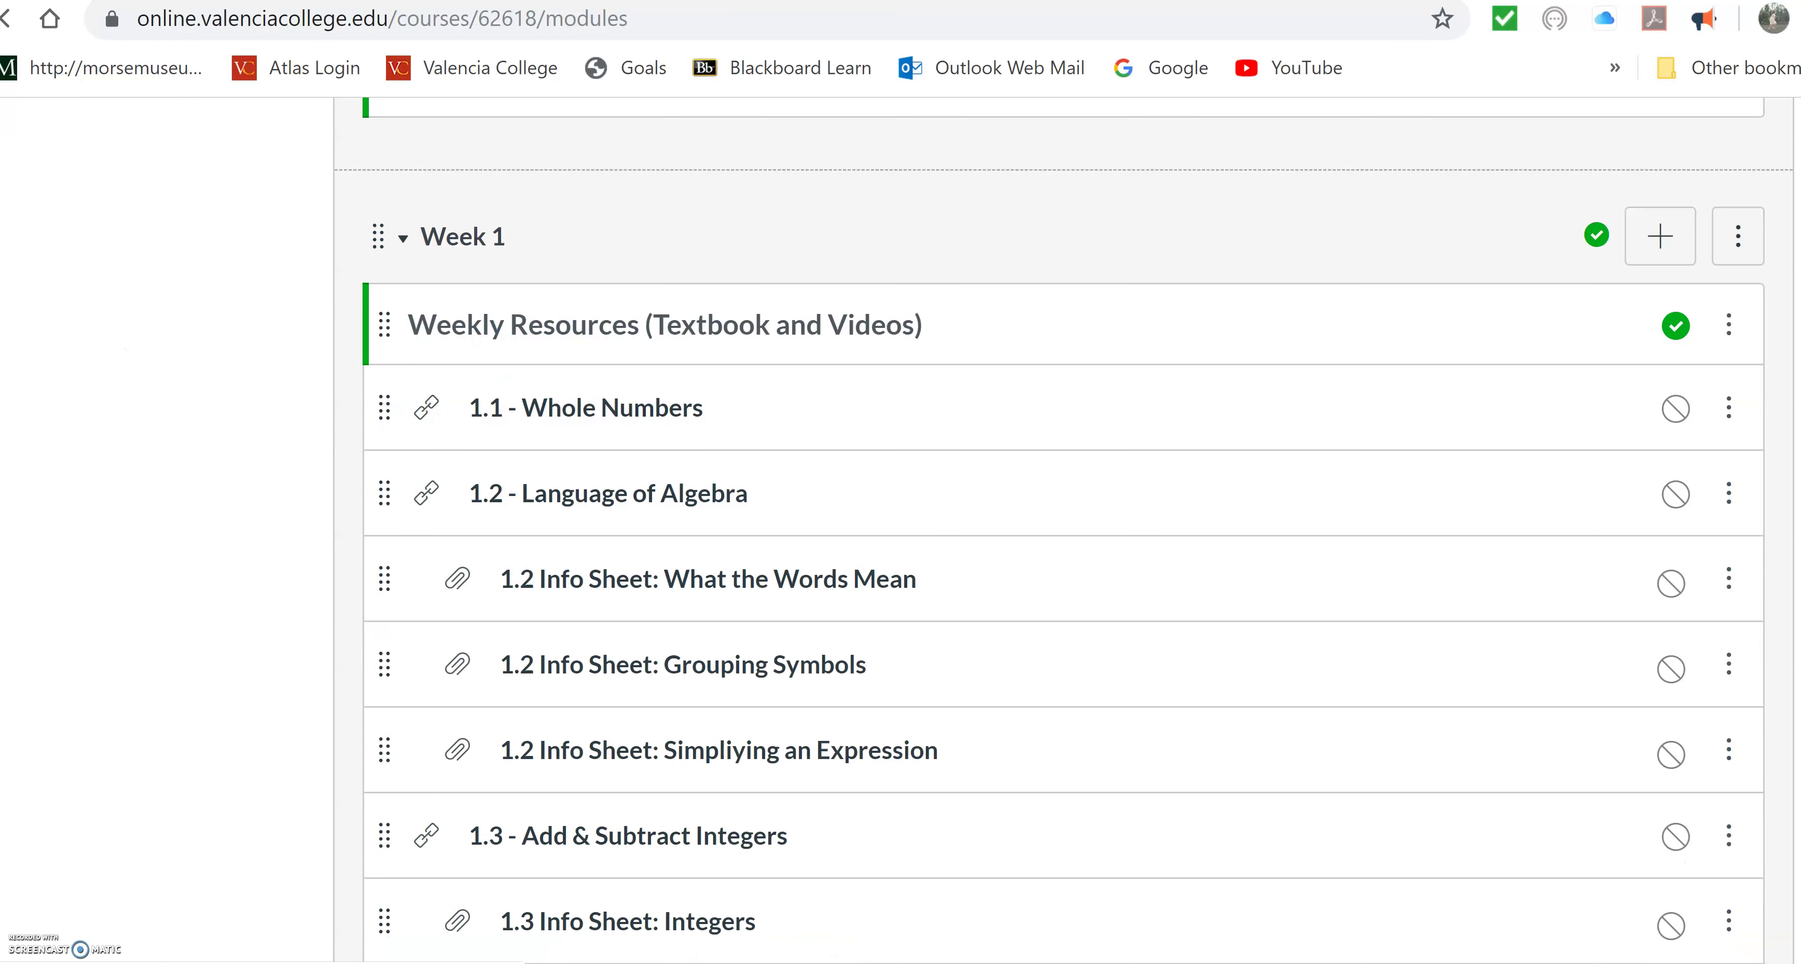
pyautogui.scroll(4, 1063, 531)
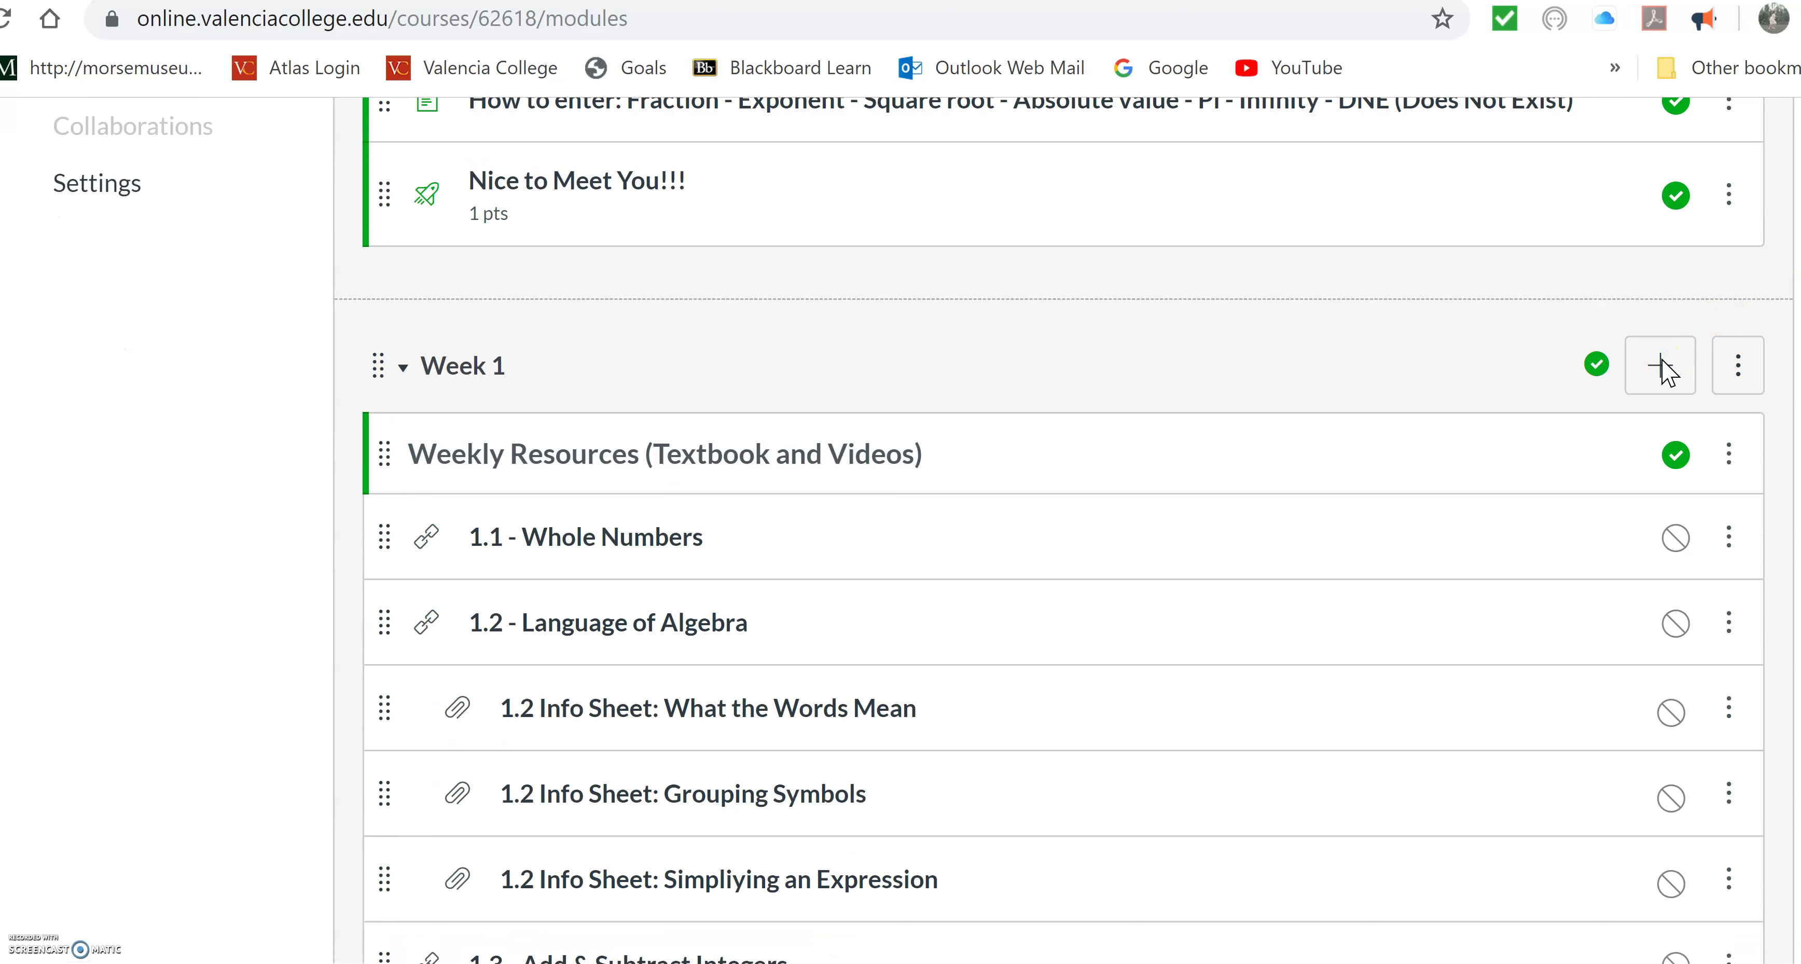
pyautogui.scroll(2, 1664, 367)
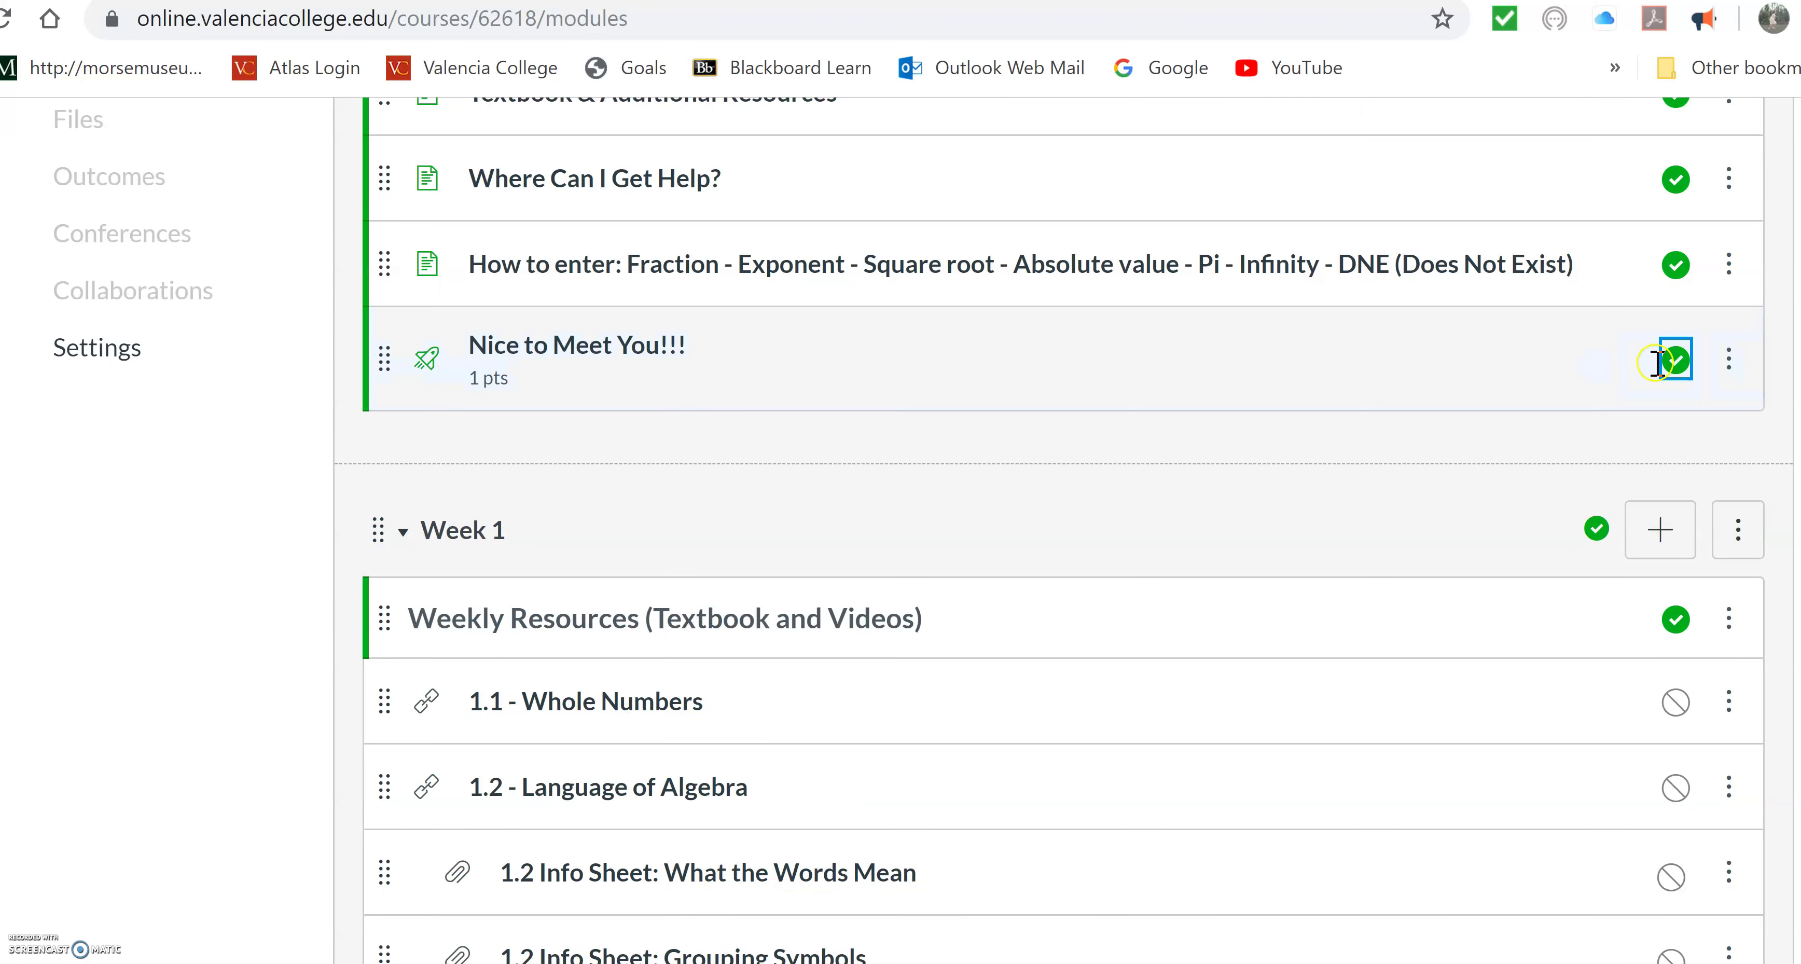
# Add the existing page 1.9 Instructional Videos to Week 1 as a Page item.
pyautogui.click(1663, 530)
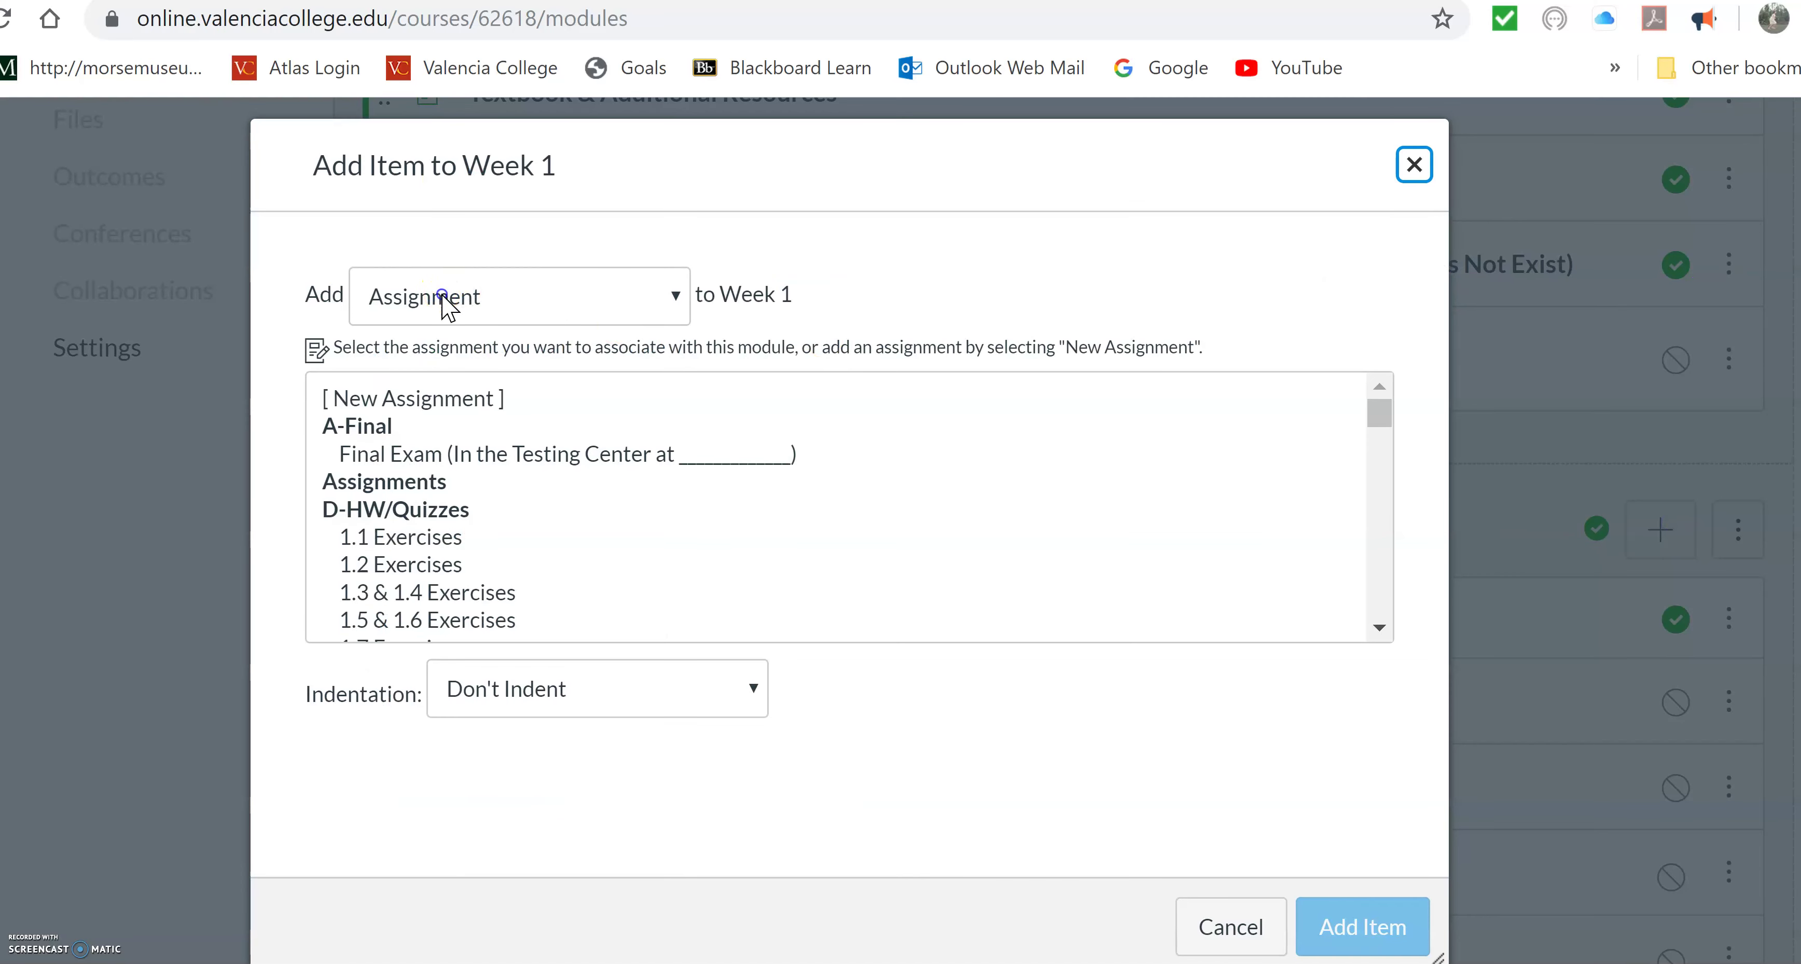
pyautogui.click(451, 305)
pyautogui.click(411, 500)
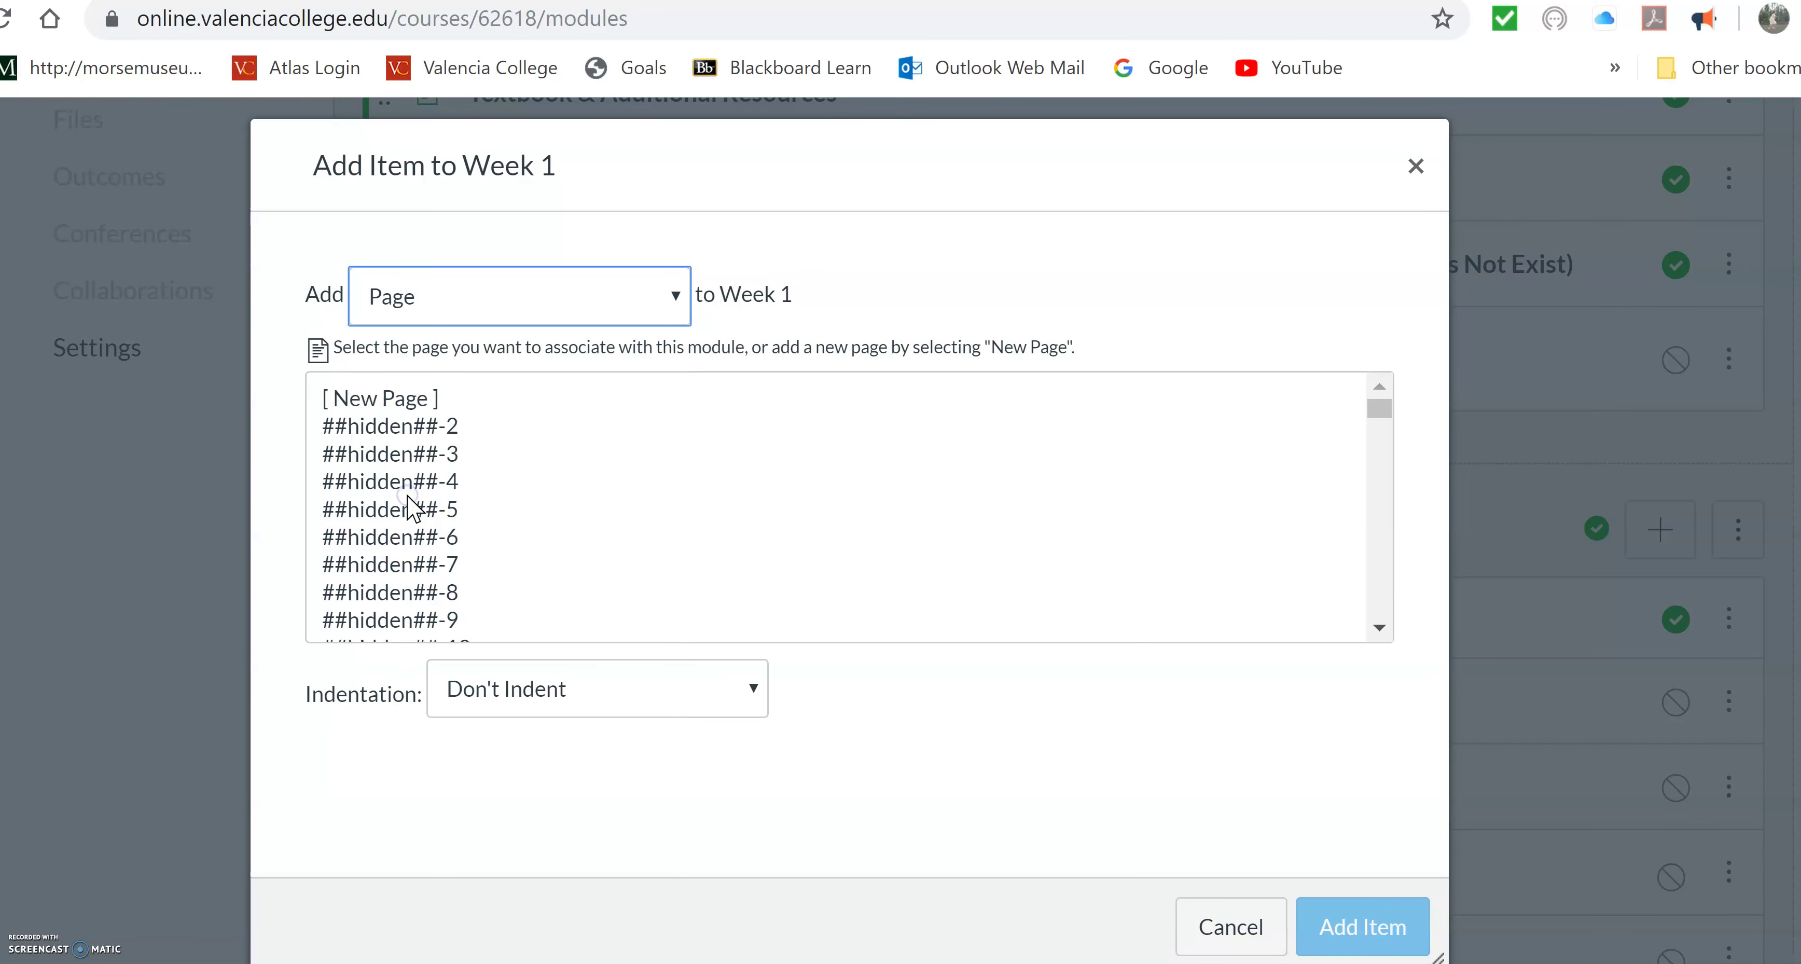
pyautogui.moveTo(1379, 413); pyautogui.dragTo(1370, 481)
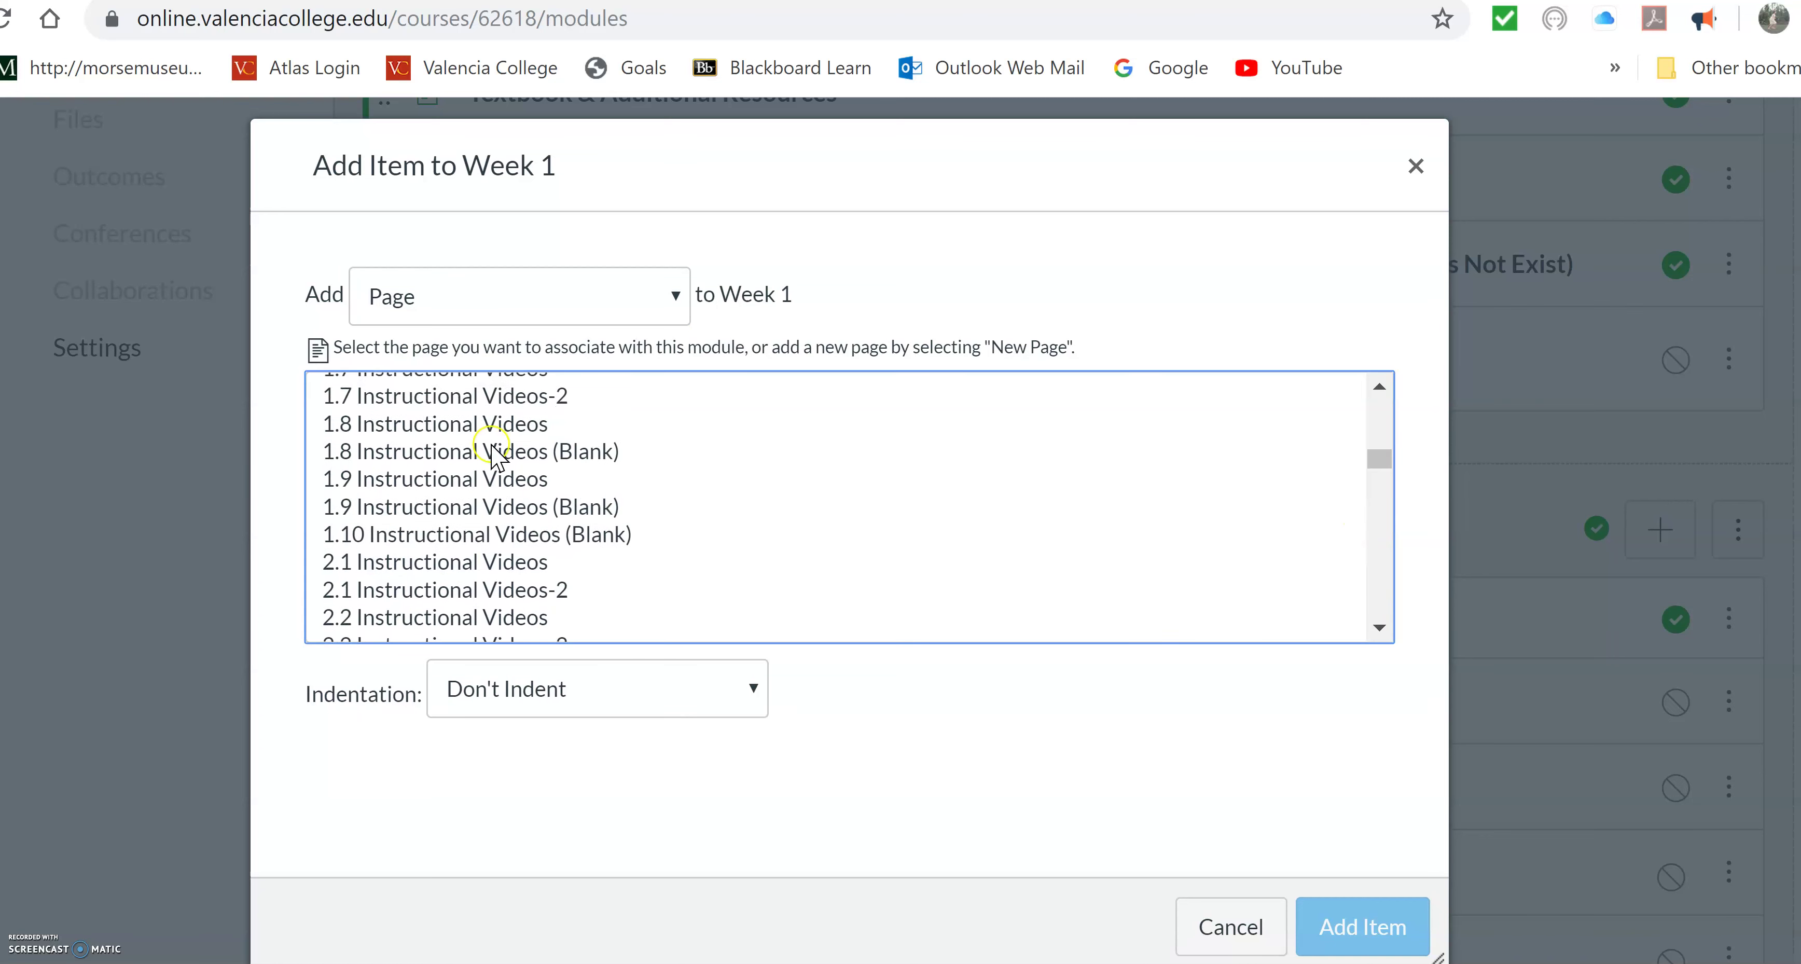
pyautogui.click(393, 482)
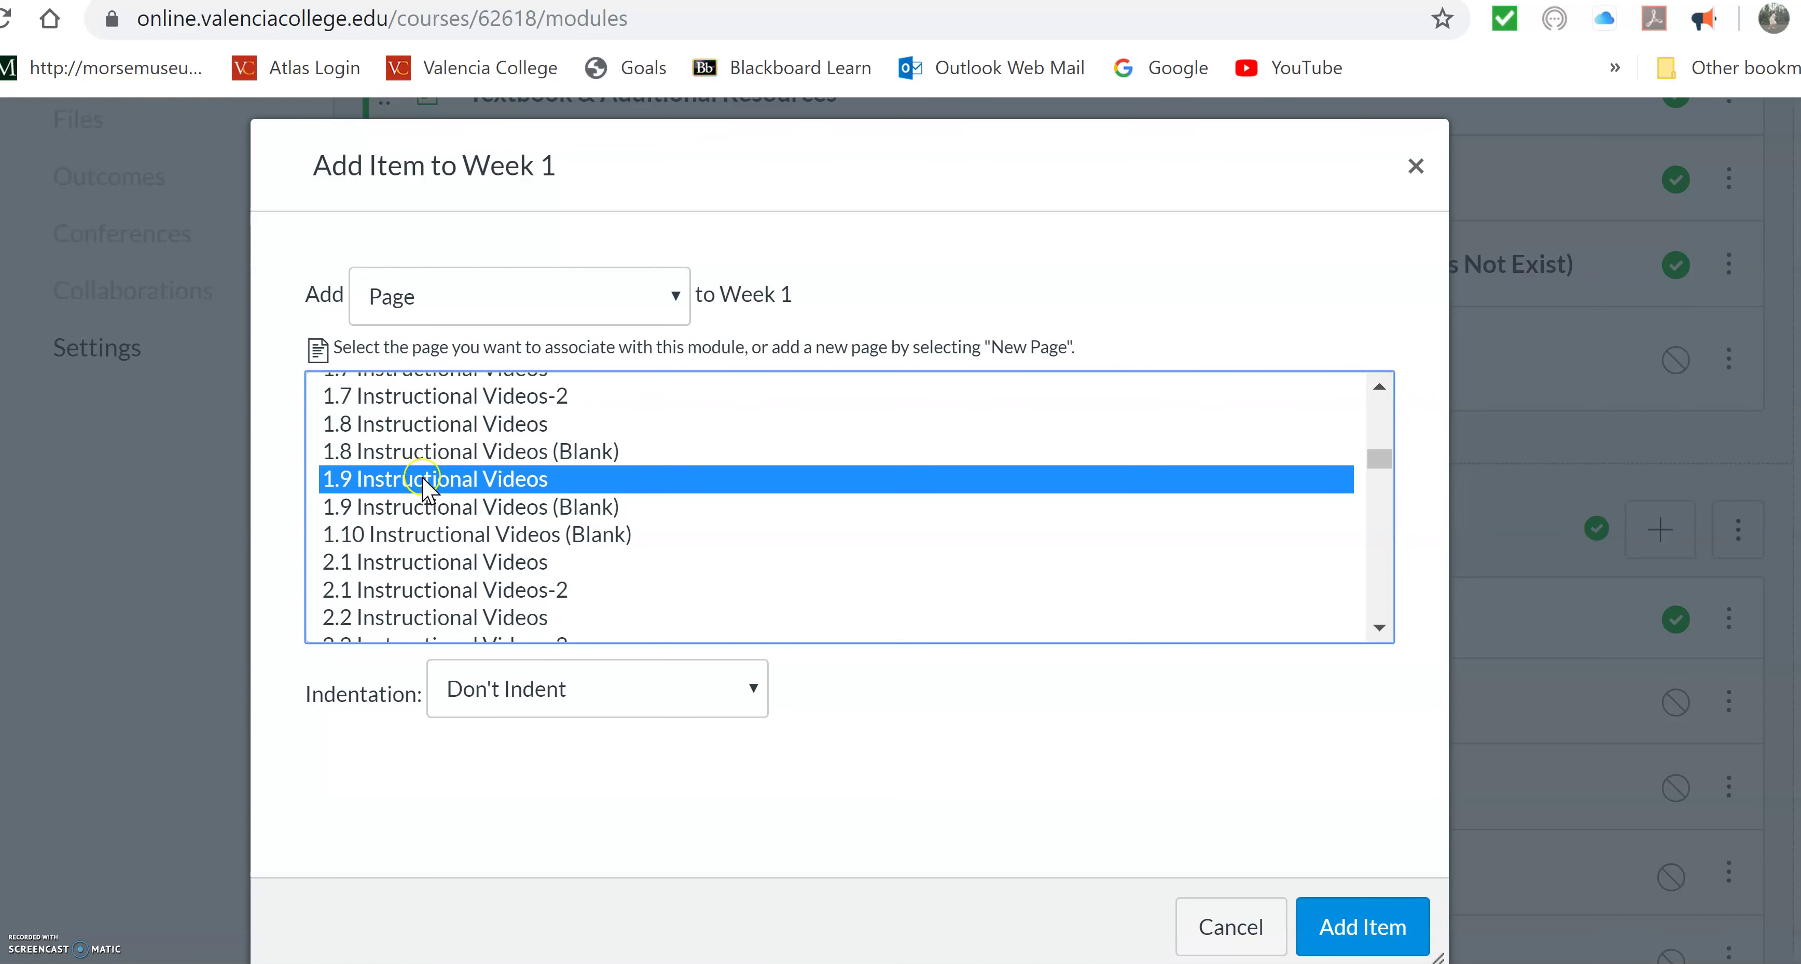
pyautogui.click(1367, 929)
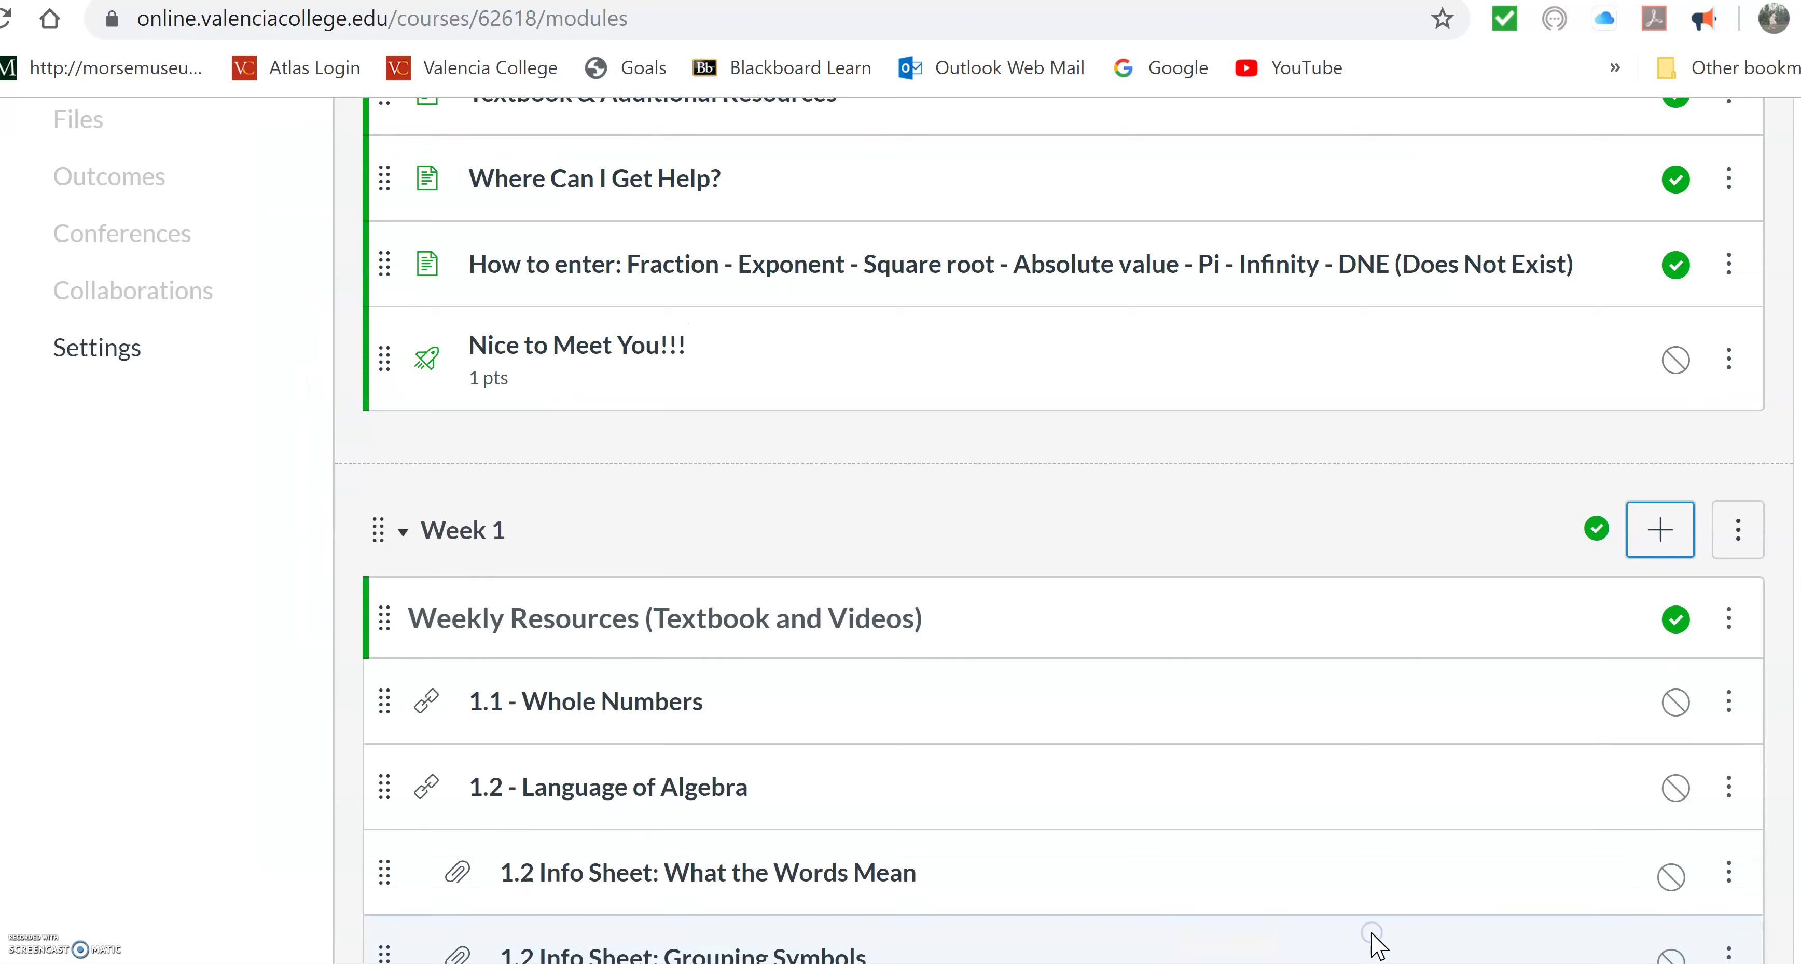
# Drag 1.9 Instructional Videos up directly below 1.9 - Properties of Real Numbers.
pyautogui.scroll(-20, 1733, 605)
pyautogui.scroll(-20, 1733, 605)
pyautogui.scroll(-15, 1061, 530)
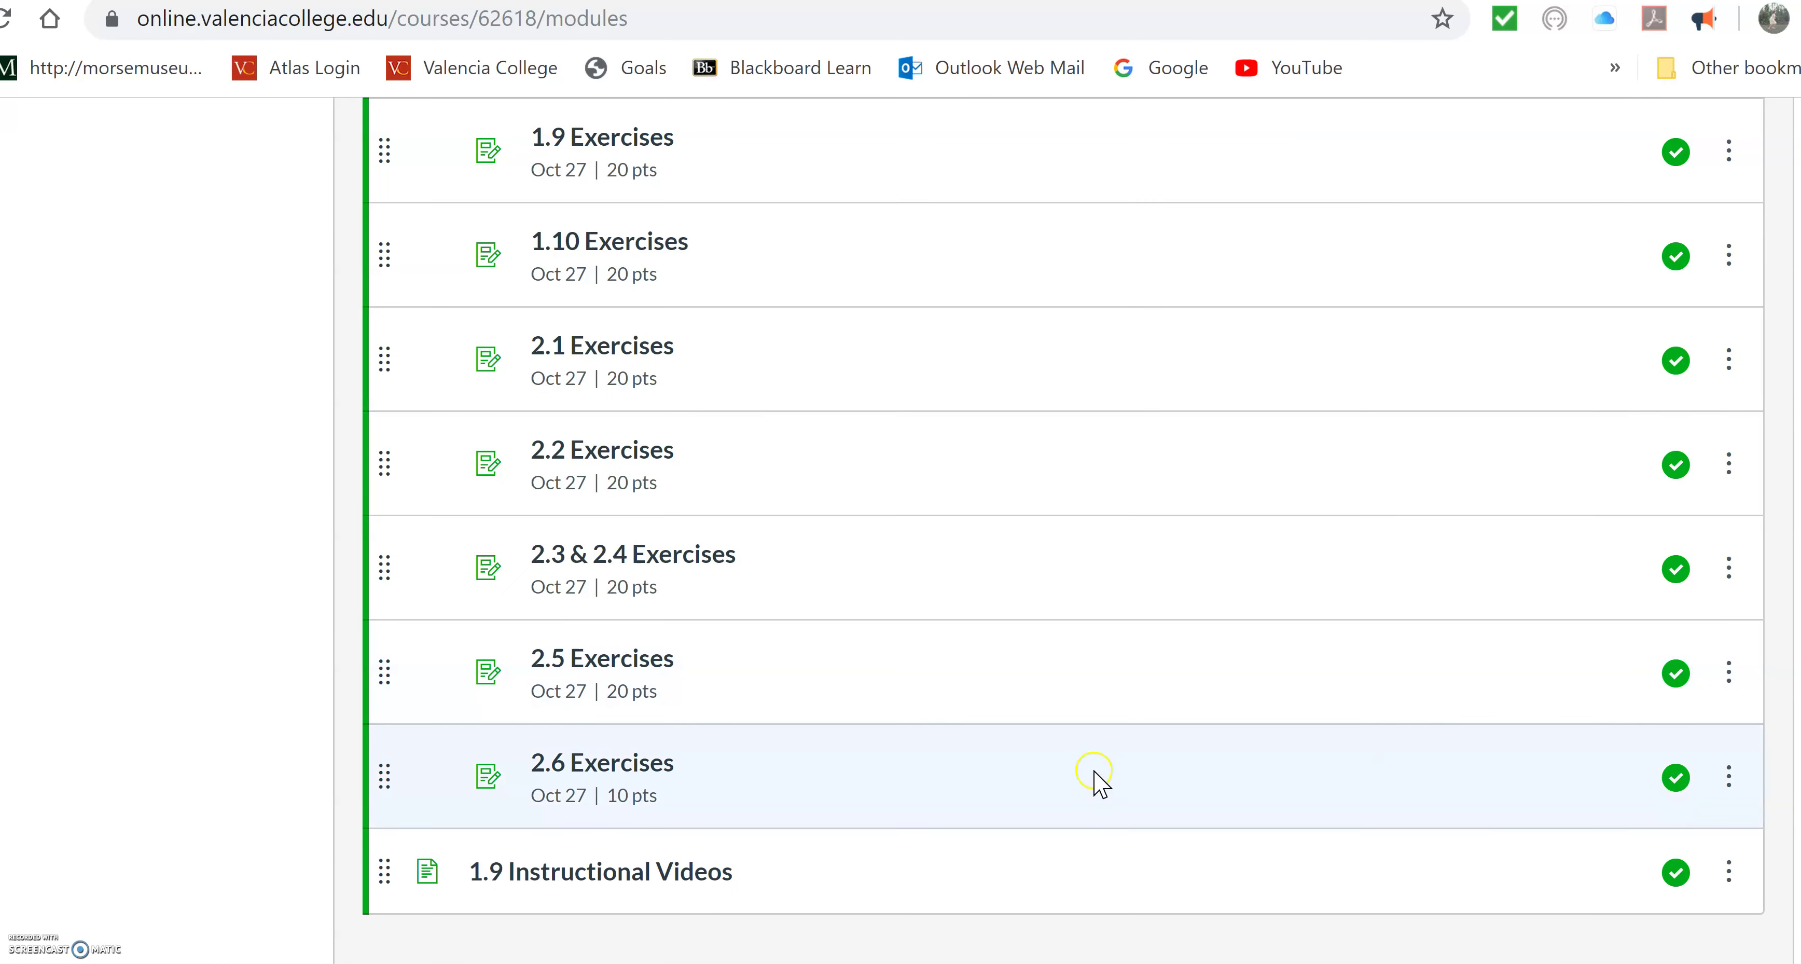
pyautogui.moveTo(381, 869); pyautogui.dragTo(476, 241)
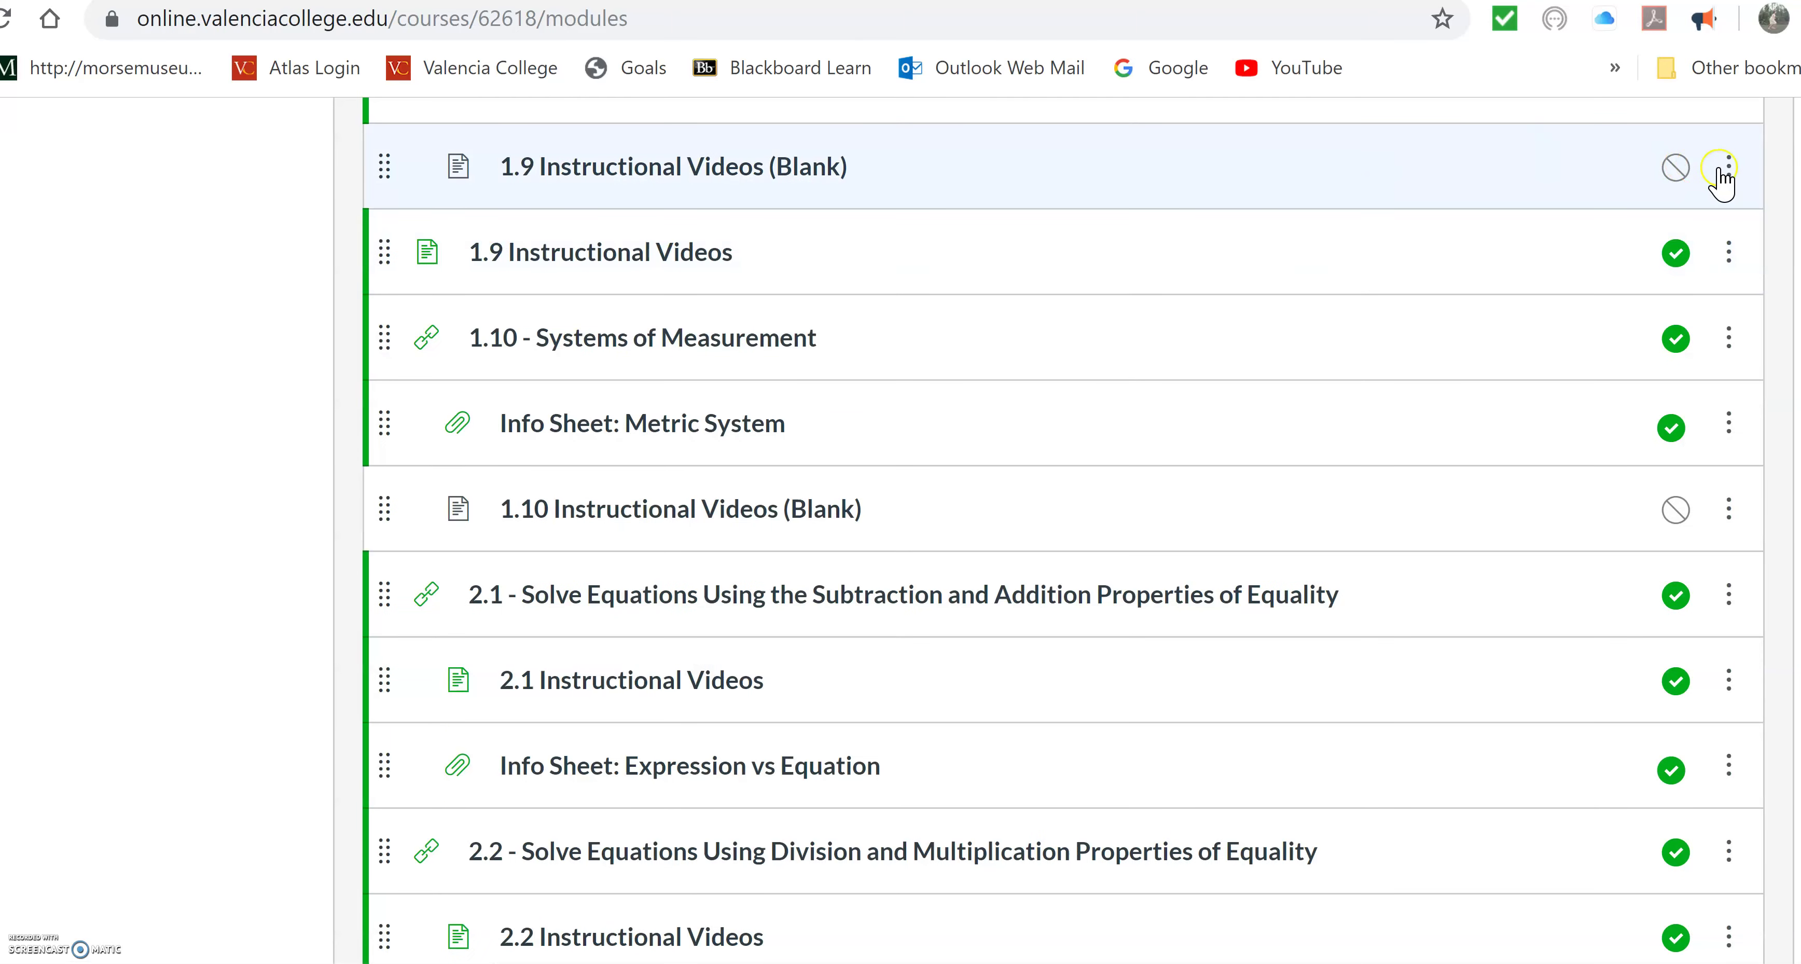
# Remove the blank 1.9 placeholder page from Week 1 and dismiss the success message.
pyautogui.click(1728, 168)
pyautogui.click(1629, 507)
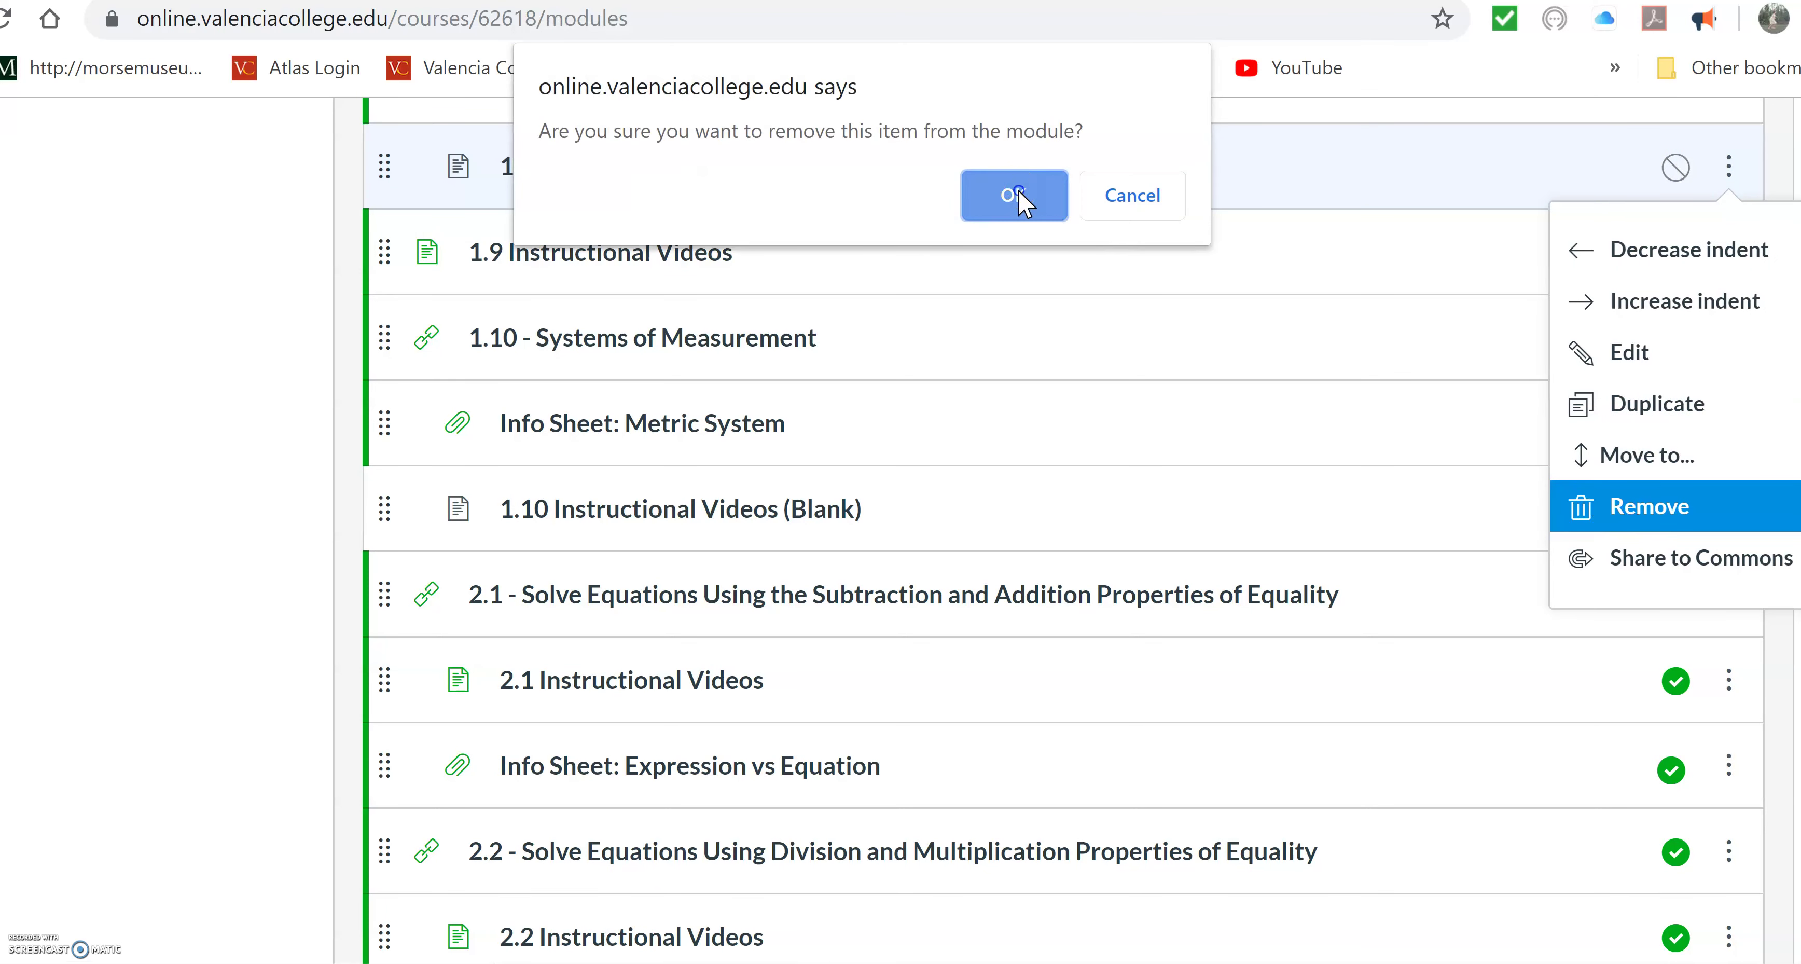
pyautogui.click(1019, 196)
pyautogui.scroll(5, 1119, 168)
pyautogui.click(1190, 161)
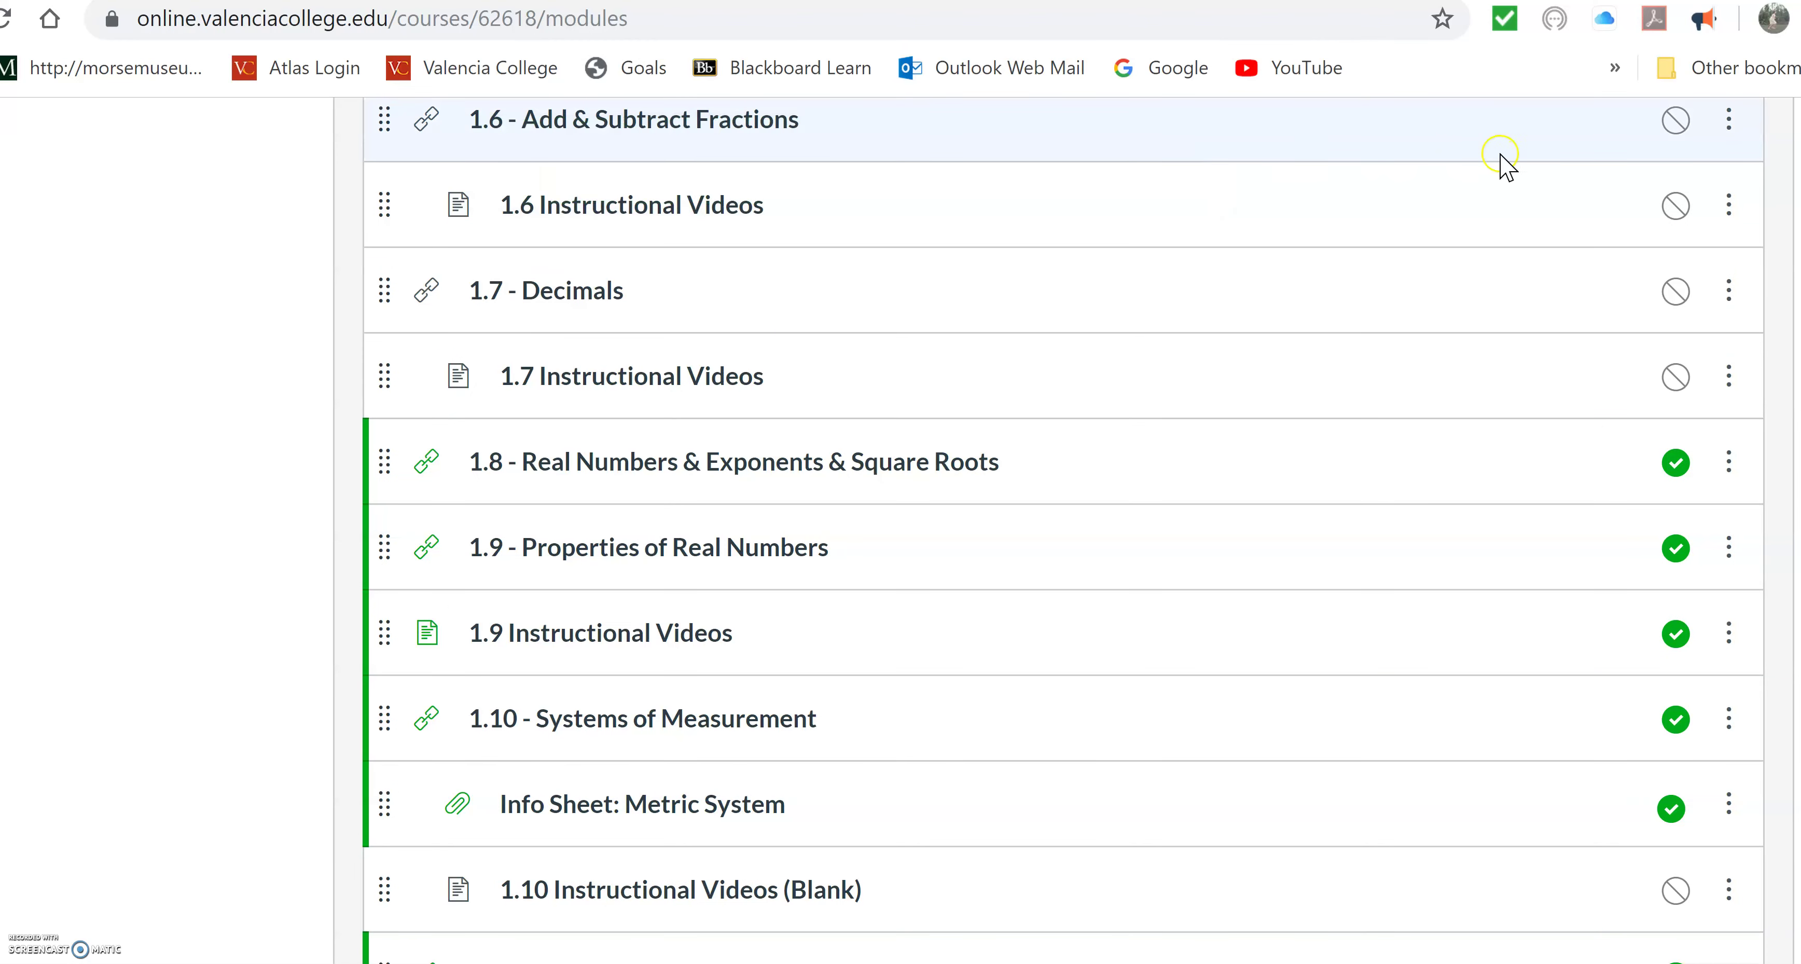
pyautogui.scroll(-4, 1063, 525)
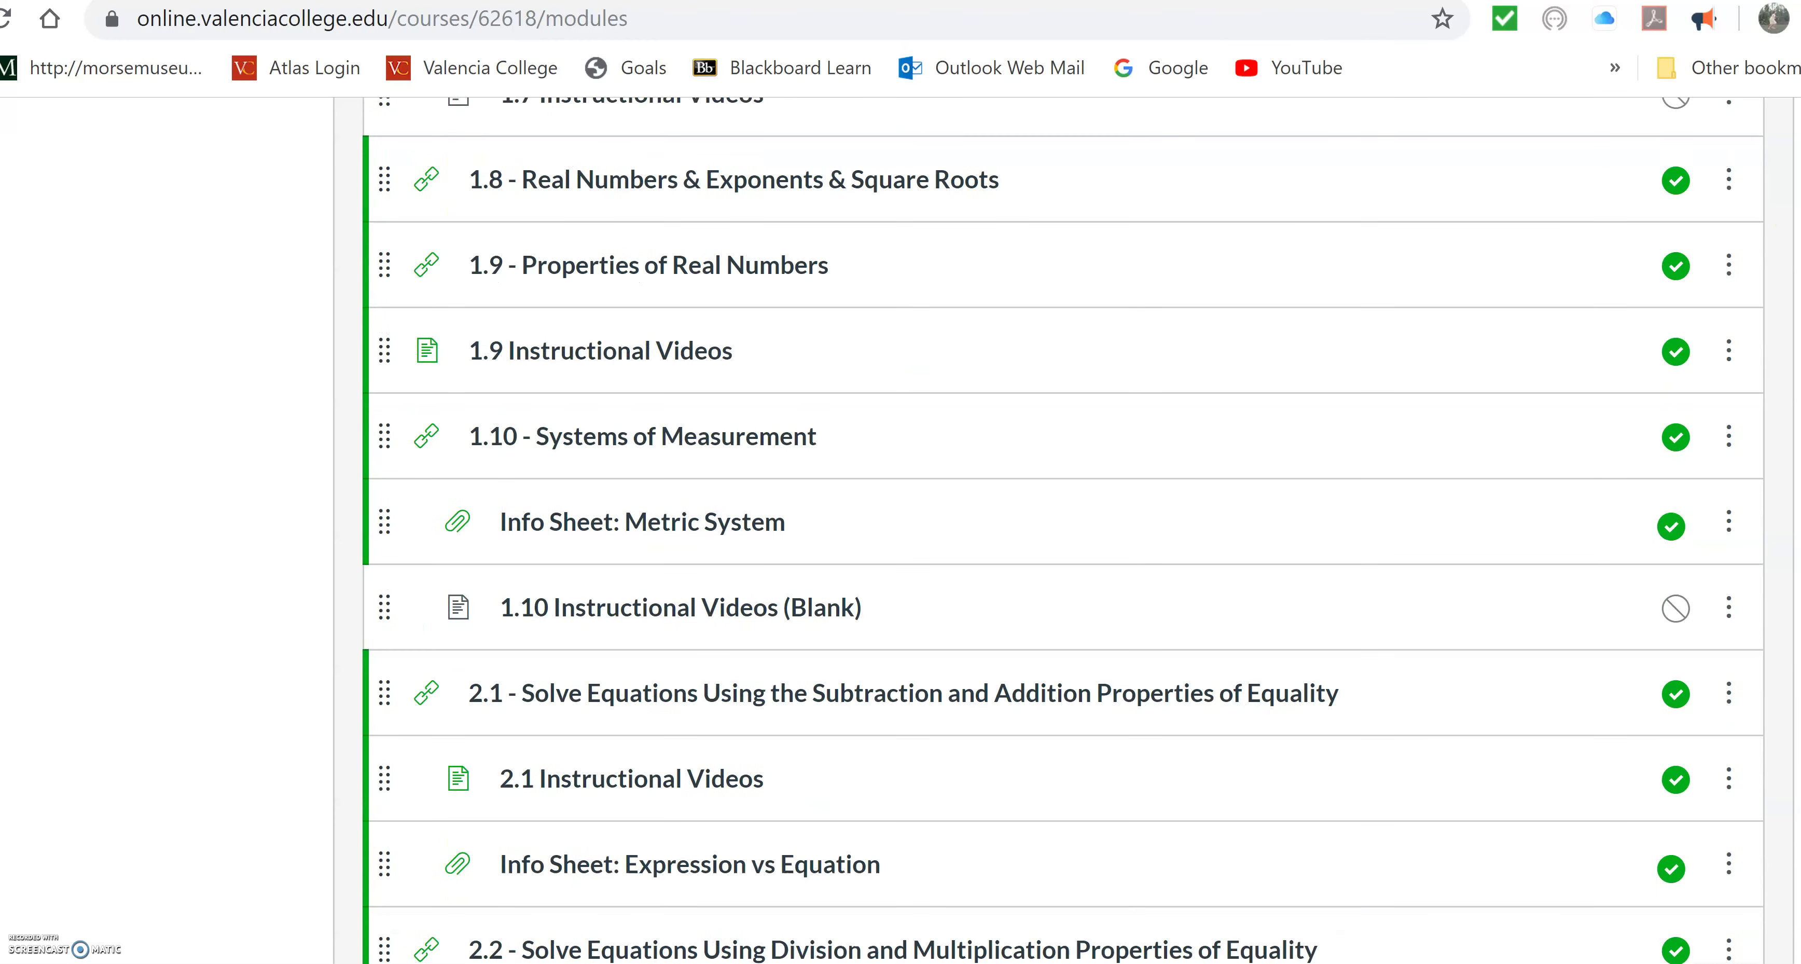
# Increase the indent of 1.9 Instructional Videos under its section.
pyautogui.click(1729, 352)
pyautogui.click(1713, 434)
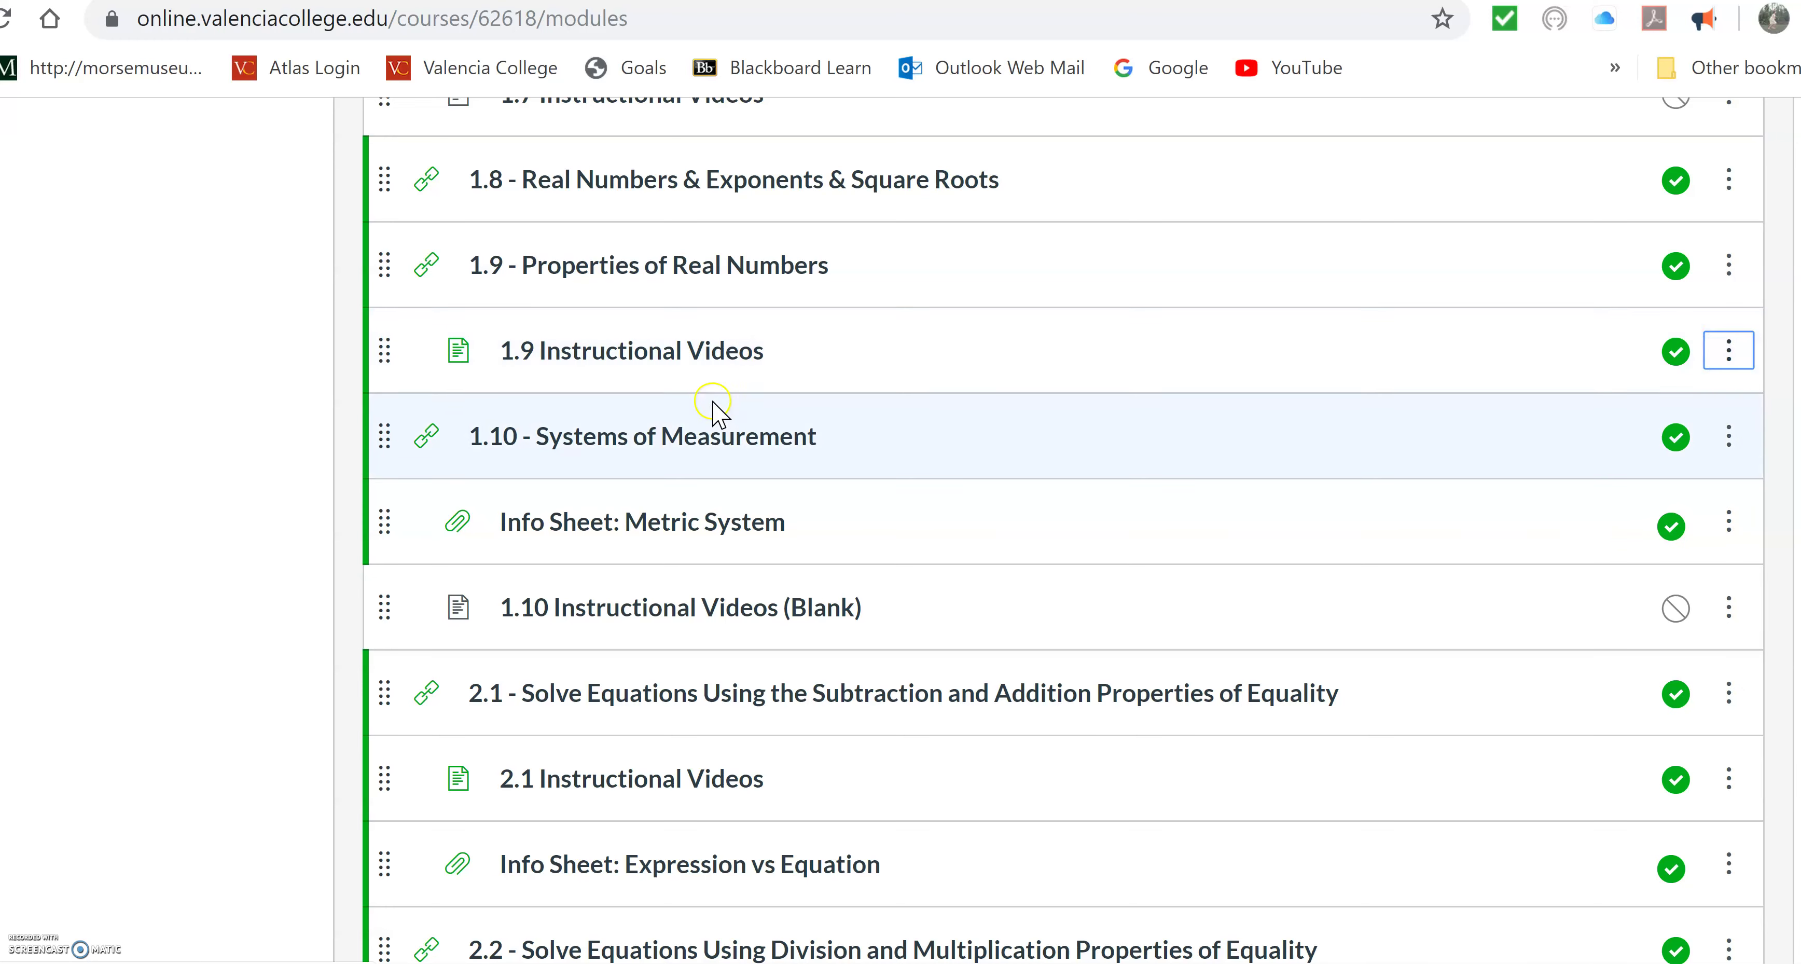
pyautogui.click(461, 349)
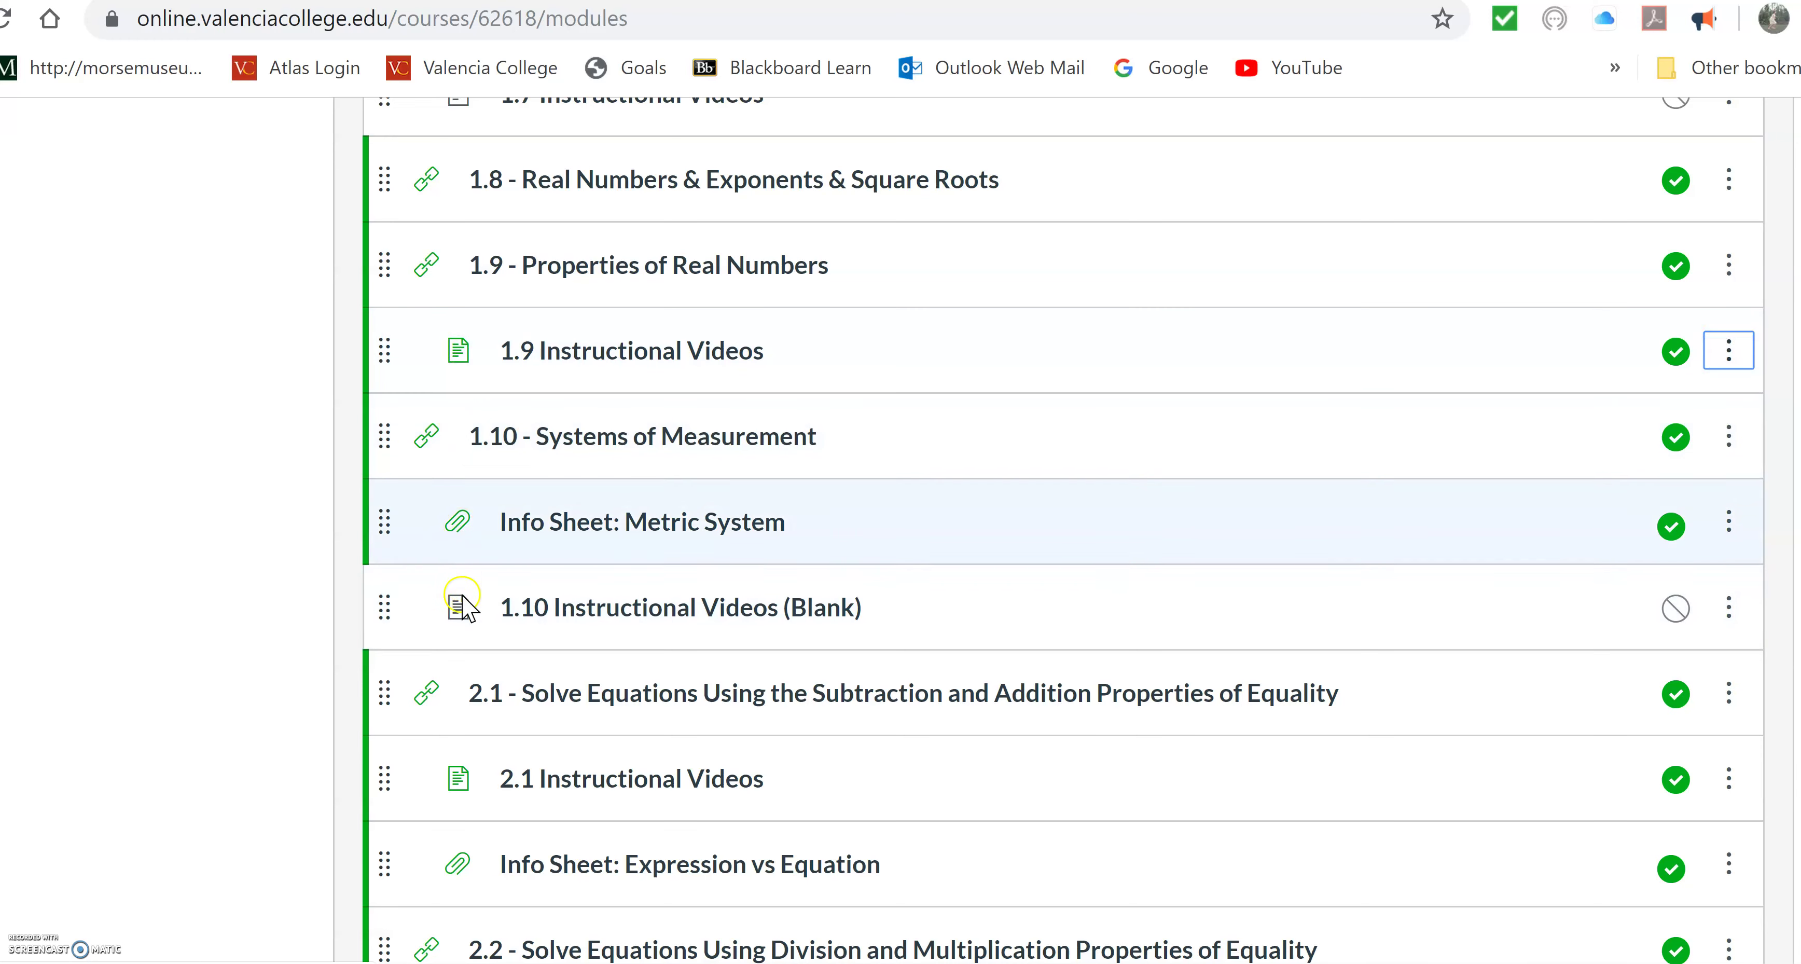
pyautogui.click(458, 596)
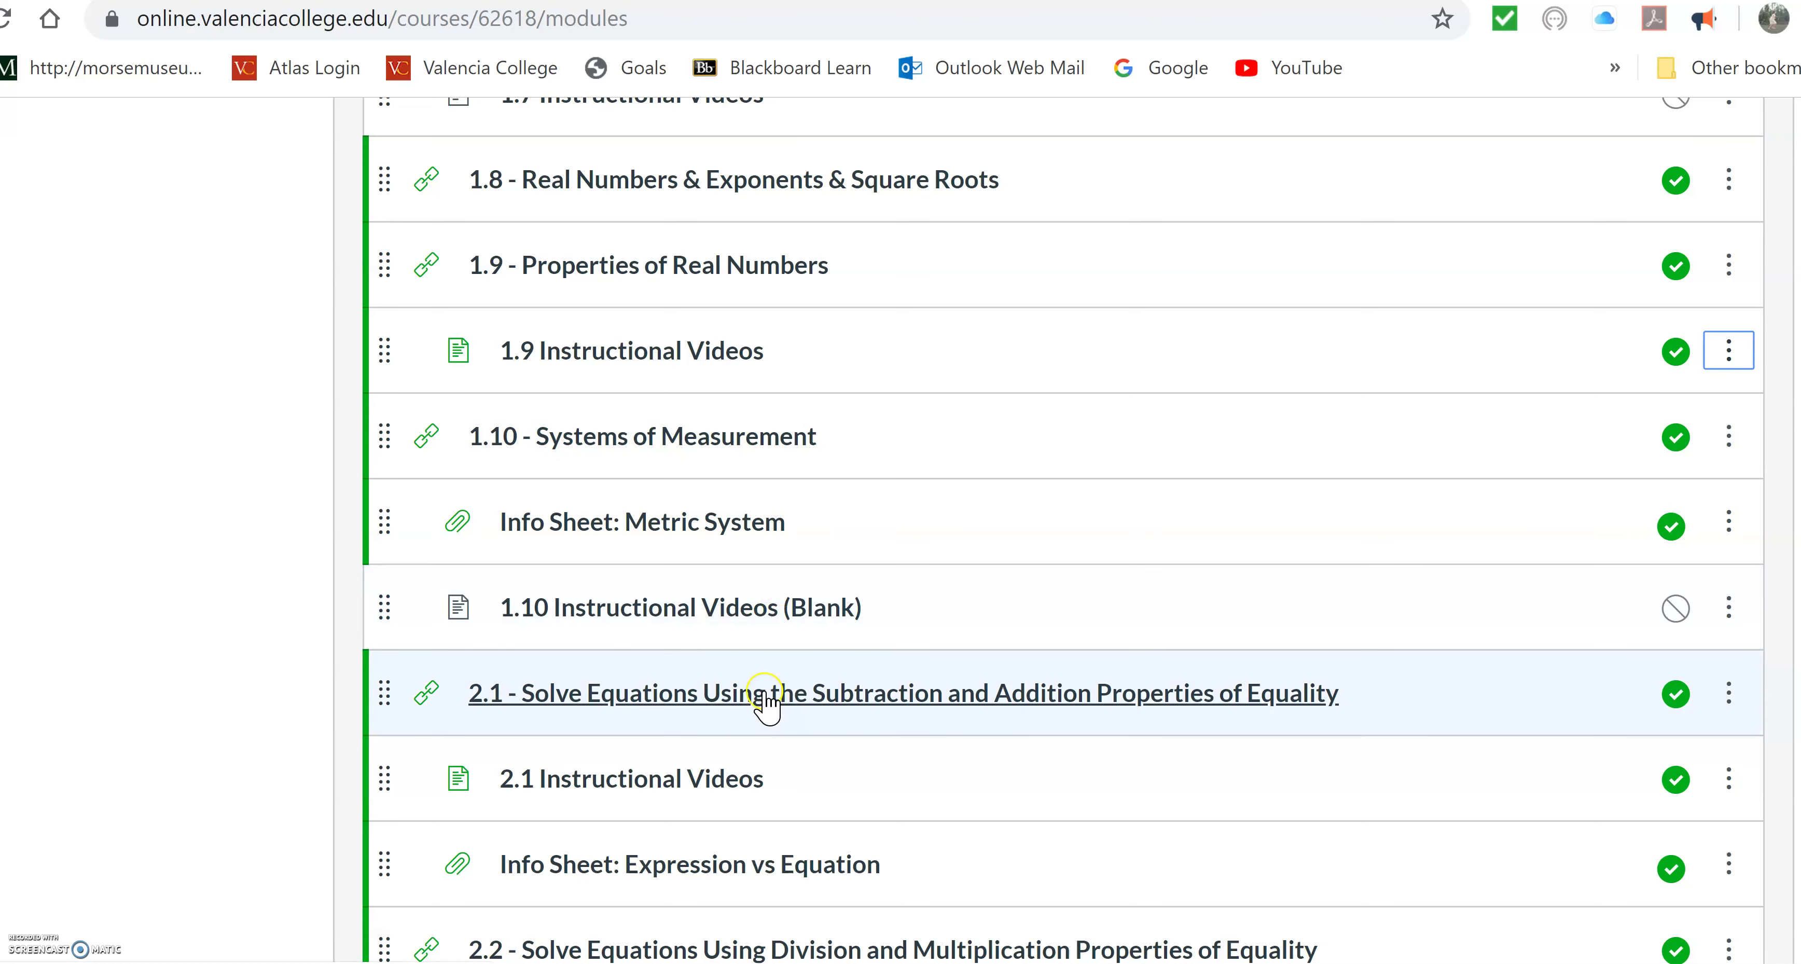
pyautogui.scroll(1, 1062, 530)
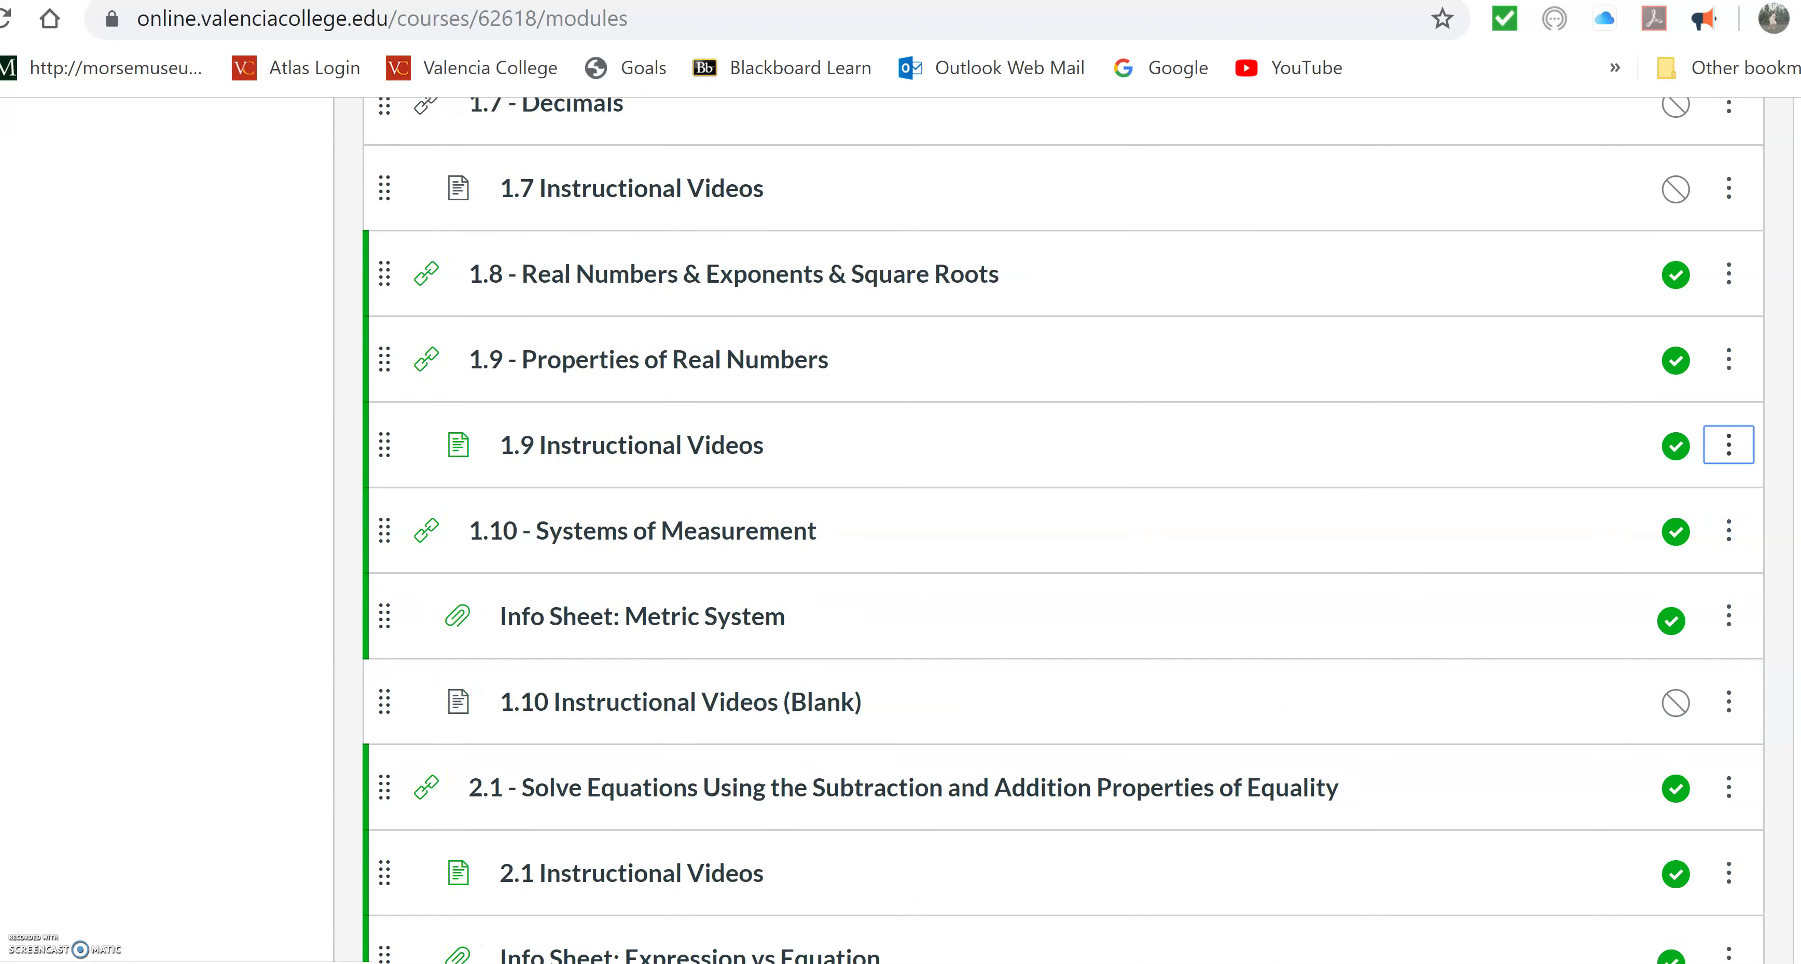
pyautogui.scroll(-1, 1062, 529)
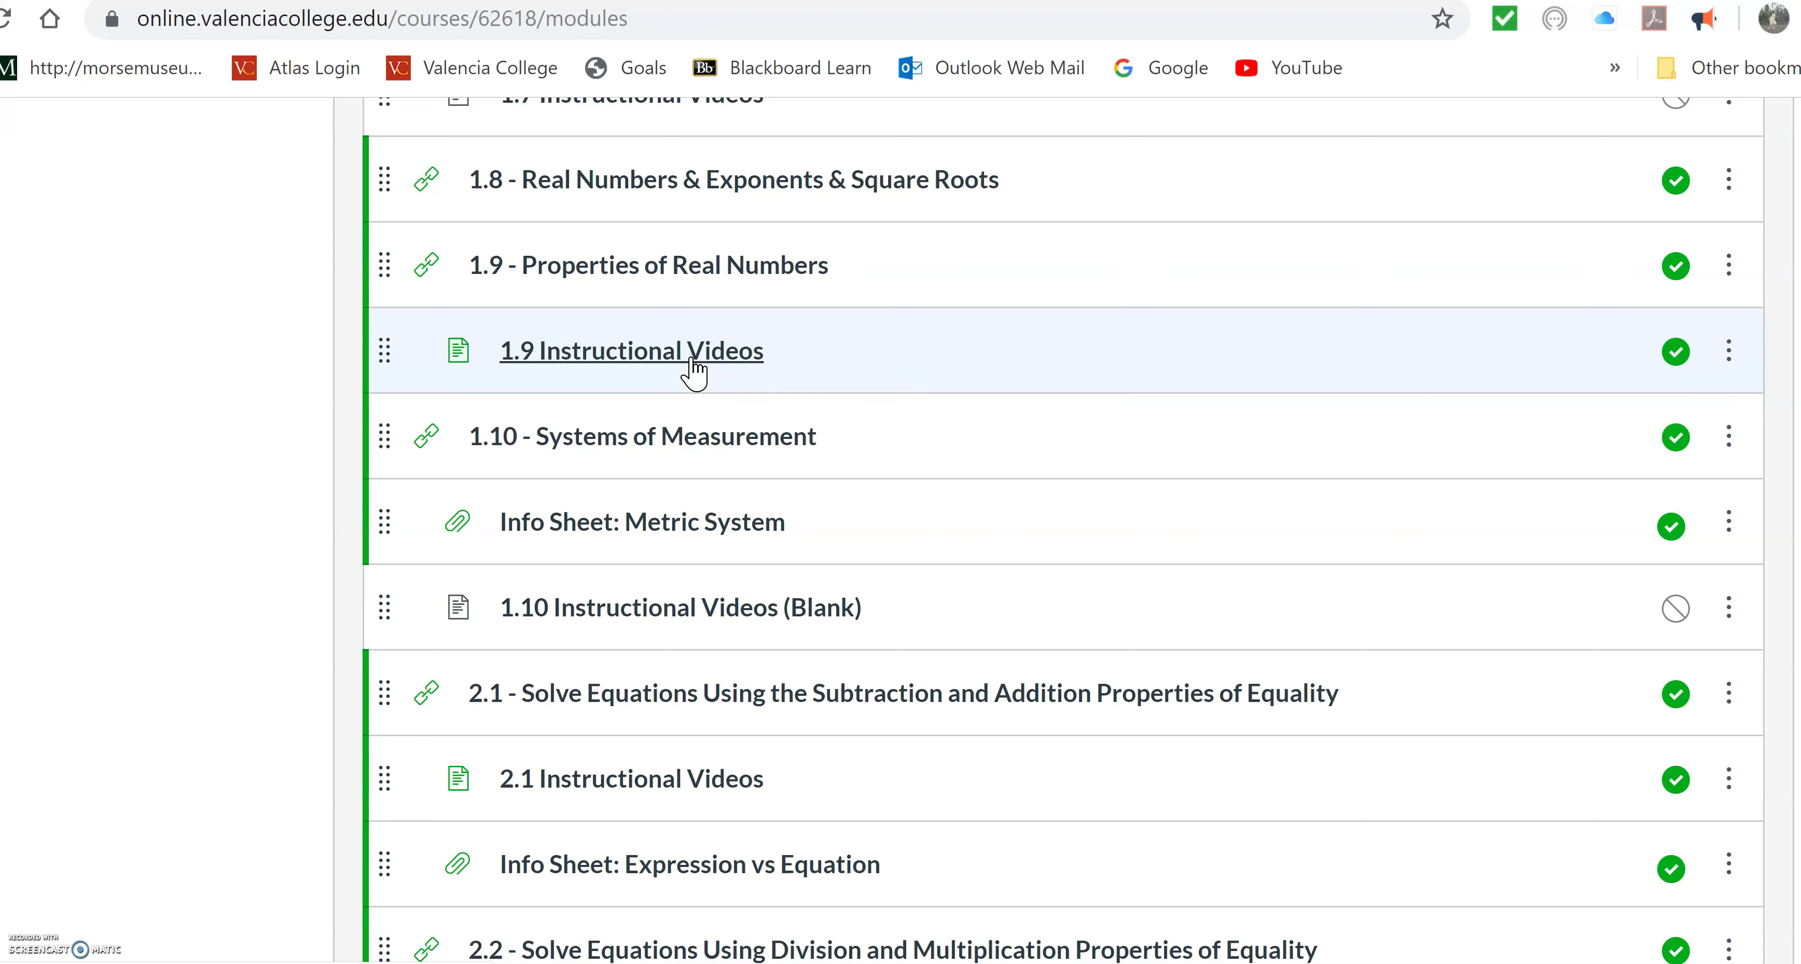
pyautogui.scroll(2, 692, 315)
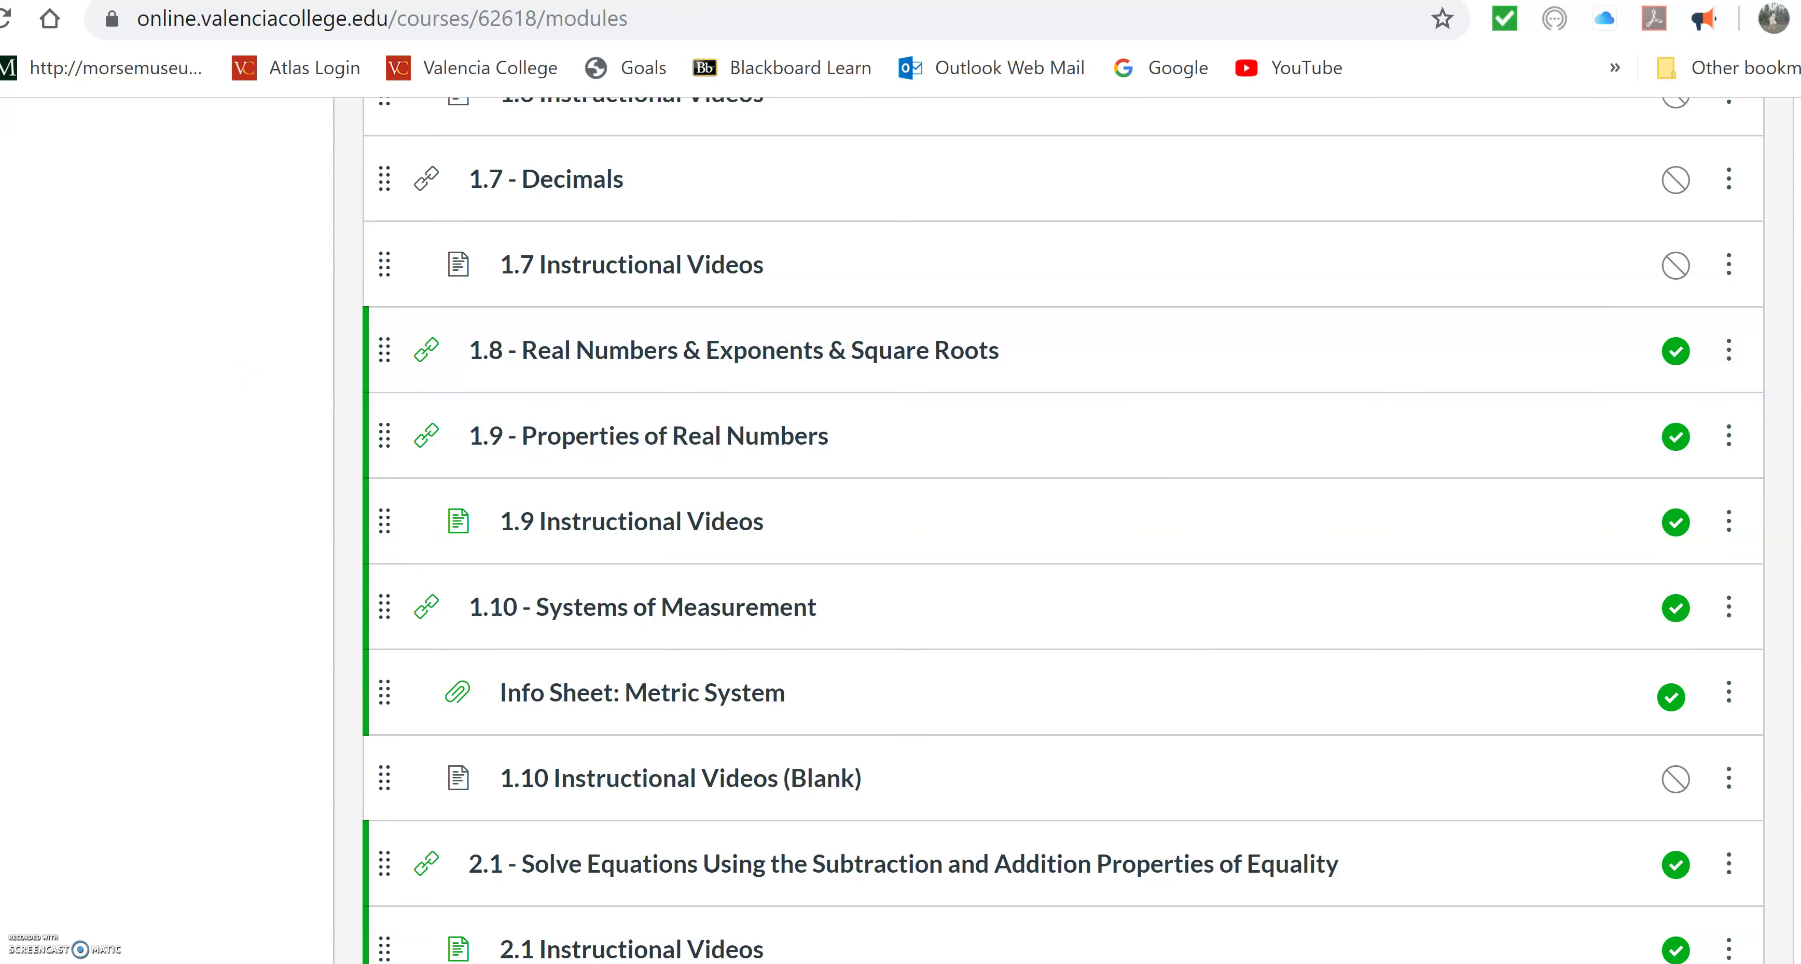
pyautogui.scroll(4, 1063, 532)
pyautogui.scroll(3, 1063, 532)
pyautogui.scroll(11, 1063, 532)
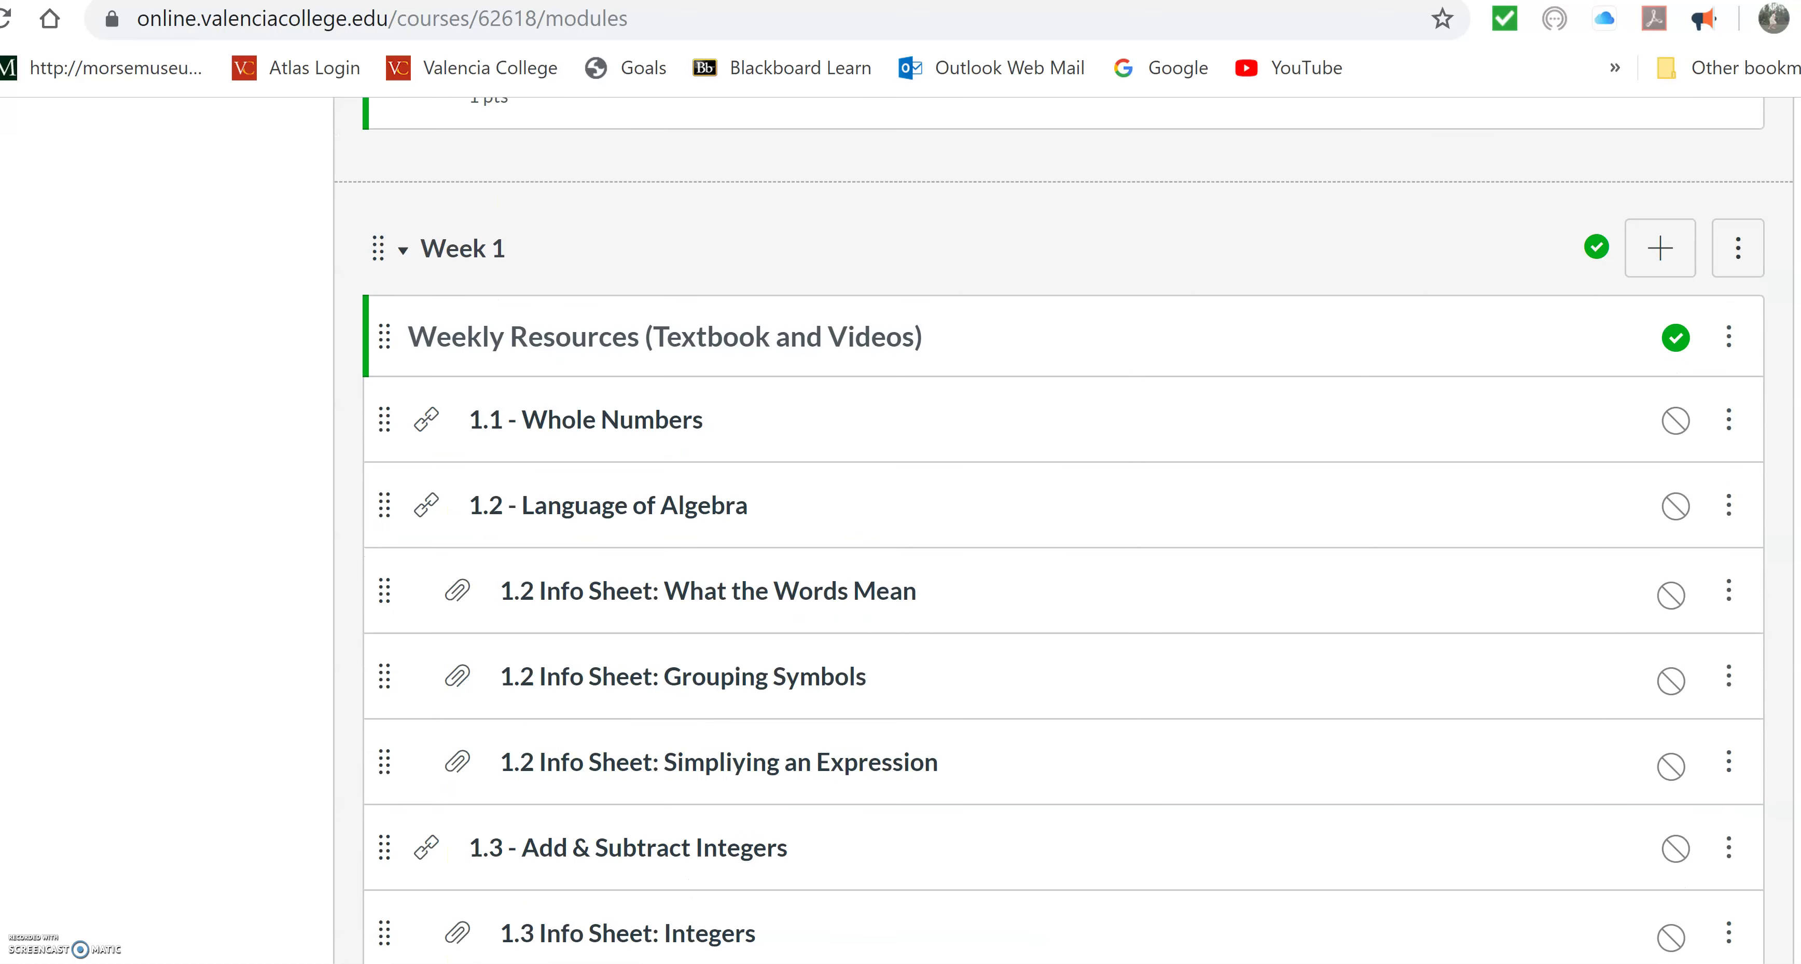
# Add the 1.8 Instructional Videos page as a new item in Week 1.
pyautogui.click(1658, 249)
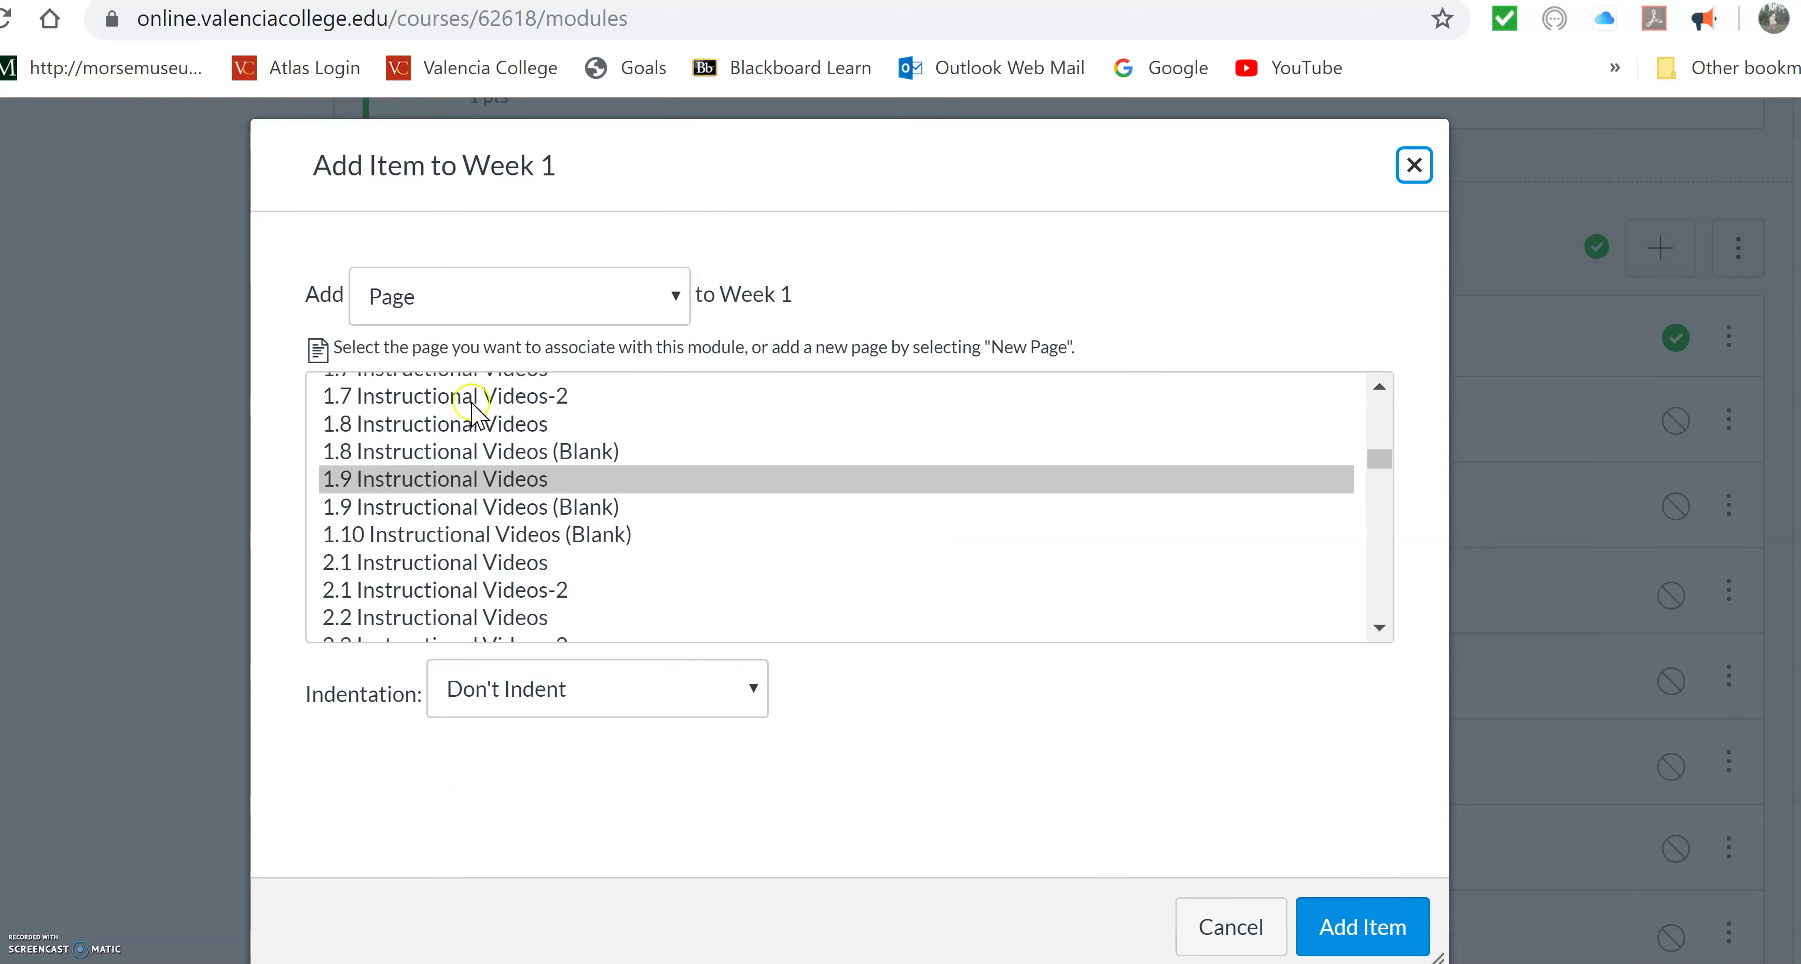
pyautogui.click(451, 424)
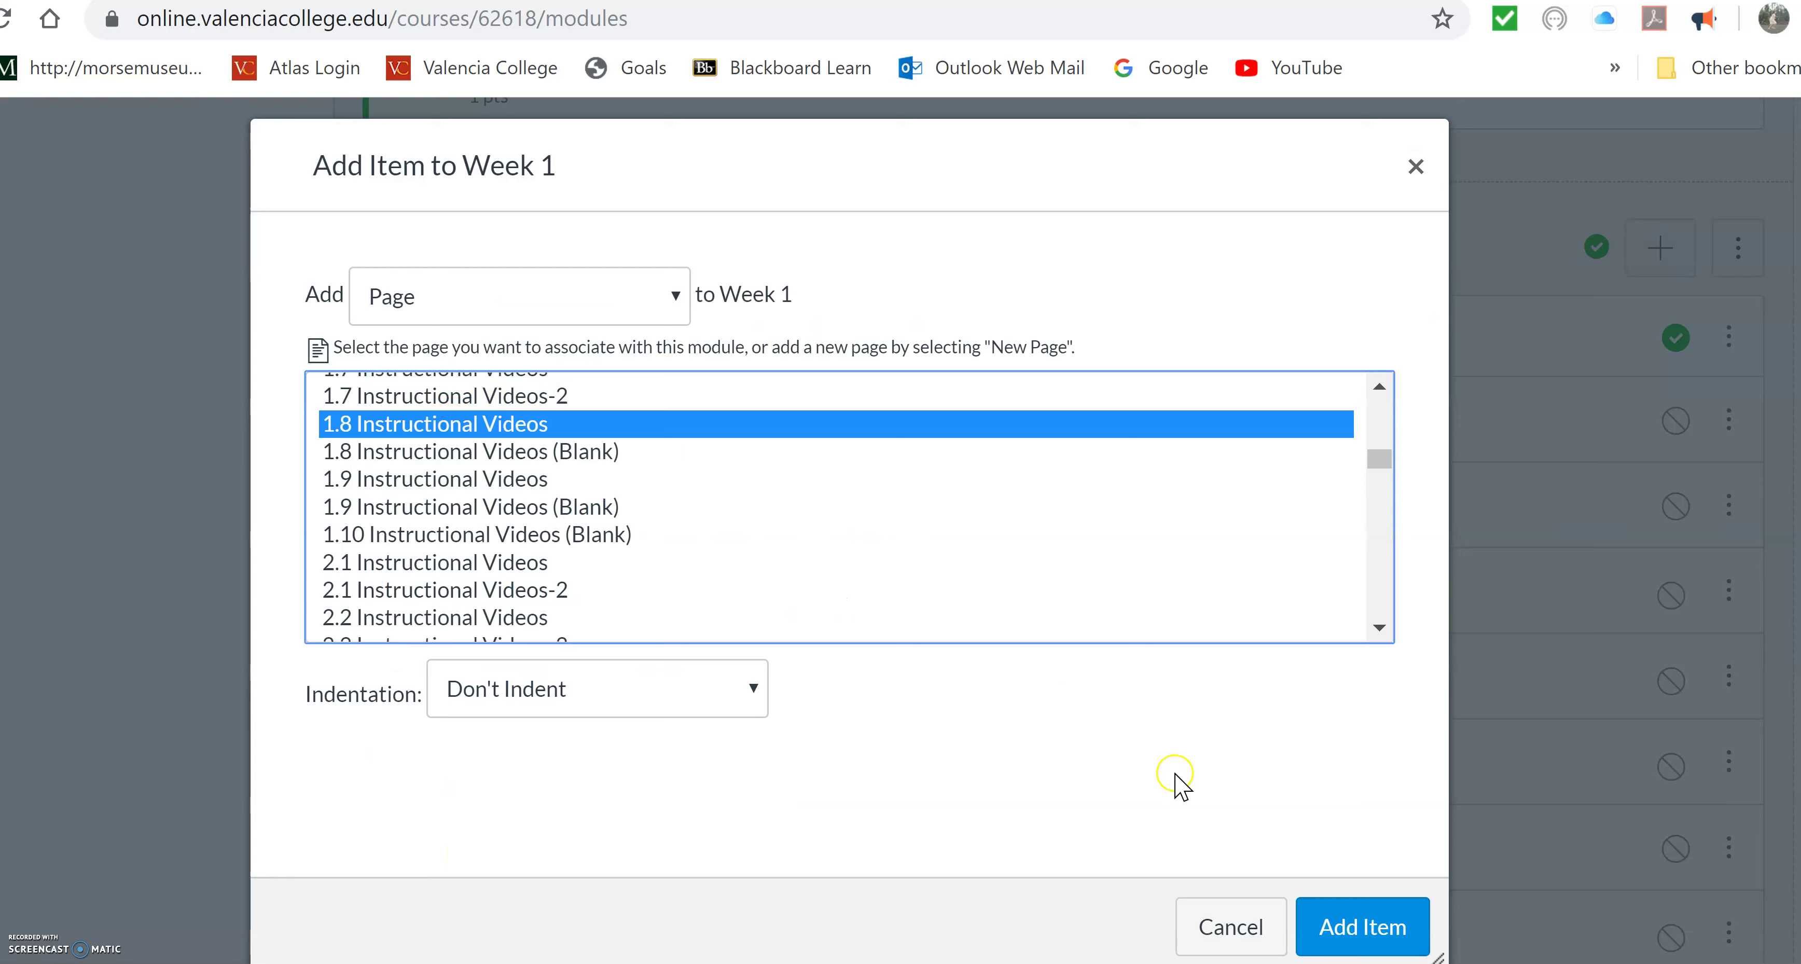
pyautogui.click(1330, 929)
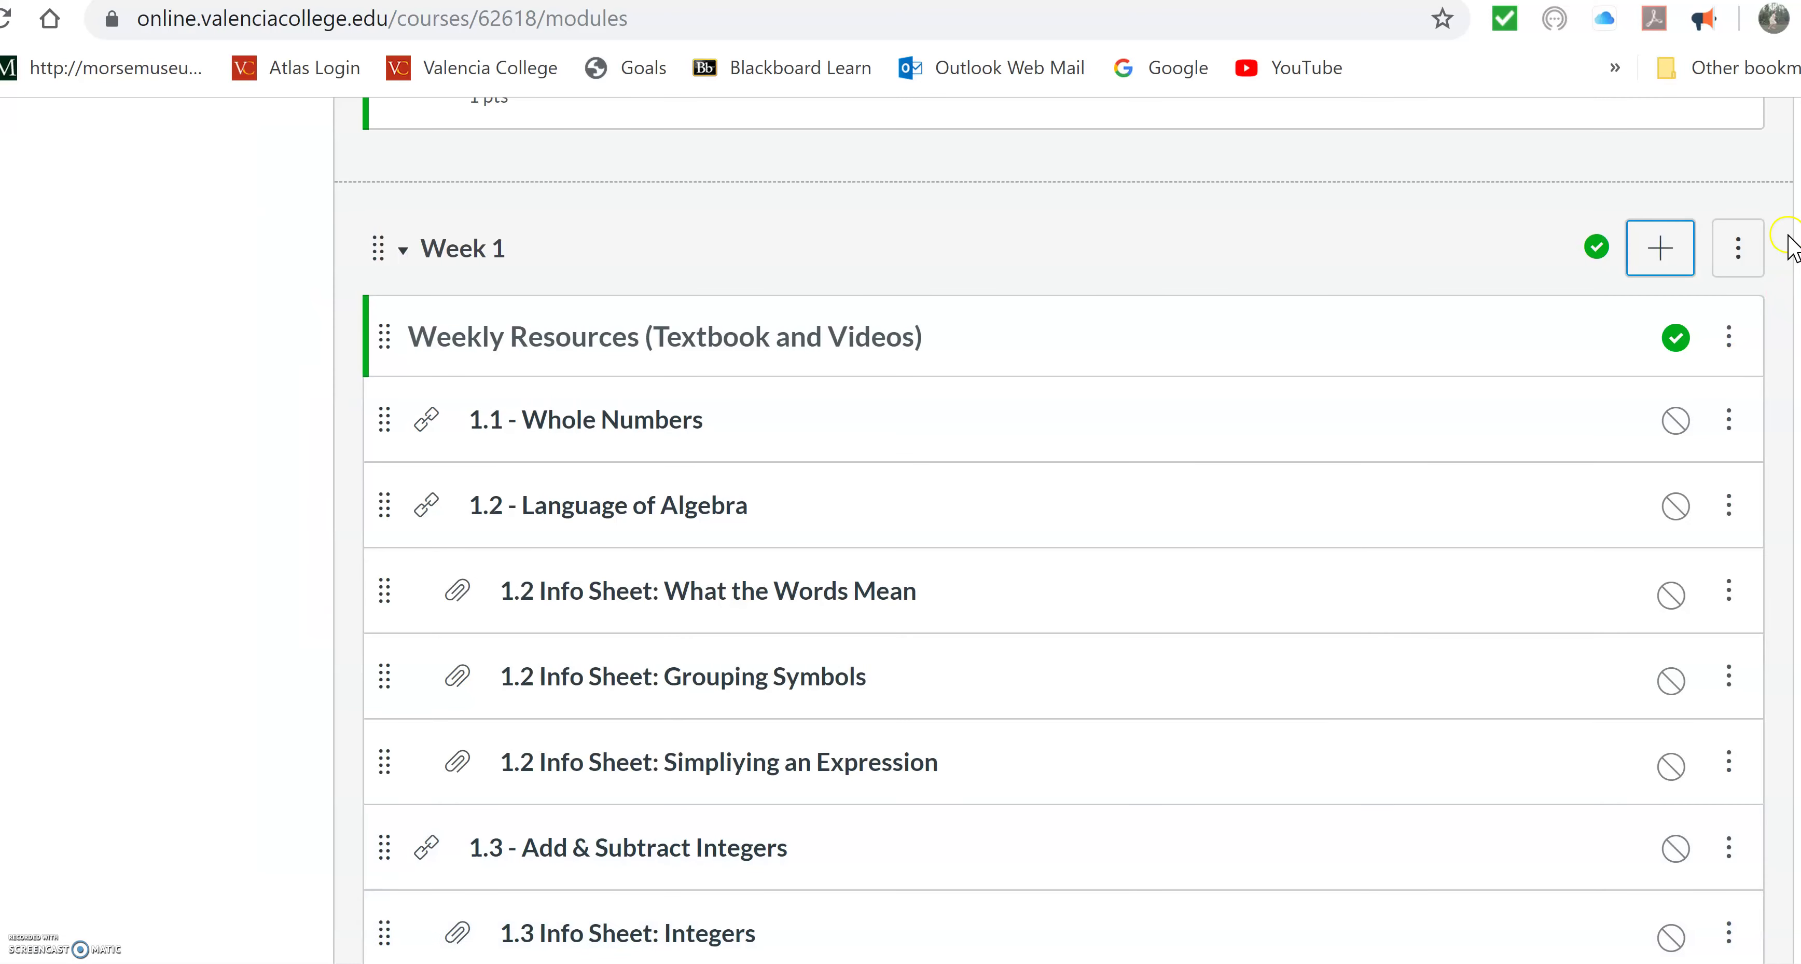
# Move 1.8 Instructional Videos beneath the 1.8 Real Numbers section and indent it.
pyautogui.scroll(-20, 1063, 525)
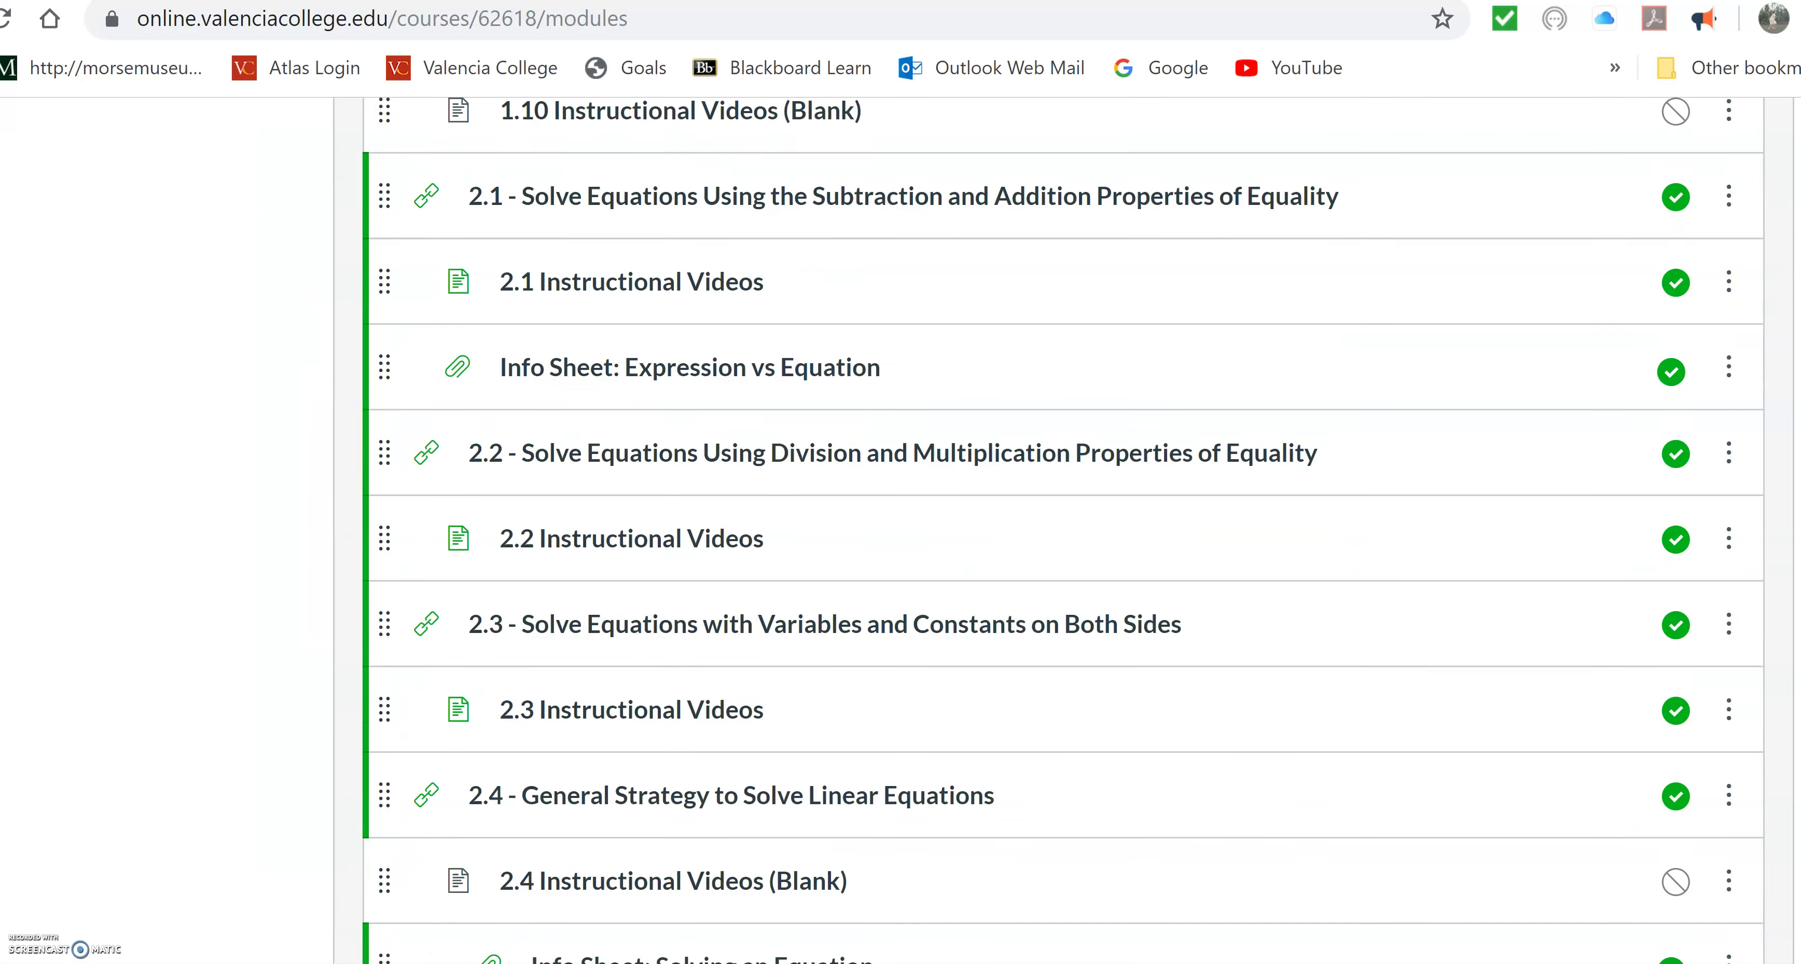
pyautogui.scroll(-20, 1062, 530)
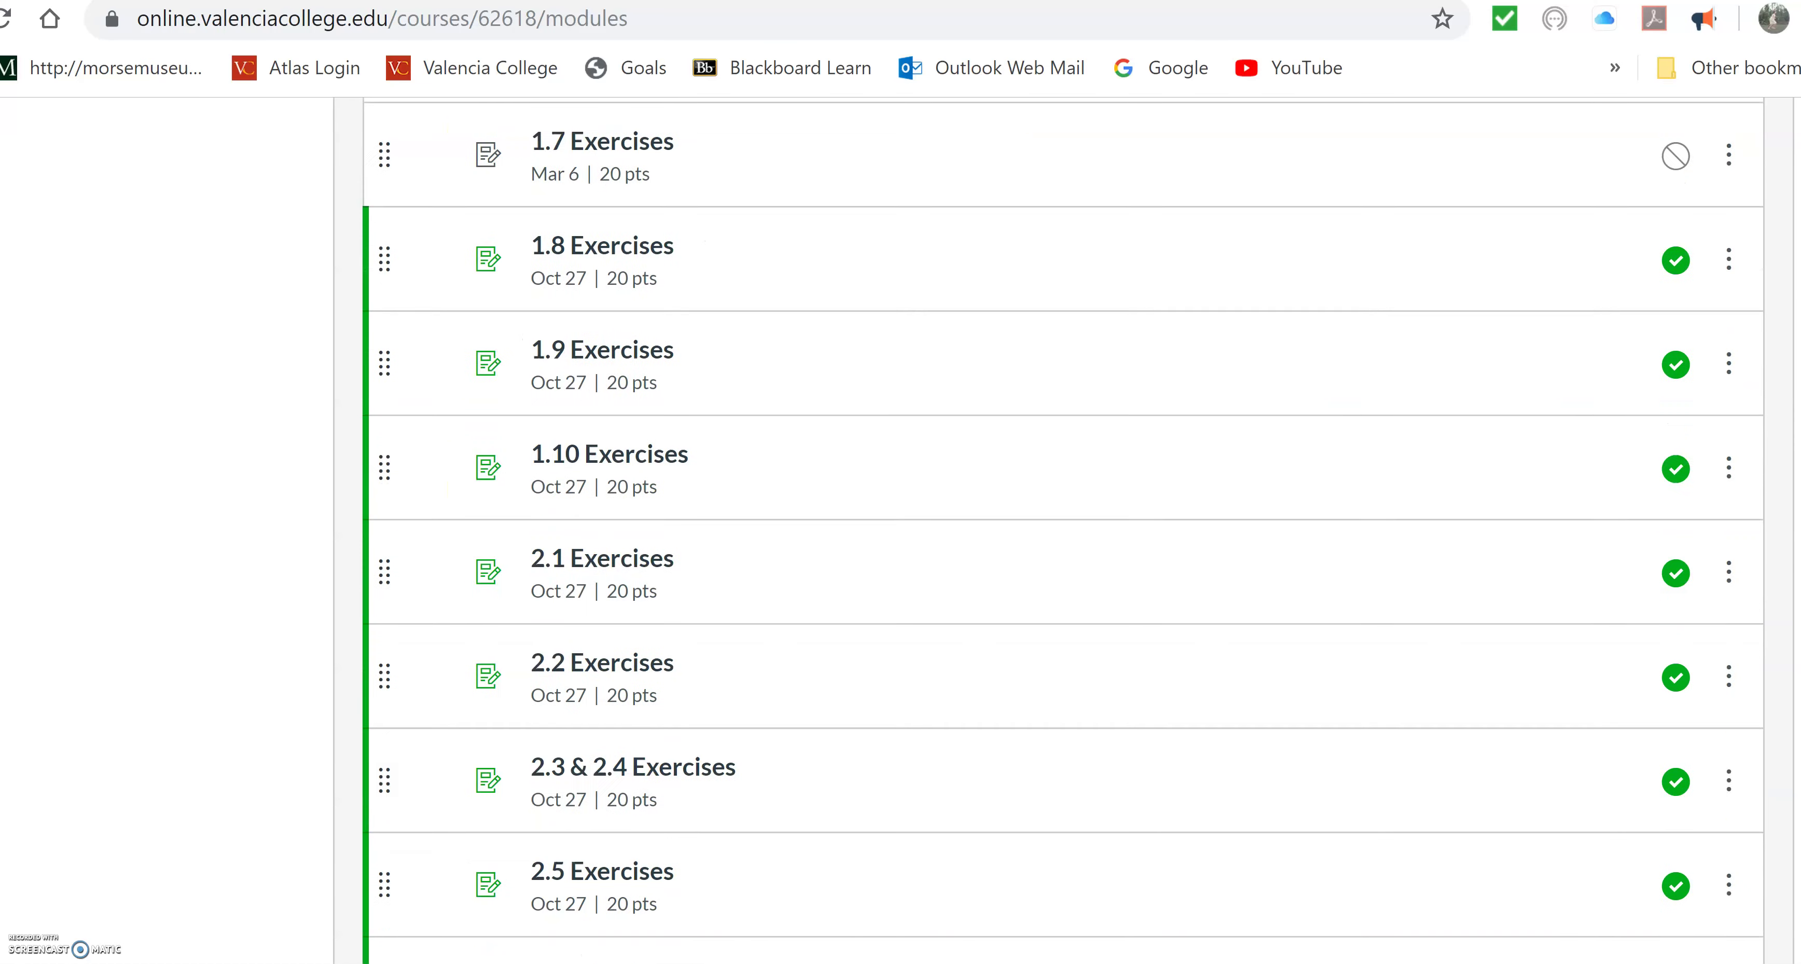
pyautogui.scroll(4, 1789, 389)
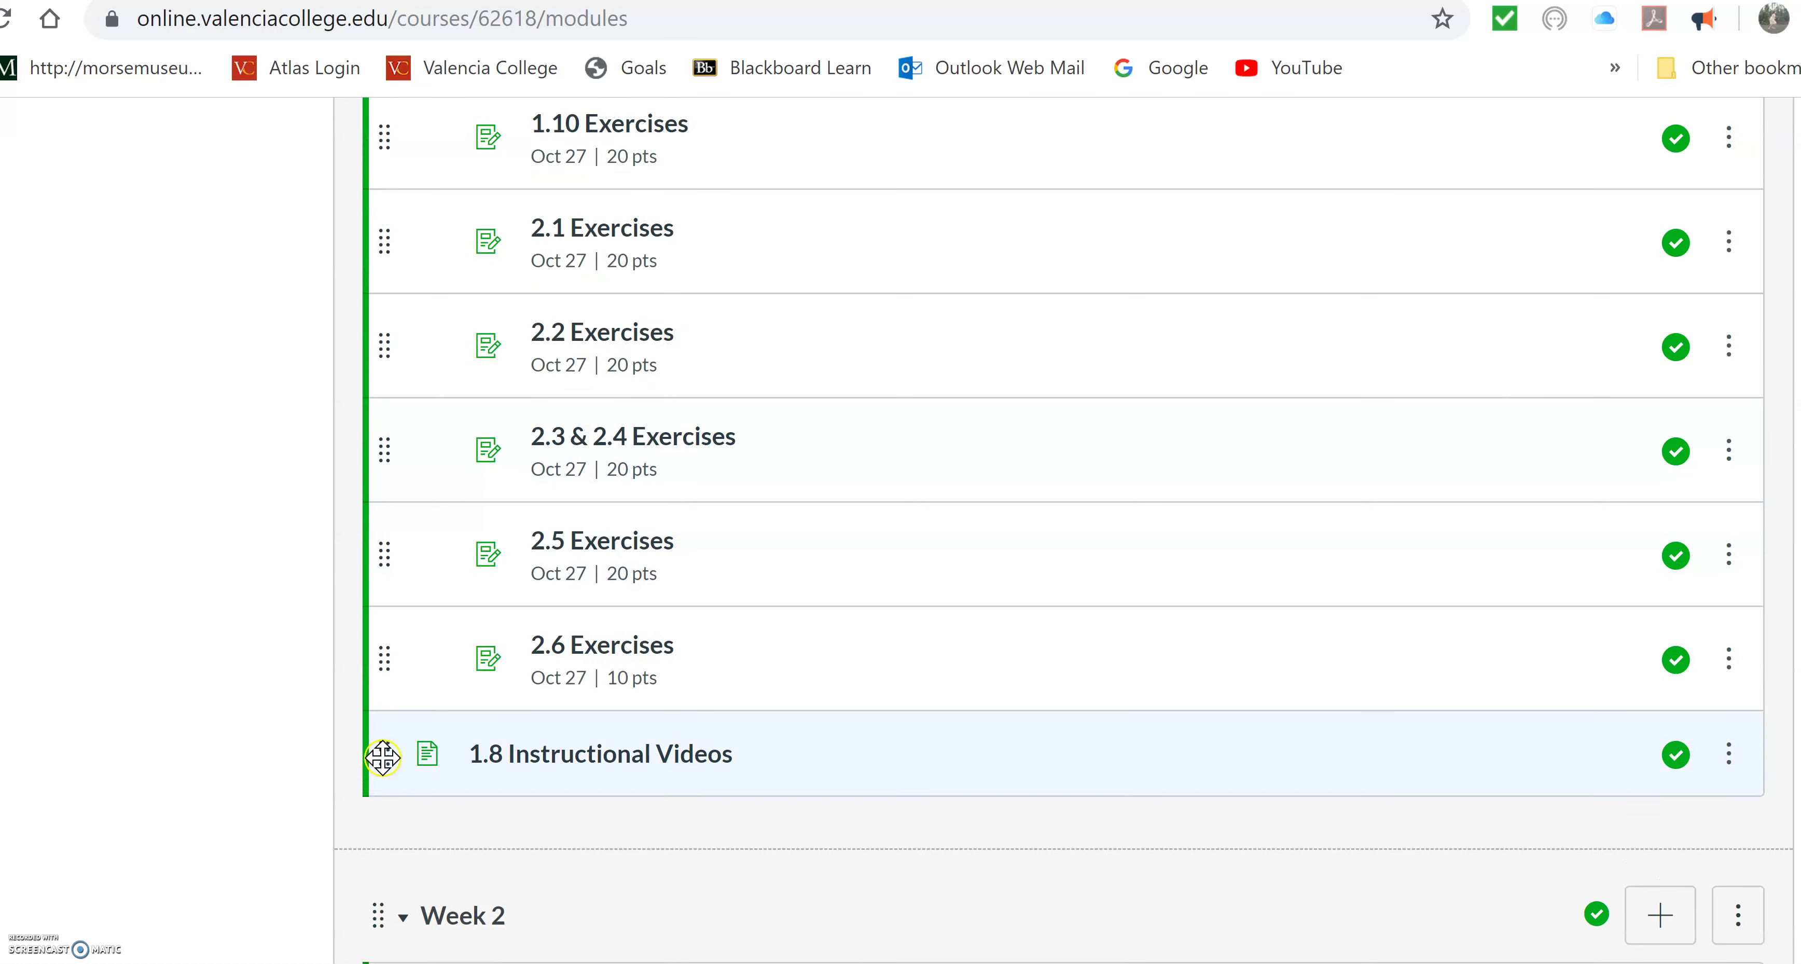
pyautogui.moveTo(382, 754); pyautogui.dragTo(462, 586)
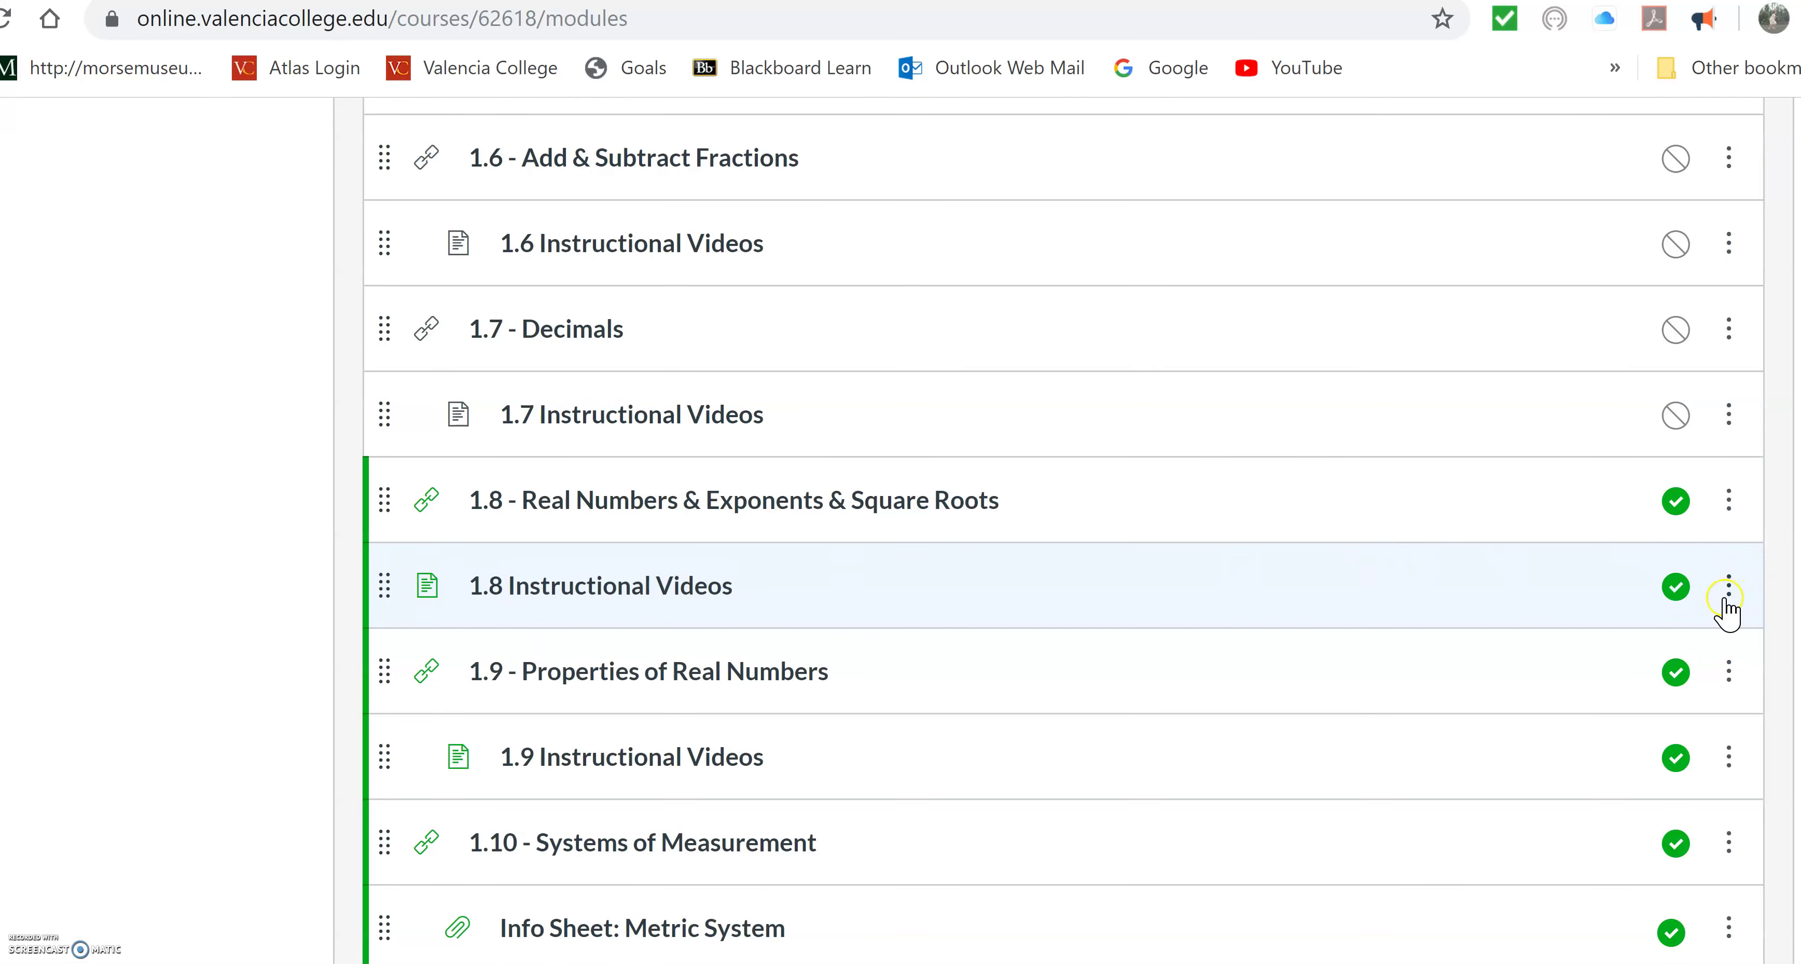
pyautogui.click(1727, 598)
pyautogui.click(1713, 669)
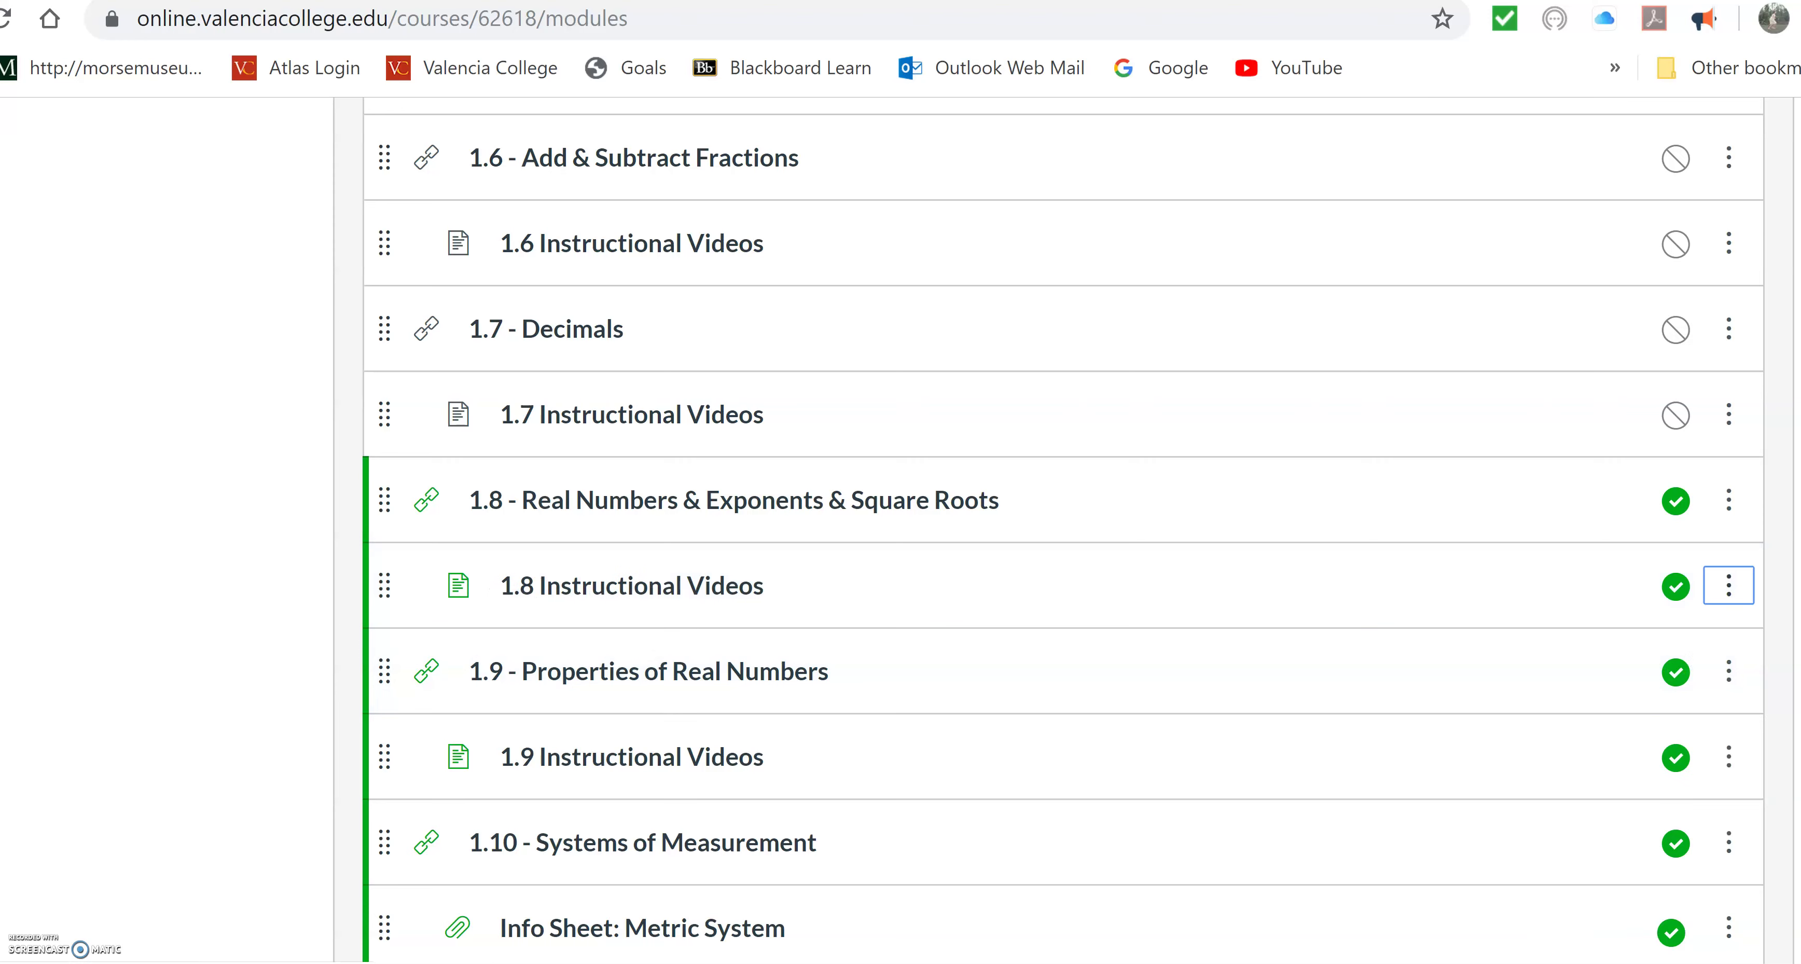
pyautogui.scroll(20, 1049, 532)
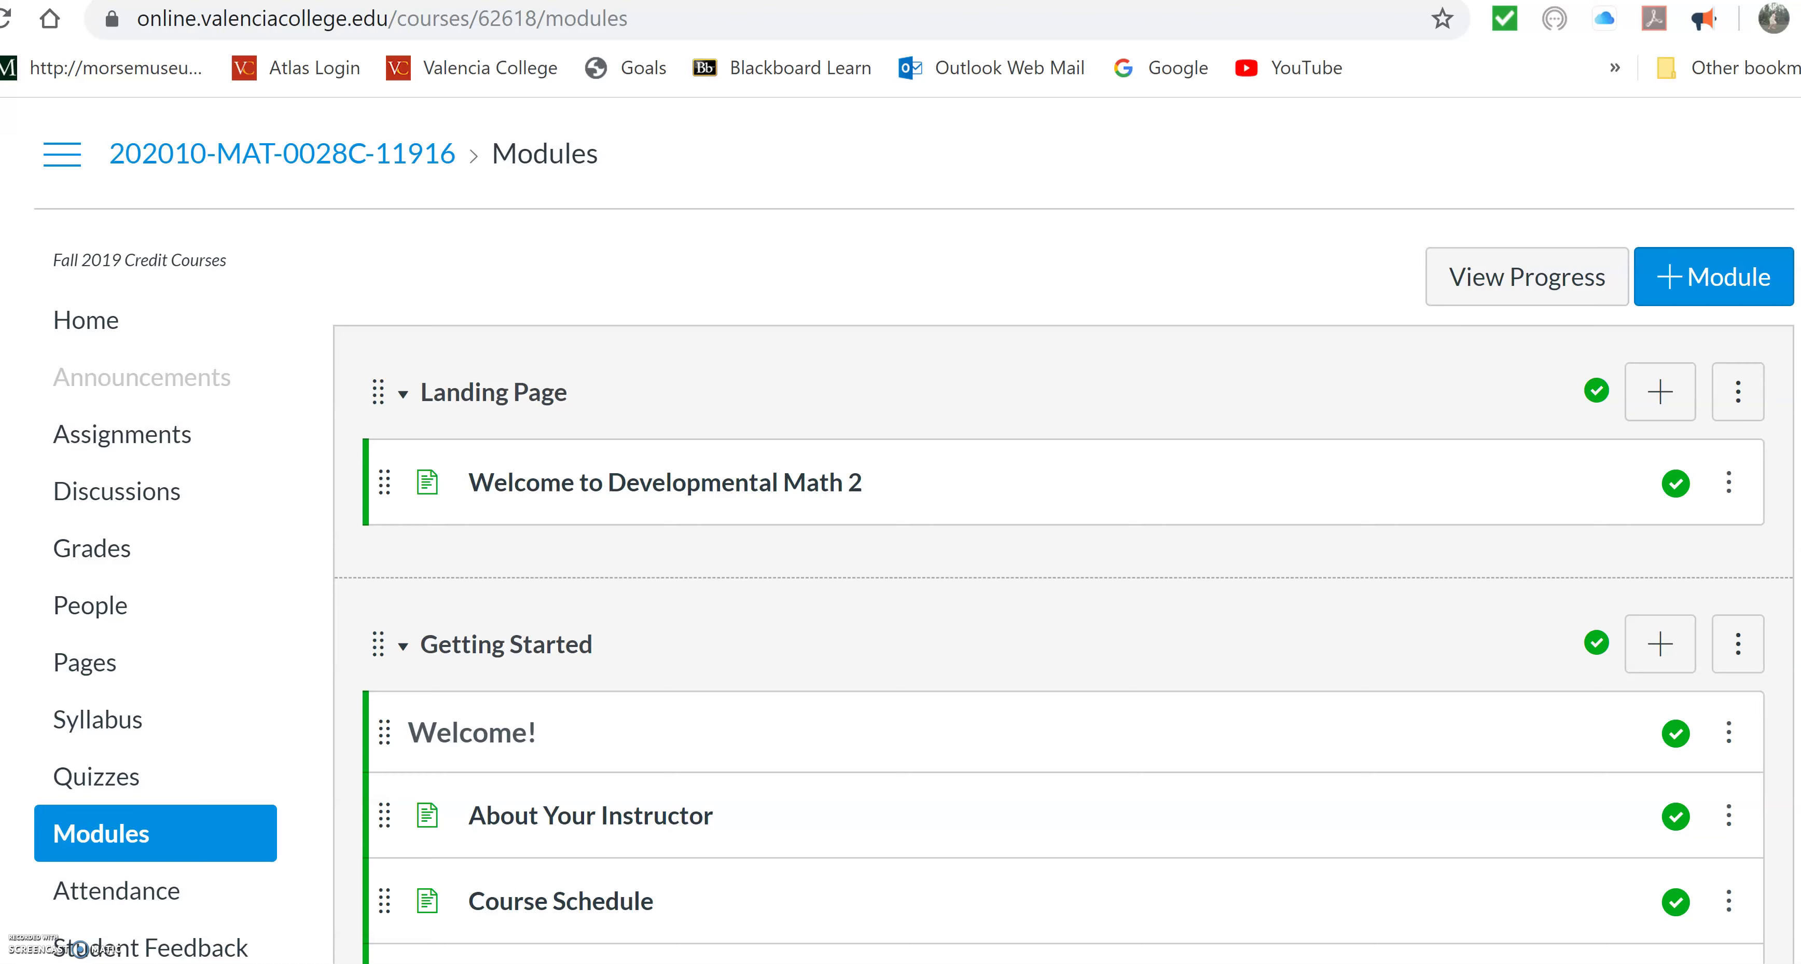
# Open Course Schedule from Modules, then the Syllabus page with the Fall 2019 MAT0028 syllabus and Course Summary.
pyautogui.scroll(-6, 1048, 531)
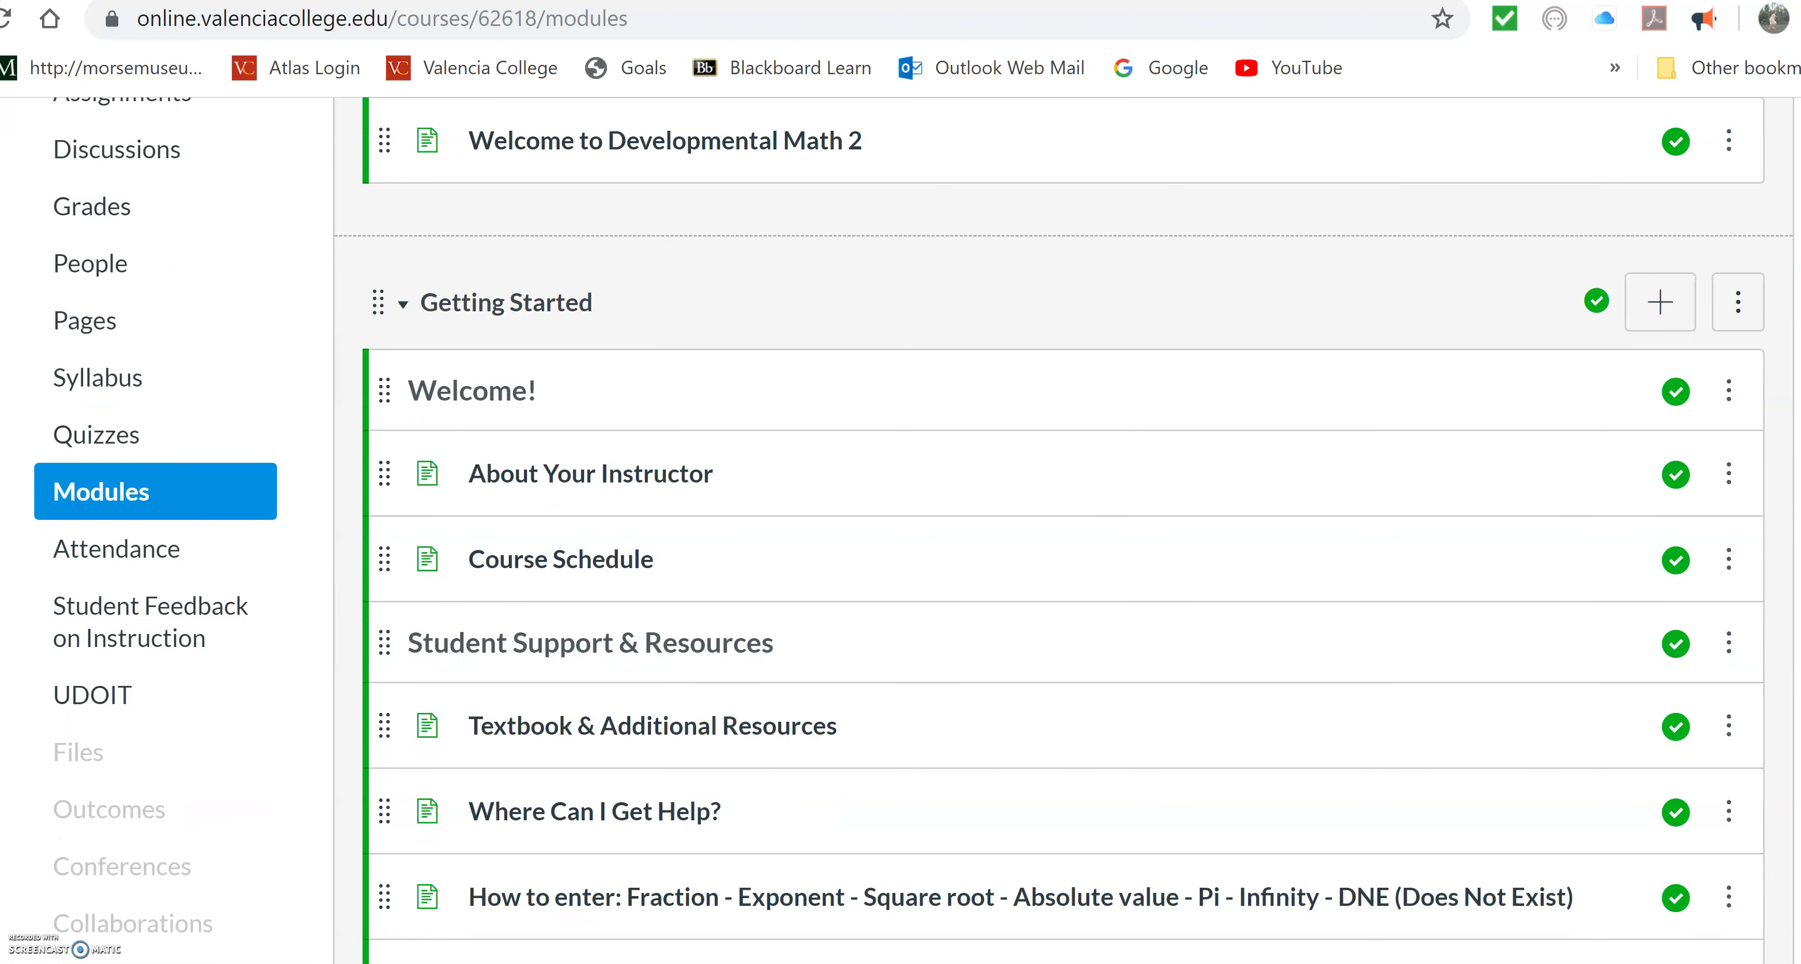
pyautogui.scroll(-1, 1049, 531)
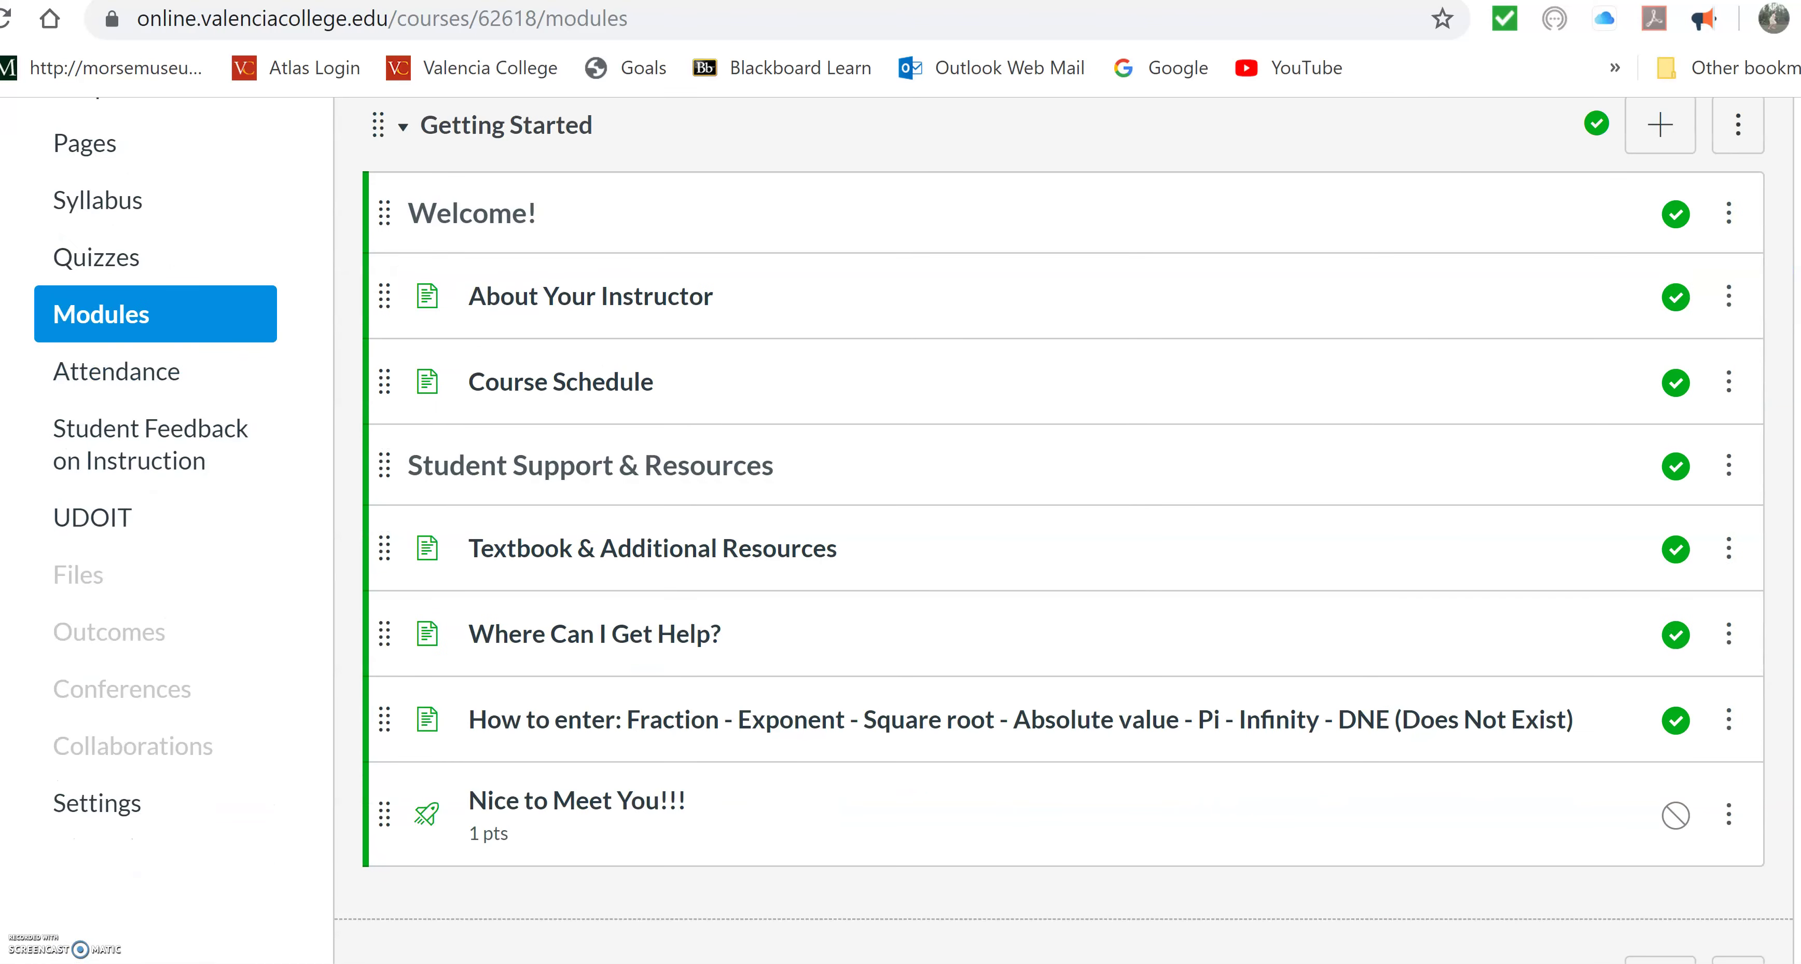
pyautogui.click(589, 386)
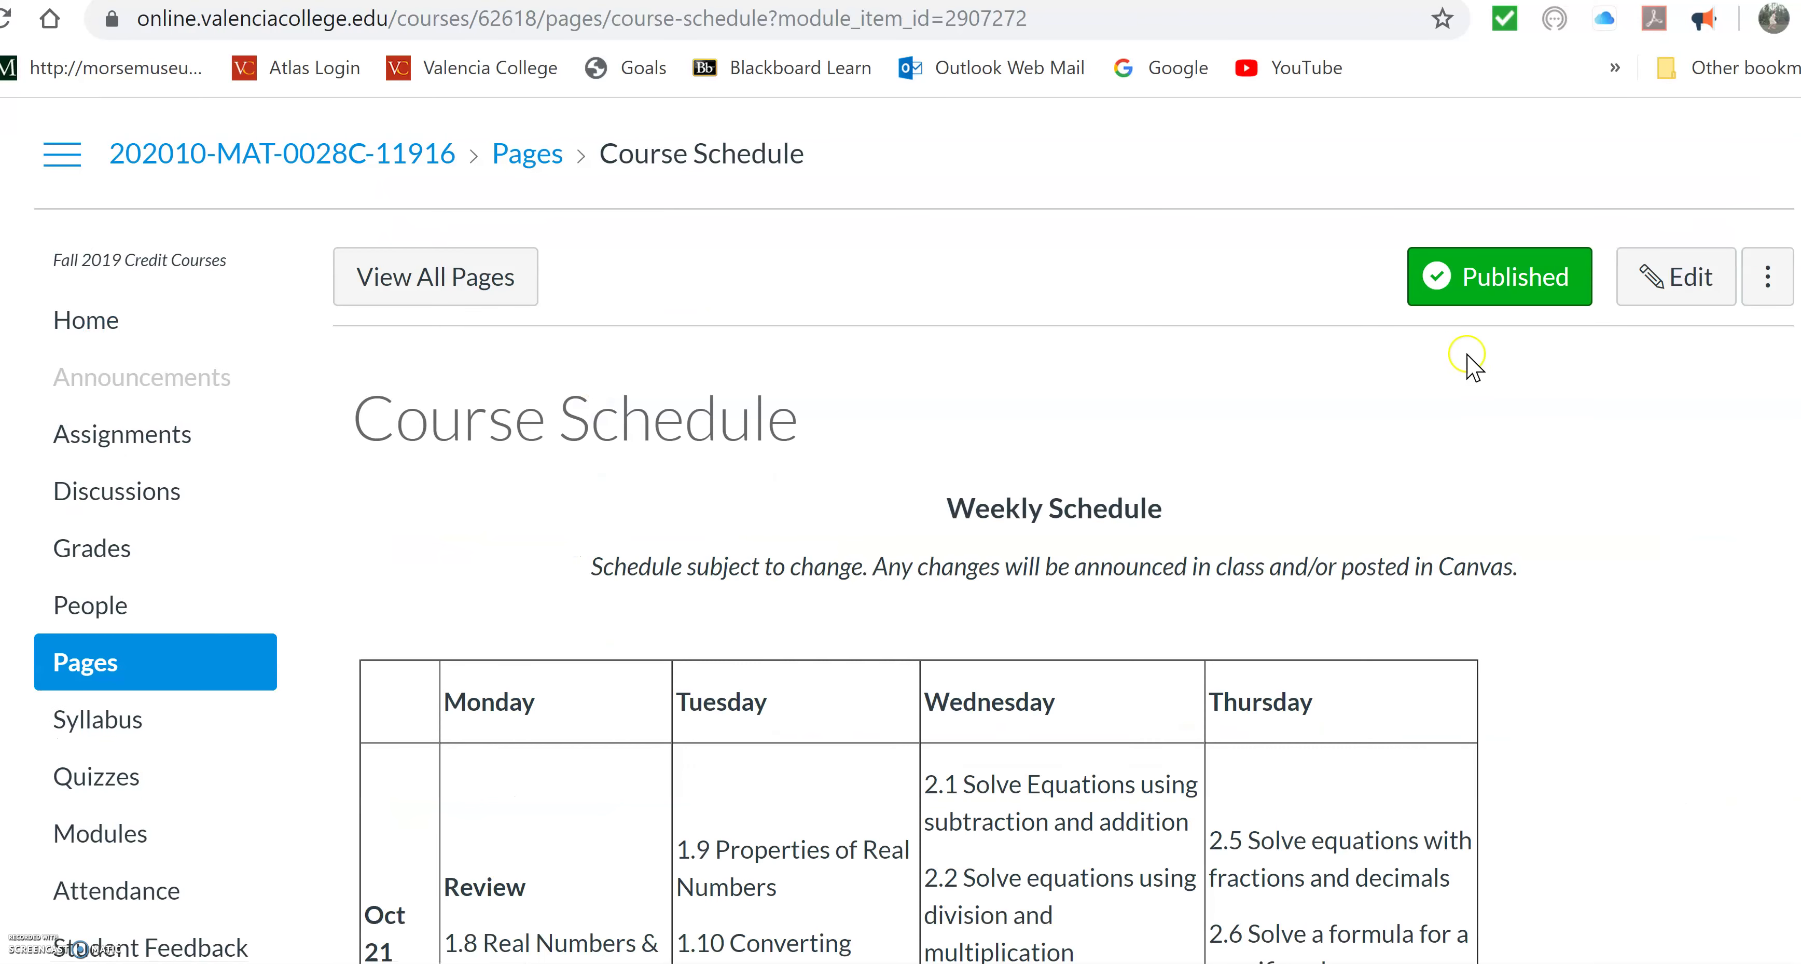
pyautogui.scroll(-1, 915, 530)
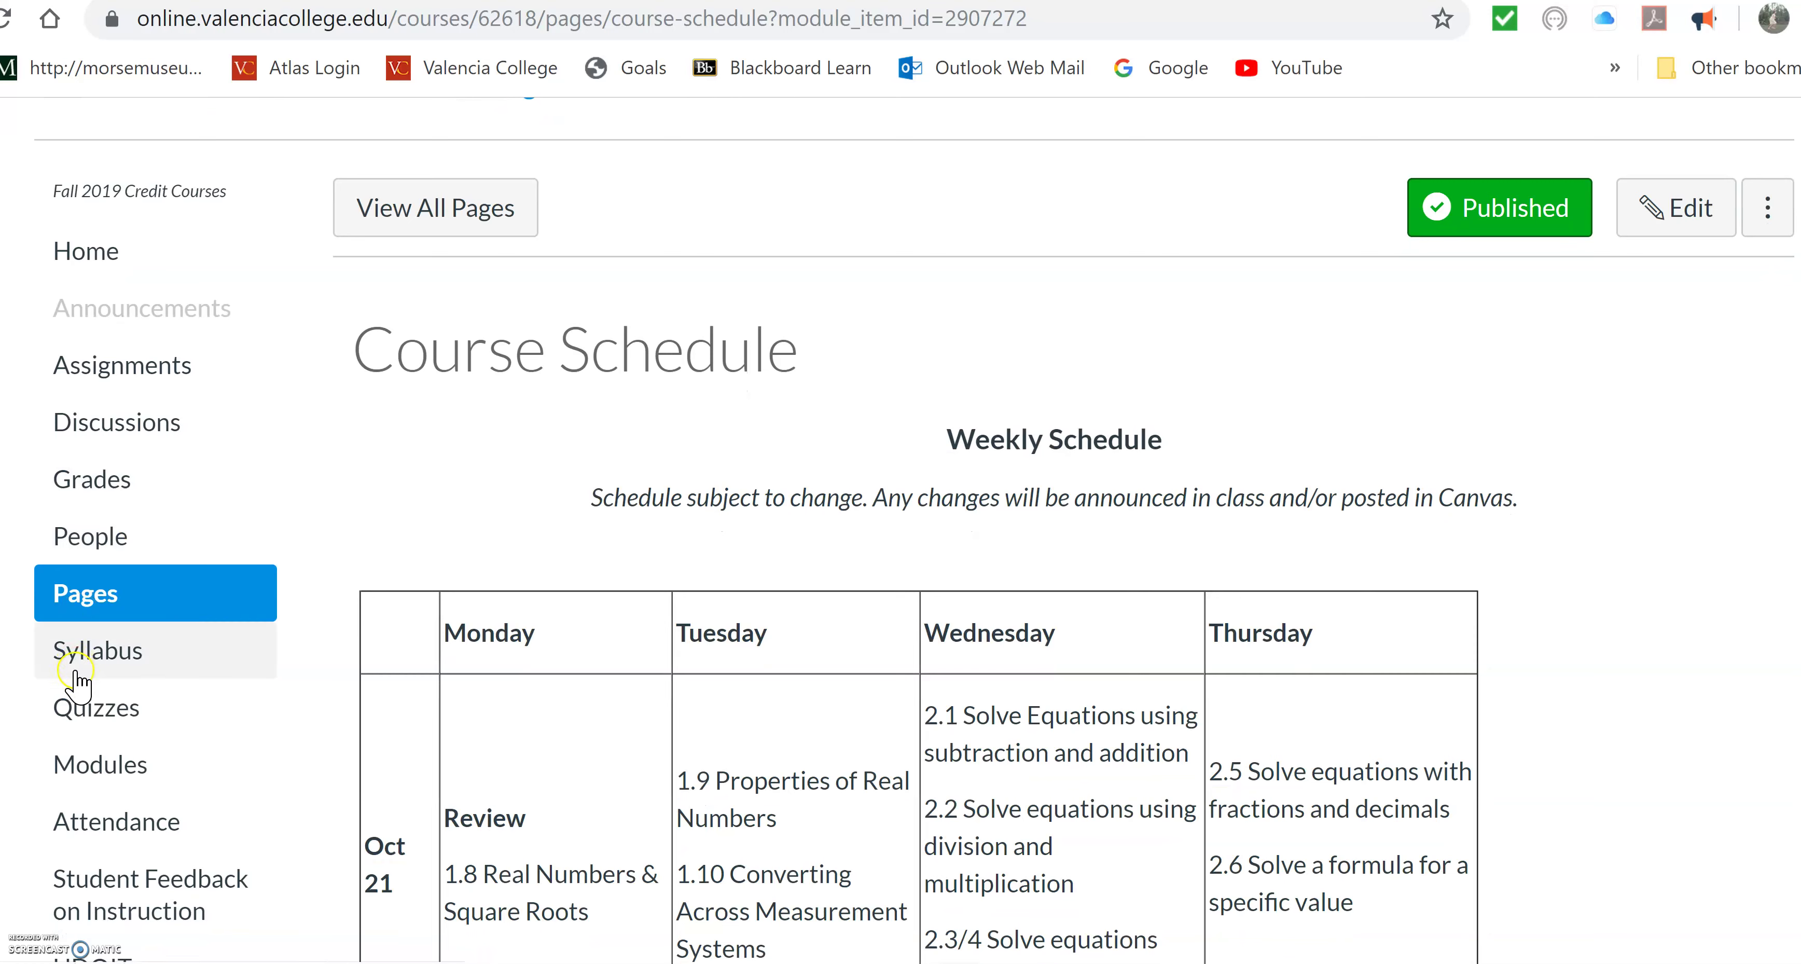
pyautogui.click(87, 666)
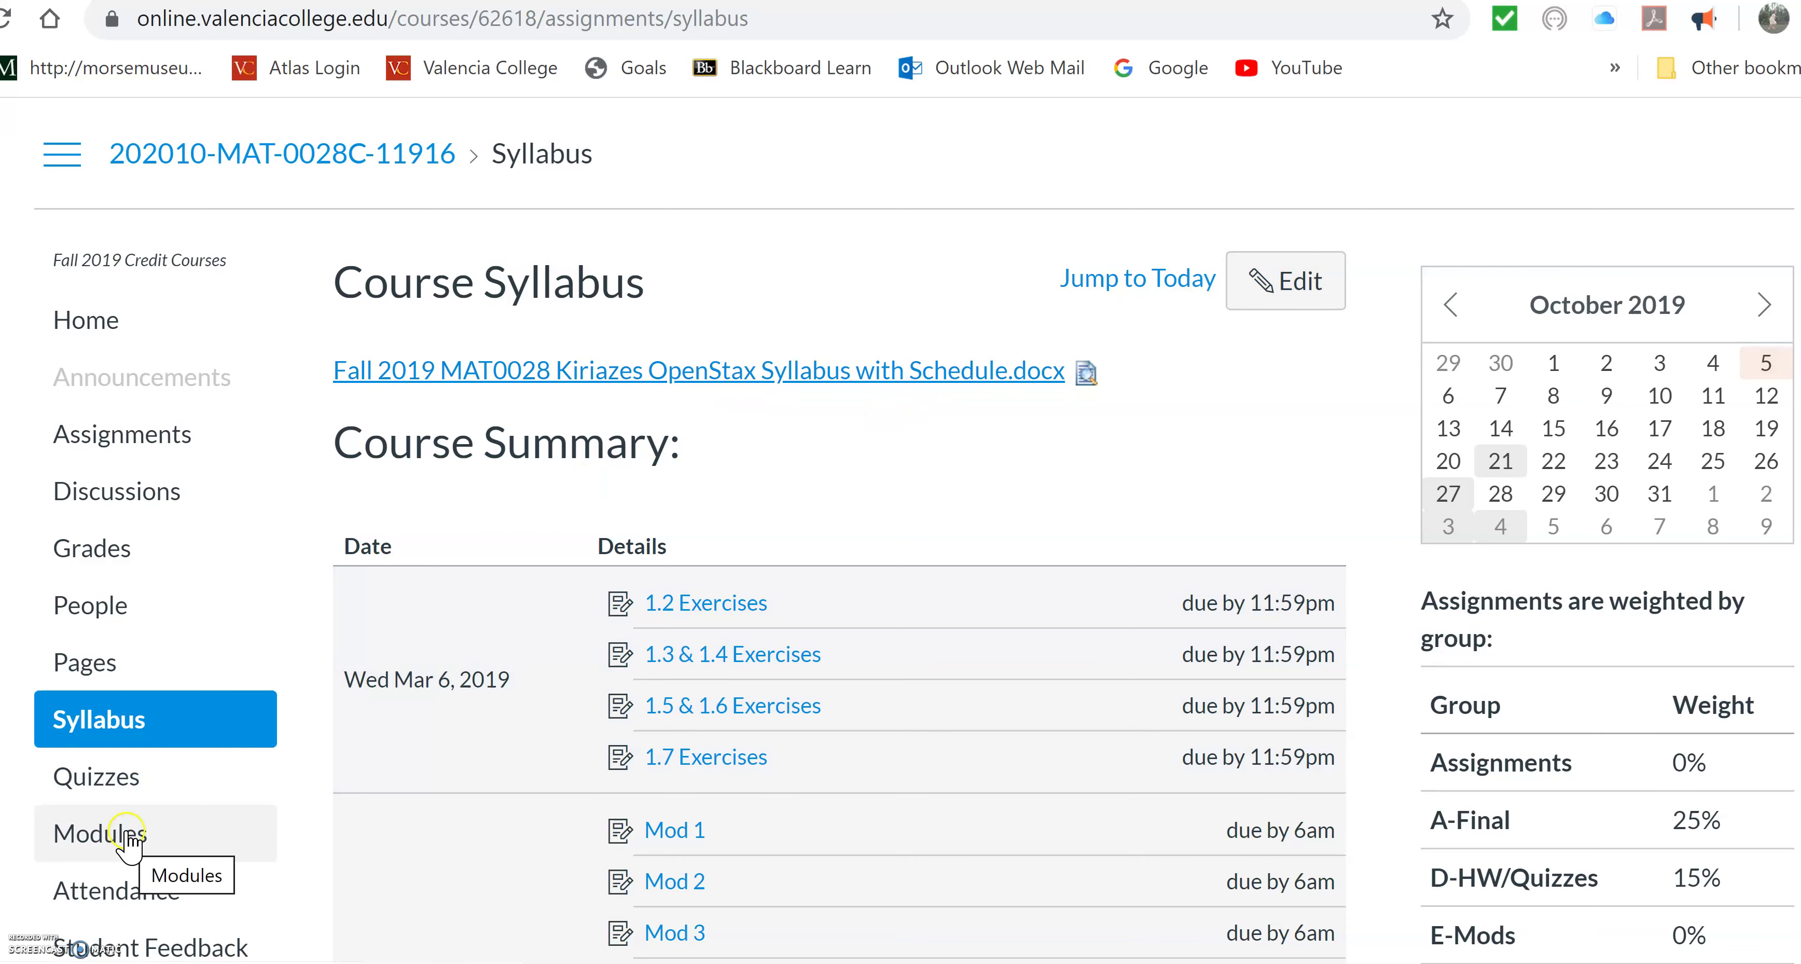
pyautogui.scroll(-1, 915, 542)
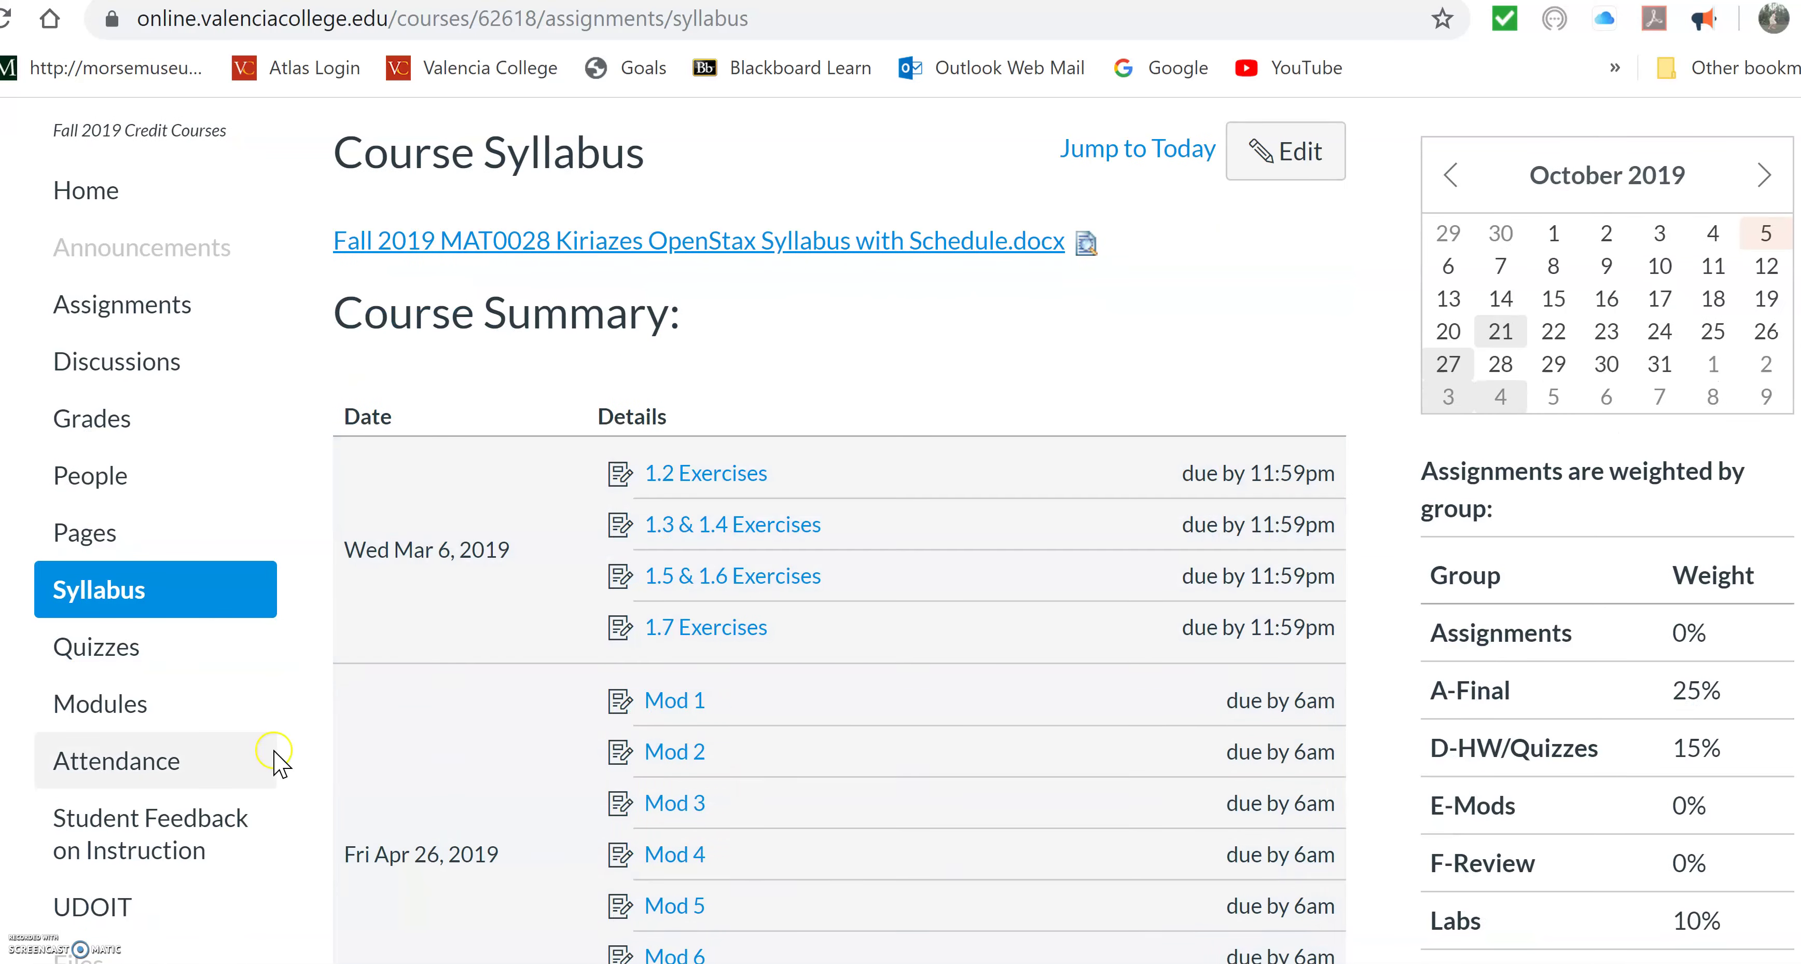